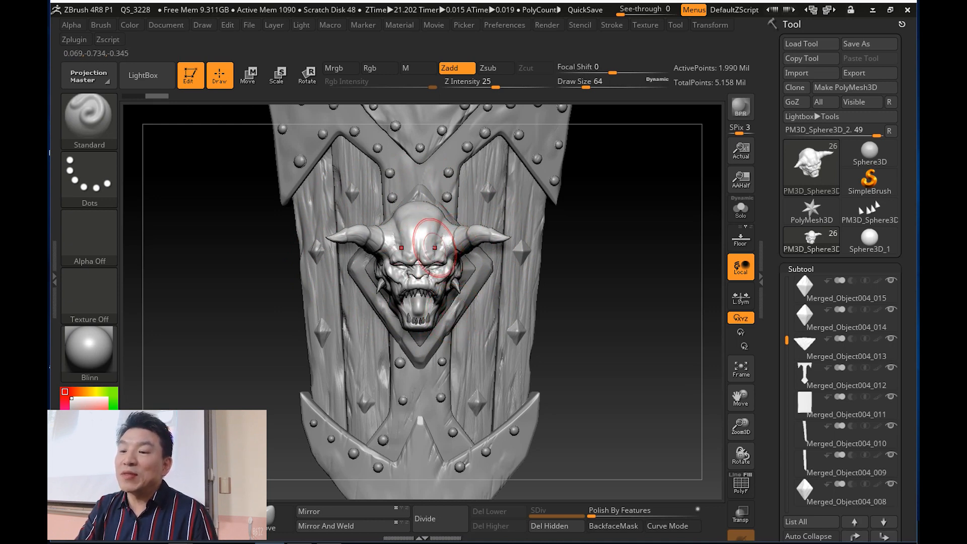
mouse_move(418, 246)
left_mouse_down()
mouse_move(420, 237)
mouse_move(455, 271)
left_mouse_up()
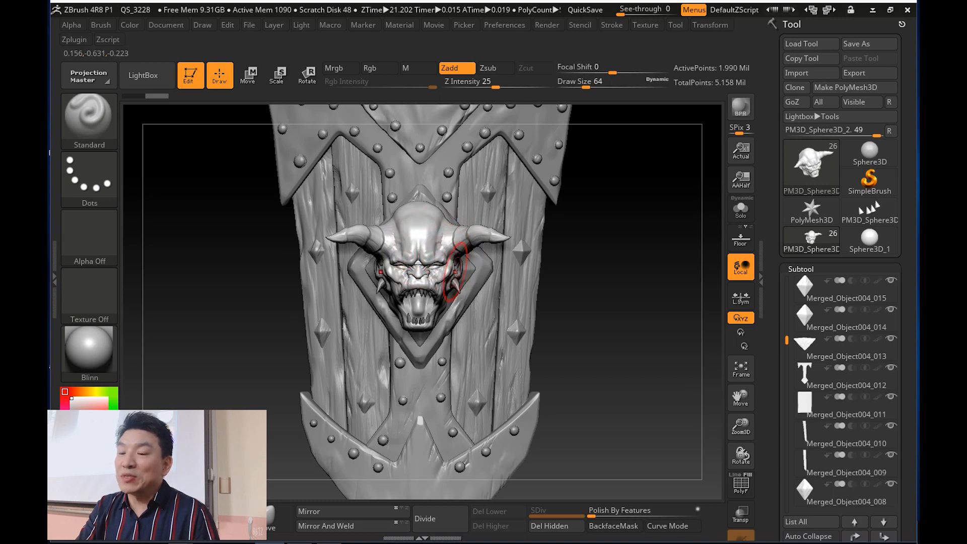
mouse_move(583, 280)
left_mouse_down()
mouse_move(625, 279)
mouse_move(448, 271)
left_mouse_up()
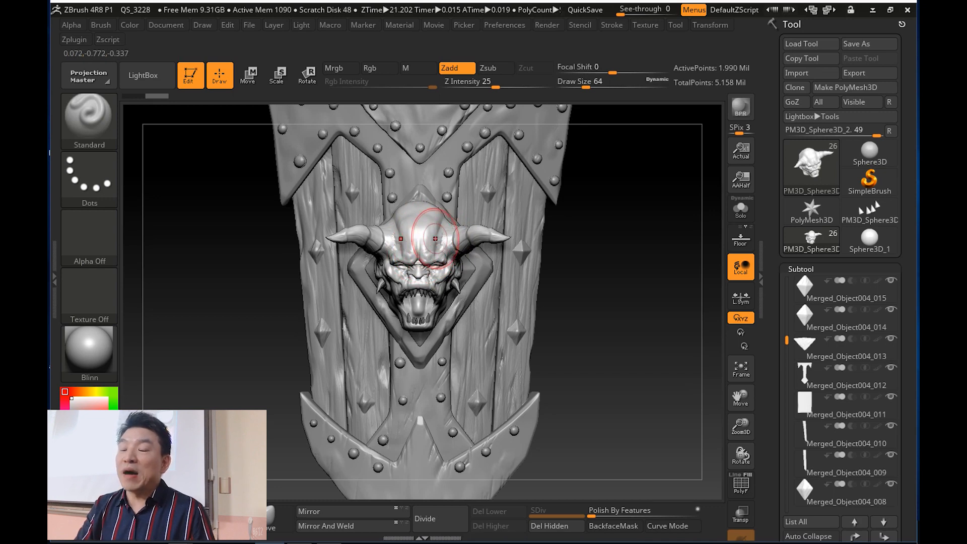
mouse_move(578, 281)
left_mouse_down()
mouse_move(613, 286)
mouse_move(575, 281)
mouse_move(579, 244)
left_mouse_up()
- Delete the PM3D_Sphere3D_5head subtool from the shield model
left_click_drag(786, 340, 786, 453)
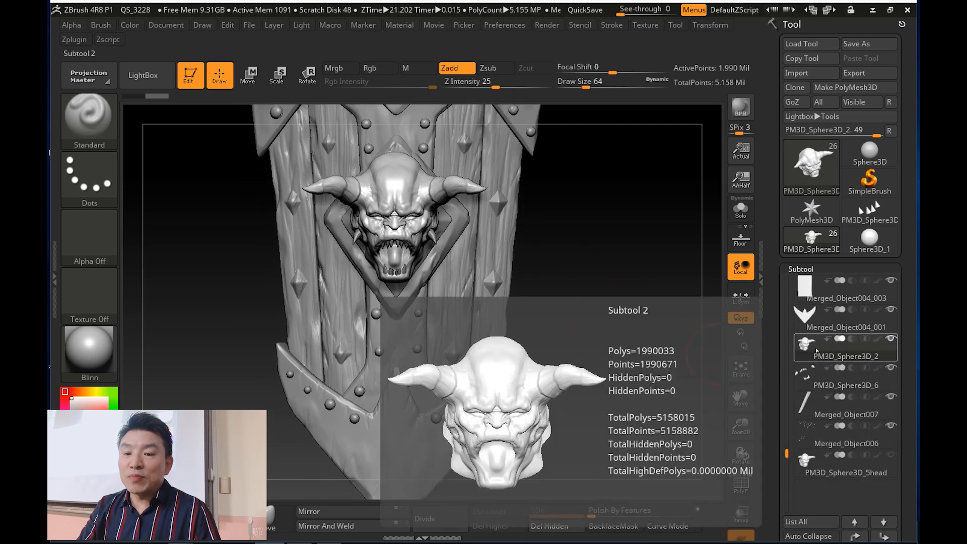
left_click(835, 468)
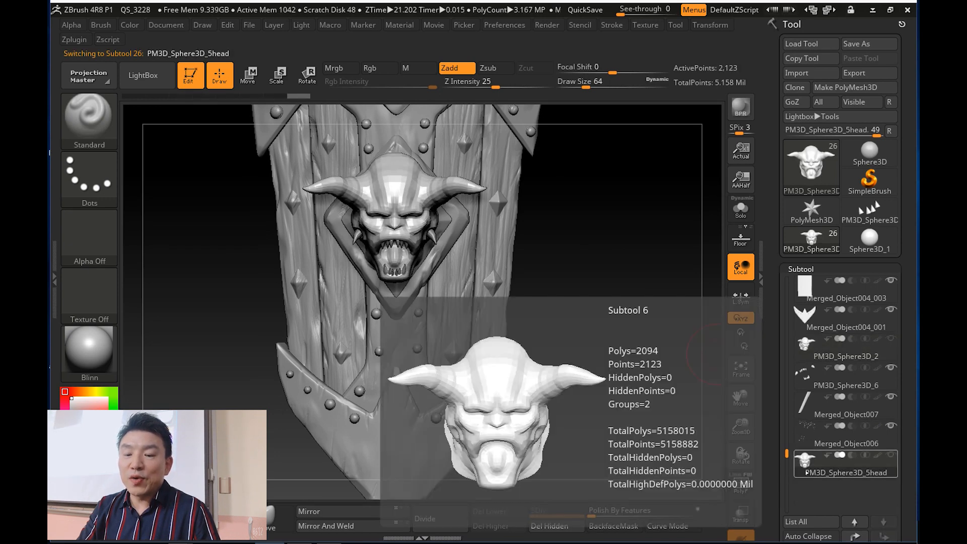
left_click_drag(771, 513, 769, 368)
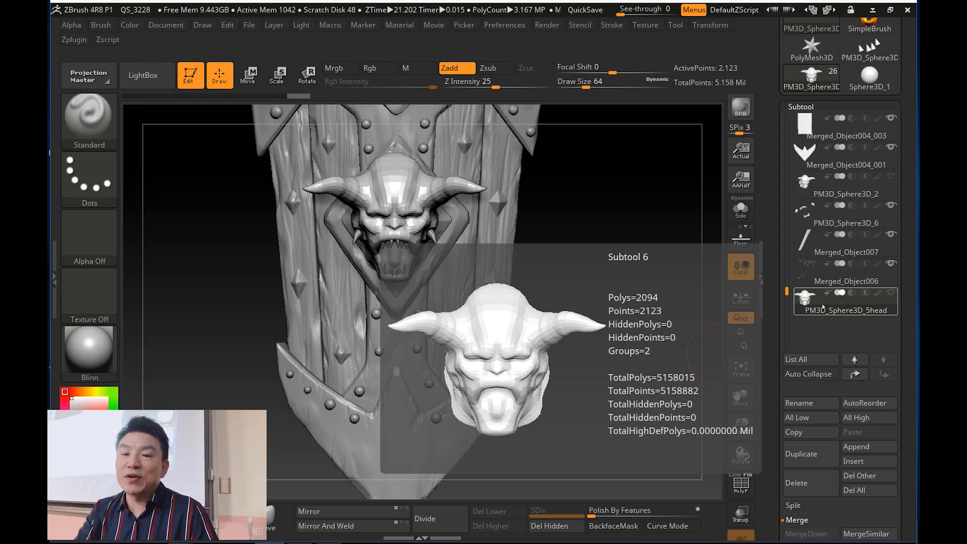
left_click(805, 491)
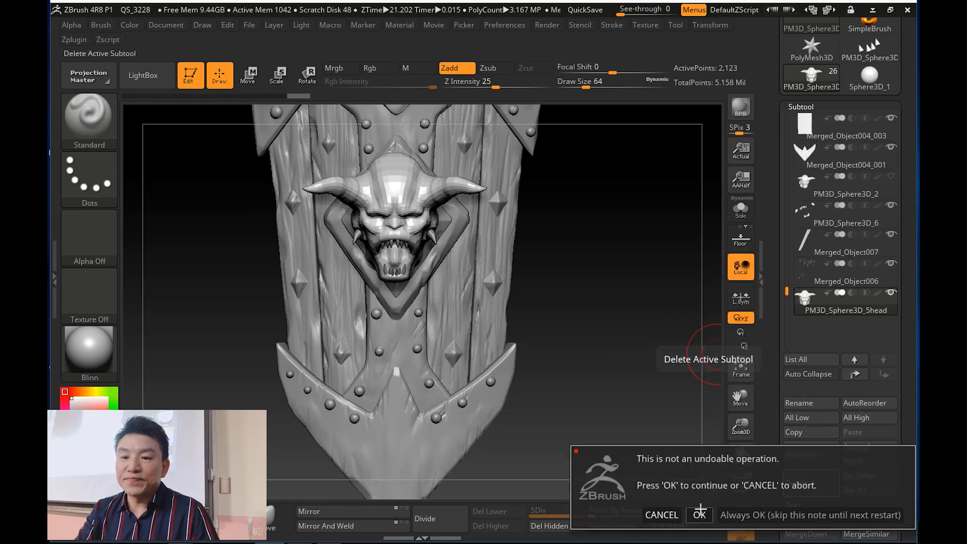
left_click(699, 513)
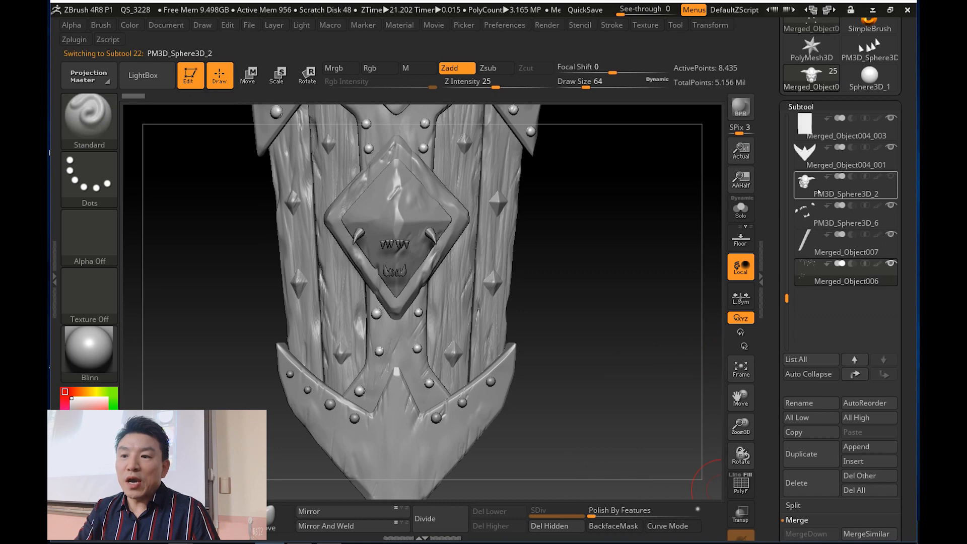
- Duplicate the PM3D_Sphere3D_2 demon head subtool and run ZRemesher on the copy
left_click(818, 191)
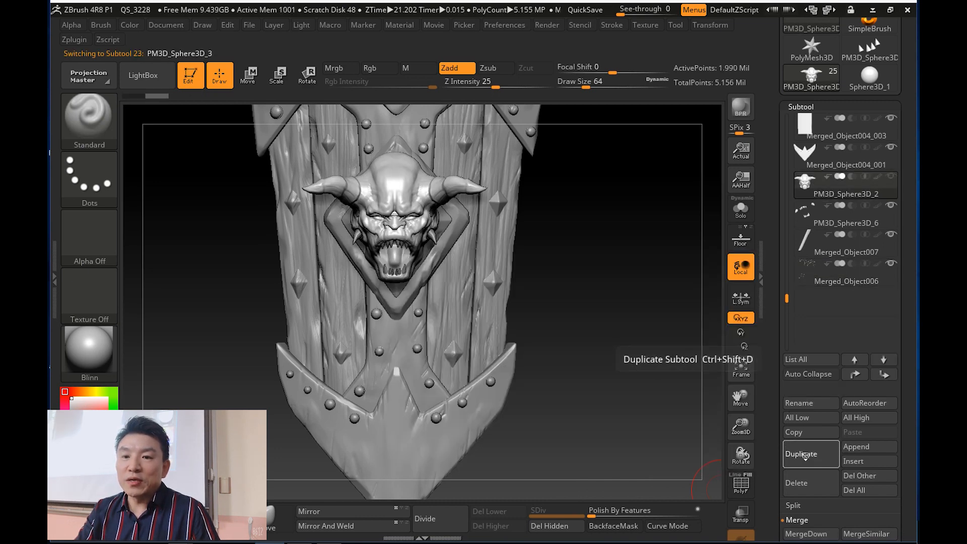
left_click(806, 456)
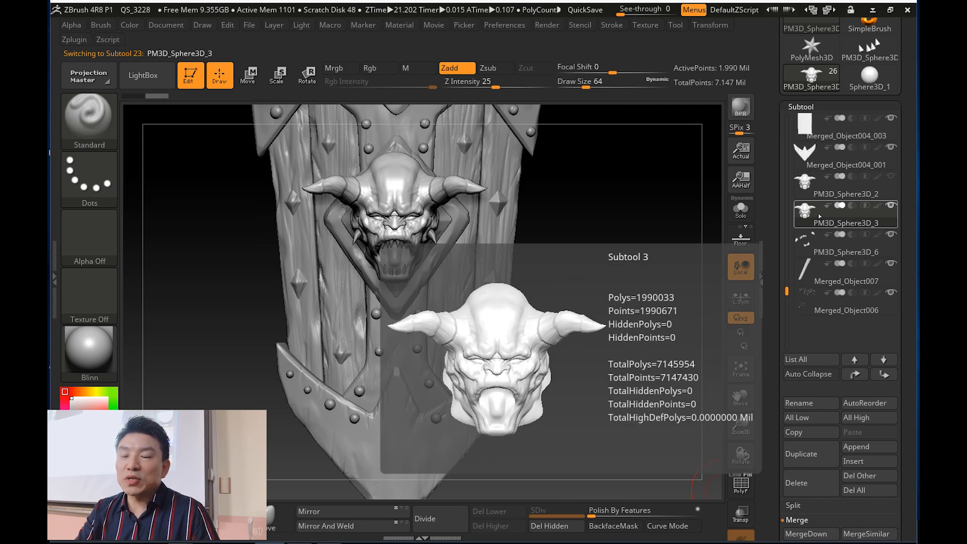
left_click_drag(770, 331, 772, 244)
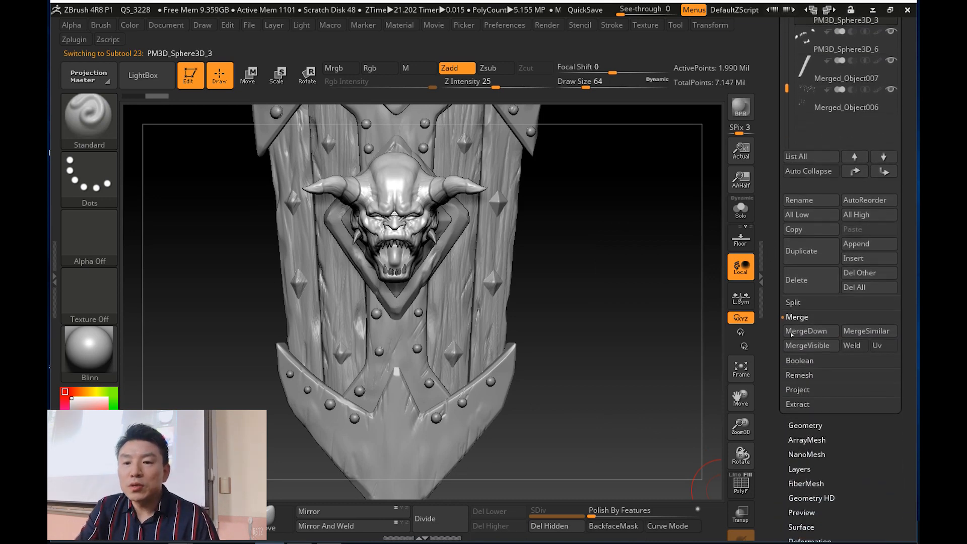
left_click(797, 425)
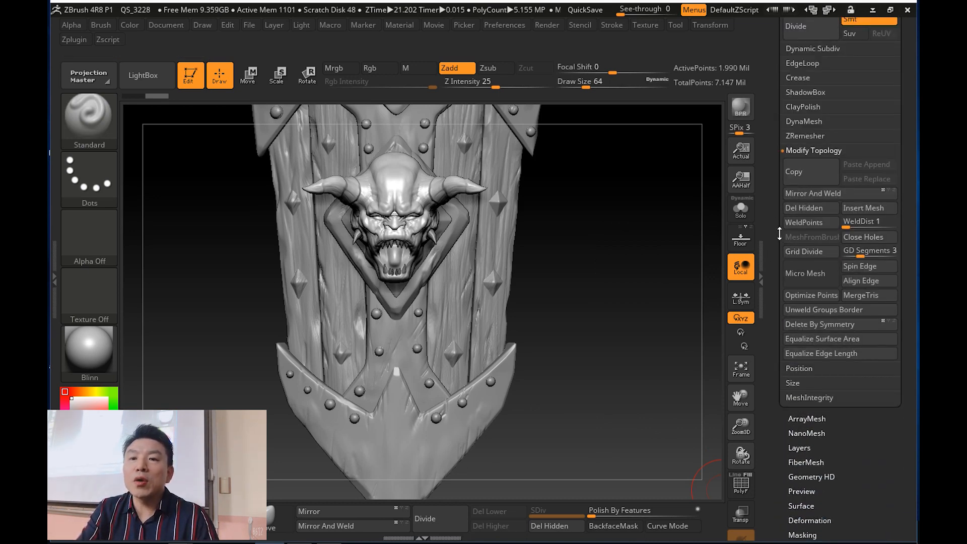
left_click_drag(769, 218, 772, 302)
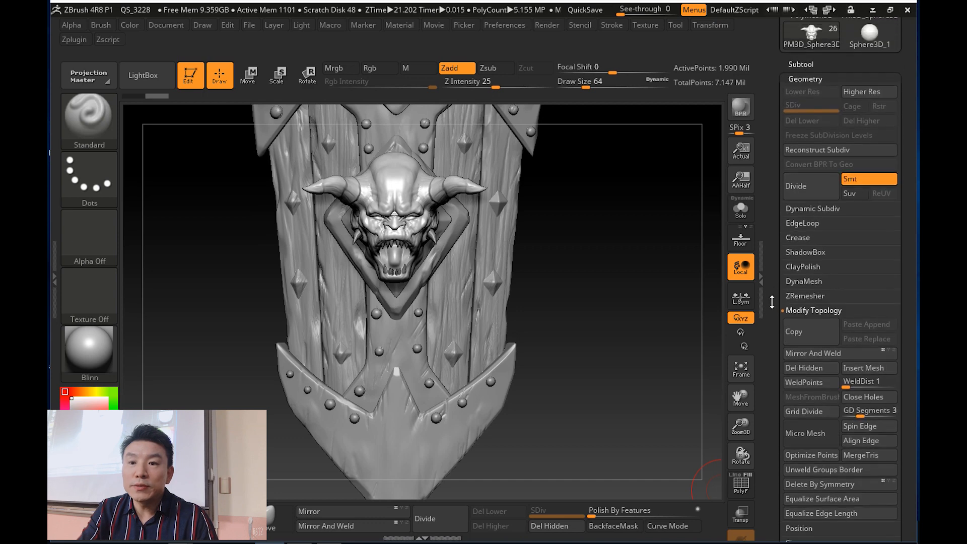
left_click(813, 297)
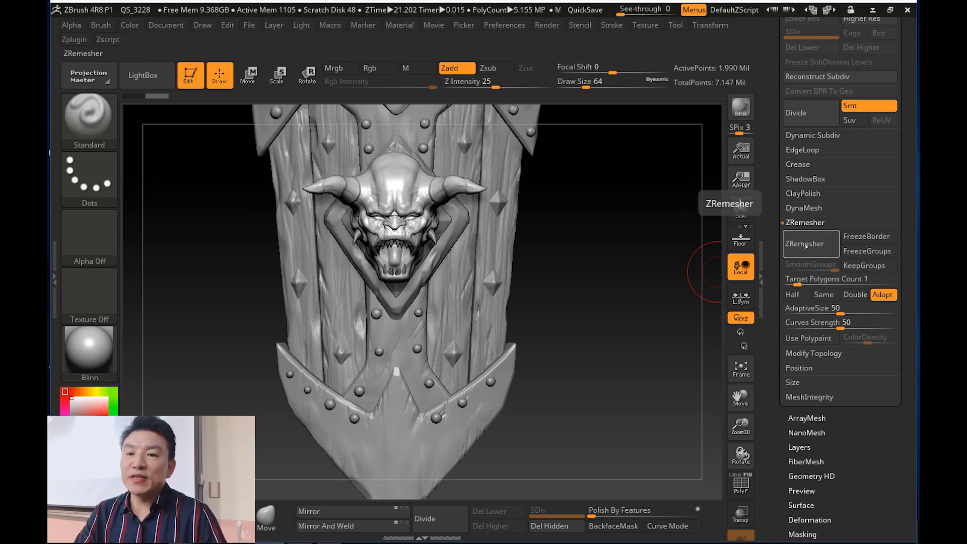
left_click(806, 244)
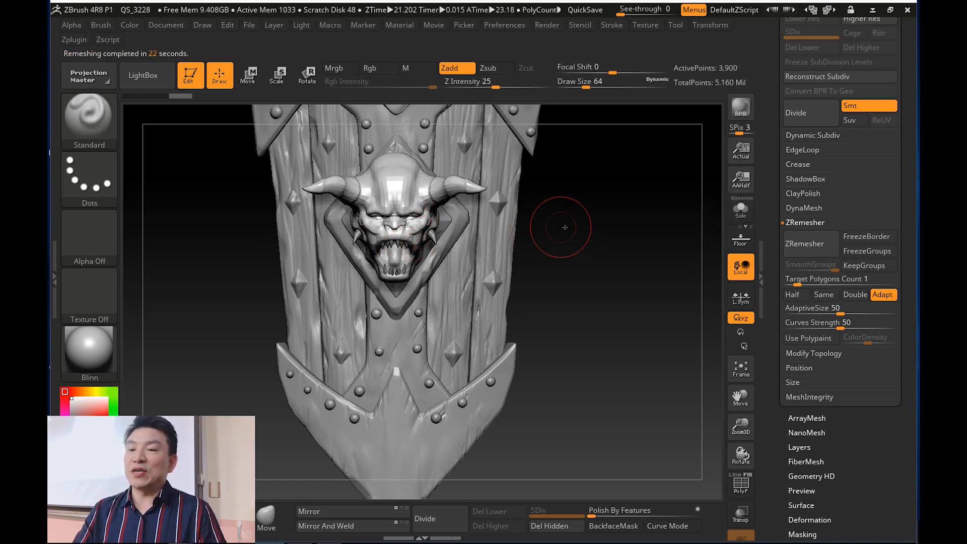
- Check the remeshed demon head's polygon count up close and reduce the draw size to 40
left_click_drag(565, 231, 615, 244, "alt")
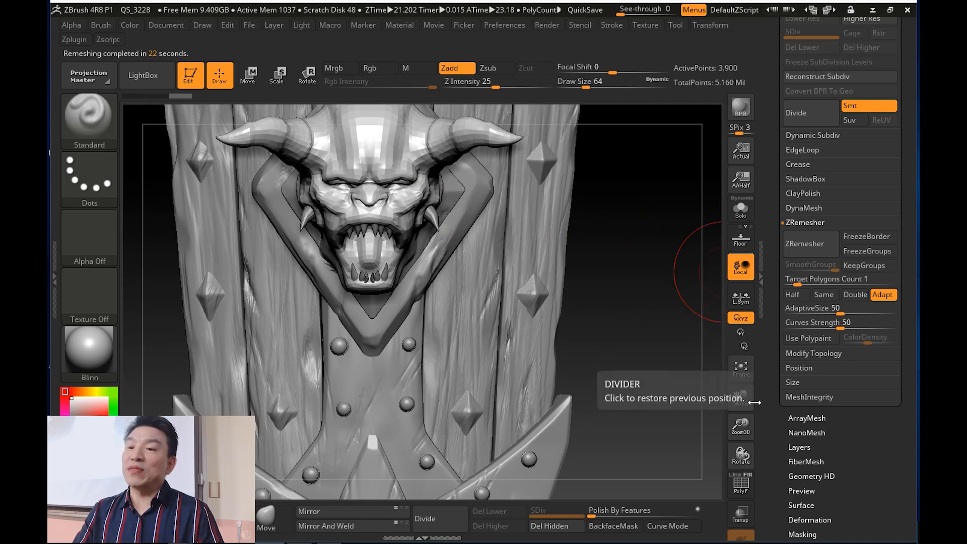
scroll(810, 182, "up", 5)
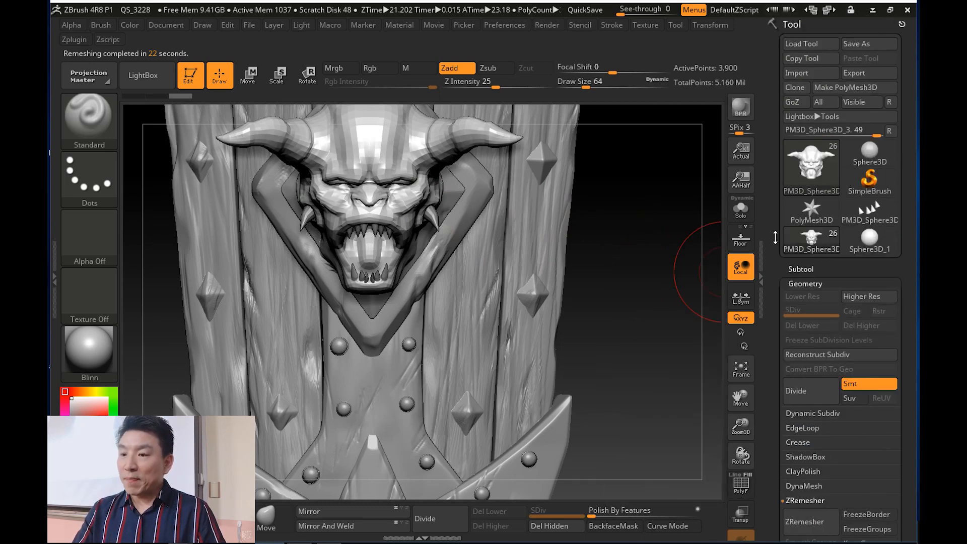
mouse_move(810, 180)
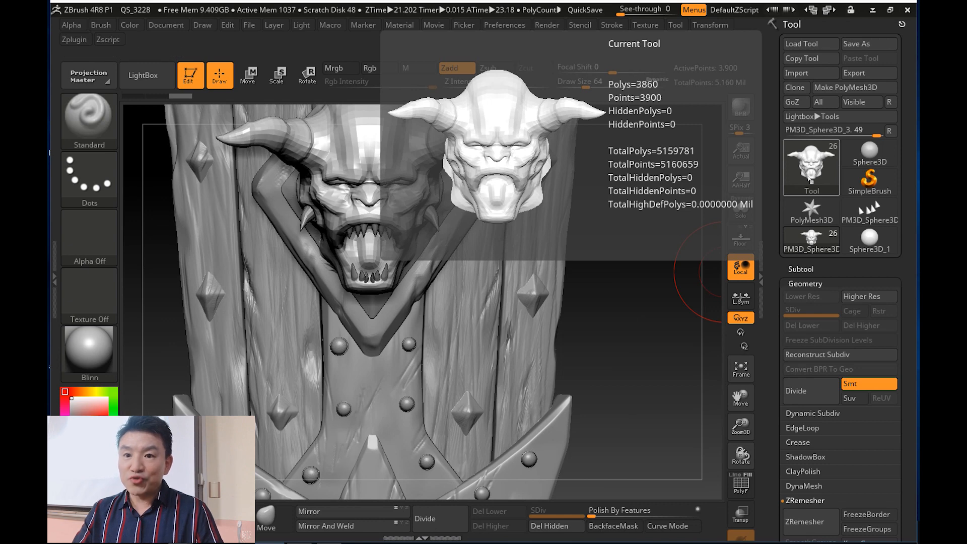
left_click_drag(654, 243, 670, 270, "alt")
key("bracketleft")
key("bracketleft")
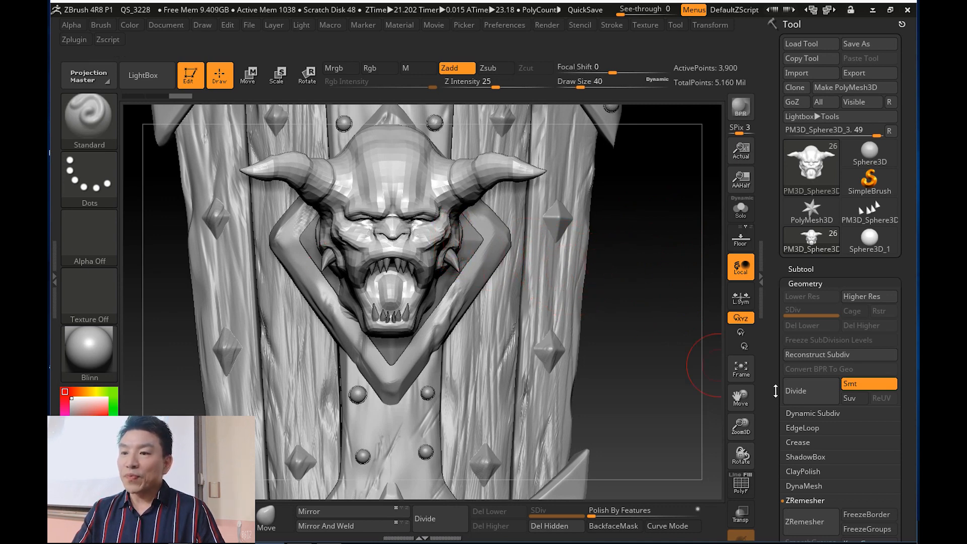
- Remesh the duplicated head with a ZRemesher target polygons count of 0.3 and check its polygon count
scroll(774, 407, "down", 5)
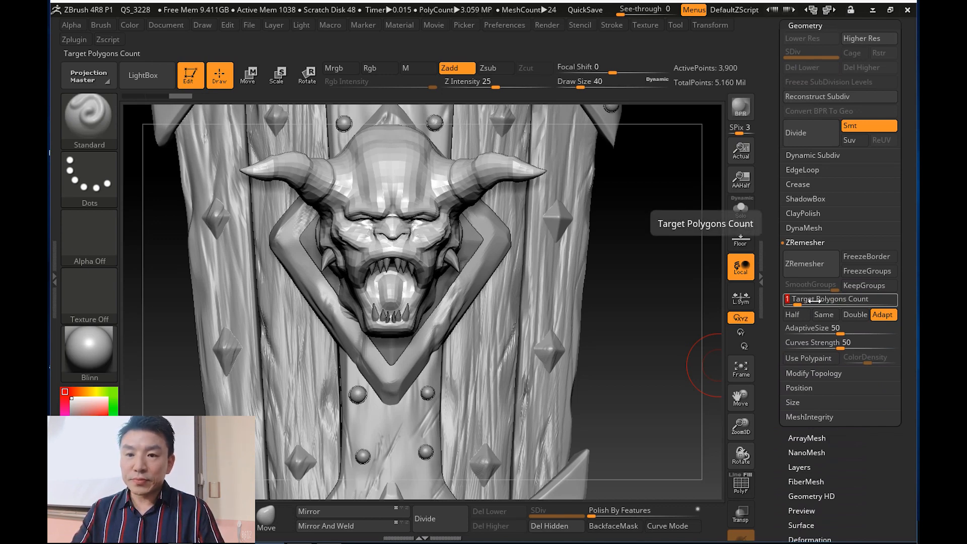
type(".")
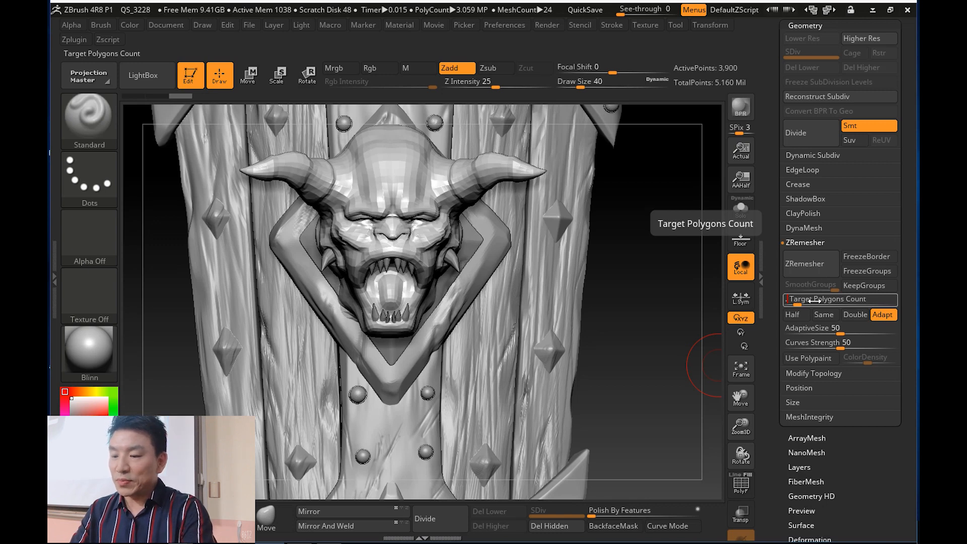
type("0.3")
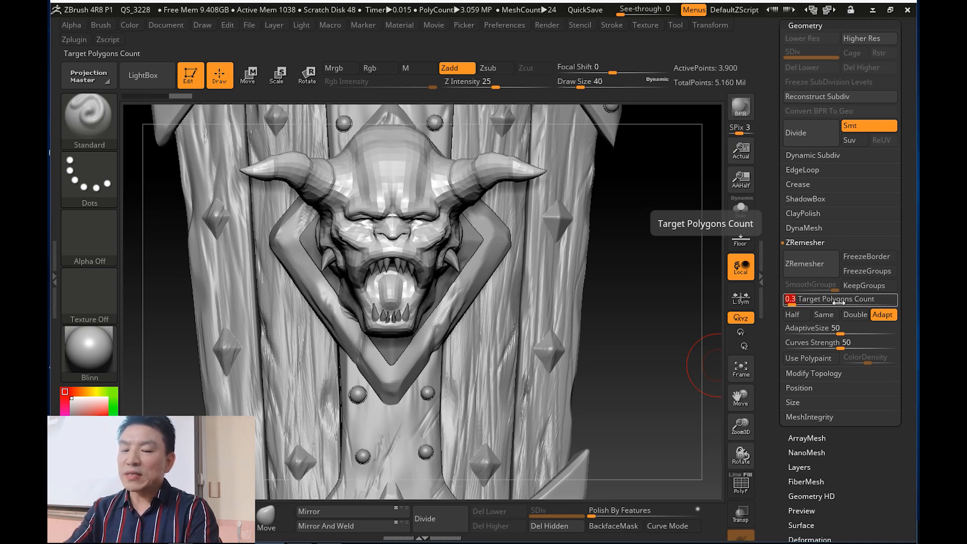
left_click(810, 271)
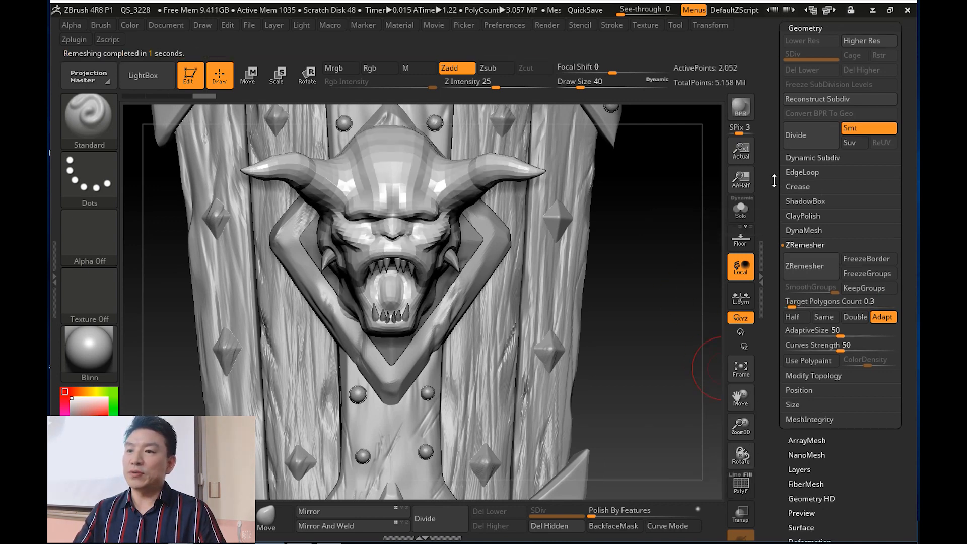
scroll(815, 184, "up", 5)
mouse_move(810, 182)
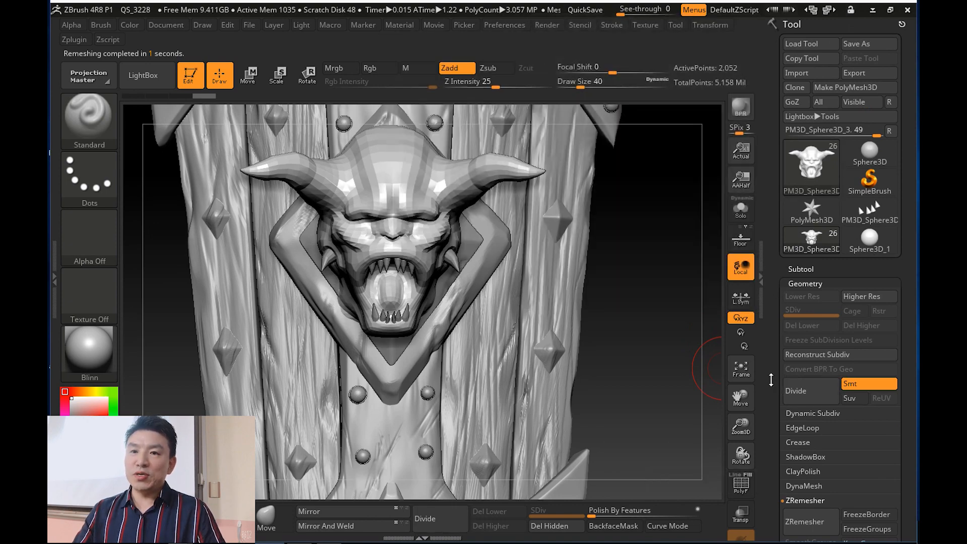
- Lower the ZRemesher target polygons count to 0.1, remesh the head again and check its polygon count
scroll(783, 272, "down", 5)
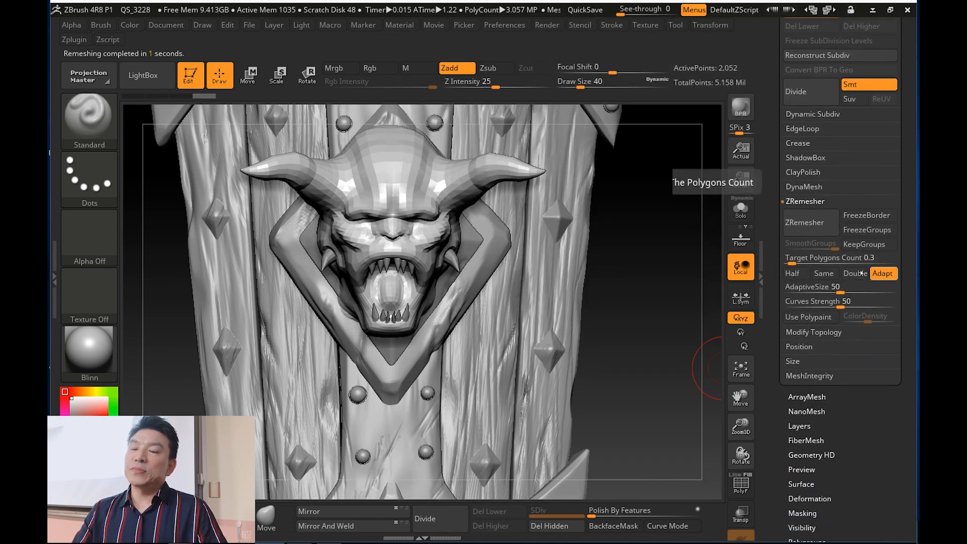
left_click(809, 259)
key("BackSpace")
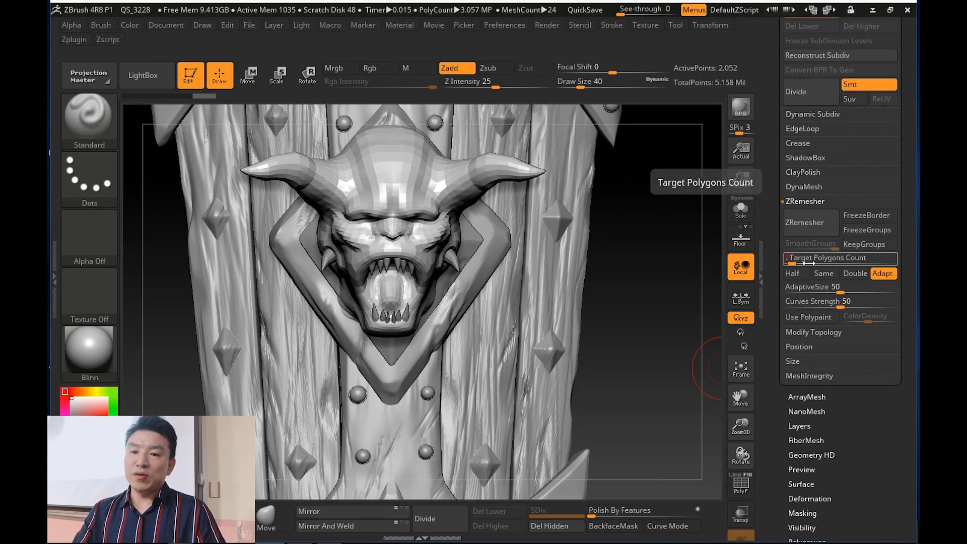
type("0.1")
key("Return")
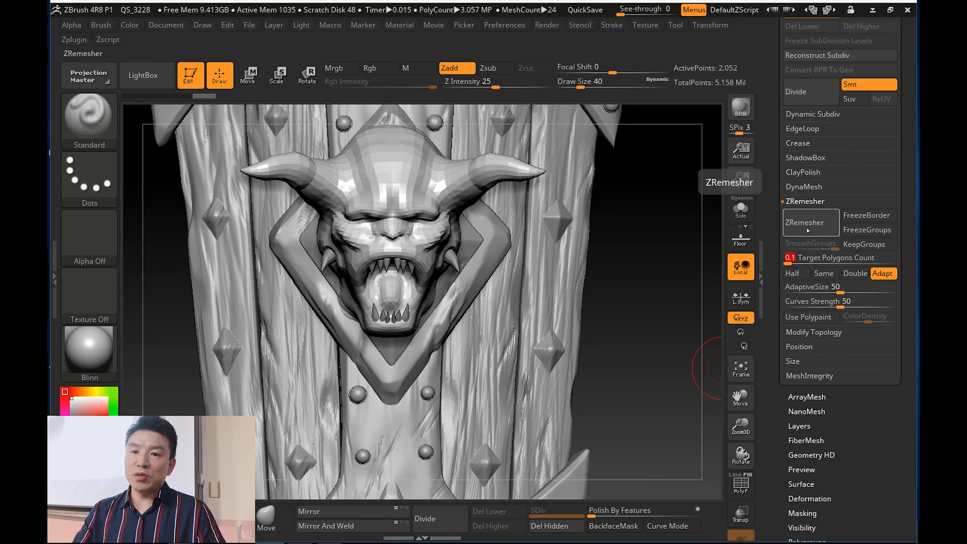
left_click(805, 227)
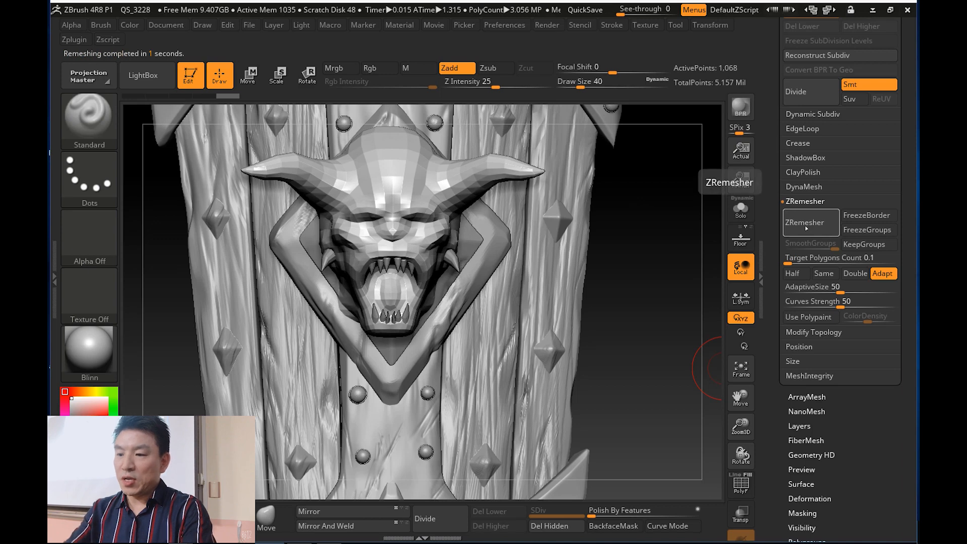
scroll(793, 189, "up", 5)
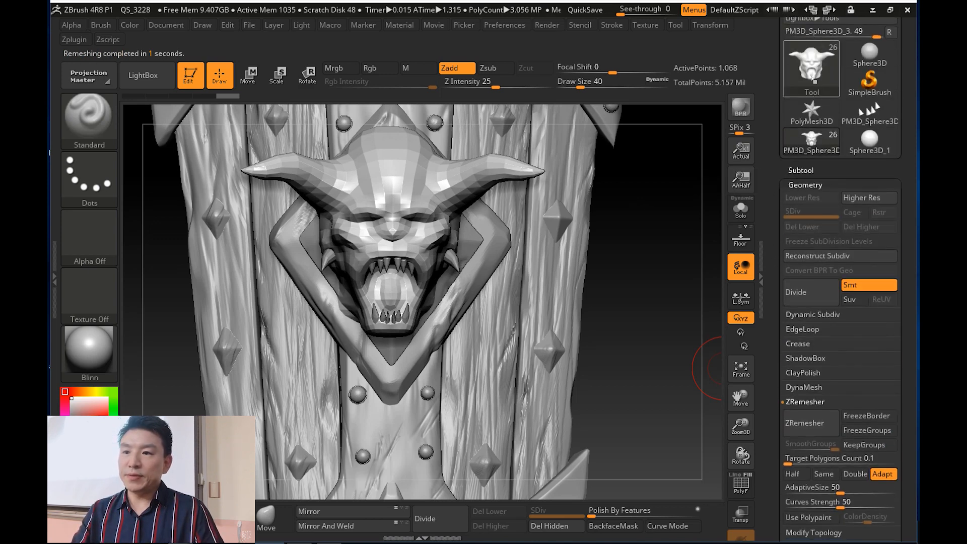
mouse_move(814, 79)
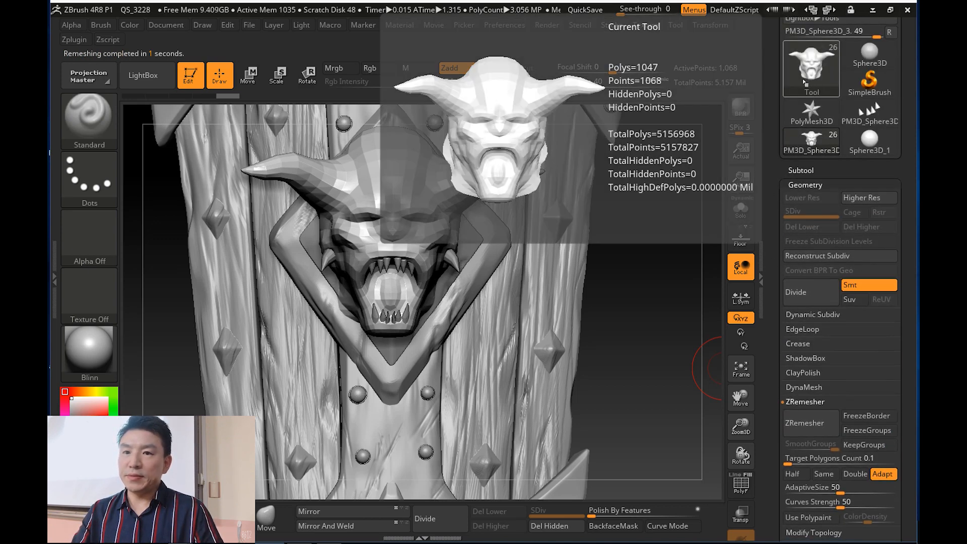
left_click_drag(667, 287, 619, 282)
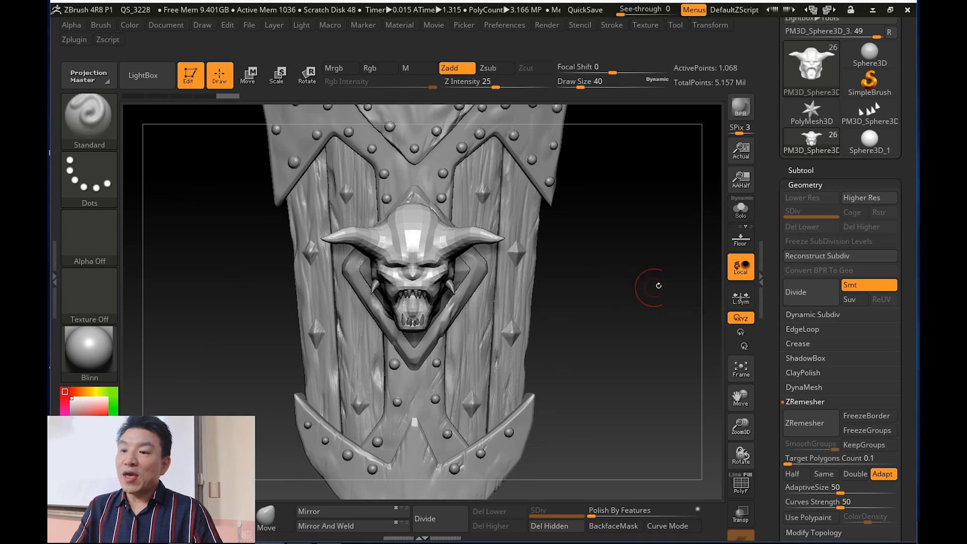
left_click_drag(769, 143, 770, 226)
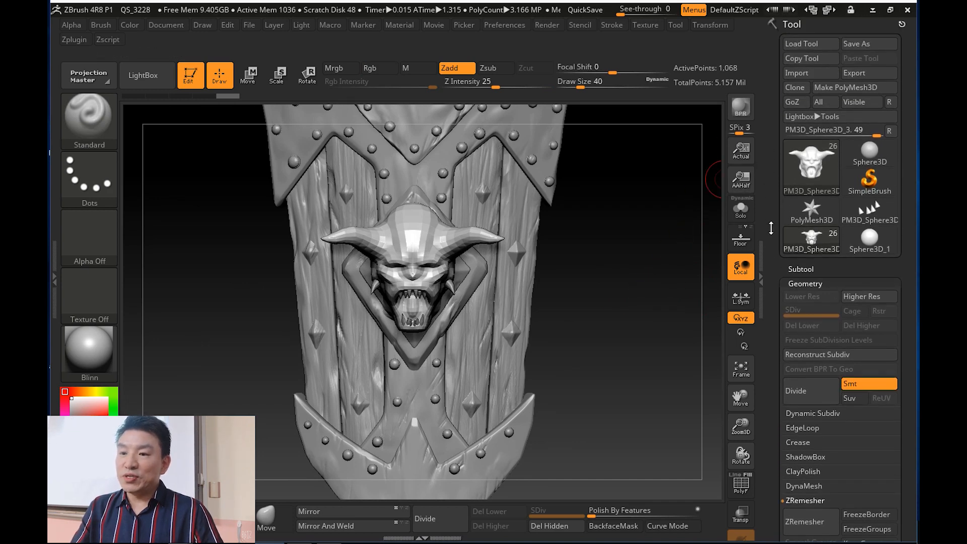
left_click(855, 74)
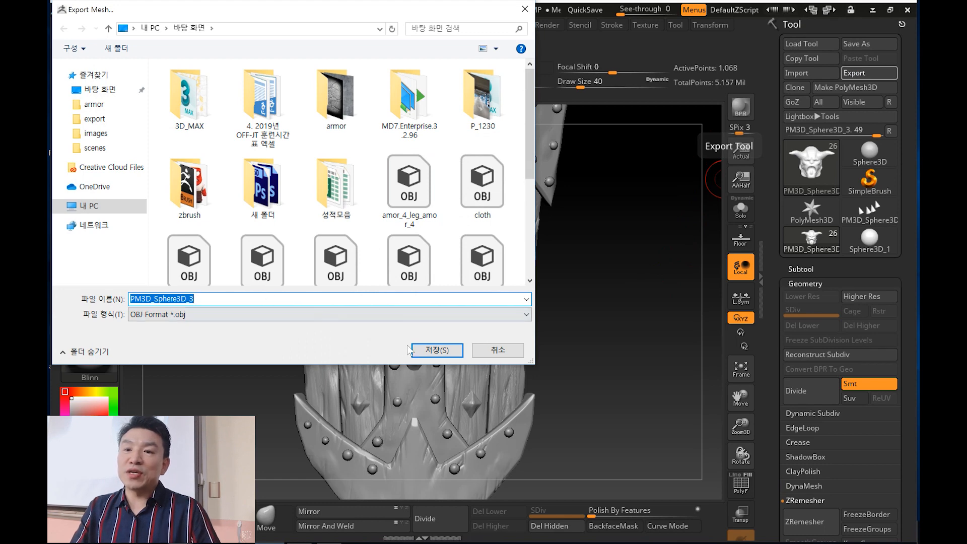
left_click(493, 353)
- Locate the low-poly head PM3D_Sphere3D_3 beside the original head in the subtool list
left_click(799, 270)
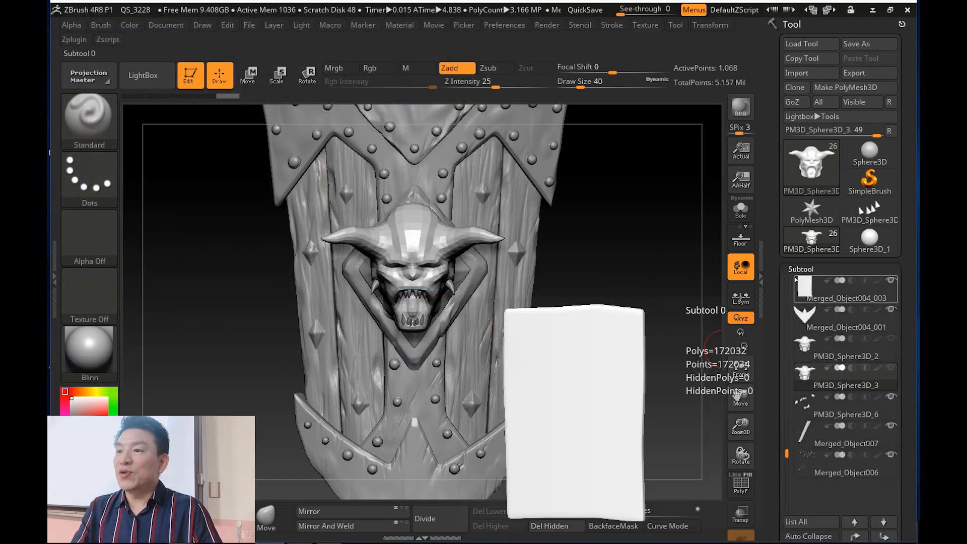
scroll(779, 292, "down", 2)
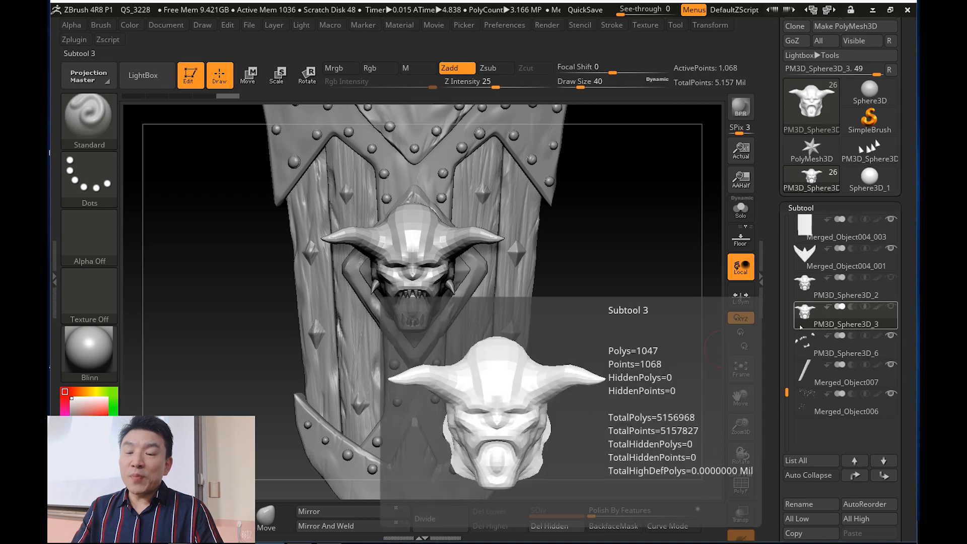
left_click_drag(775, 346, 786, 308)
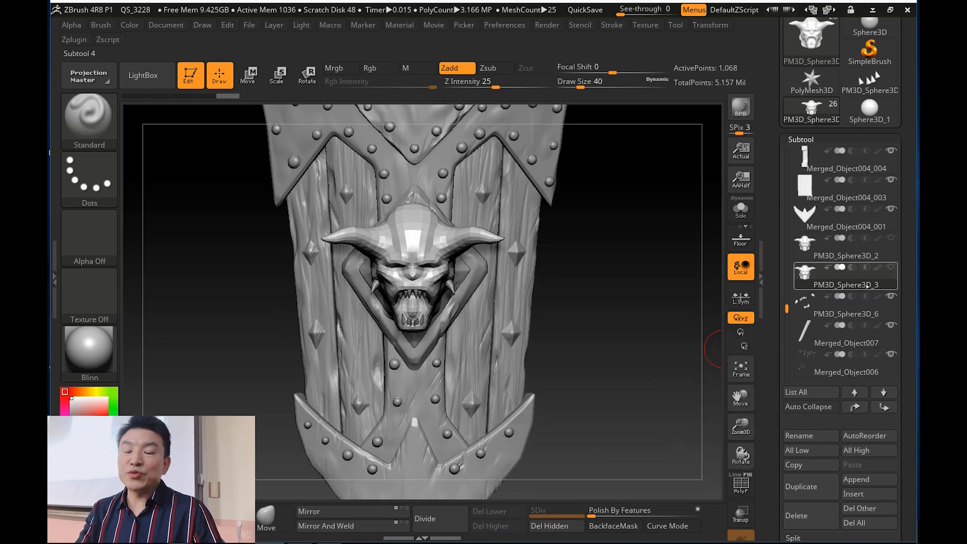
- Hide the low-poly head PM3D_Sphere3D_3 by switching to the original head PM3D_Sphere3D_2 as the active, visible subtool
mouse_move(865, 285)
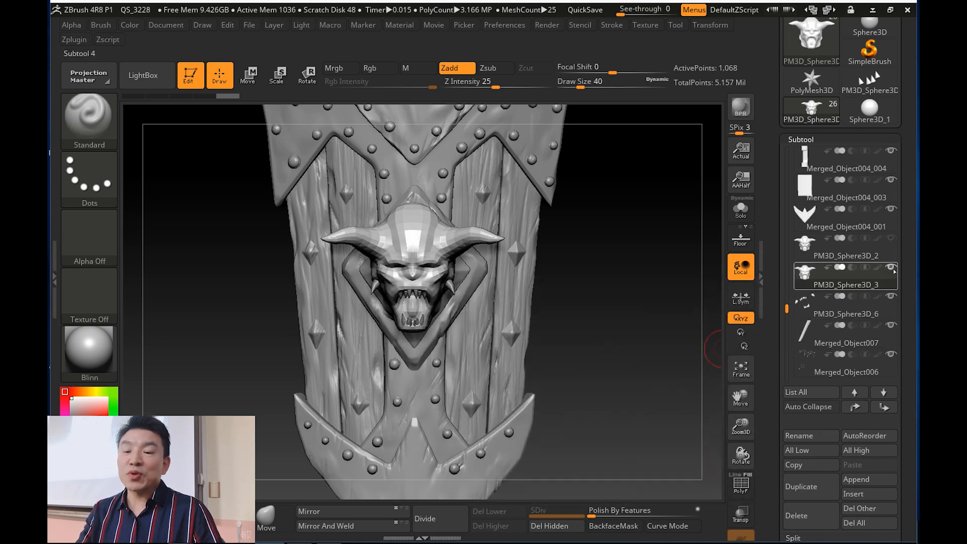
left_click(889, 257)
mouse_move(887, 257)
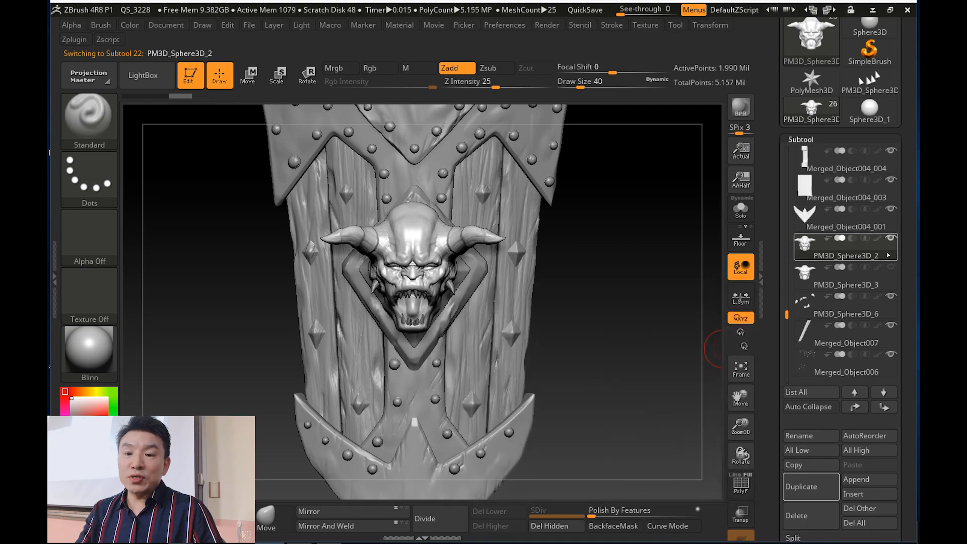
left_click_drag(610, 288, 598, 289)
- Review the shield's subtool list, selecting Merged_Object004_022 at its start and returning to the head parts near its end
left_click_drag(785, 316, 802, 151)
mouse_move(807, 166)
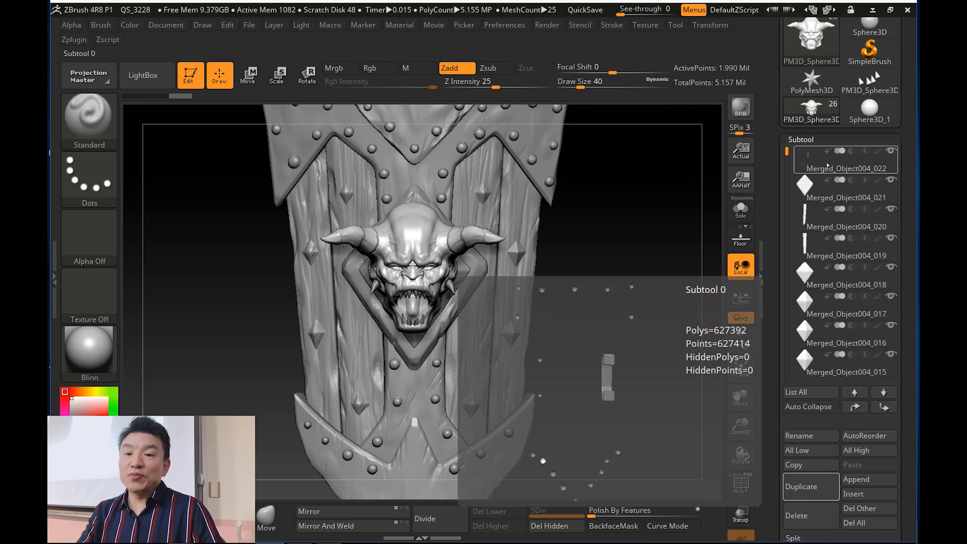
left_click(827, 165)
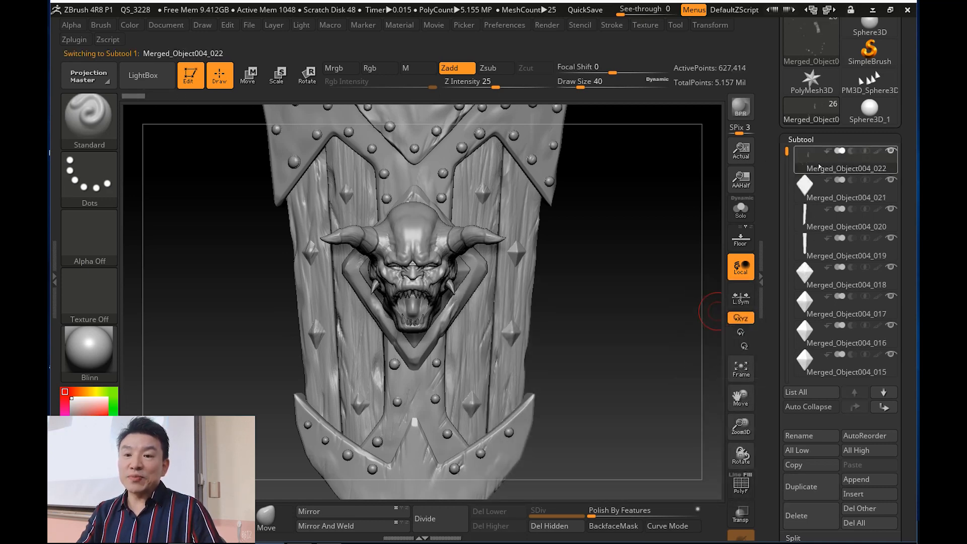
left_click_drag(789, 173, 786, 308)
- Merge all visible subtools with SubTool Master using the Merge only option
left_click(74, 39)
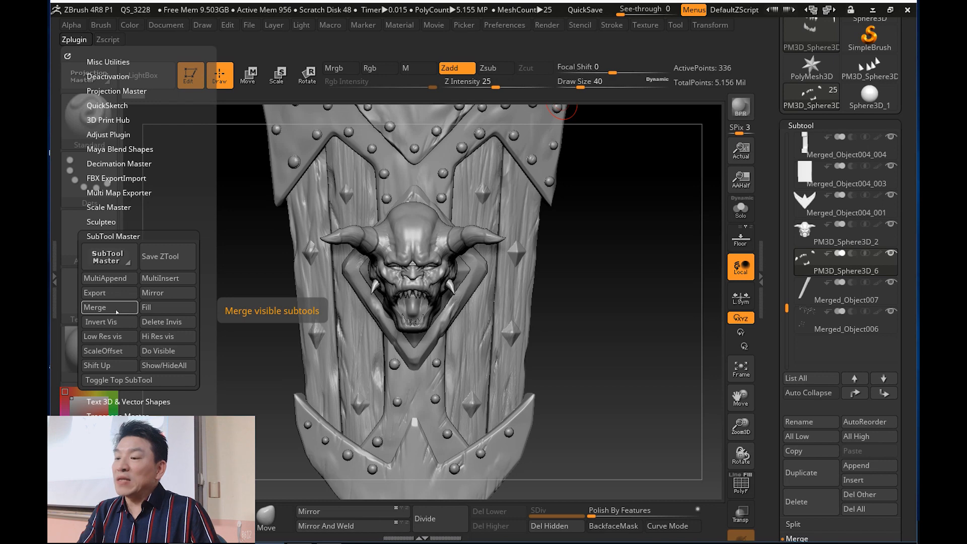
left_click(115, 310)
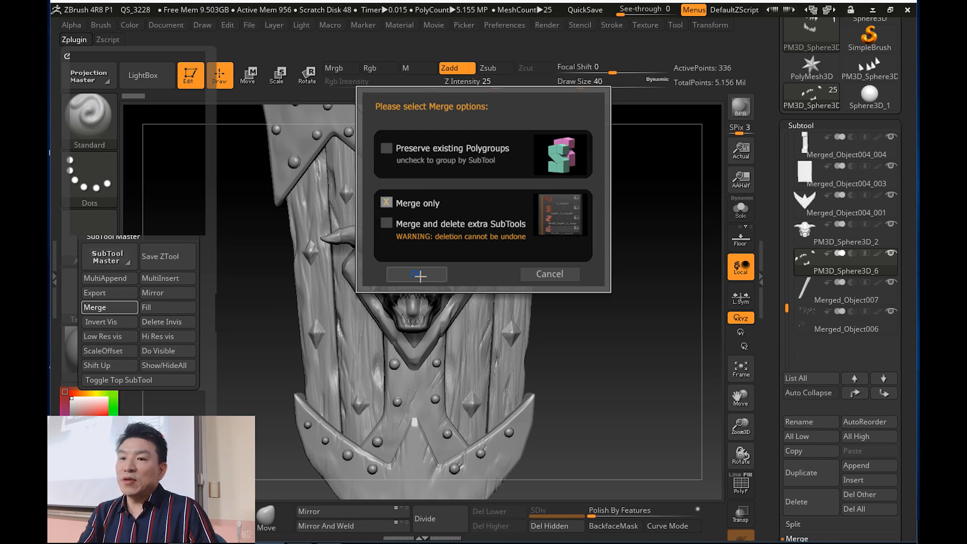
left_click(417, 275)
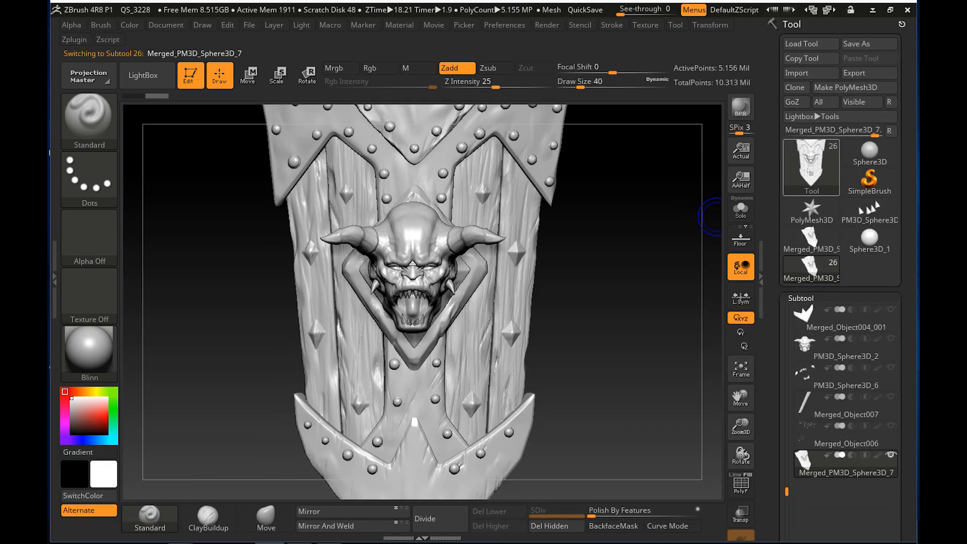
mouse_move(808, 168)
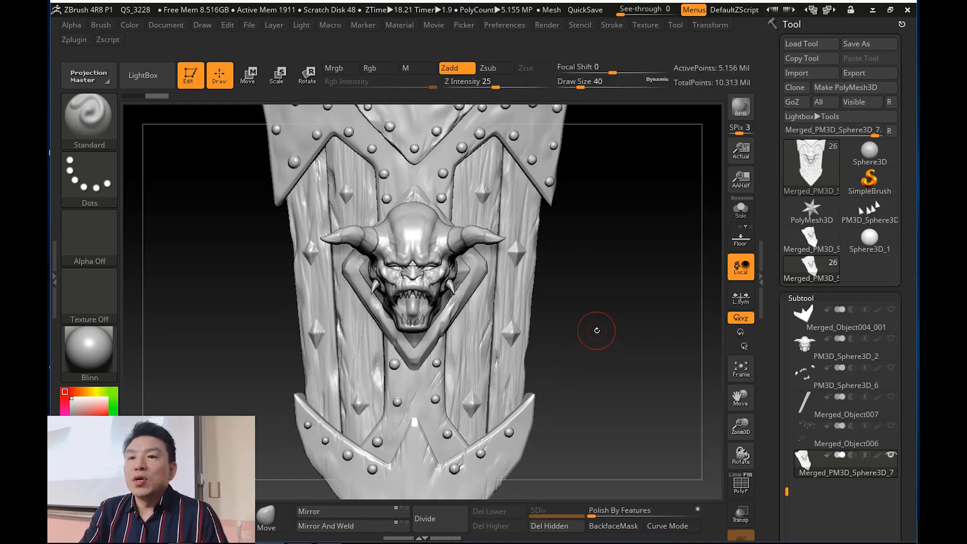
- Pre-process the merged shield with Decimation Master's Pre-process Current
mouse_move(608, 329)
left_mouse_down()
mouse_move(649, 330)
mouse_move(553, 325)
mouse_move(590, 326)
mouse_move(524, 302)
mouse_move(569, 302)
left_mouse_up()
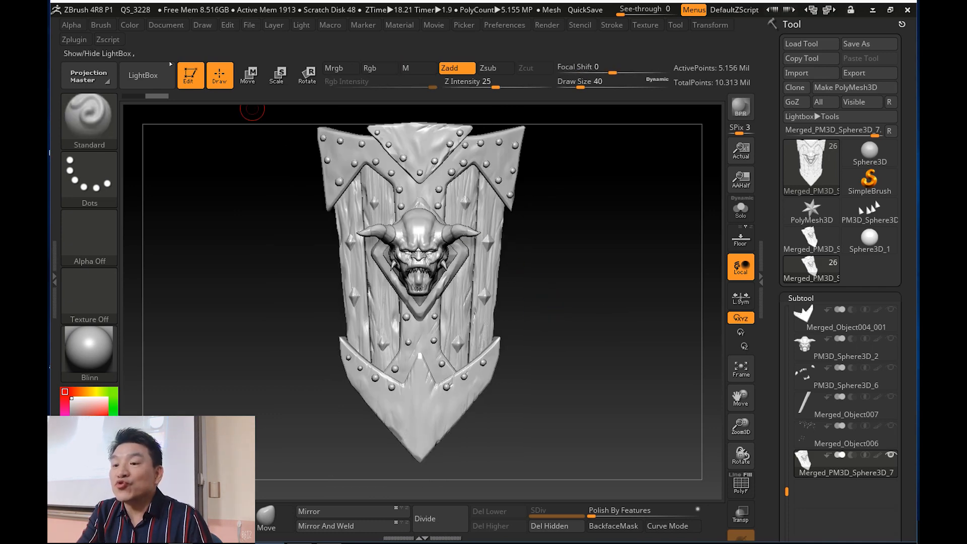
left_click(78, 44)
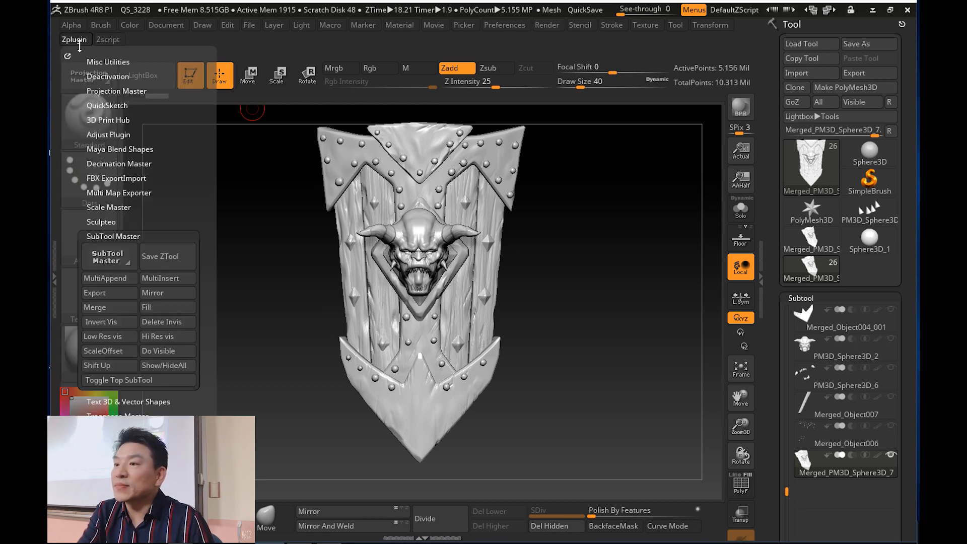
left_click(103, 163)
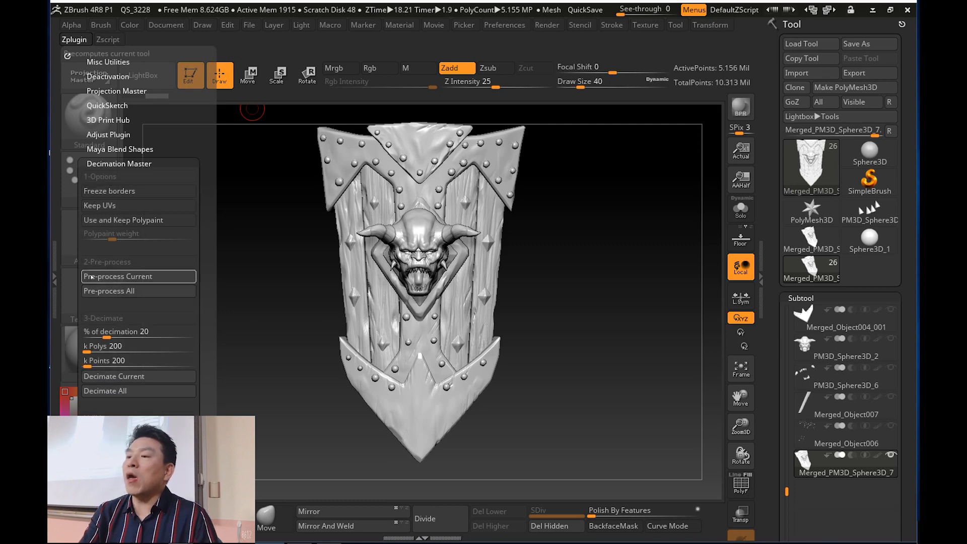
left_click(132, 283)
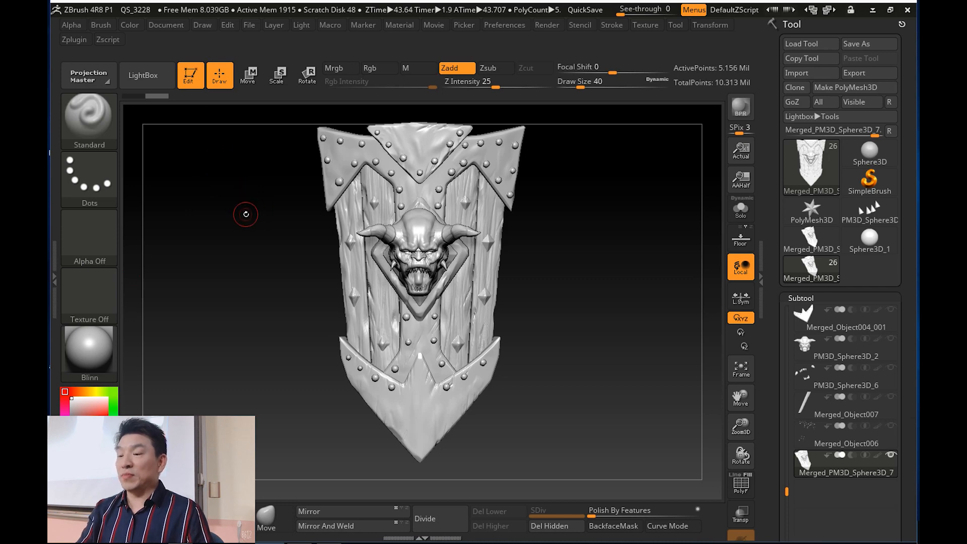
- Set the decimation target to 450 k Polys and decimate the current merged shield
left_click_drag(245, 211, 254, 216)
mouse_move(548, 259)
left_mouse_down()
mouse_move(553, 275)
mouse_move(547, 246)
mouse_move(539, 266)
left_mouse_up()
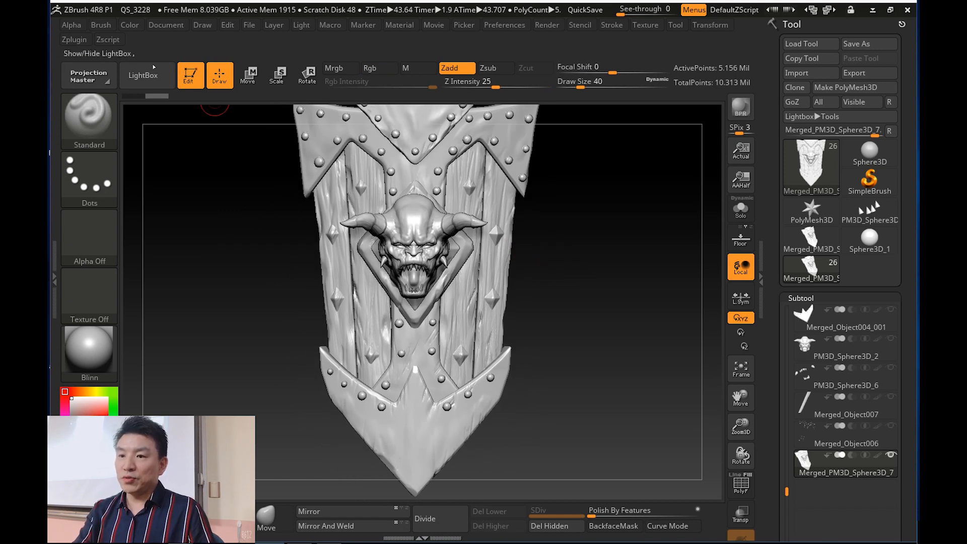
left_click(78, 44)
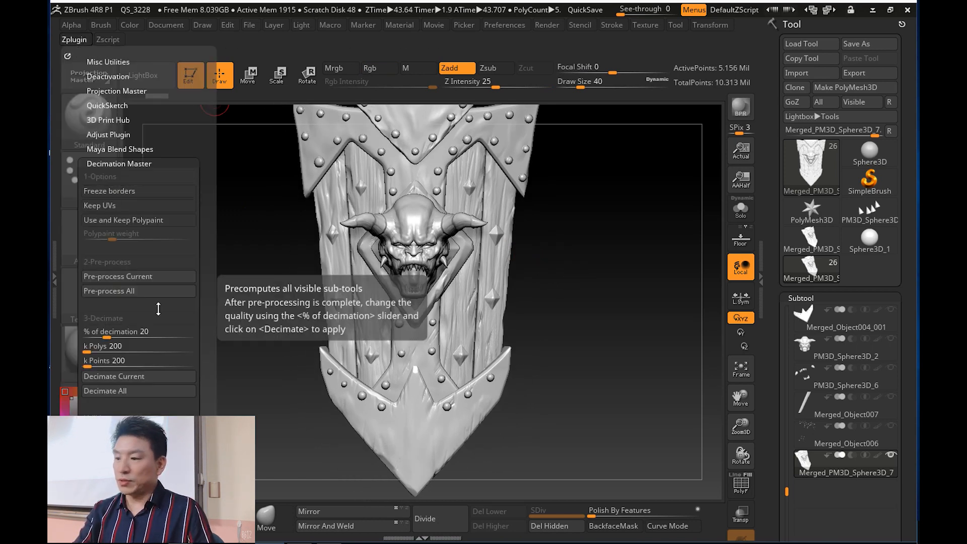
left_click(117, 351)
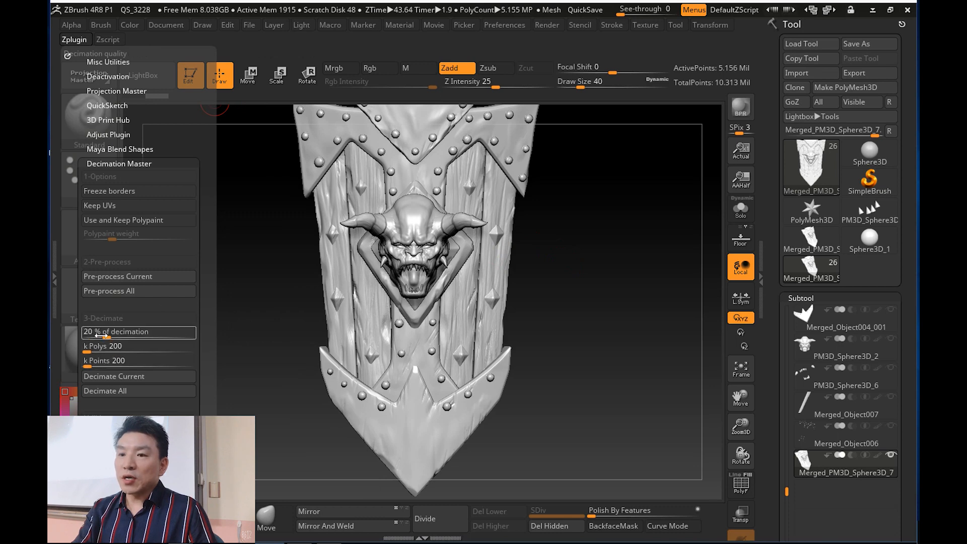
left_click_drag(105, 334, 115, 333)
left_click(126, 349)
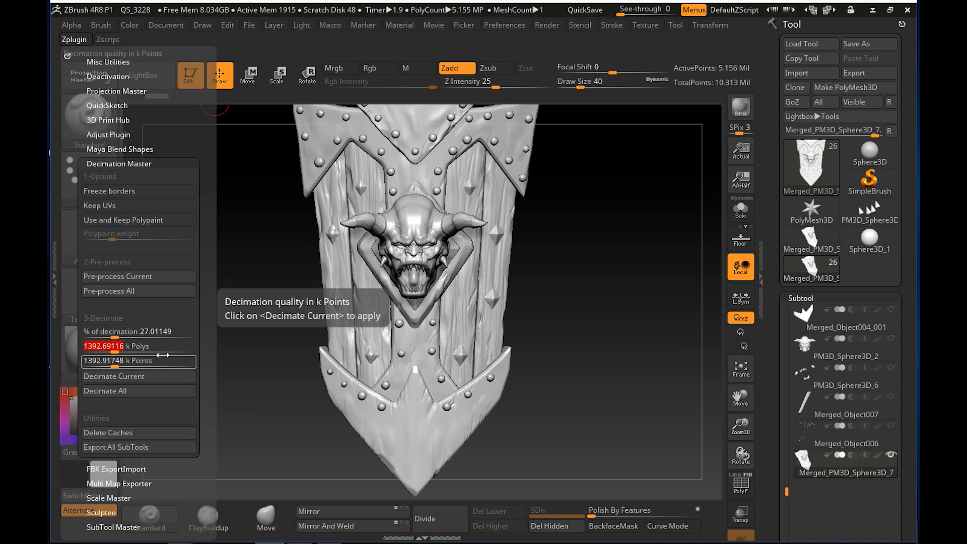
type("450")
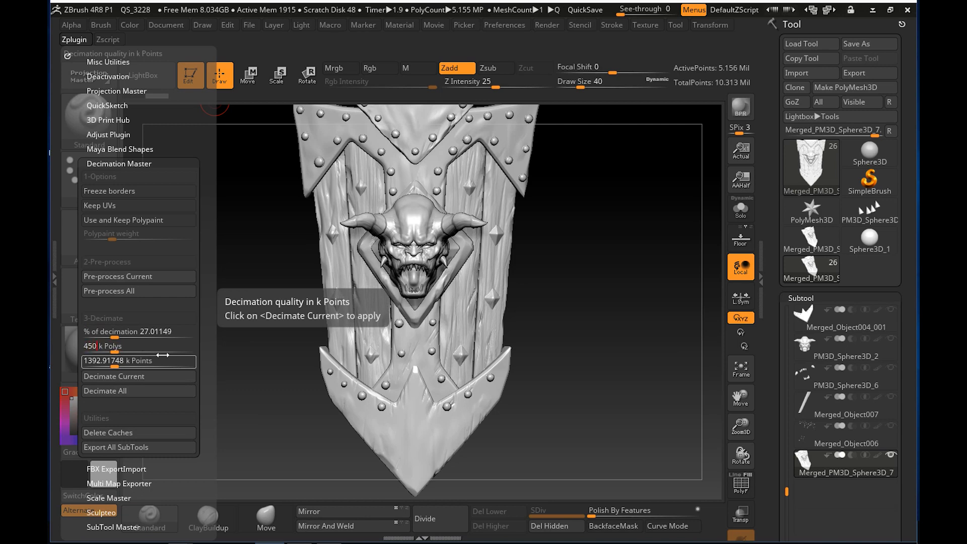
key("Return")
left_click(151, 352)
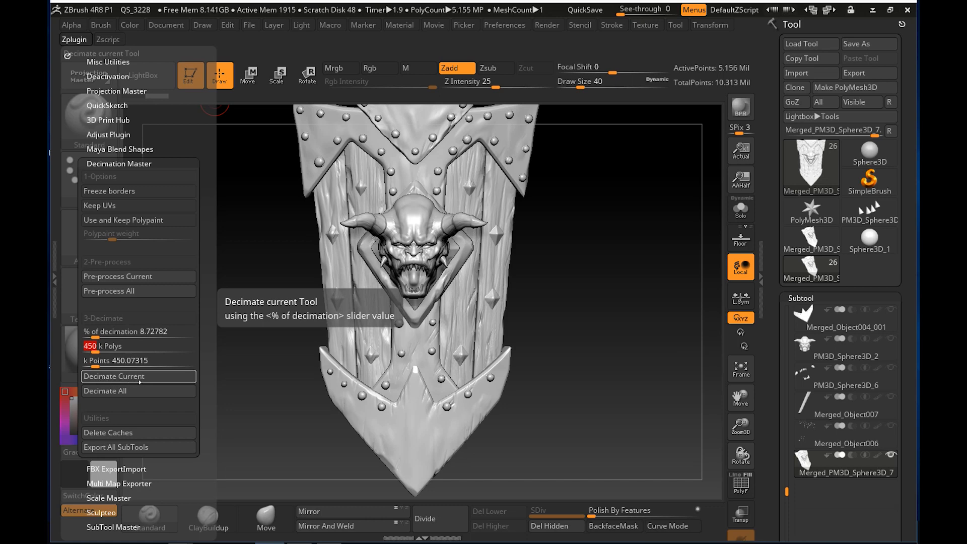
left_click(141, 380)
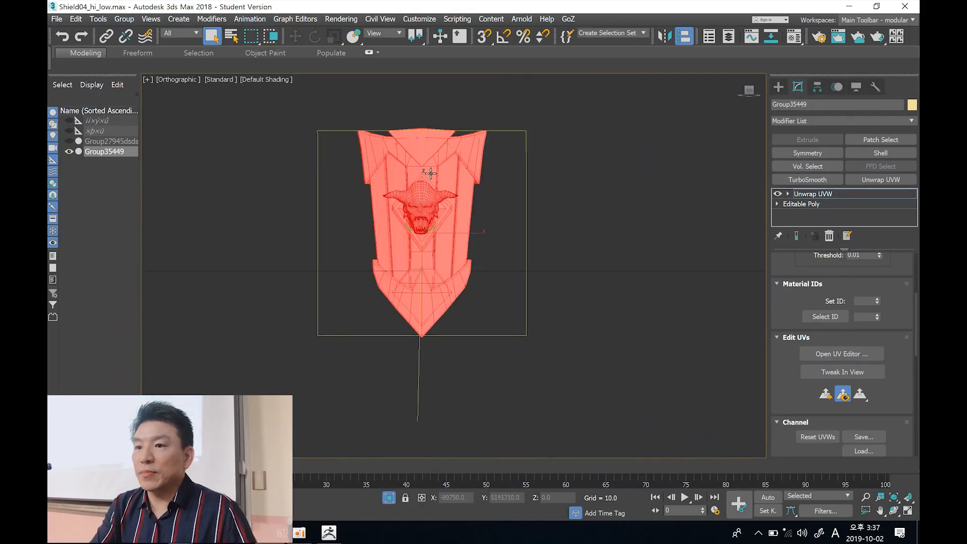
- Switch to 3ds Max and clear the polygon selection on the low-poly shield Group35449
left_click(595, 226)
scroll(423, 219, "up", 2)
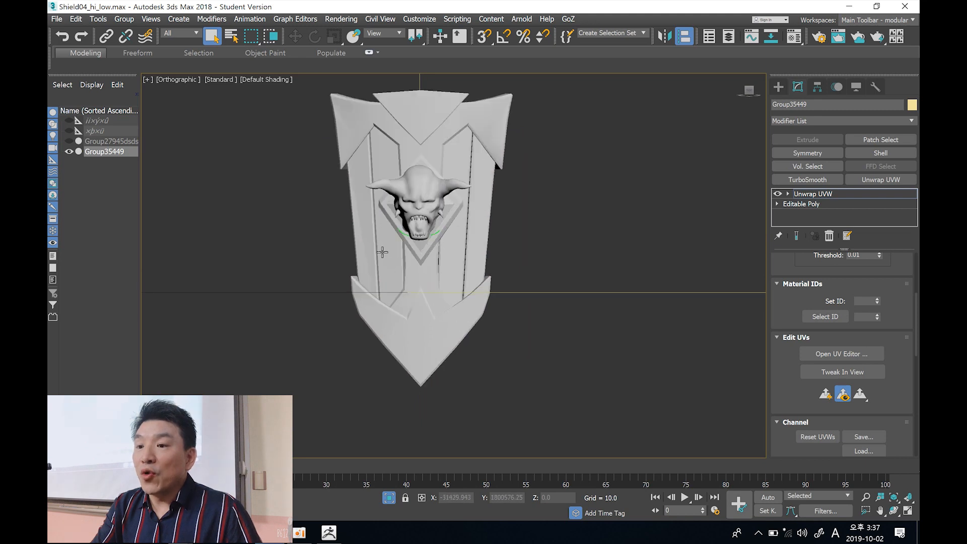
middle_click_drag(375, 244, 381, 257)
left_click_drag(276, 86, 572, 371)
left_click(616, 382)
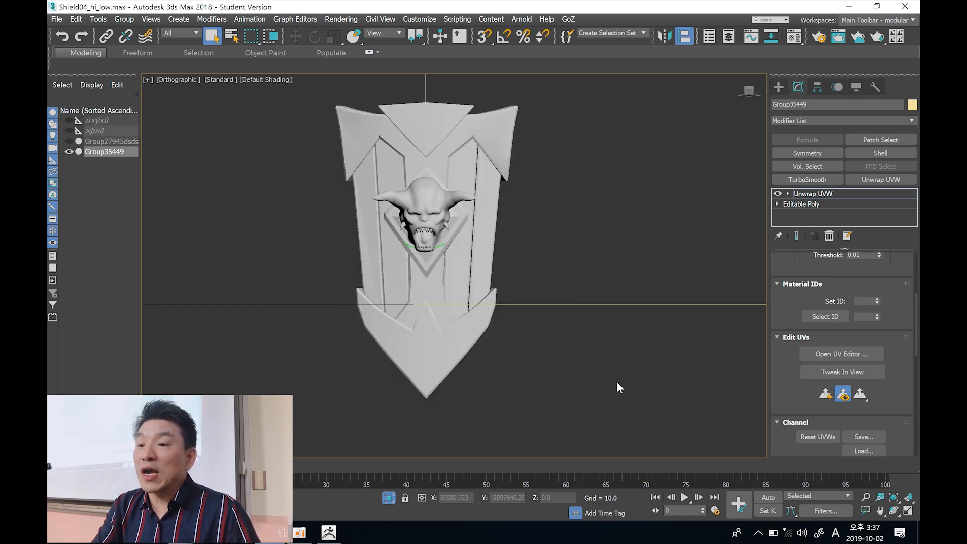
- Unhide and select the high-poly shield Group27945dsds over the low-poly one
left_click(69, 141)
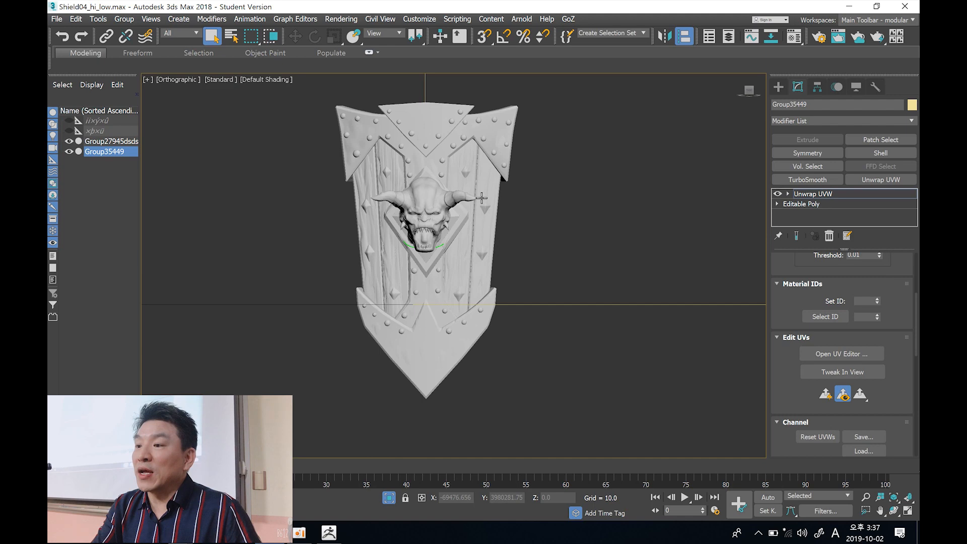
left_click(110, 142)
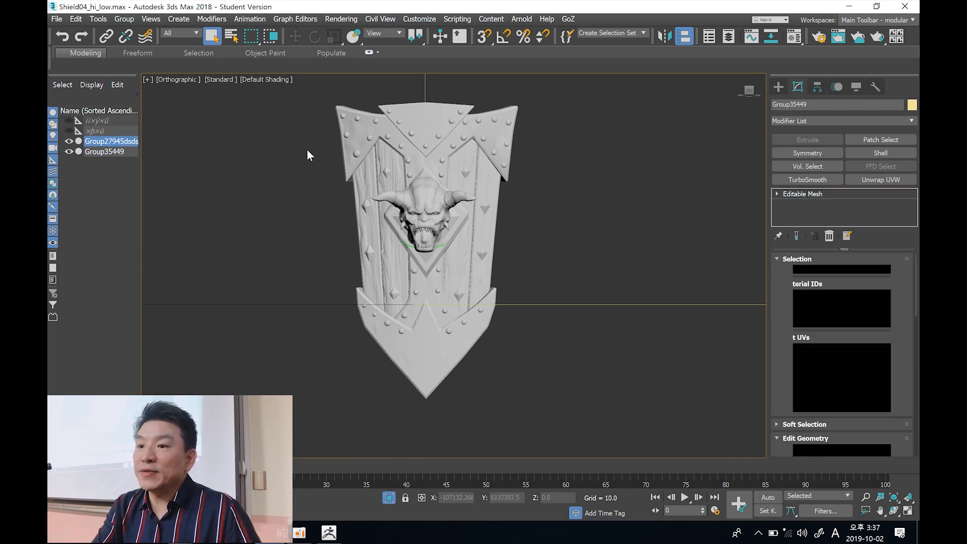
- Move the high-poly shield about 1.206 units along X, beside the low-poly shield, and compare the two heads up close
scroll(308, 155, "down", 5)
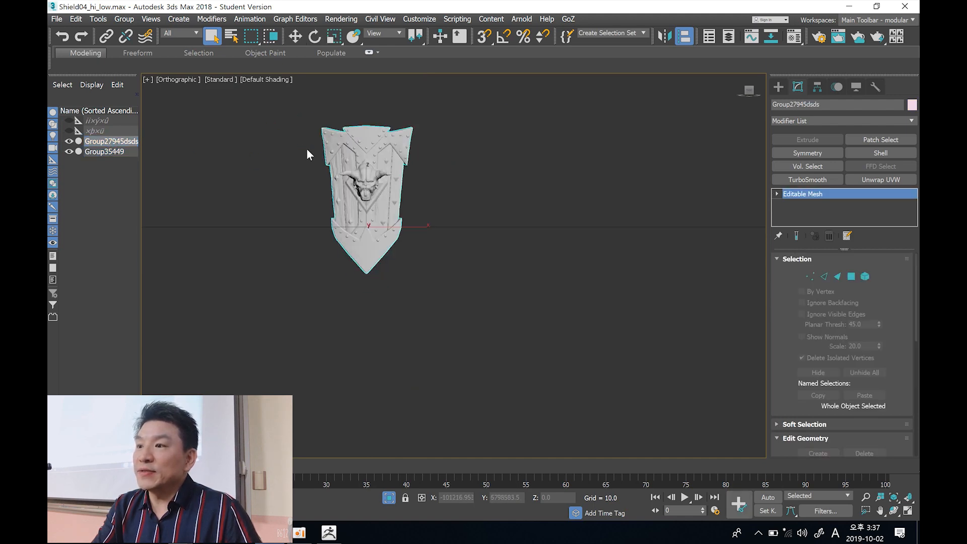
left_click(295, 36)
left_click_drag(424, 257, 482, 261, "shift")
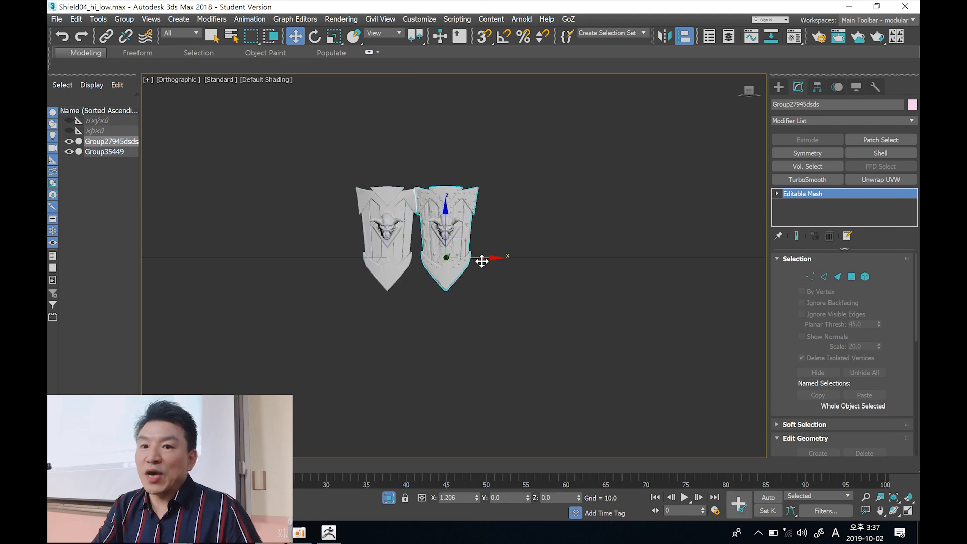
scroll(442, 229, "up", 10)
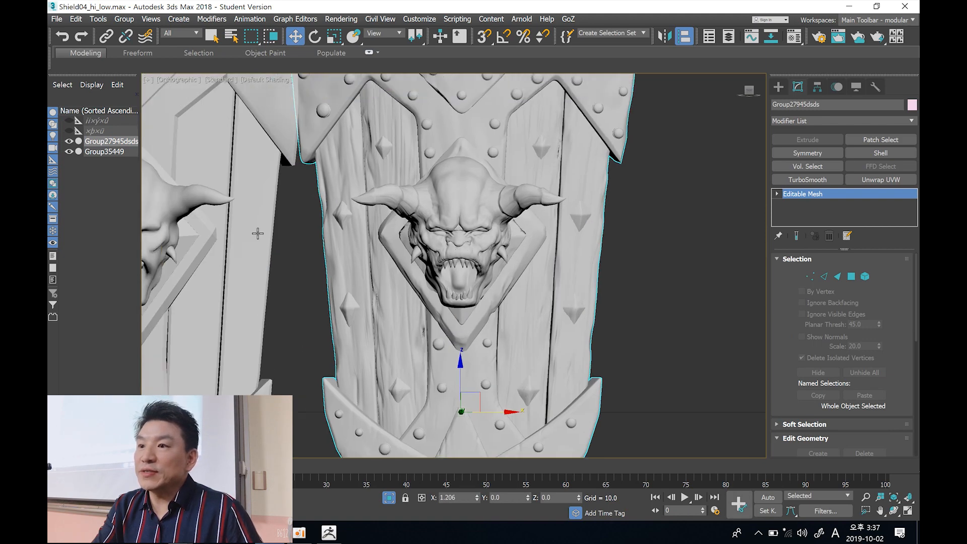
middle_click_drag(258, 233, 462, 213)
scroll(407, 224, "down", 2)
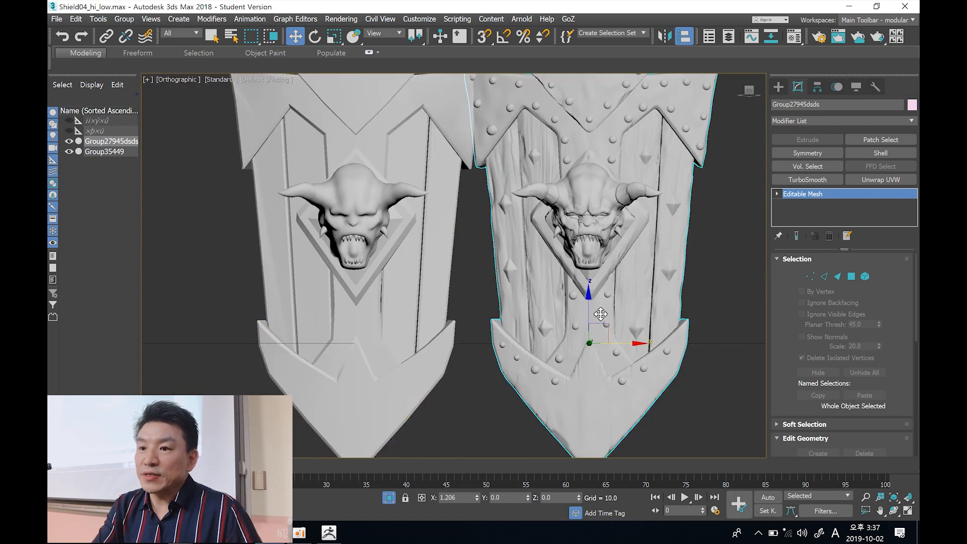
- Try sliding the high-poly shield back towards the low-poly one, and undo its sideways move
left_click_drag(640, 341, 574, 346)
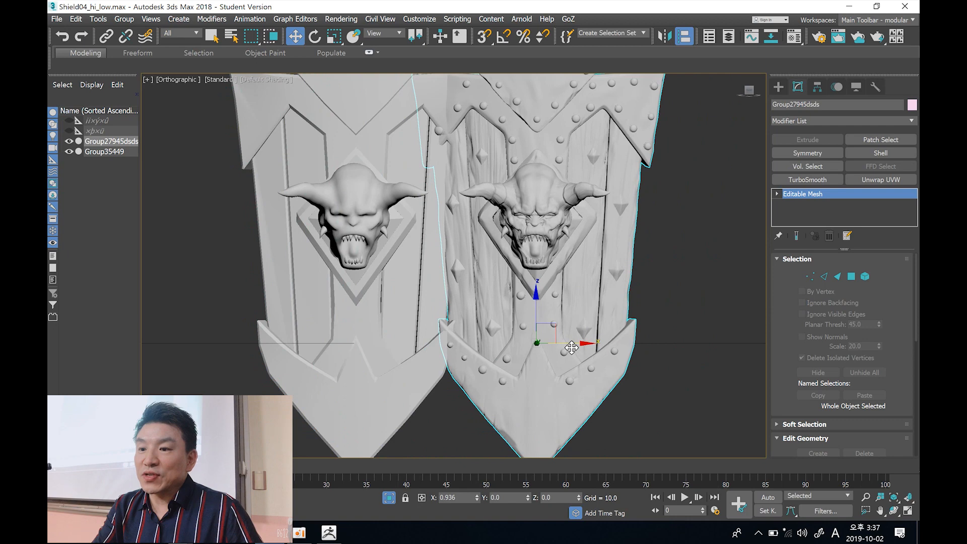
right_click(571, 348)
key("ctrl+z")
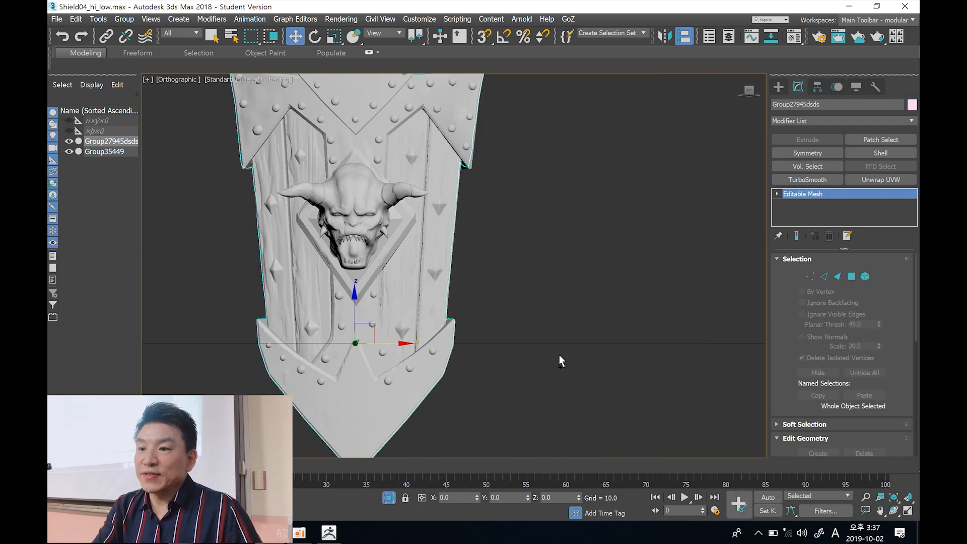
- Try shifting the high-poly shield sideways along X off the low-poly shield, cancelling each move
middle_click_drag(388, 312, 404, 290)
mouse_move(422, 322)
left_mouse_down()
mouse_move(565, 323)
mouse_move(418, 322)
left_mouse_up()
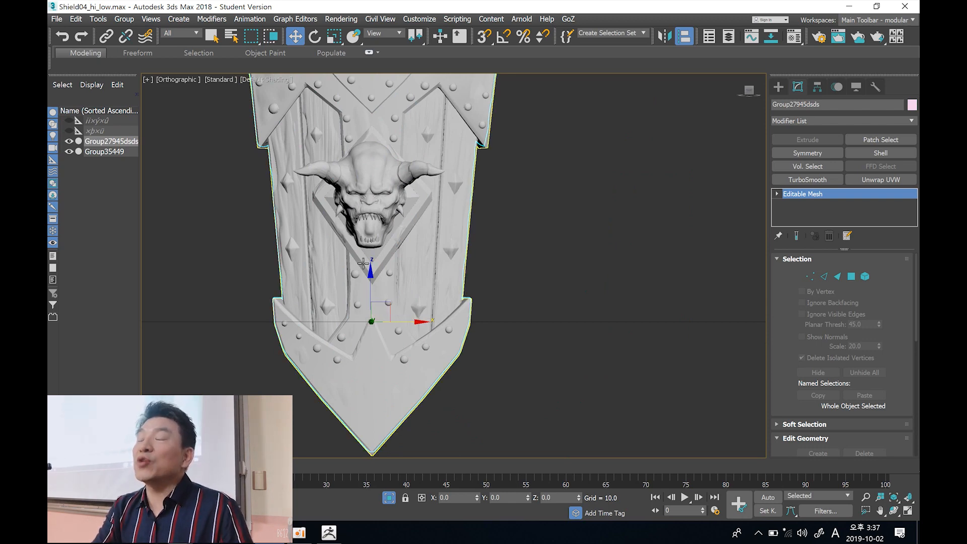
mouse_move(420, 336)
left_mouse_down("shift")
mouse_move(593, 324)
mouse_move(451, 334)
left_mouse_up("shift")
right_click(451, 335)
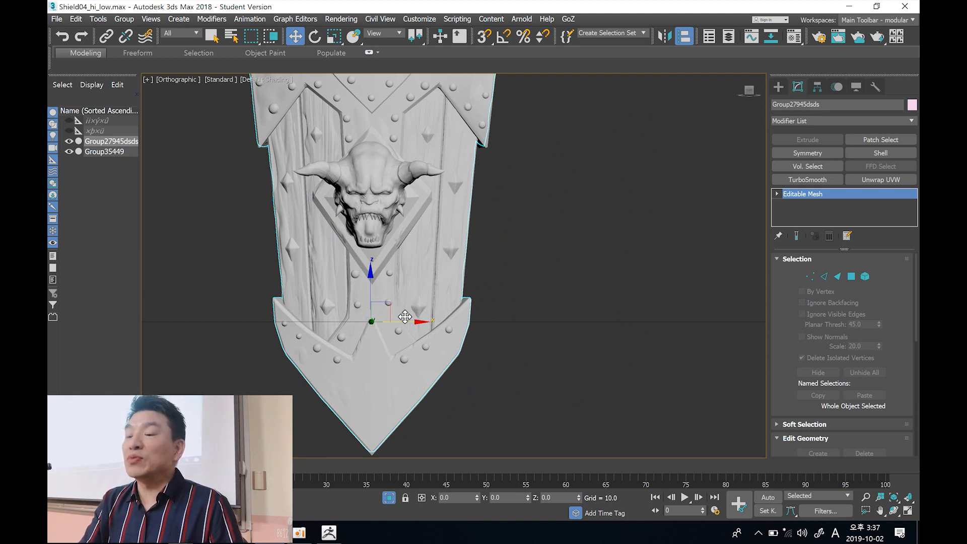
mouse_move(416, 320)
left_mouse_down("shift")
mouse_move(470, 327)
mouse_move(454, 326)
left_mouse_up("shift")
right_click(455, 326)
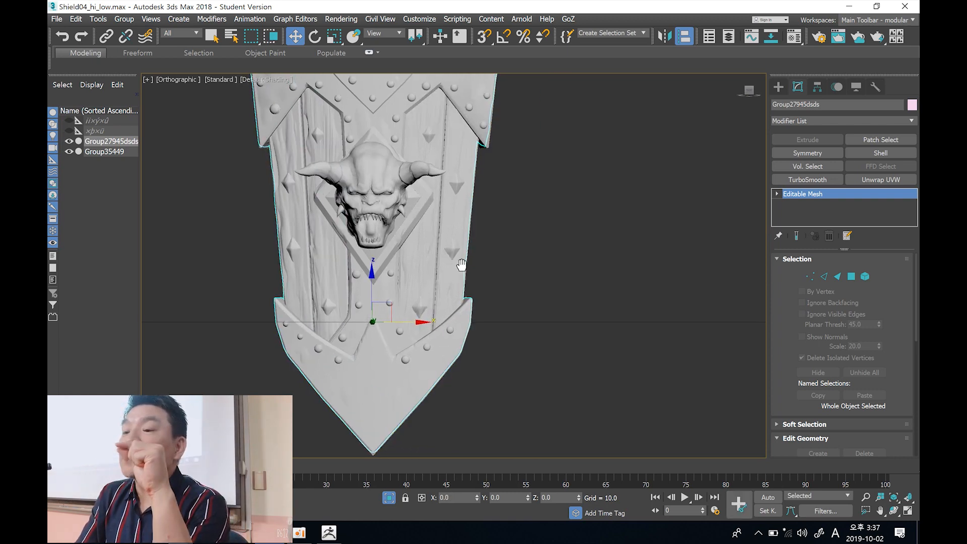
- Select the low-poly shield Group35449 and pick its outer right wooden plank in the Unwrap UVW modifier
scroll(458, 312, "down", 5)
left_click(467, 303)
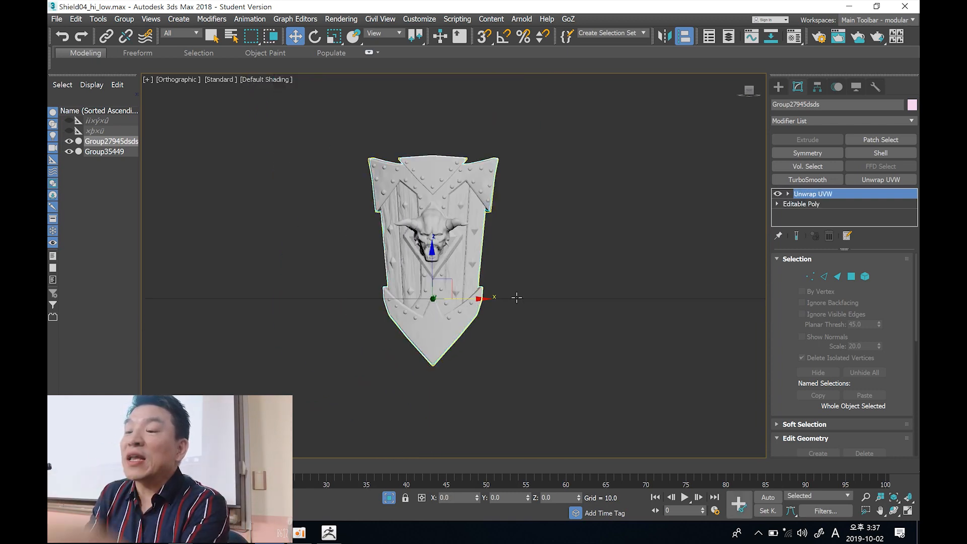
right_click(495, 295)
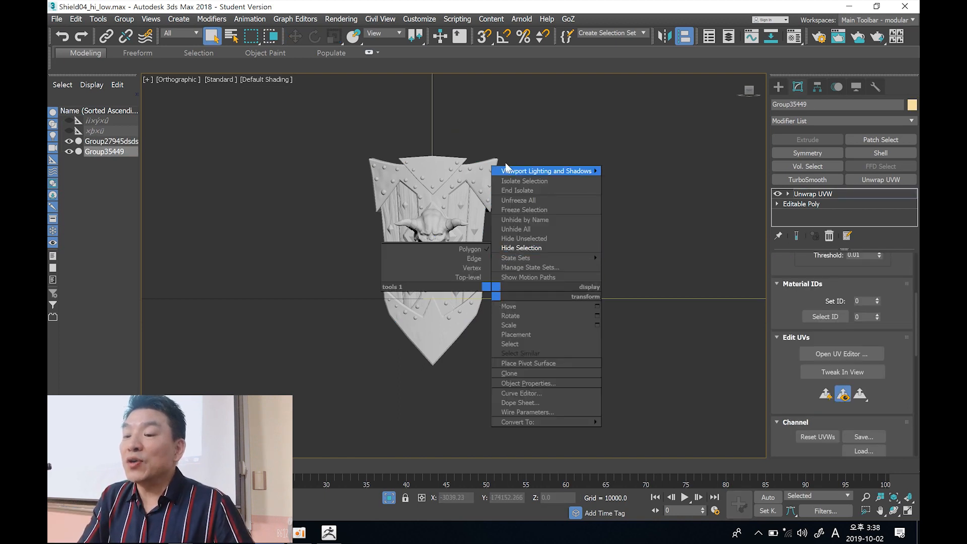
left_click(468, 287)
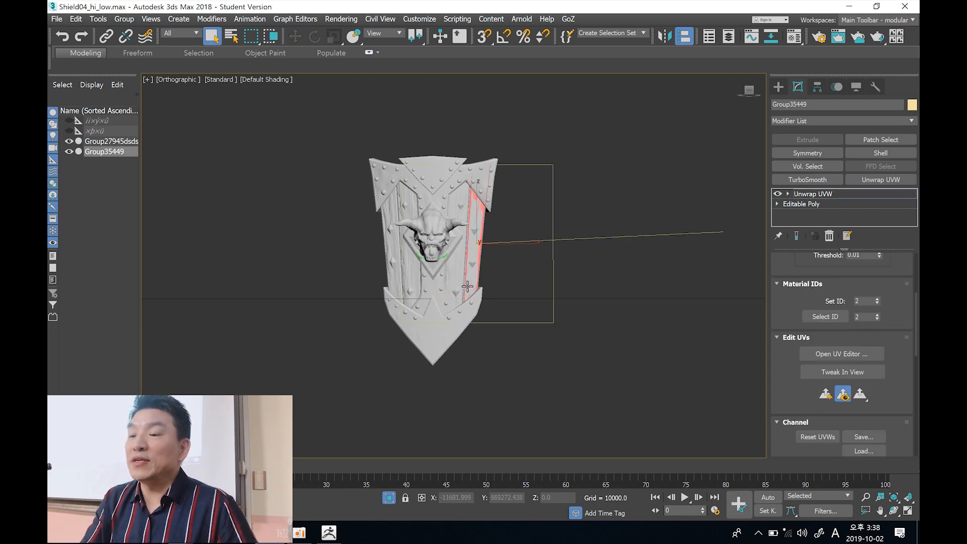
- Clear the plank selection on the low-poly shield and hide the high-poly shield Group27945dsds
left_click(335, 190)
scroll(243, 186, "up", 1)
scroll(338, 208, "up", 4)
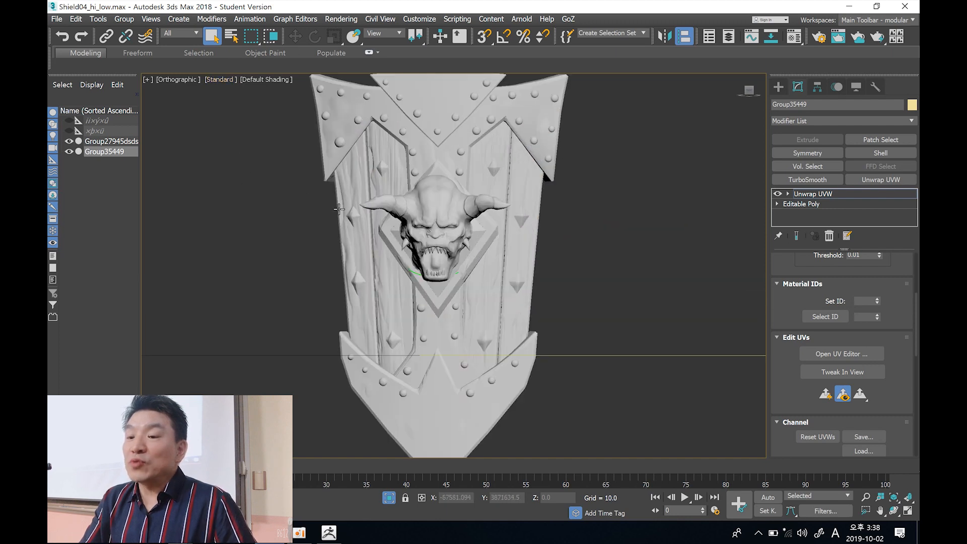
left_click(69, 141)
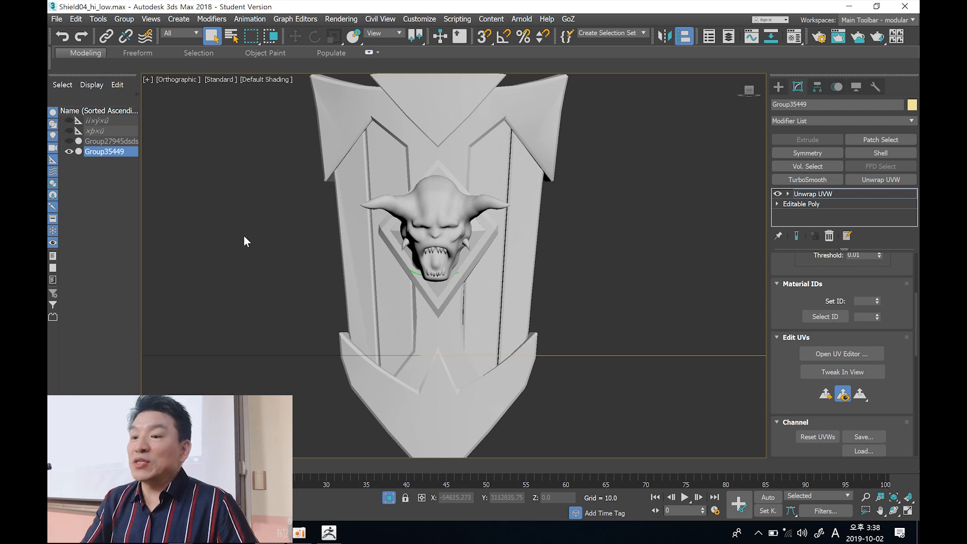
- Delete the Unwrap UVW modifier from the low-poly shield Group35449 and apply a fresh Unwrap UVW modifier
left_click(403, 228)
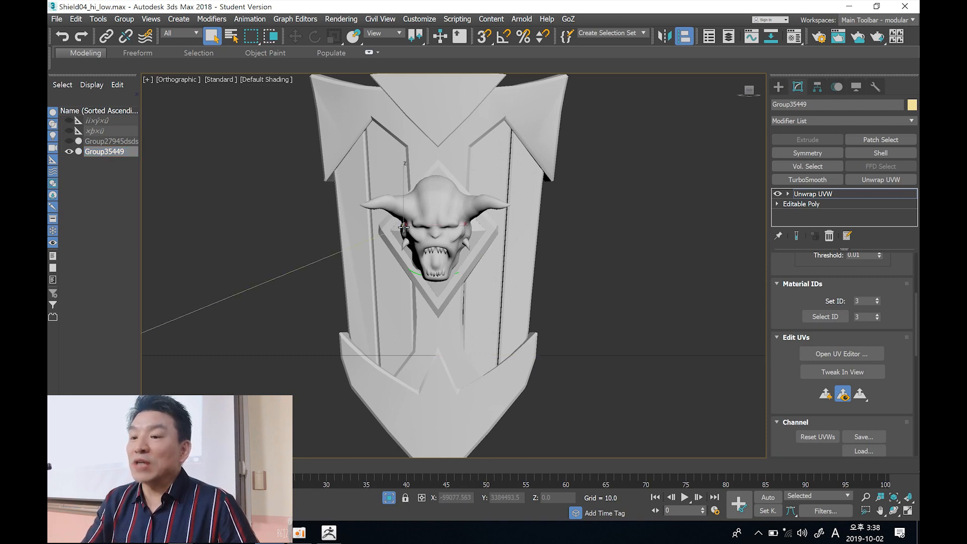
left_click(829, 236)
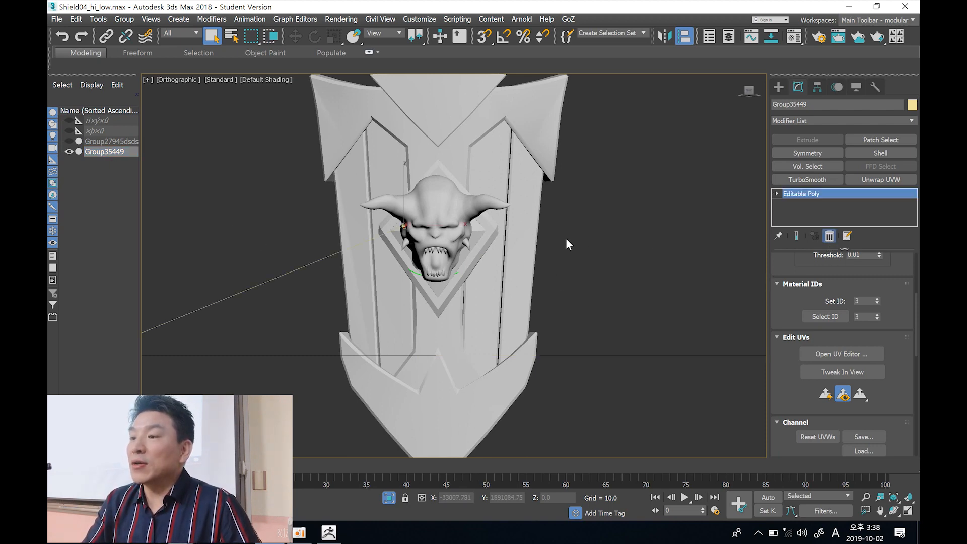
left_click(478, 223)
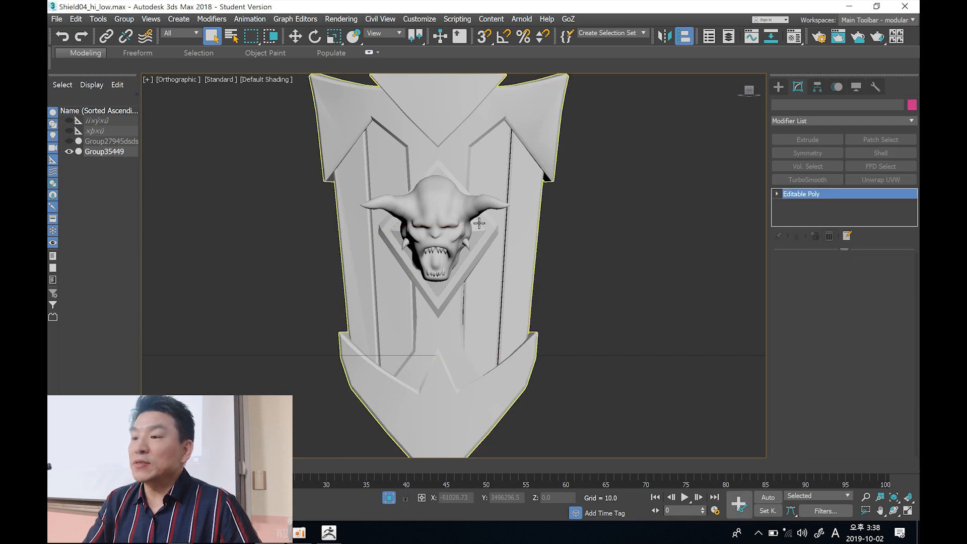
left_click(515, 249)
scroll(545, 227, "down", 3)
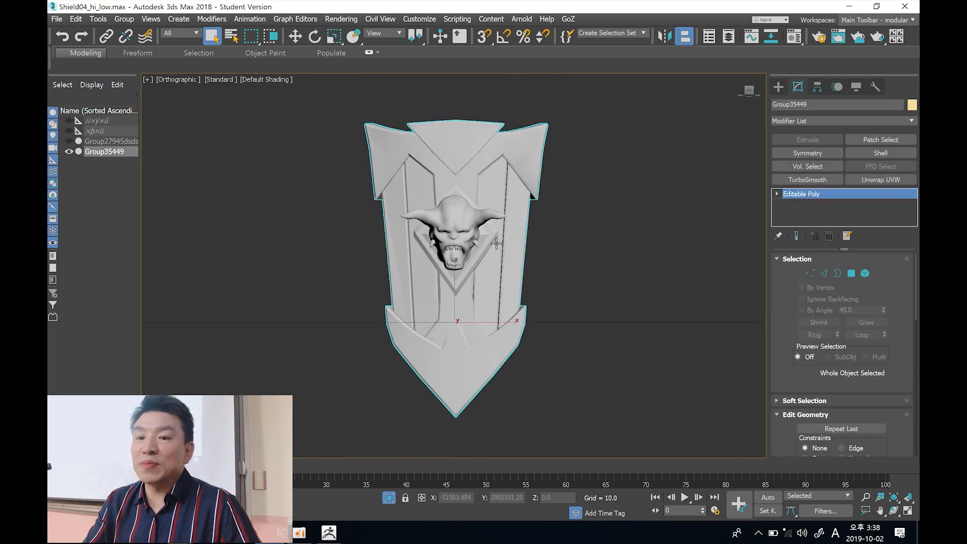
left_click(872, 180)
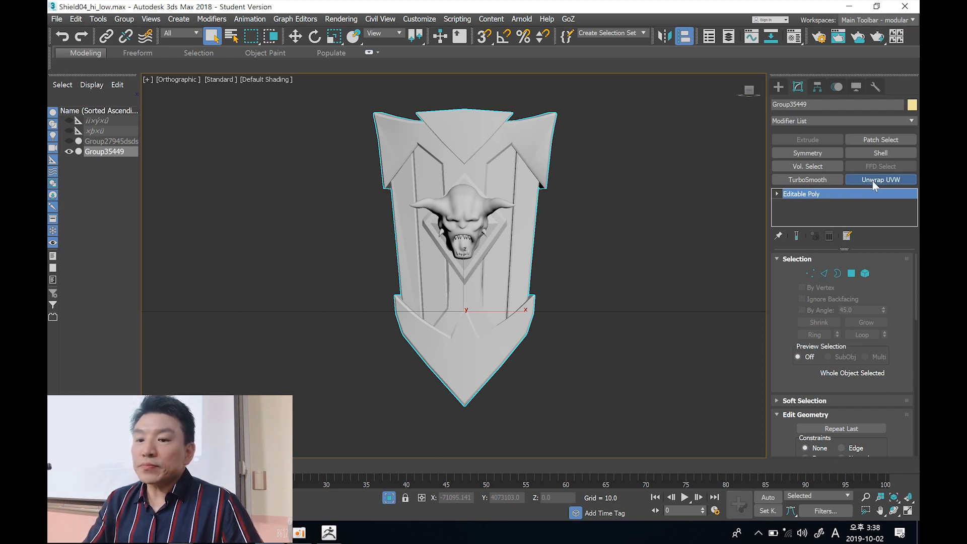
- Open the UV editor for the low-poly shield and enlarge its window so the whole UV tile fits
middle_click_drag(493, 282, 512, 269)
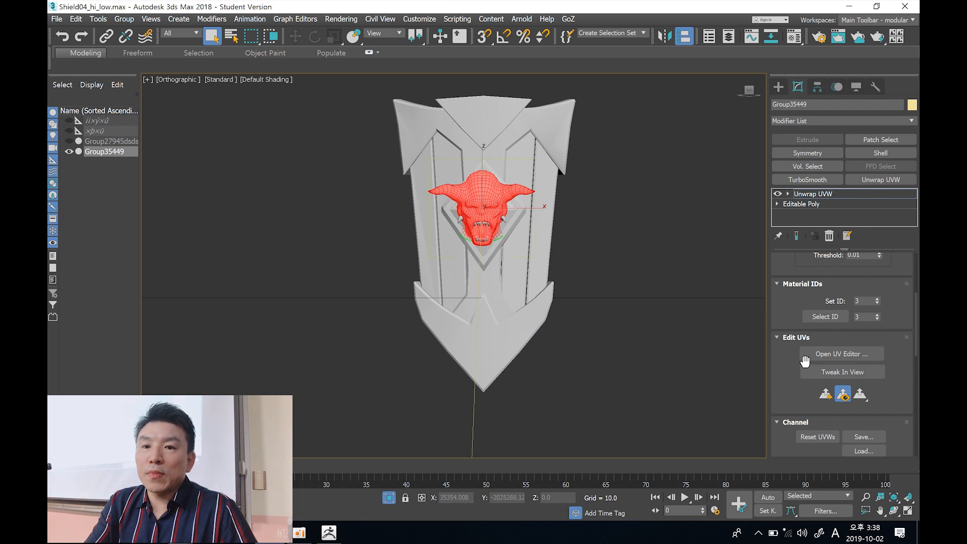
left_click(835, 353)
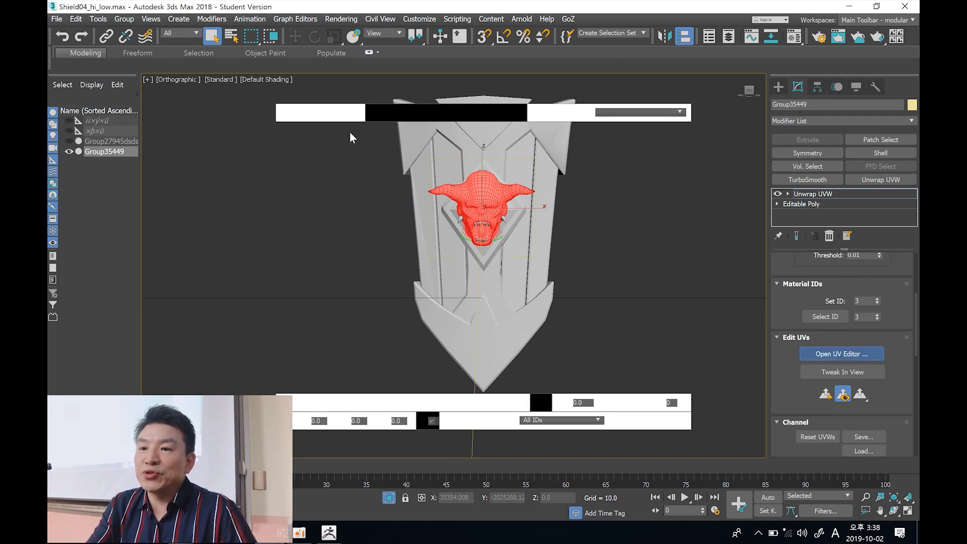
left_click_drag(140, 36, 173, 33)
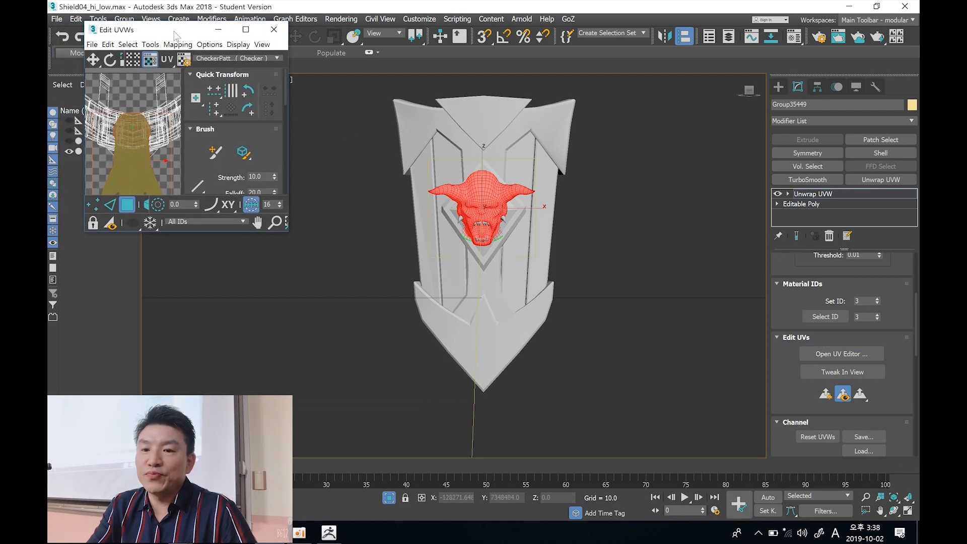
left_click_drag(289, 230, 524, 407)
middle_click_drag(249, 260, 248, 236)
scroll(249, 243, "down", 5)
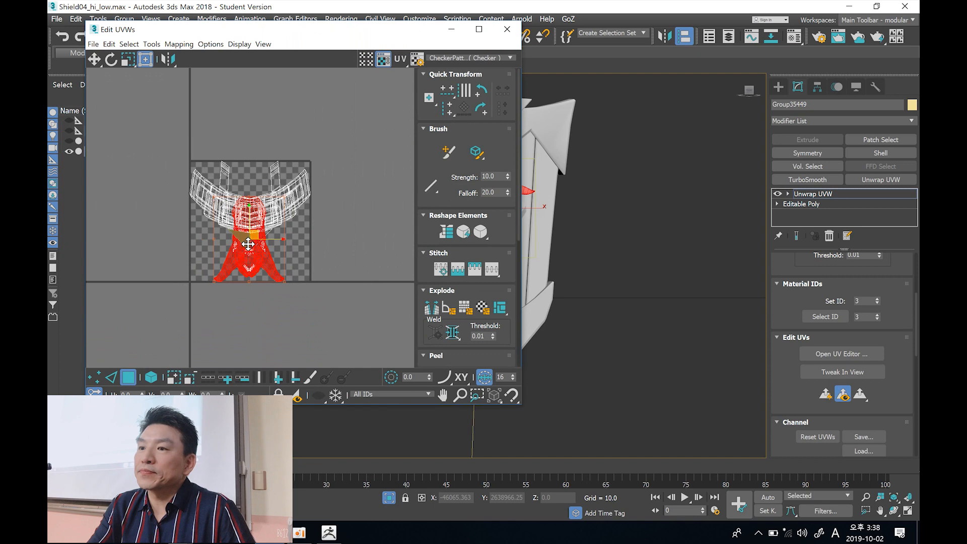
scroll(620, 242, "down", 5)
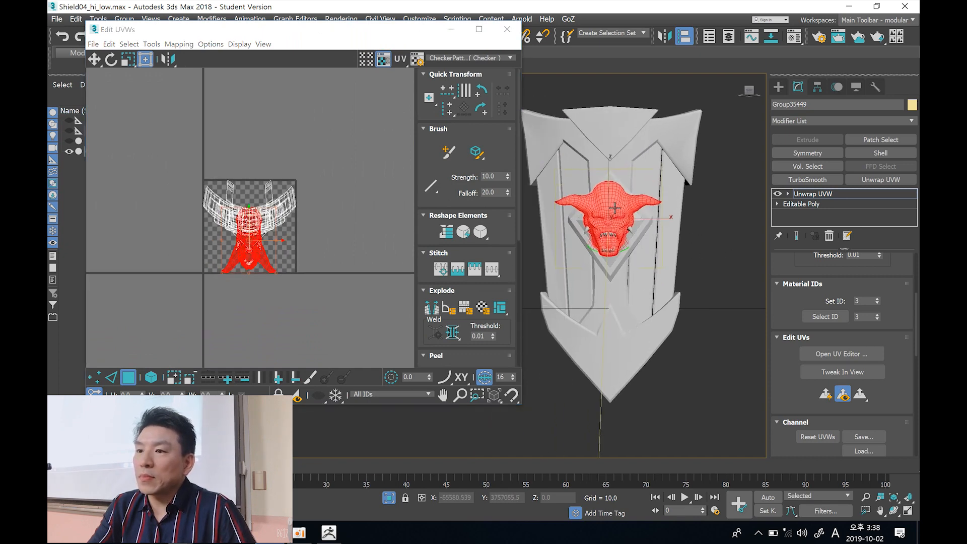
- Select the demon head's polygons as a whole element and move its UVs sideways out of the UV tile
left_click(374, 242)
left_click_drag(781, 273, 794, 413)
left_click(876, 274)
left_click(611, 218)
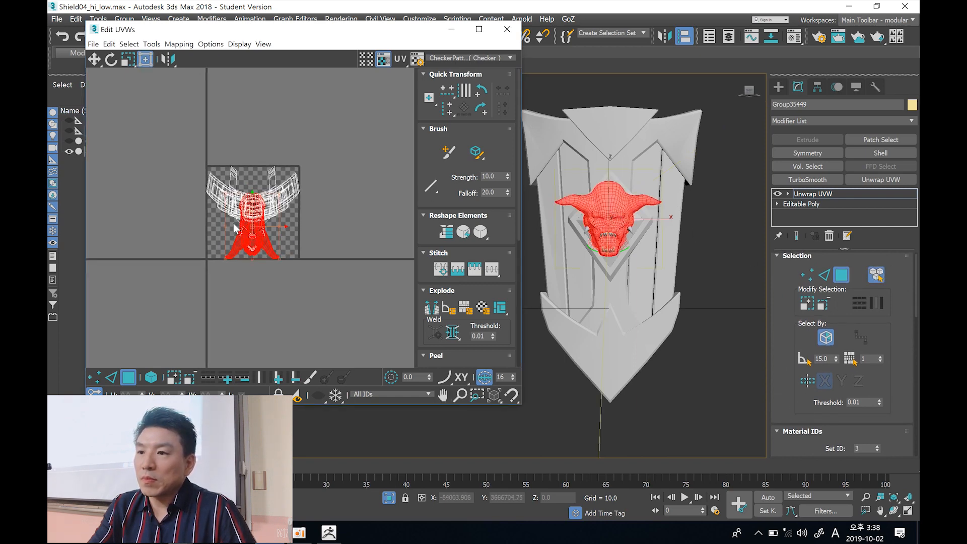
left_click_drag(261, 224, 351, 211)
scroll(294, 224, "up", 6)
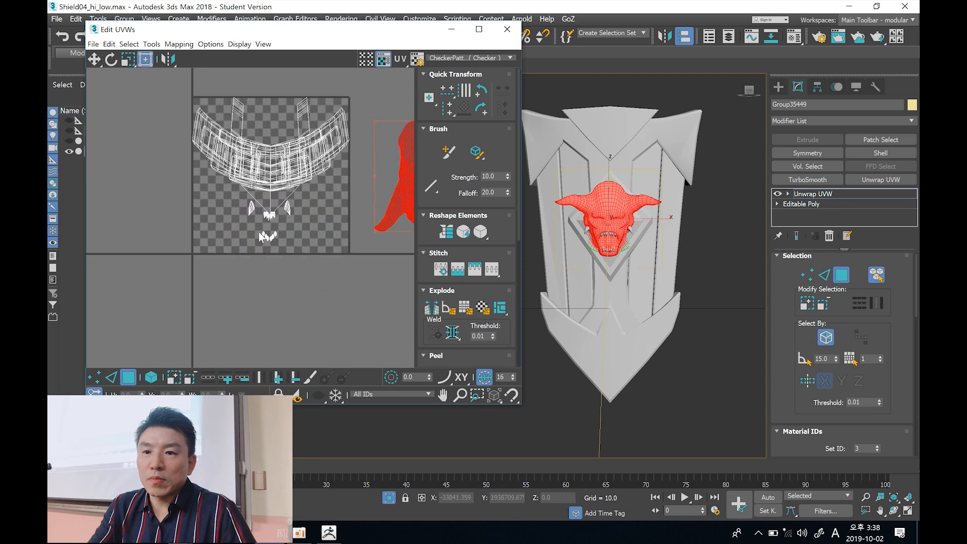
- Select the UVs of the teeth and both side spikes as elements and place them outside the tile, beneath the head's UVs
left_click_drag(220, 266, 312, 207)
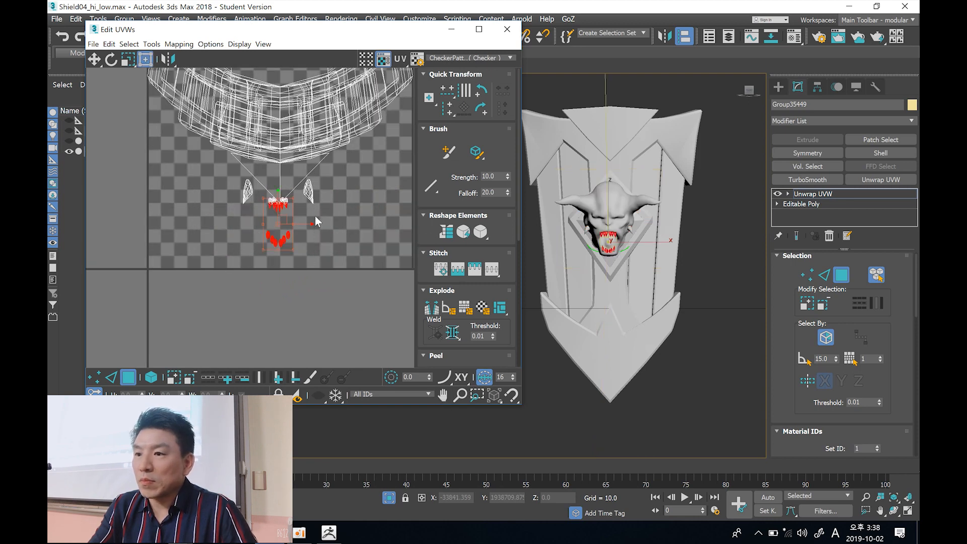
scroll(307, 215, "up", 3)
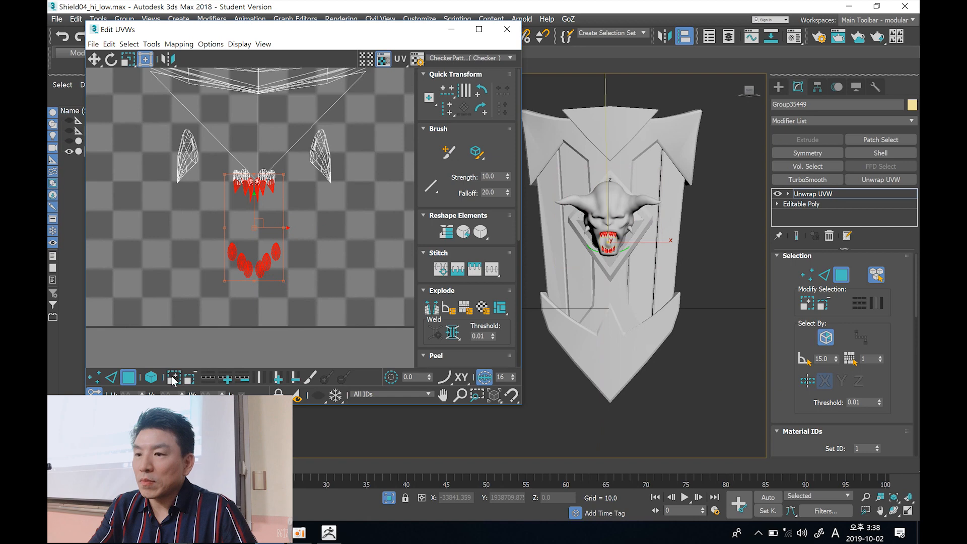
left_click(151, 377)
left_click_drag(174, 320, 313, 182)
left_click(315, 162, "ctrl")
scroll(302, 222, "down", 5)
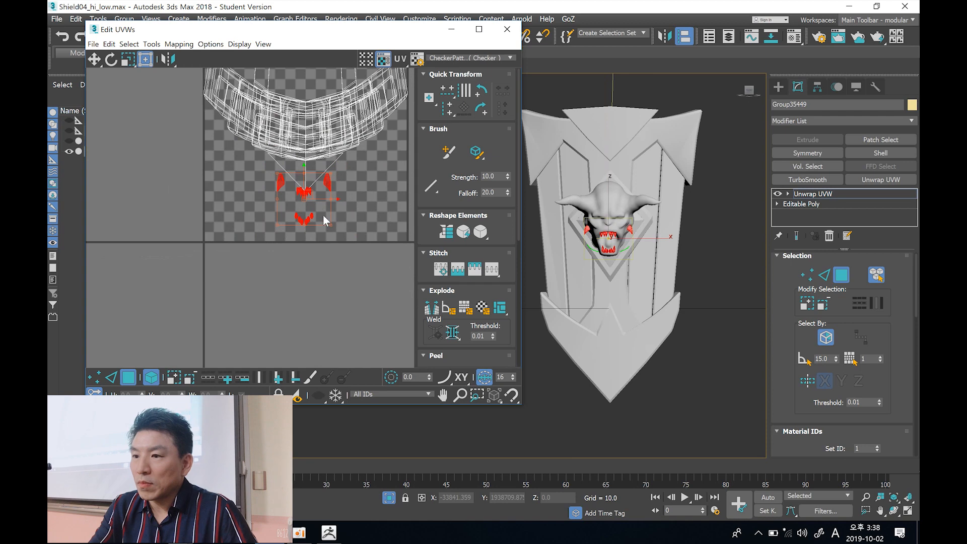
scroll(320, 203, "up", 1)
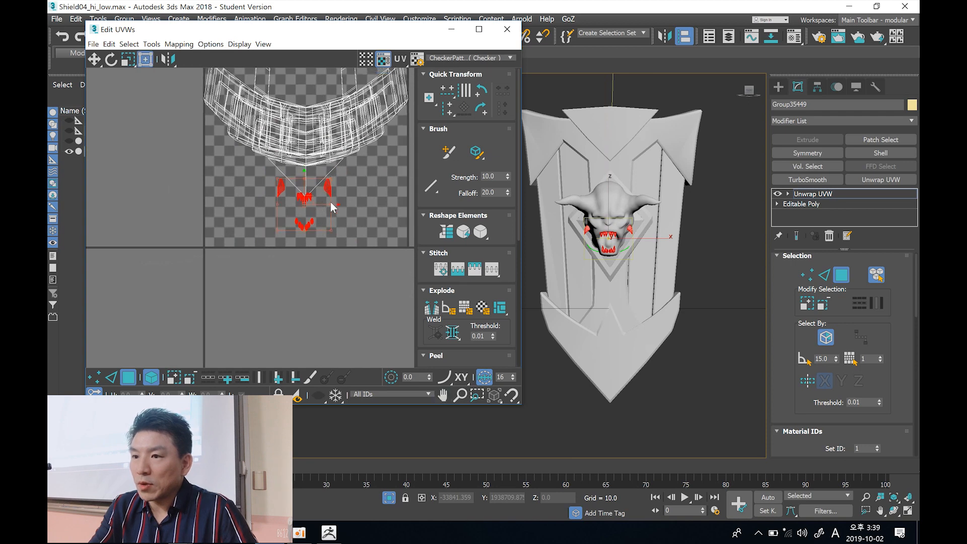
left_click_drag(313, 203, 357, 292)
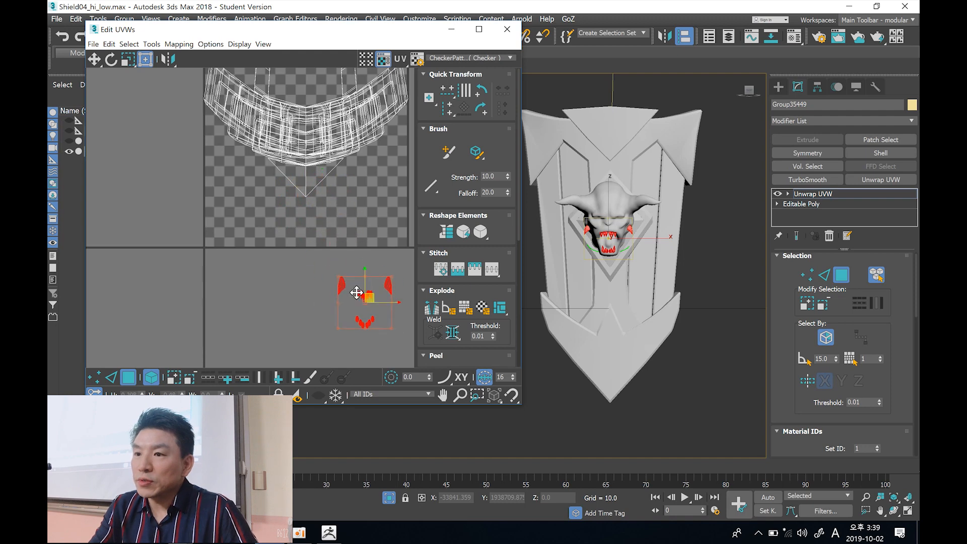
middle_click_drag(356, 292, 263, 265)
scroll(272, 244, "down", 3)
left_click_drag(275, 259, 342, 250)
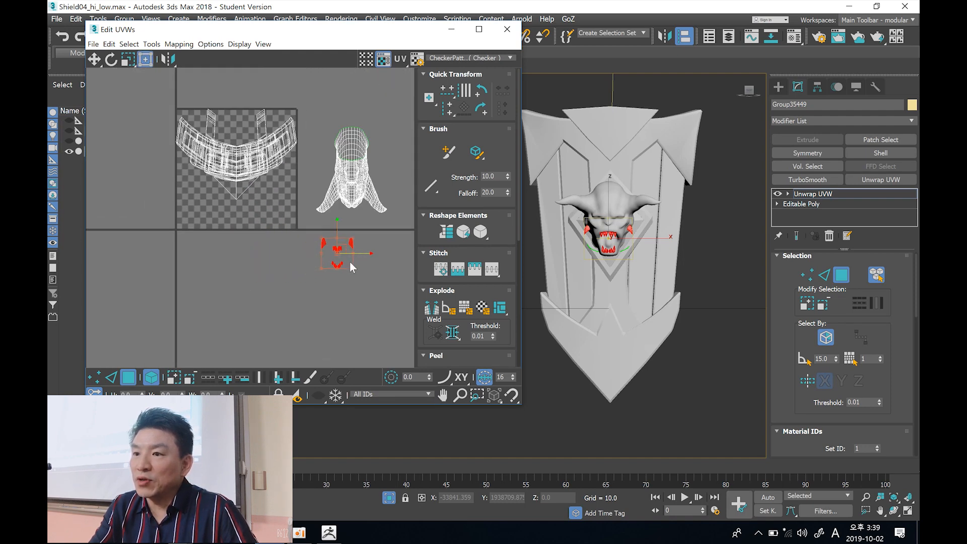
left_click(348, 174)
middle_click_drag(249, 173, 265, 181)
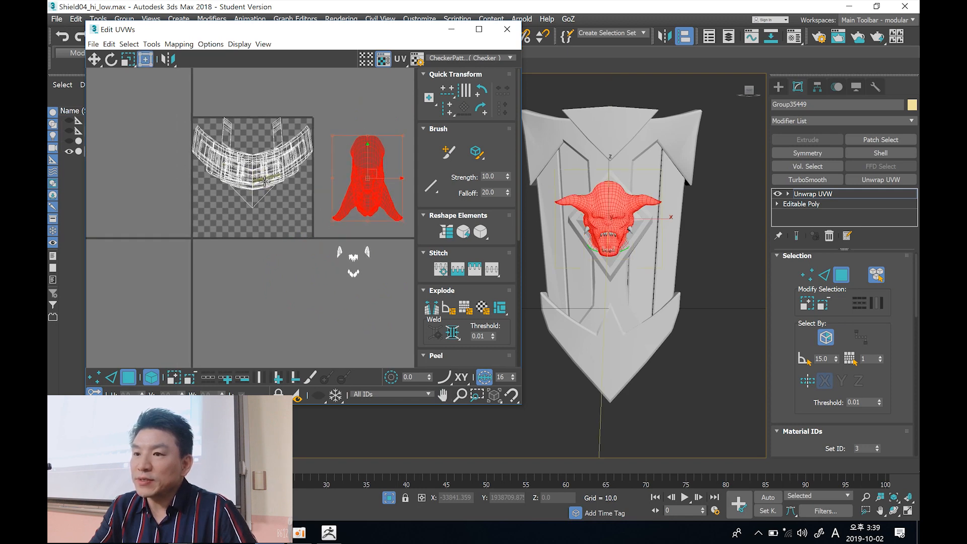
middle_click_drag(340, 181, 320, 160)
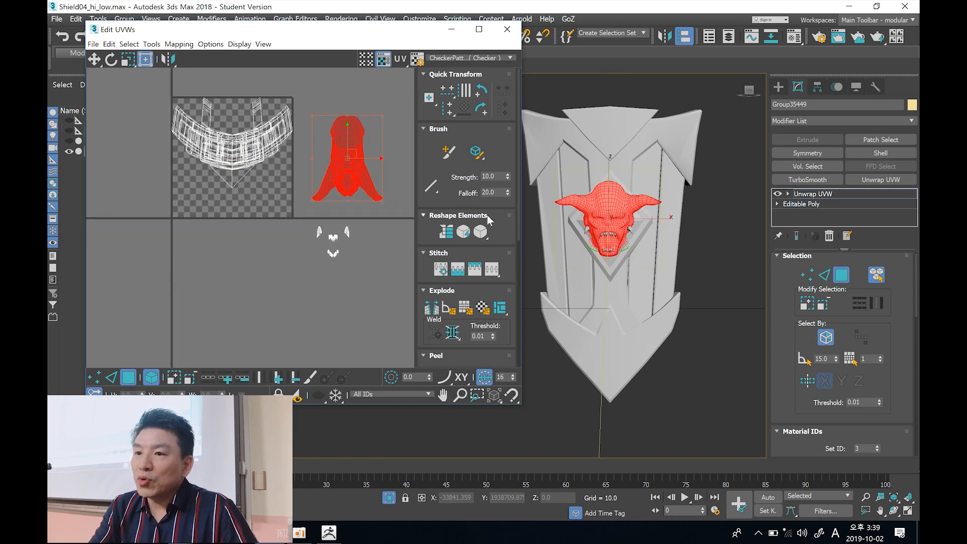
left_click(259, 171)
- Show edged faces and select the vertical edge loop running down the middle of the demon head
scroll(613, 235, "up", 4)
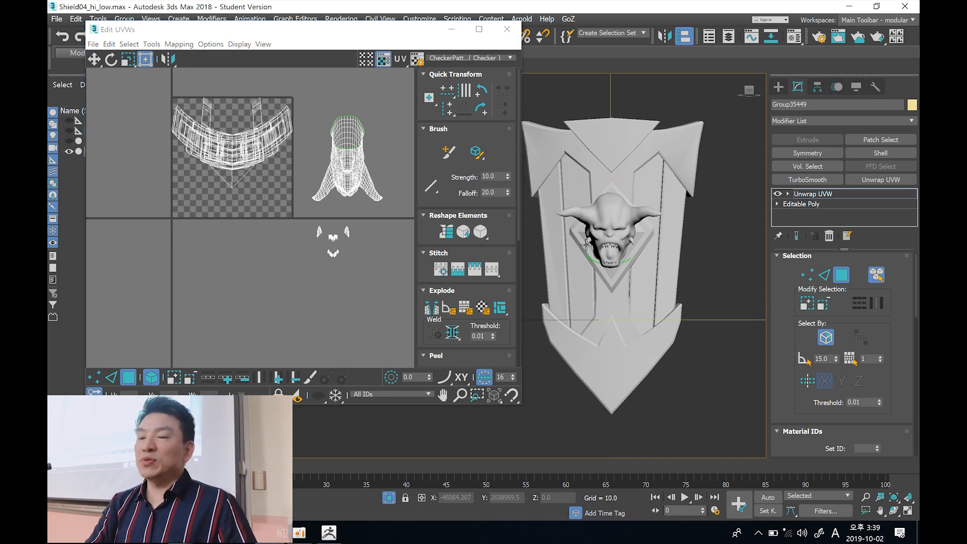
left_click(824, 274)
mouse_move(631, 222)
middle_mouse_down("alt")
mouse_move(647, 216)
mouse_move(639, 235)
middle_mouse_up("alt")
key("F4")
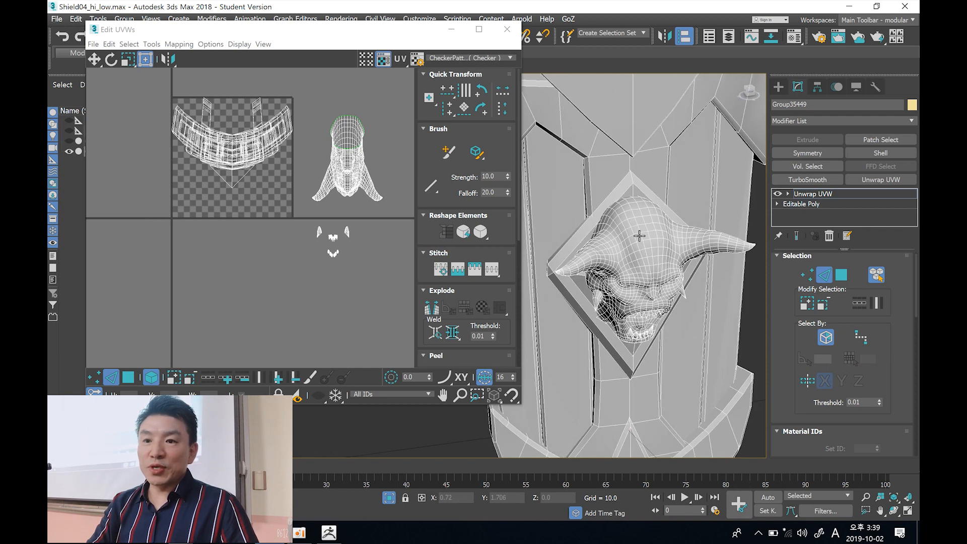
scroll(642, 248, "up", 2)
double_click(652, 232)
middle_click_drag(647, 314, 636, 274, "alt")
scroll(637, 274, "up", 2)
scroll(619, 276, "up", 4)
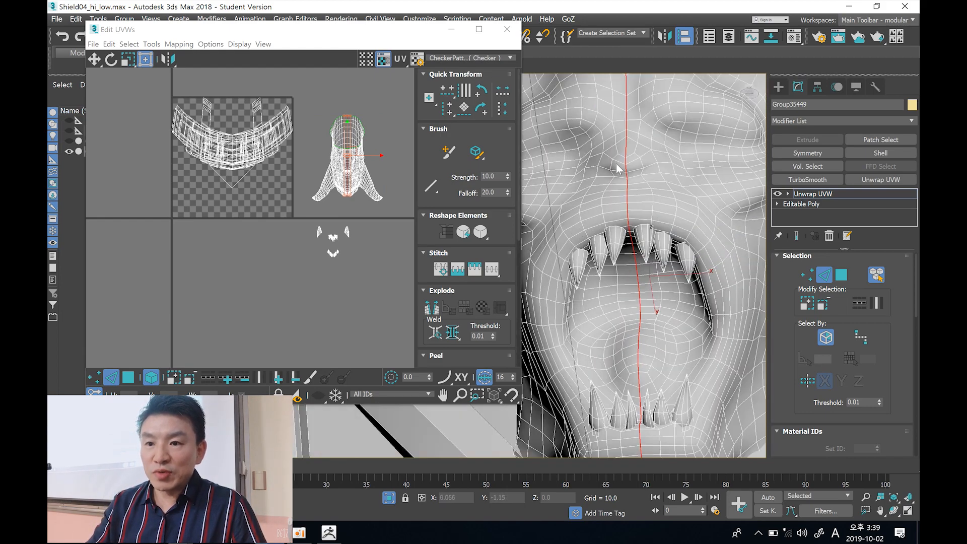
middle_click_drag(621, 229, 621, 232)
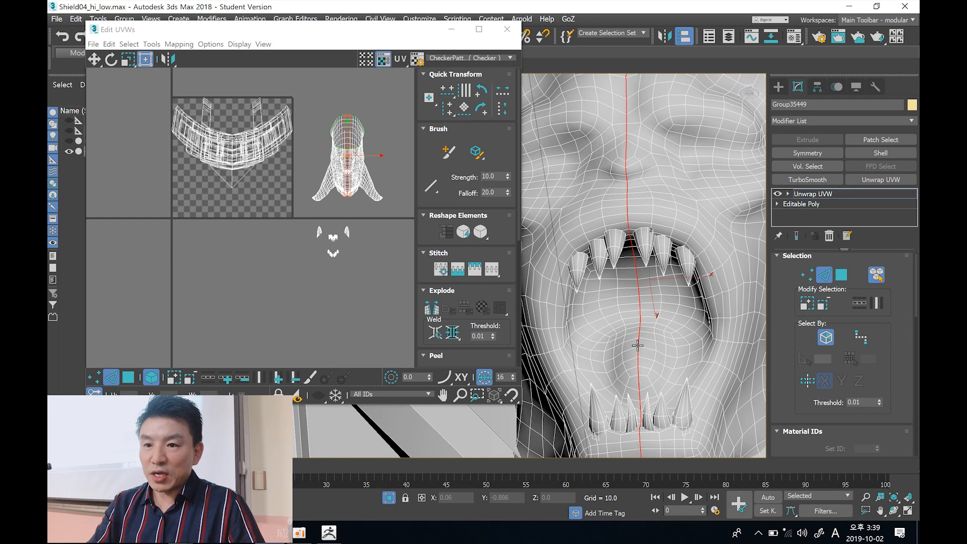
middle_click_drag(637, 345, 661, 362)
scroll(646, 384, "down", 2)
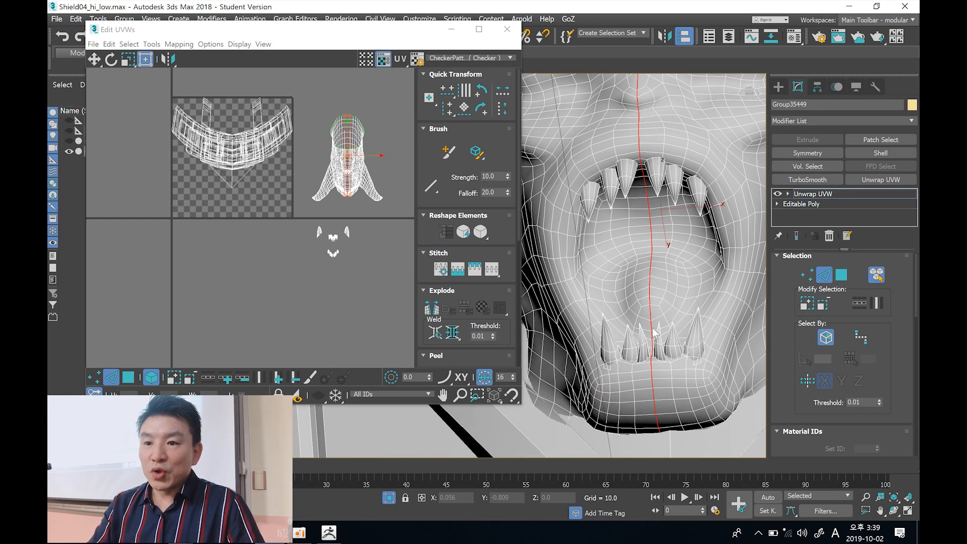
scroll(652, 327, "down", 2)
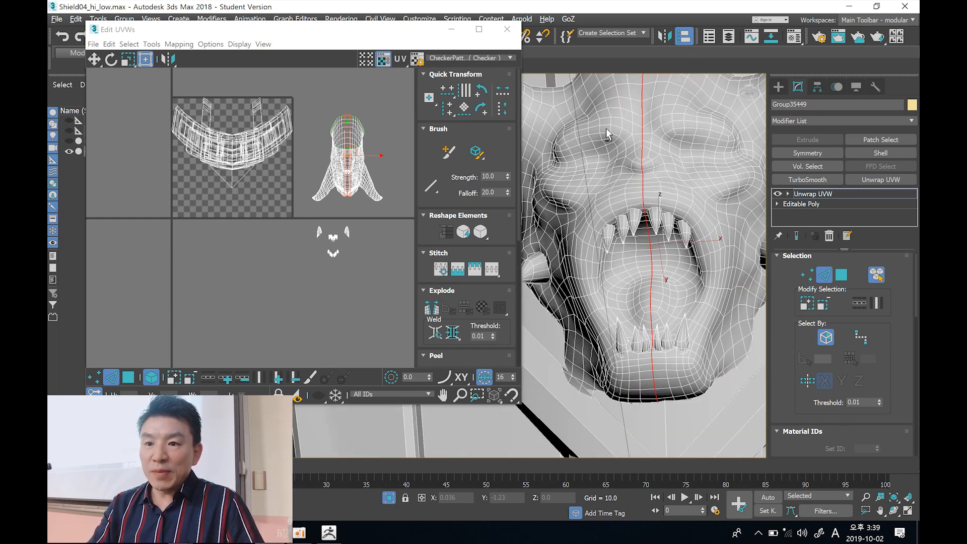
- Close the UV editor and, with element selection turned off, reselect the demon head's vertical centre edge loop
left_click(694, 246)
key("alt+z")
left_click(877, 277)
left_click(825, 277)
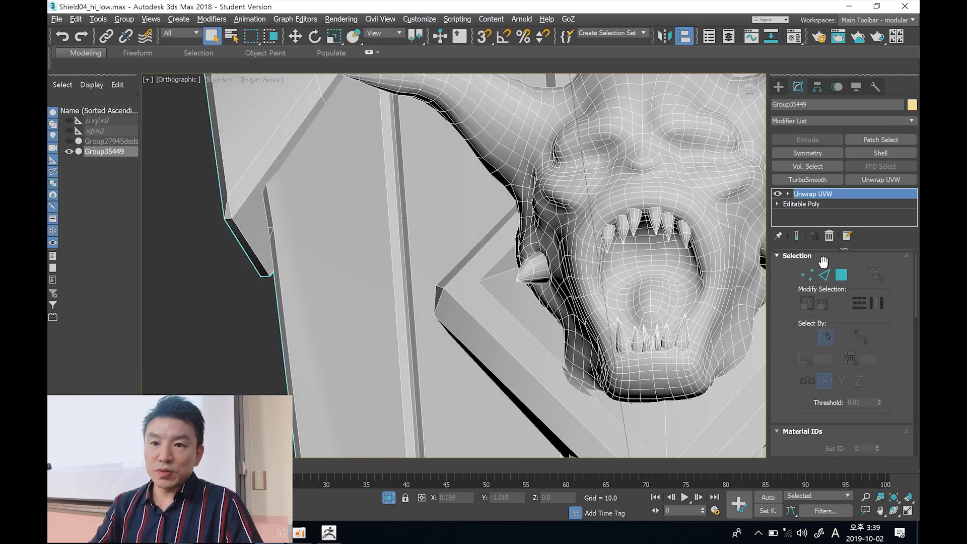
left_click(823, 275)
scroll(653, 242, "up", 5)
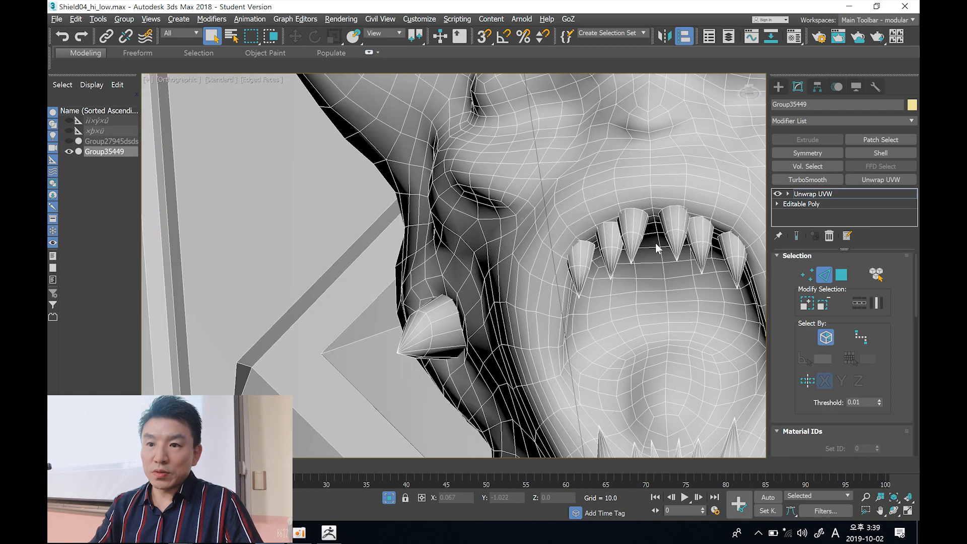
double_click(658, 243)
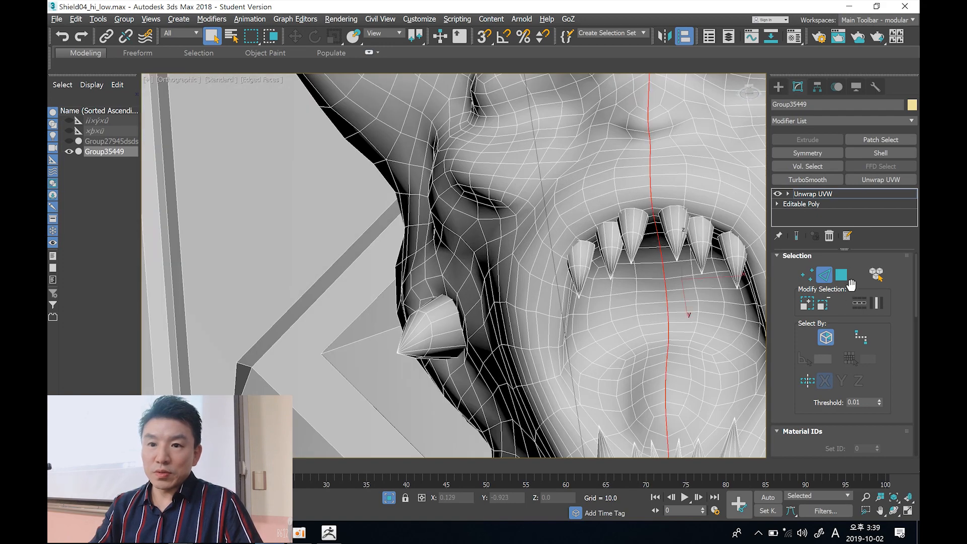
- Deselect the centre loop's edges across the nose, mouth and chin, keeping the forehead edges selected
scroll(561, 289, "down", 5)
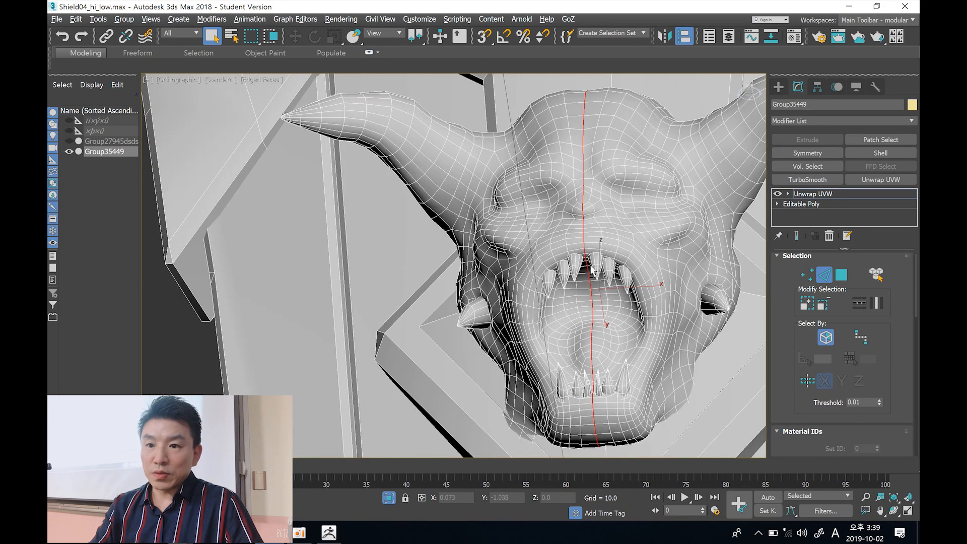
left_click_drag(630, 338, 627, 344, "alt")
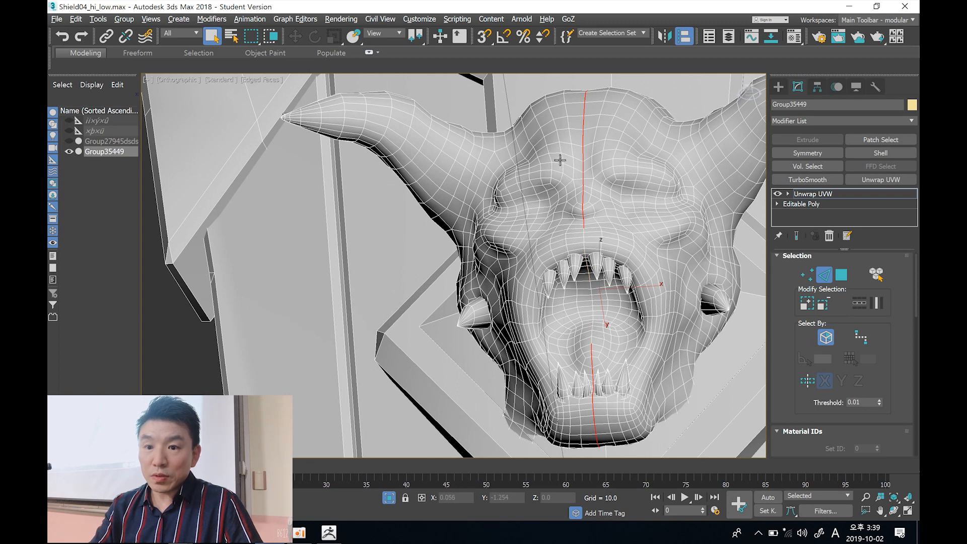
middle_click_drag(635, 330, 609, 231)
scroll(571, 262, "up", 2)
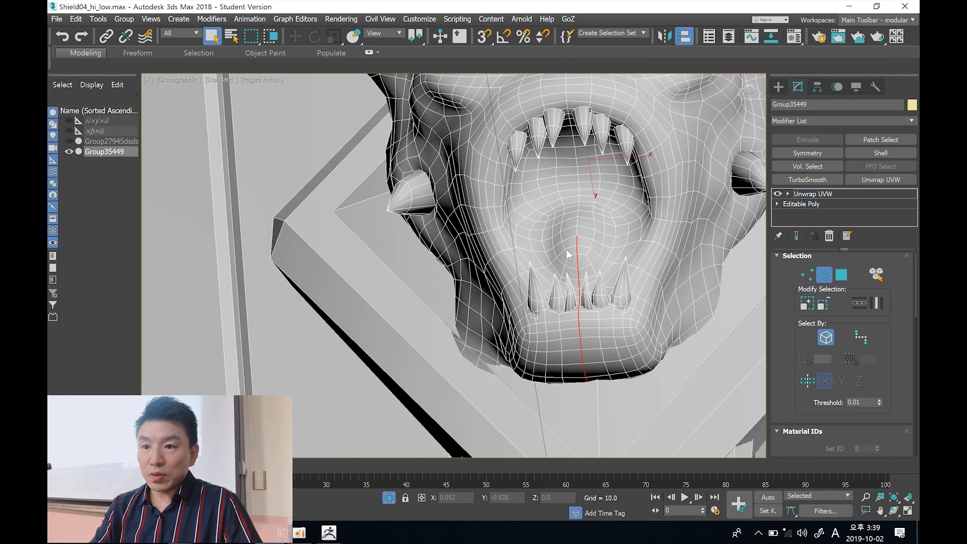
left_click_drag(621, 353, 621, 353, "alt")
middle_click_drag(627, 303, 588, 294, "alt")
scroll(588, 294, "down", 2)
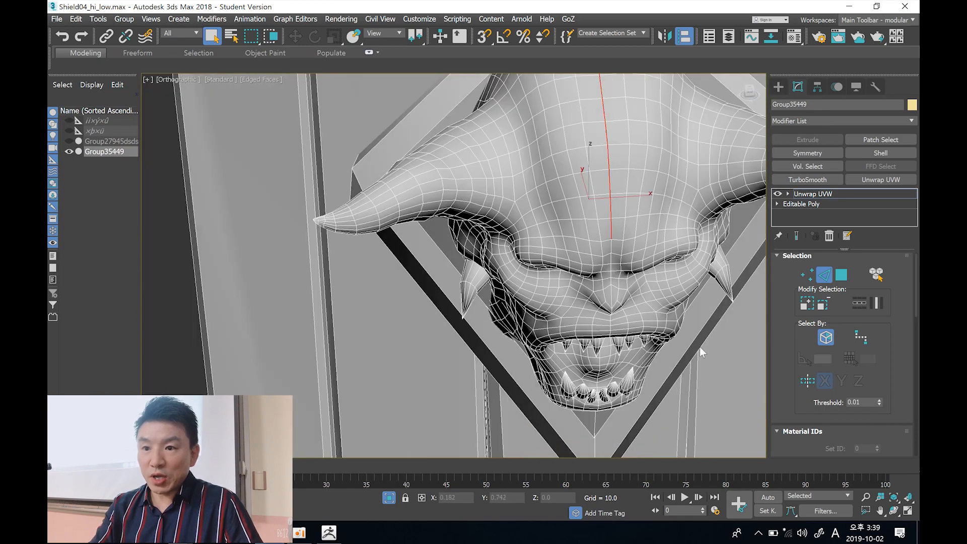
- Convert the demon head's selected forehead edges into peel seams
left_click_drag(883, 330, 872, 171)
left_click_drag(892, 373, 898, 218)
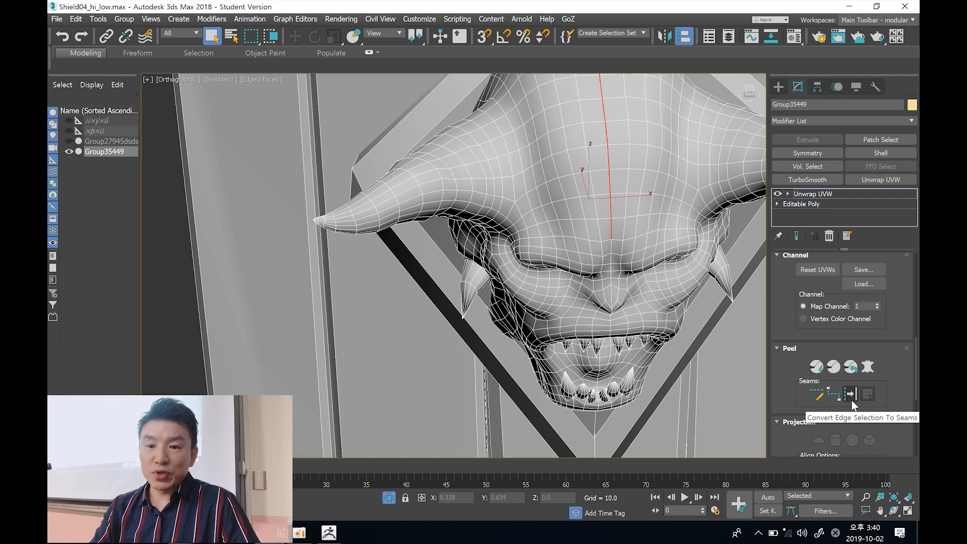
left_click(850, 400)
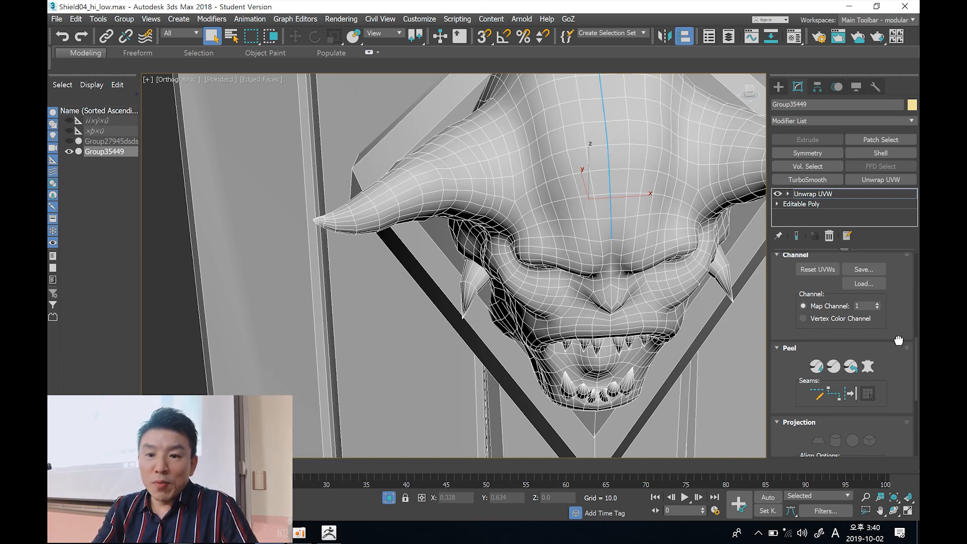
- Open the UV editor, select the demon head's UVs outside the tile and unwrap them with Quick Peel
scroll(866, 346, "up", 5)
left_click(845, 328)
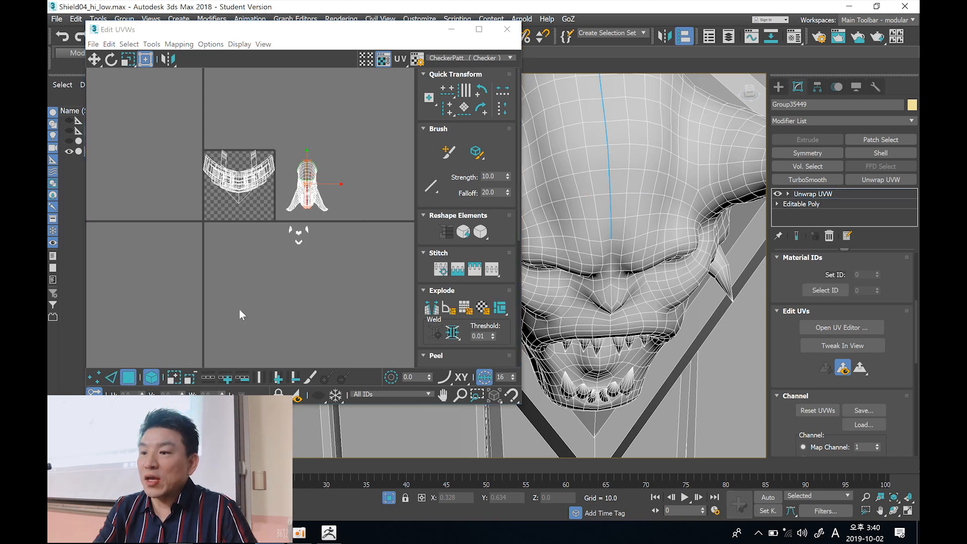
left_click_drag(279, 146, 351, 220)
left_click_drag(285, 134, 352, 214)
left_click_drag(502, 324, 495, 181)
left_click(449, 232)
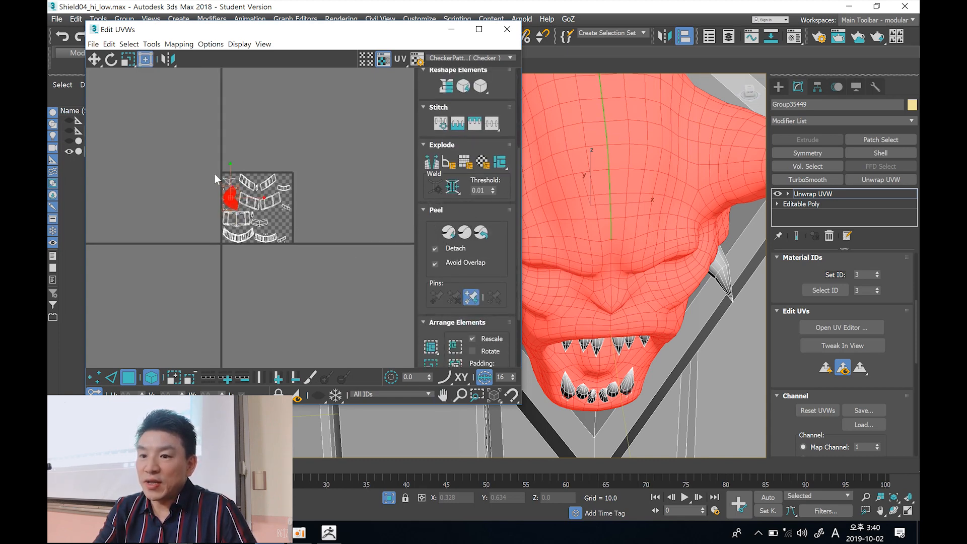
- Examine the peeled demon head's UV layout and its size relative to the shield's other UV islands
scroll(221, 186, "up", 10)
left_click(163, 221)
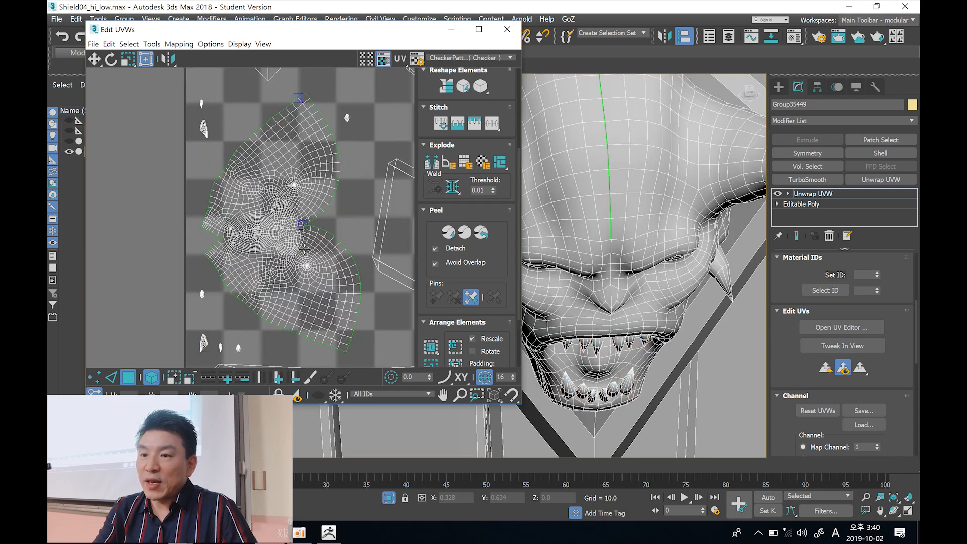
middle_click_drag(266, 249, 275, 228)
left_click(275, 228)
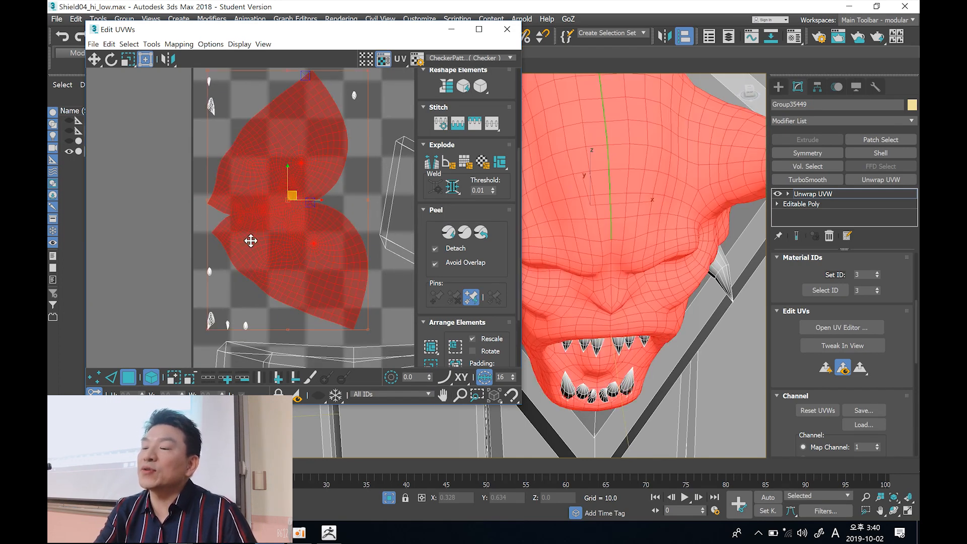
scroll(277, 222, "down", 4)
middle_click_drag(297, 254, 311, 208)
scroll(310, 237, "up", 2)
middle_click_drag(384, 276, 230, 205)
scroll(230, 205, "down", 6)
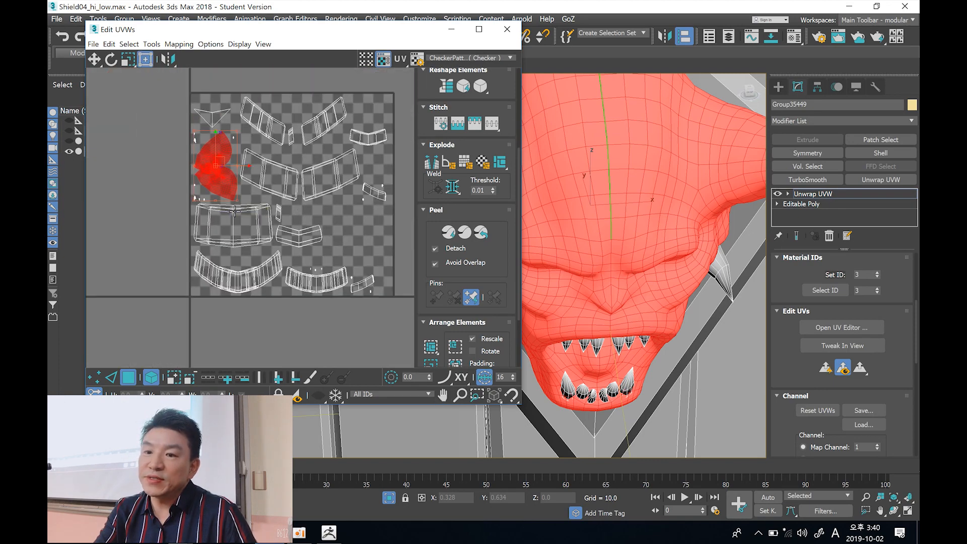
scroll(567, 190, "down", 8)
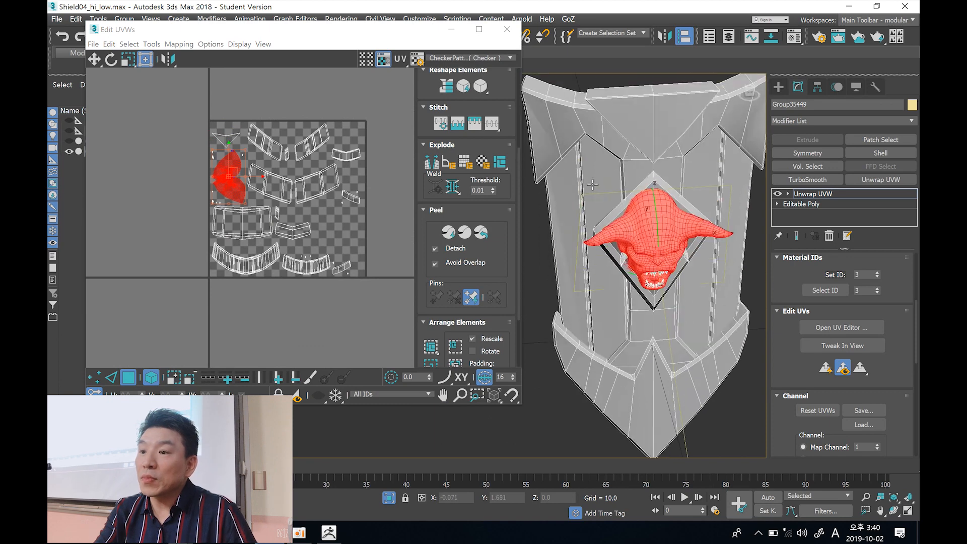
- Turn on element selection for the model, flatten-map the shield's left outer panel and move its UVs outside the tile
left_click_drag(906, 237, 900, 414)
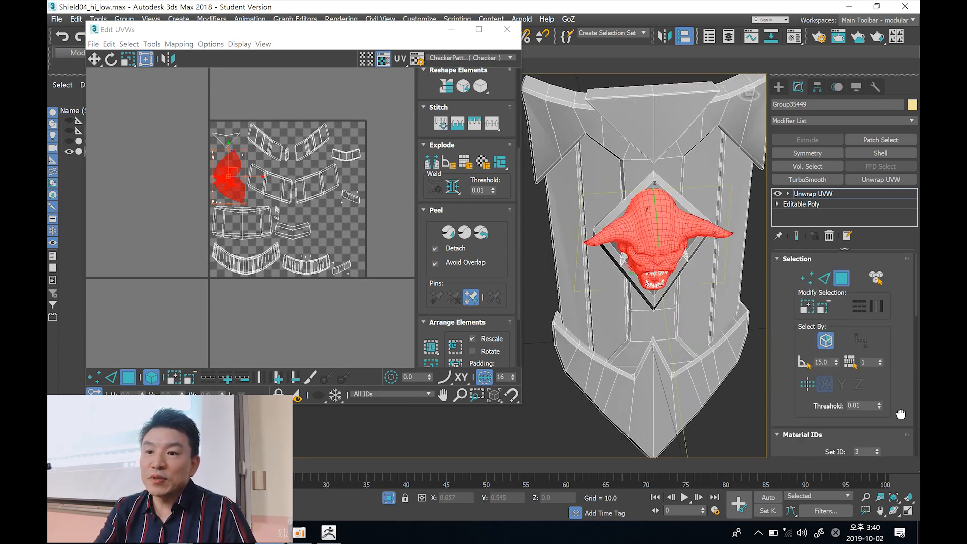
left_click(876, 279)
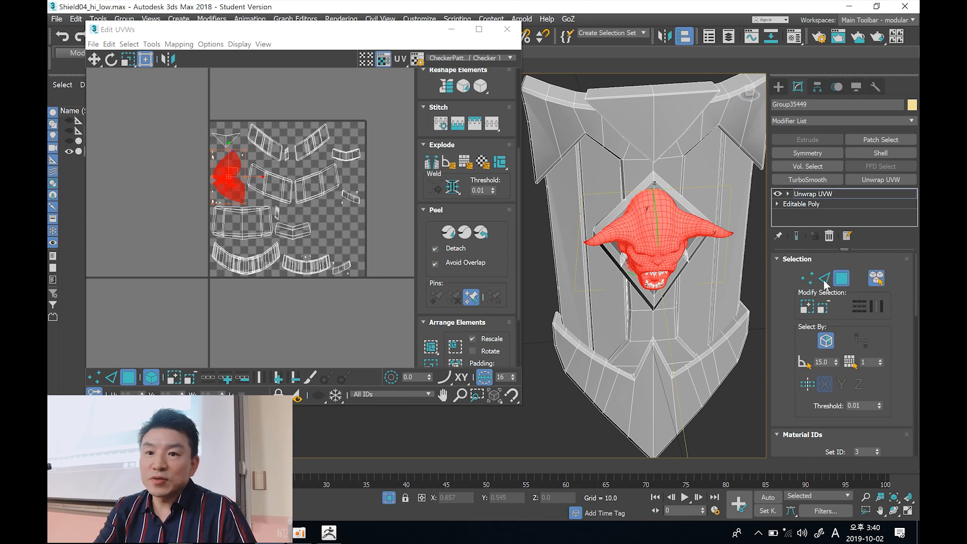
left_click(558, 212)
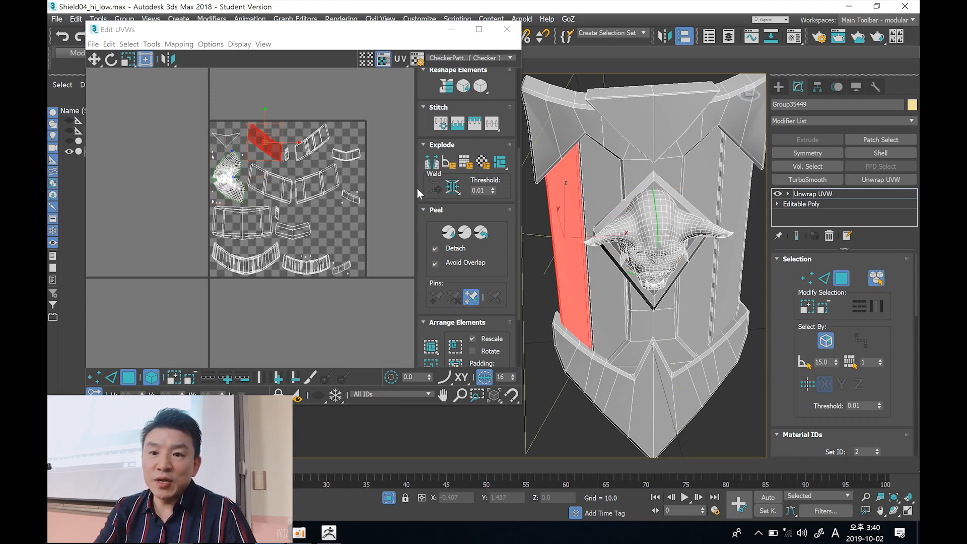
left_click(173, 44)
left_click(199, 57)
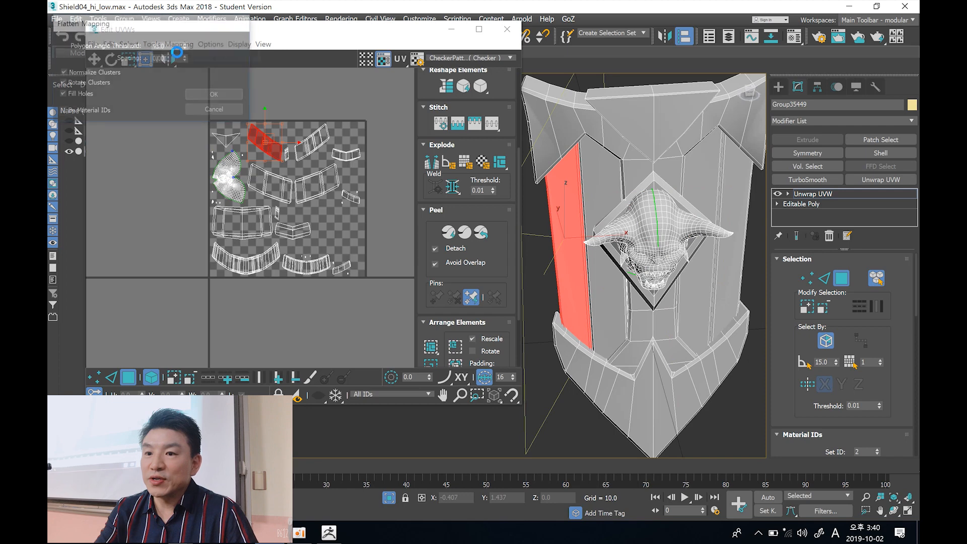
left_click(211, 94)
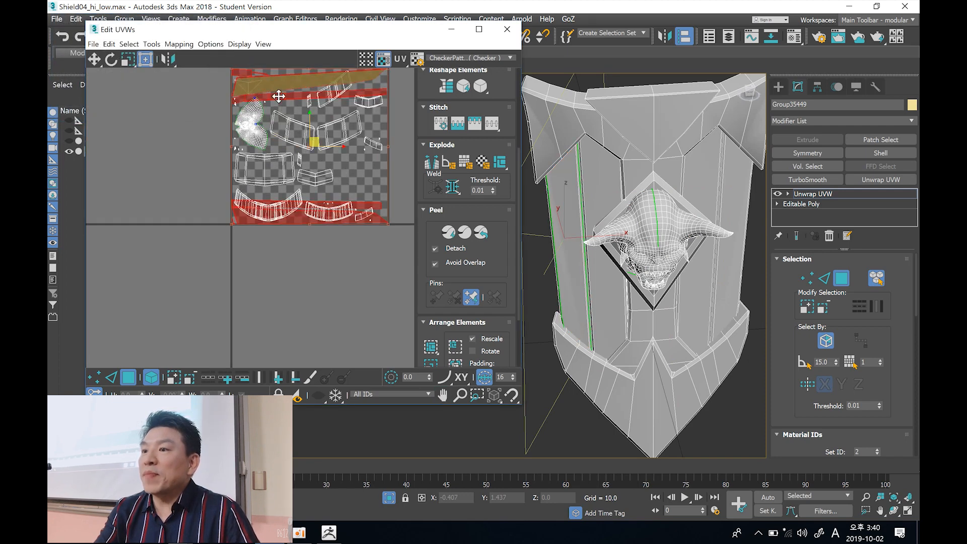
left_click_drag(282, 88, 134, 239)
- Flatten-map the shield's left inner panel with a 45° angle threshold and place its UVs below the tile
left_click(589, 182)
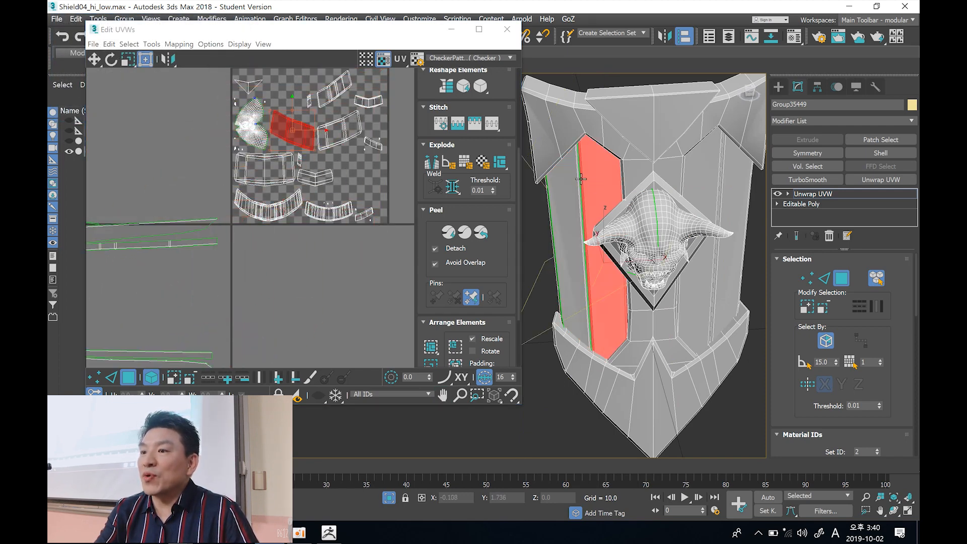
left_click(179, 44)
left_click(194, 56)
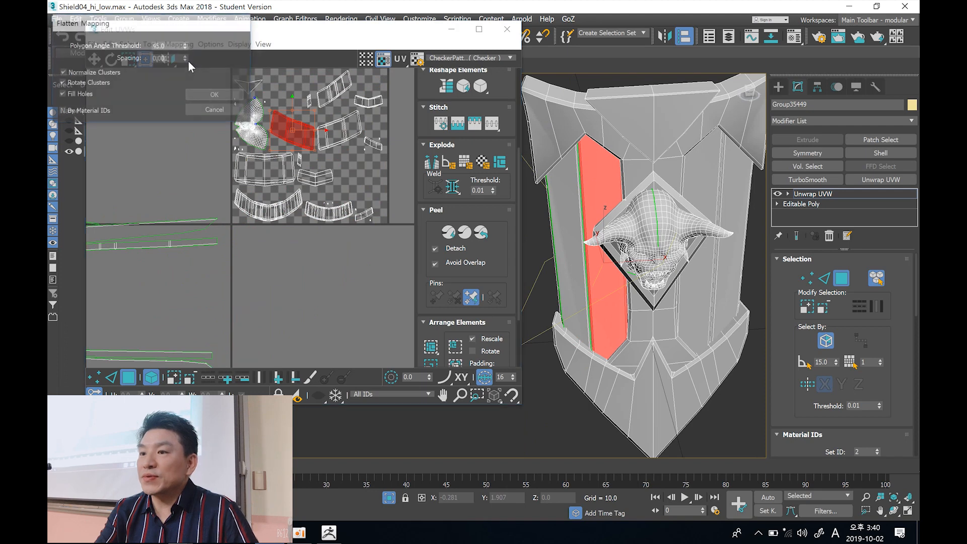
left_click(210, 94)
scroll(290, 159, "down", 3)
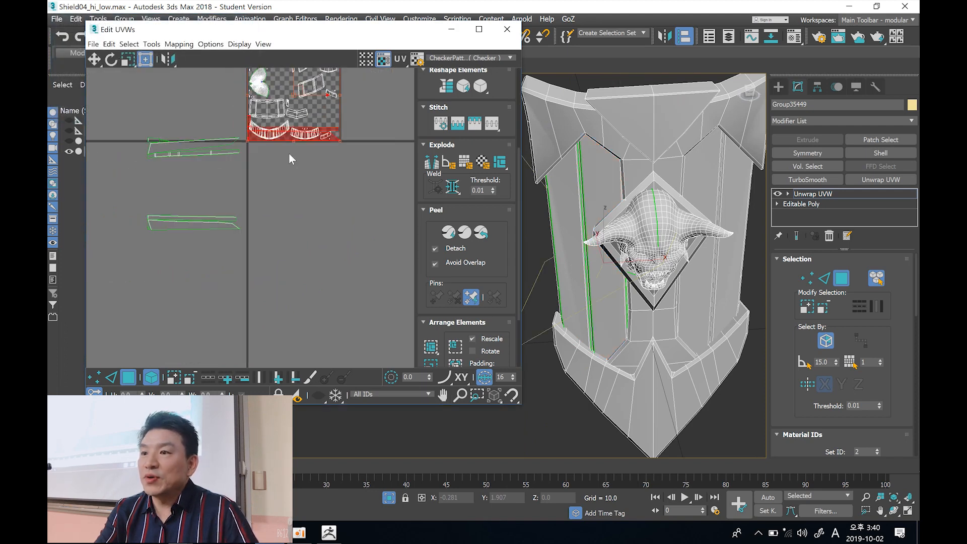
left_click_drag(286, 140, 295, 264)
- Flatten-map the shield's right inner panel with 0.001 spacing and place its UVs outside the tile, beneath the left outer panel's UVs
left_click(704, 171)
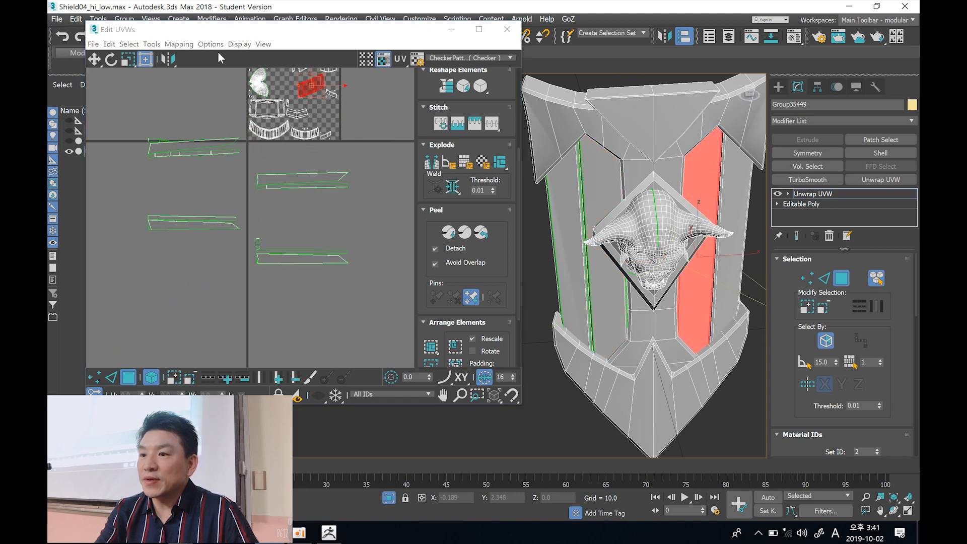
left_click(184, 45)
left_click(204, 58)
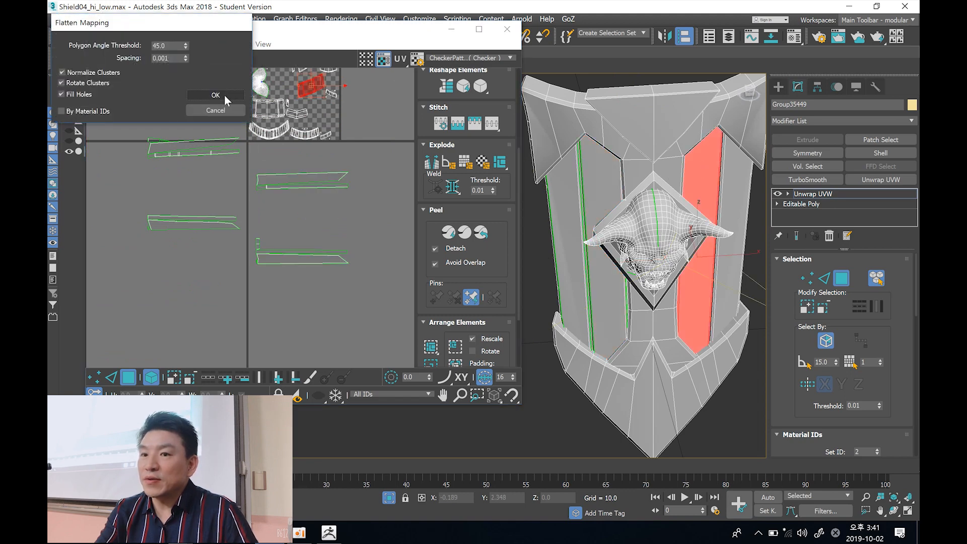
left_click(225, 94)
left_click_drag(321, 141, 218, 340)
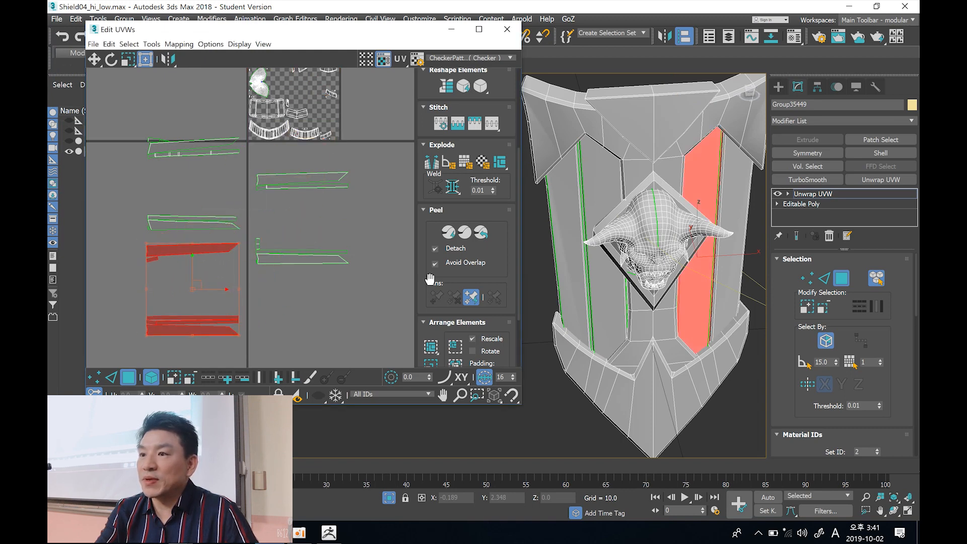
- Flatten-map the shield's right outer panel and place its UVs outside the tile, left of the other panels' UVs
left_click(729, 175)
left_click(182, 46)
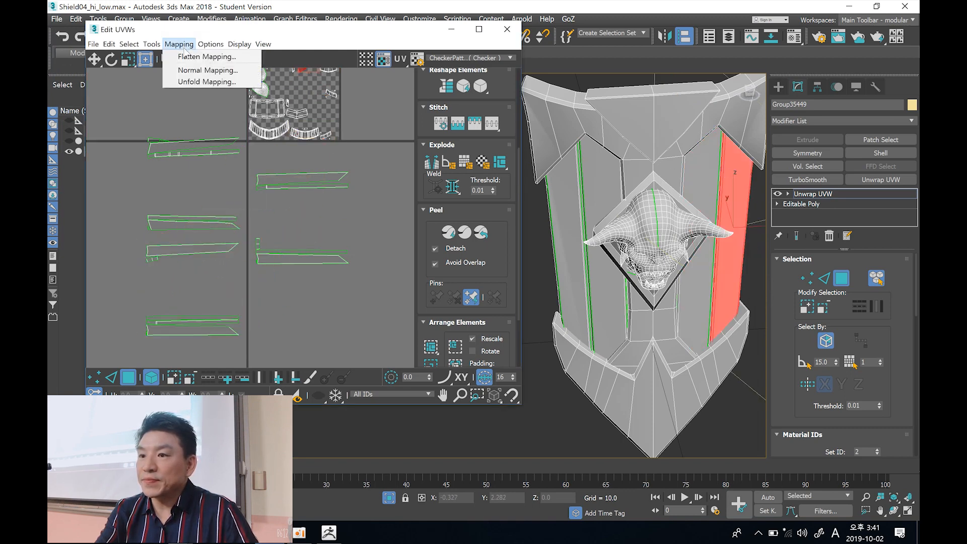
left_click(191, 59)
left_click(218, 94)
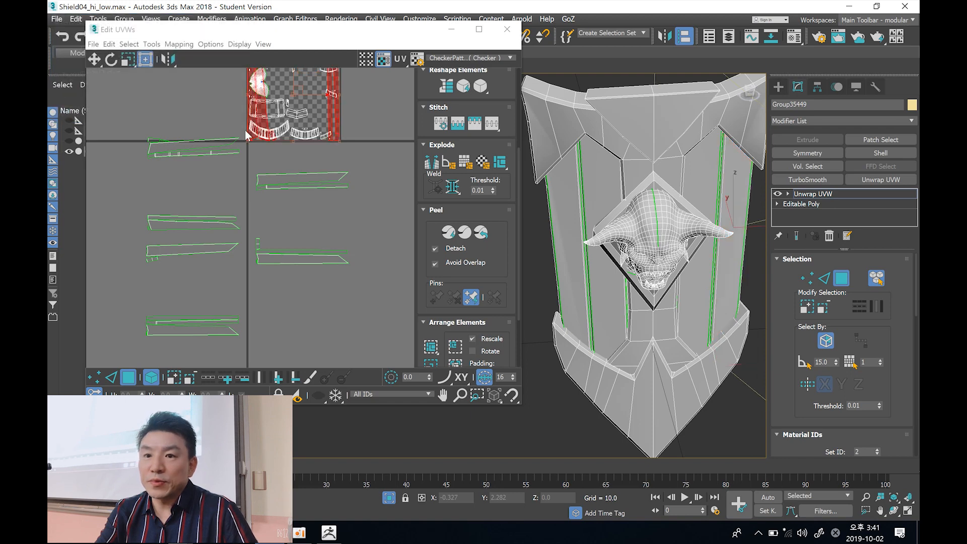
left_click_drag(327, 155, 165, 202)
middle_click_drag(164, 203, 298, 165)
left_click_drag(295, 154, 252, 175)
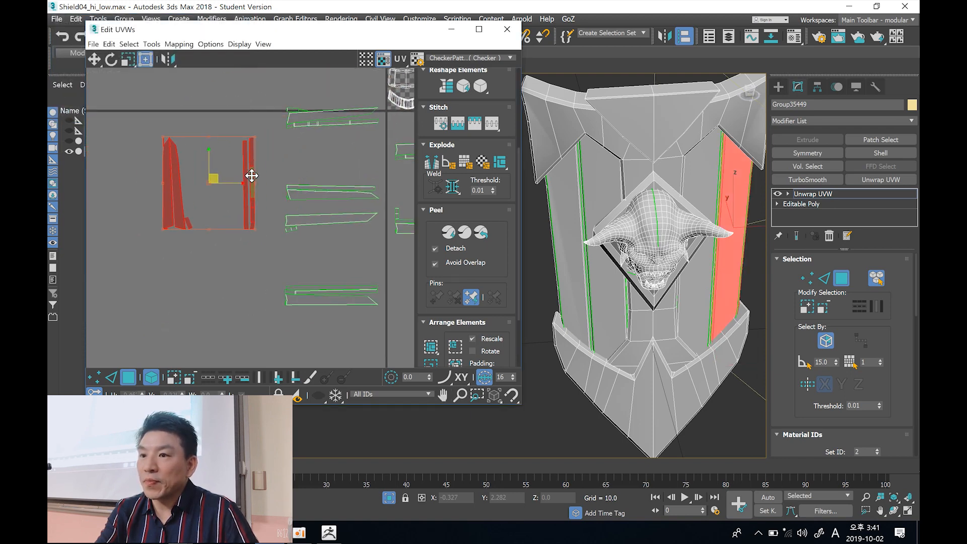
middle_click_drag(275, 203, 224, 167)
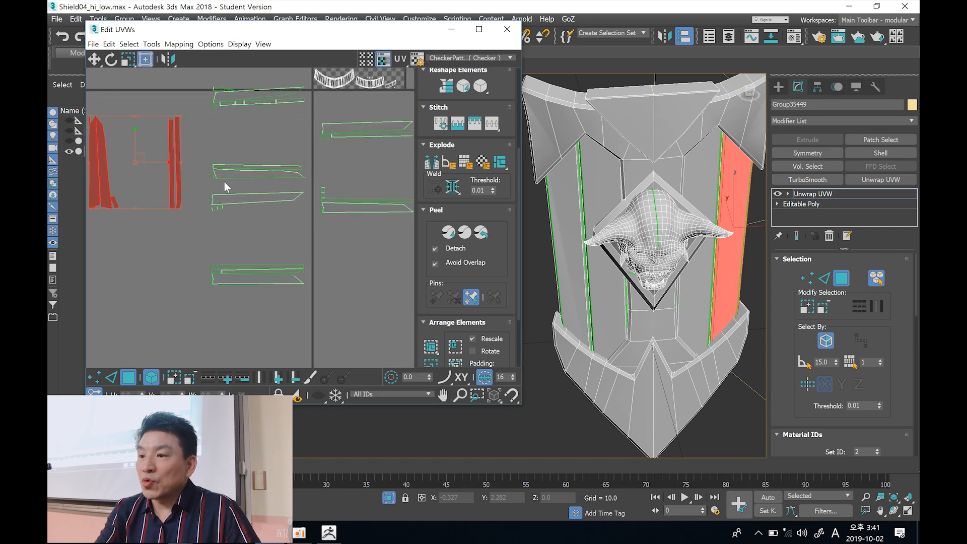
- Flatten-map the shield's main body with the winged upper corners and move its UVs below the left inner panel's UVs
middle_click_drag(649, 256, 651, 230, "alt")
left_click(602, 150)
middle_click_drag(246, 140, 193, 179)
left_click(204, 57)
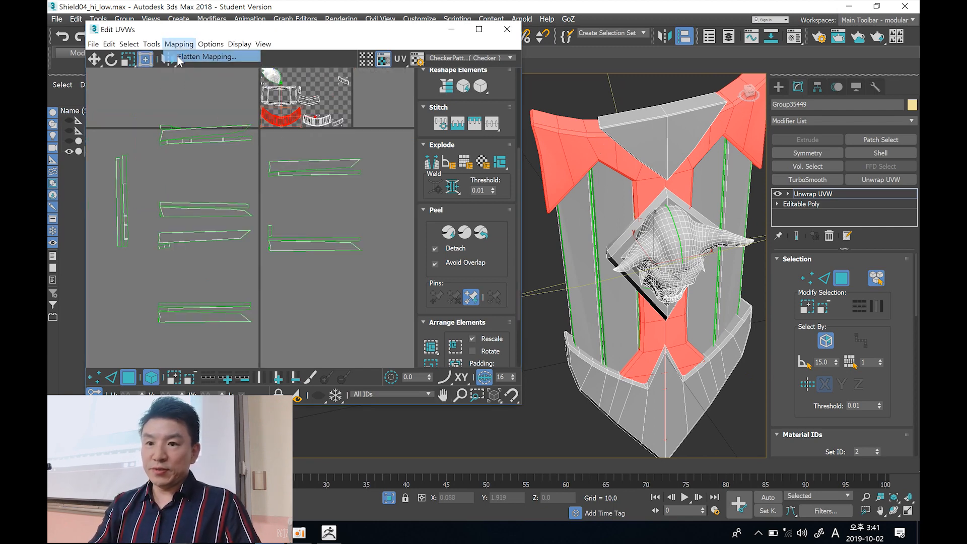
left_click(226, 93)
scroll(268, 125, "down", 3)
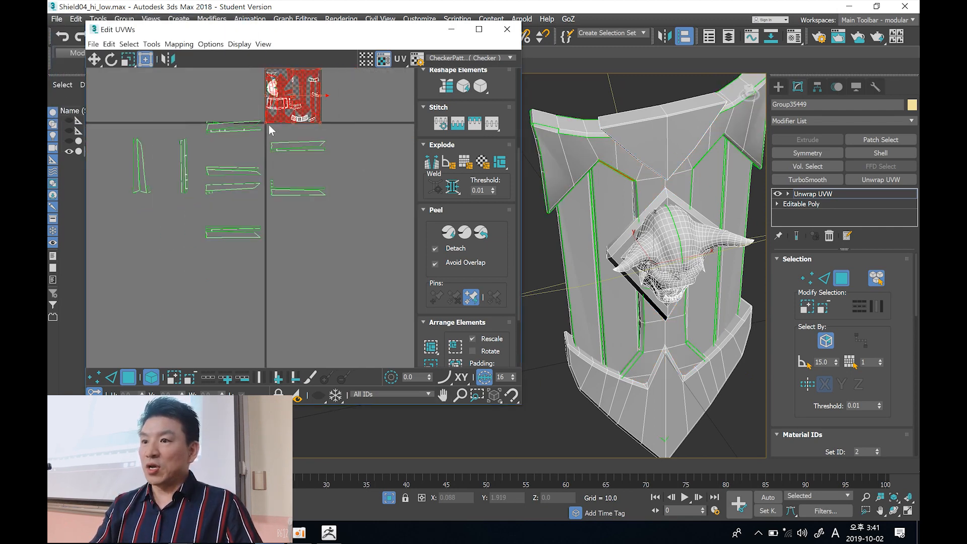
left_click(306, 104)
left_click_drag(306, 104, 318, 235)
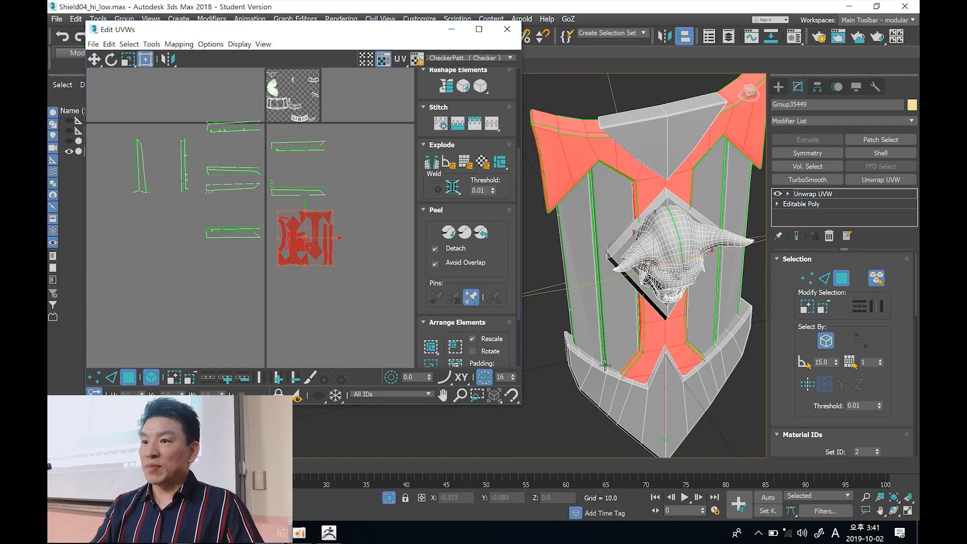
- Flatten-map the shield's pointed lower trim and place its UVs outside the tile, below the right outer panel's UVs
left_click(299, 117)
left_click(179, 44)
left_click(204, 56)
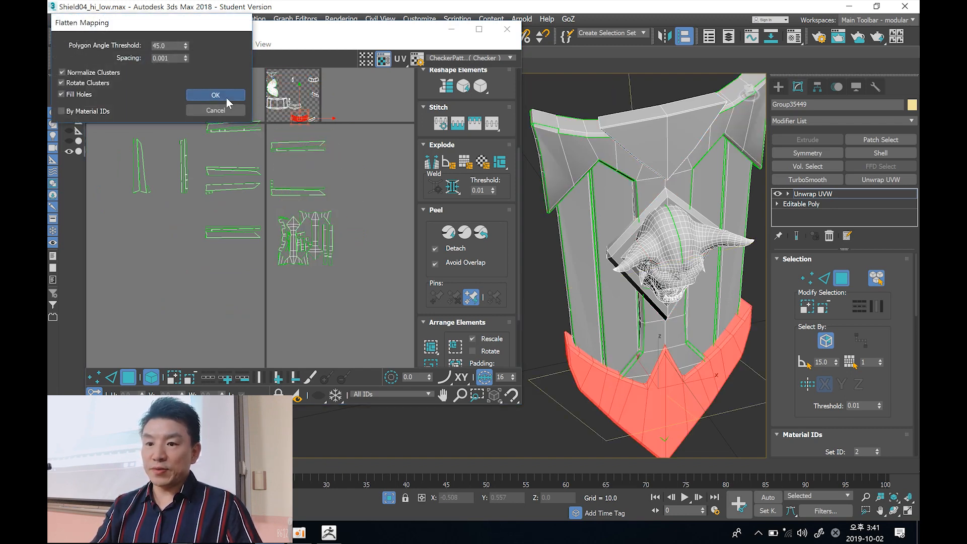
left_click(215, 94)
left_click_drag(293, 96, 162, 261)
- Flatten-map the diamond frame and the plate behind the demon head together, placing their UVs outside the tile beneath the panel UVs
left_click(642, 222)
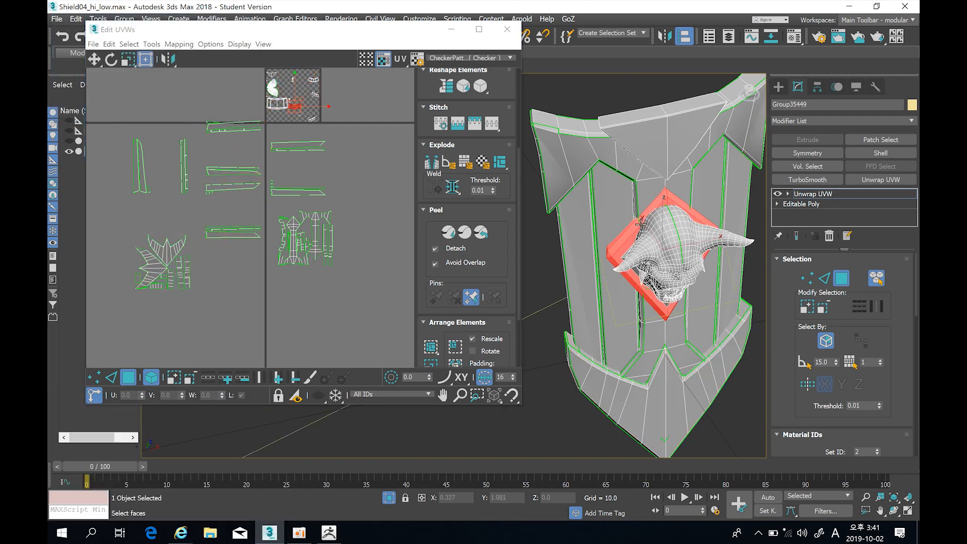
scroll(612, 216, "up", 5)
scroll(610, 217, "up", 3)
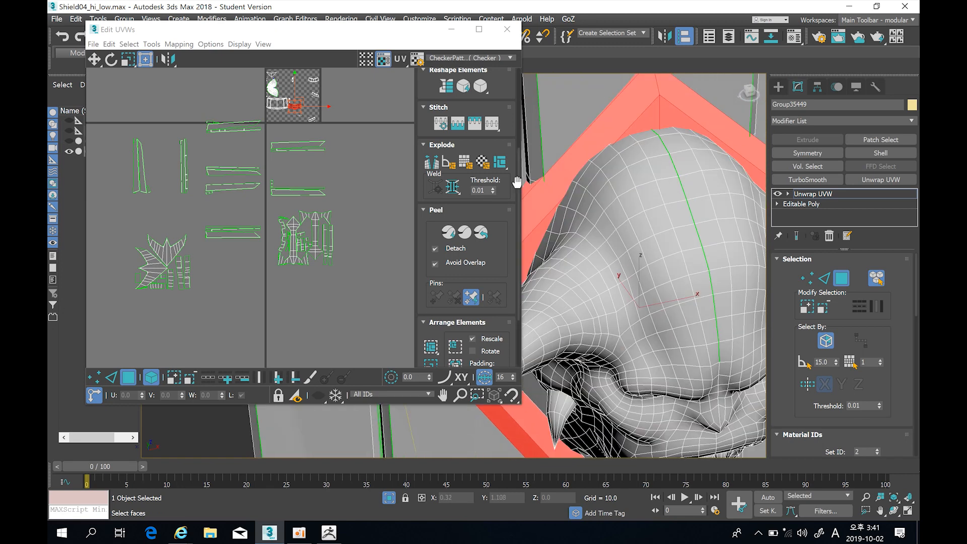
middle_click_drag(673, 408, 674, 250)
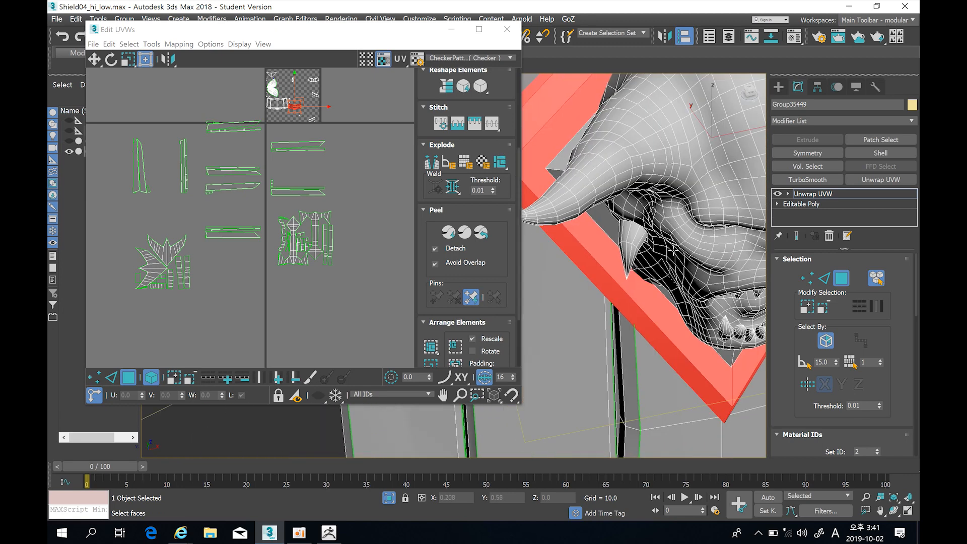
left_click(609, 226, "ctrl")
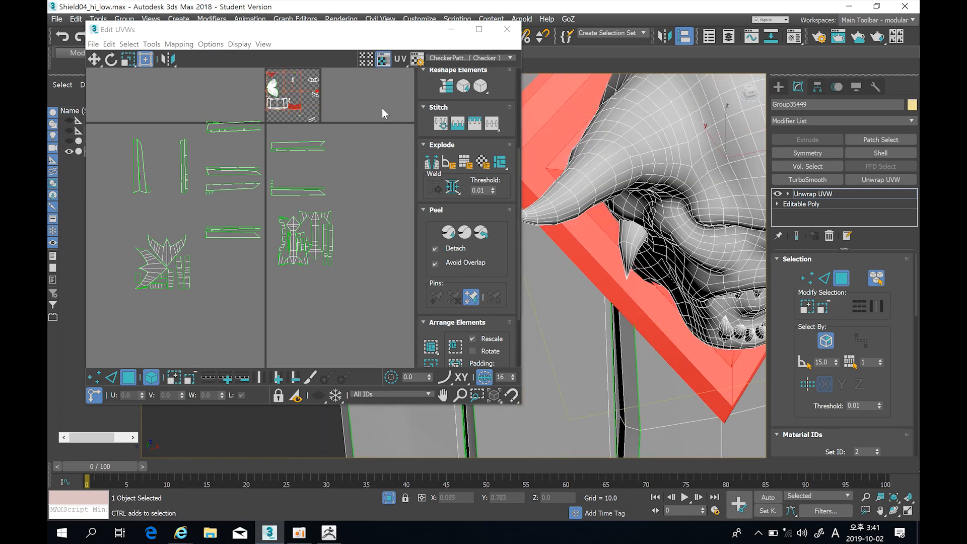
left_click(179, 45)
left_click(201, 59)
left_click(209, 97)
left_click_drag(282, 95, 241, 292)
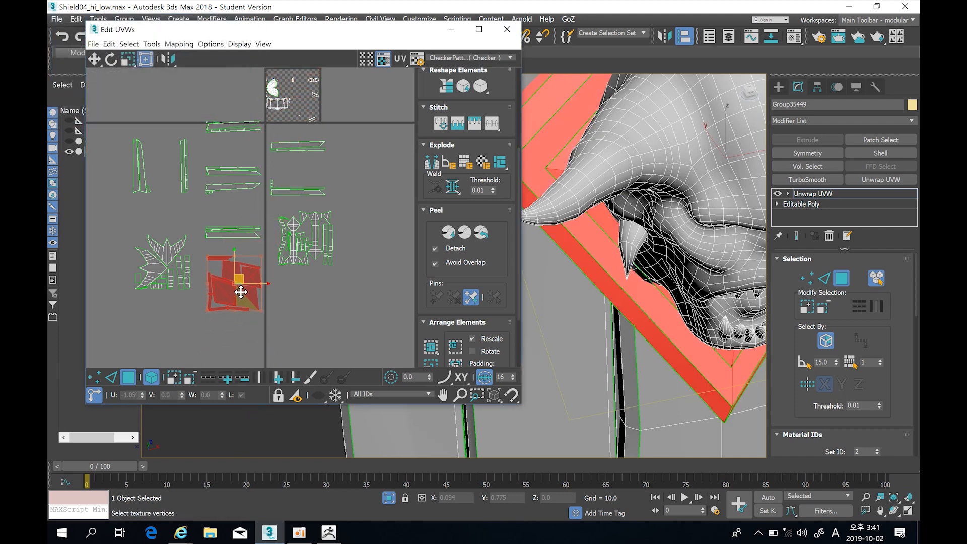
- Flatten-map the two handles on the shield's back together and place their UVs outside the tile, below the main body's UVs
middle_click_drag(613, 224, 723, 257, "alt")
scroll(635, 237, "down", 5)
scroll(650, 255, "down", 5)
left_click(681, 271)
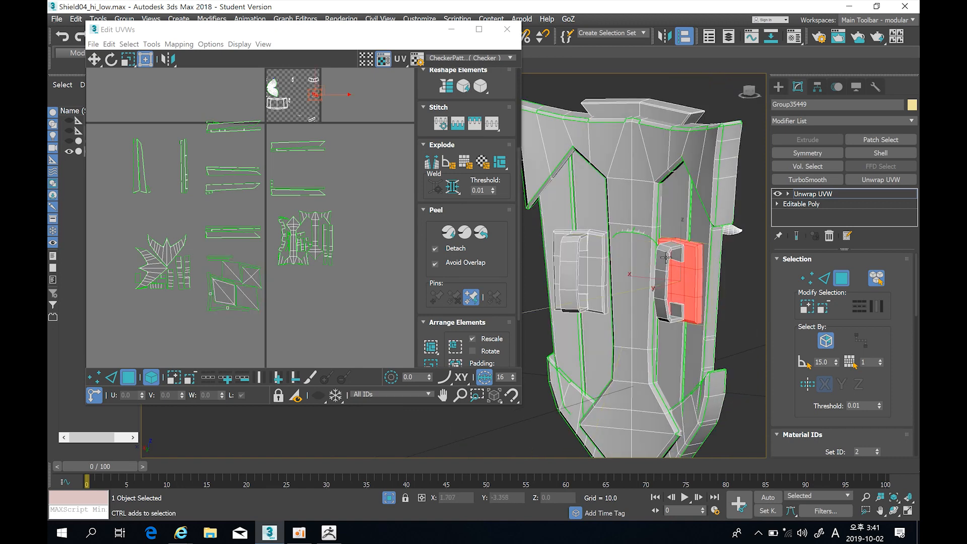
left_click(664, 257, "ctrl")
left_click(591, 251, "ctrl")
left_click(568, 254, "ctrl")
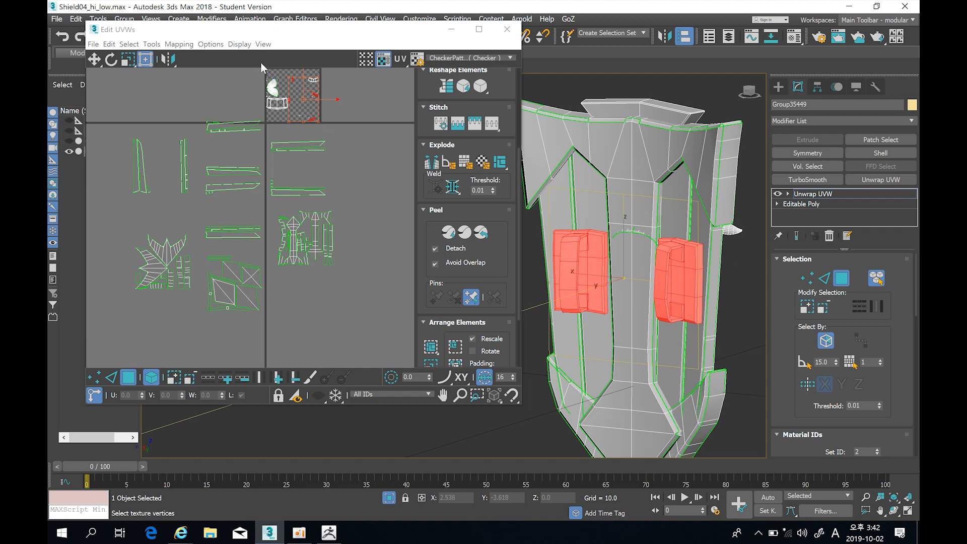
left_click(177, 44)
left_click(181, 57)
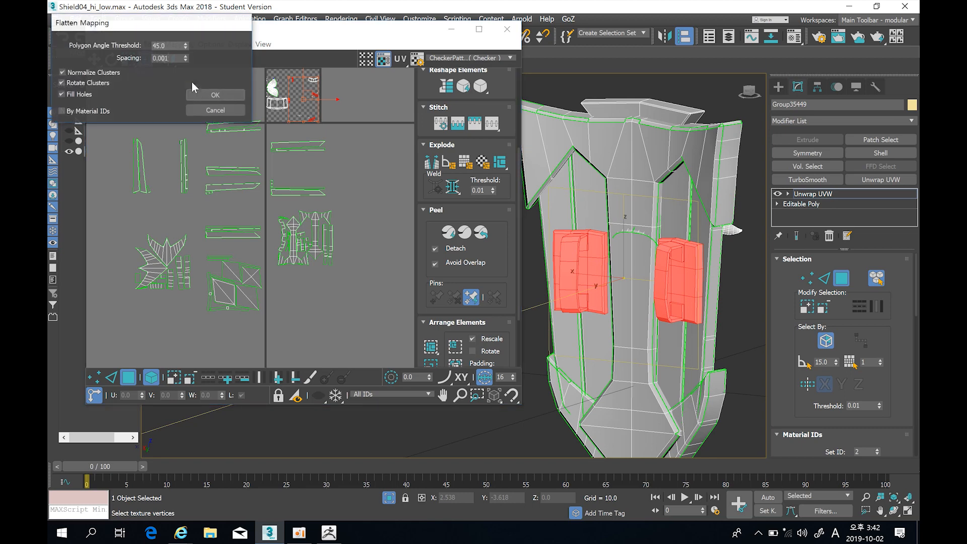
left_click(209, 94)
left_click_drag(301, 103, 304, 322)
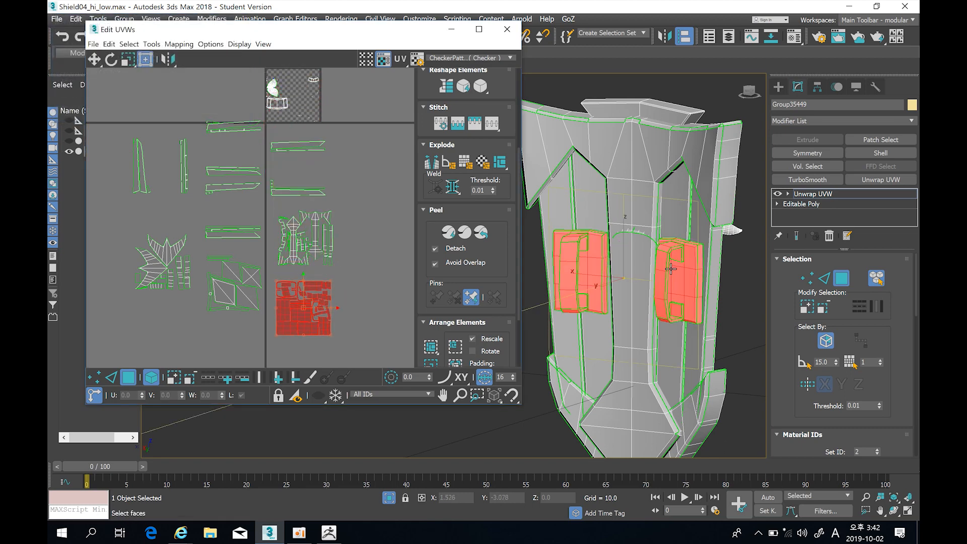
- Flatten-map the part with the large curved-band UVs below the head's UVs and move the result outside the tile, to its left
middle_click_drag(670, 269, 508, 259, "alt")
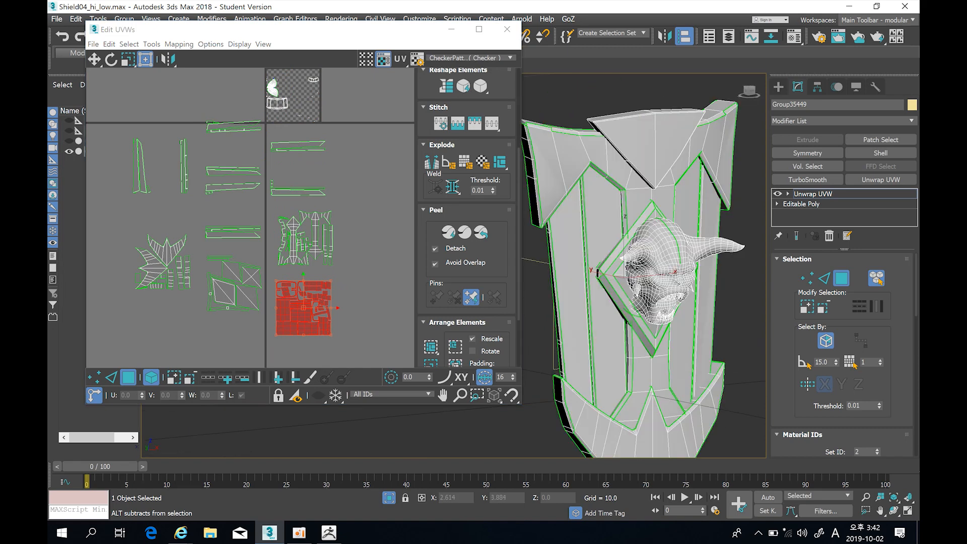
scroll(339, 173, "up", 5)
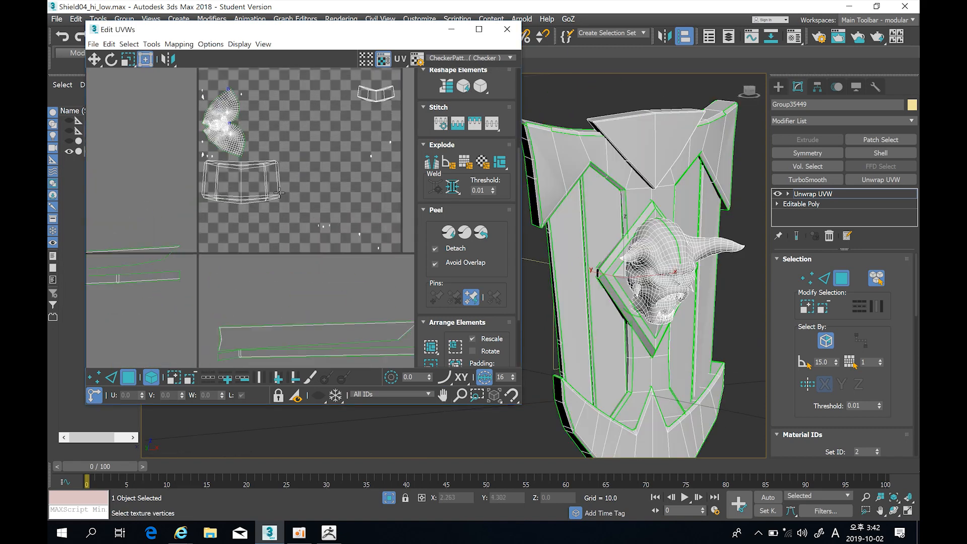
left_click(252, 181)
middle_click_drag(619, 257, 558, 262, "alt")
left_click(174, 44)
left_click(181, 59)
left_click(215, 98)
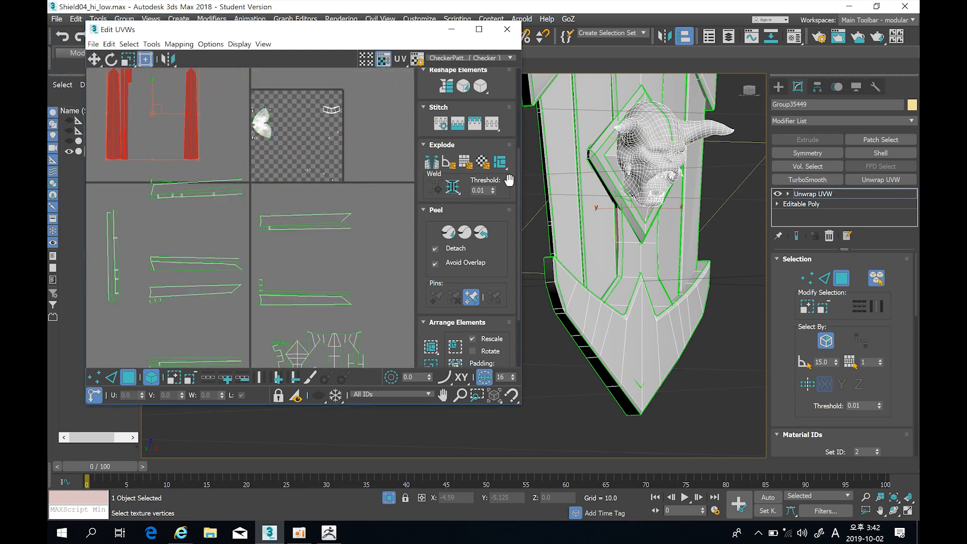
- Flatten-map the pointed crest at the shield's top centre and place its UVs outside the tile, beside the inner panels' UVs
left_click(331, 109)
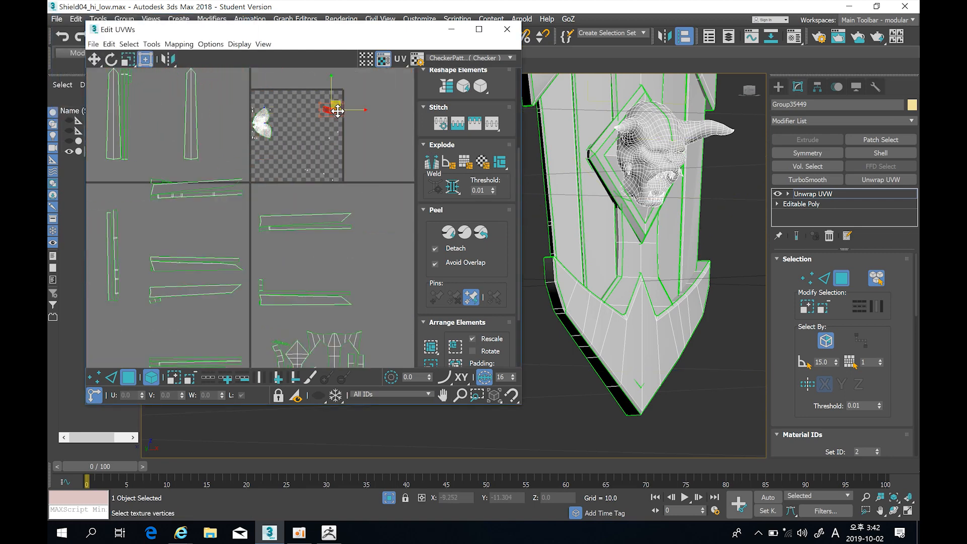
middle_click_drag(579, 241, 645, 311, "alt")
left_click(179, 45)
left_click(194, 58)
left_click(205, 94)
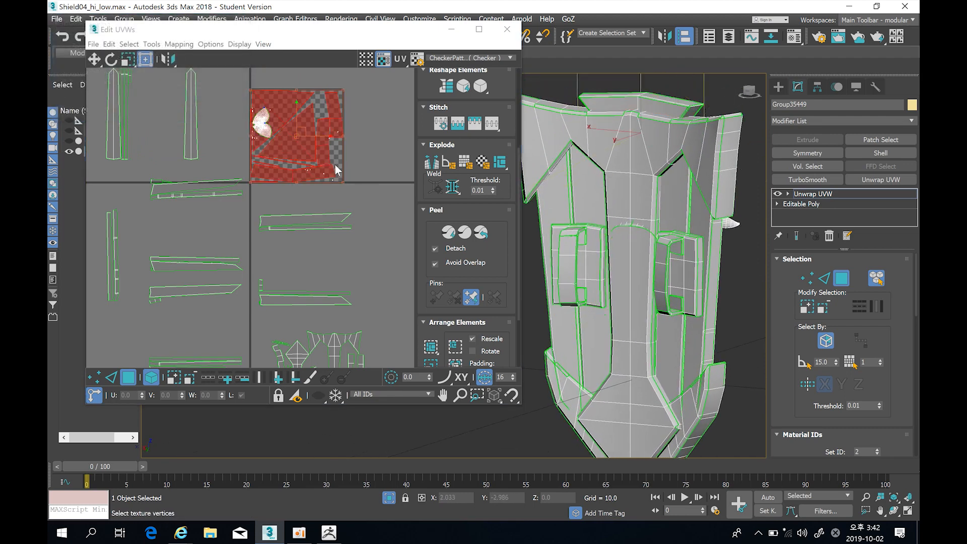
middle_click_drag(289, 85, 247, 115)
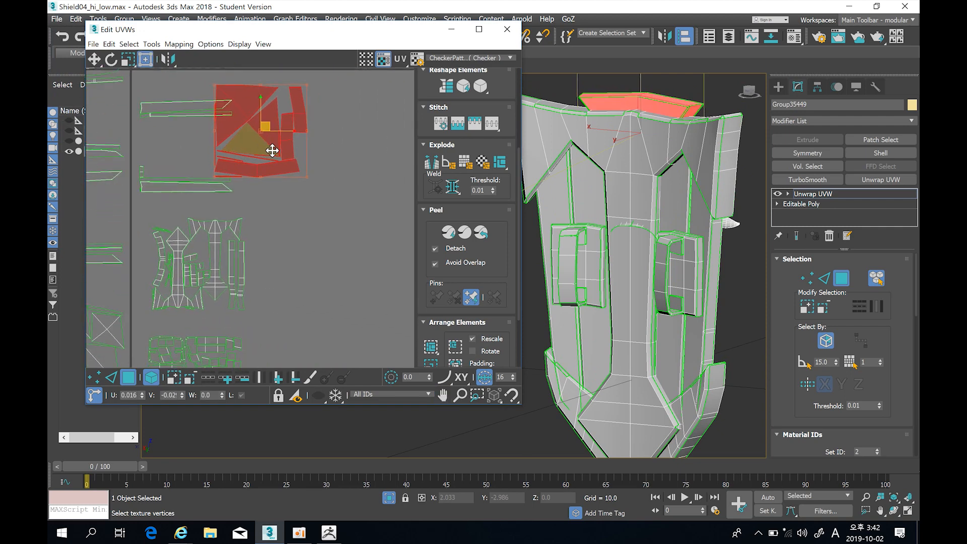
left_click_drag(247, 115, 298, 193)
- Move the demon head's UVs out of the tile, just to its left
middle_click_drag(642, 258, 657, 278, "alt")
scroll(657, 278, "up", 6)
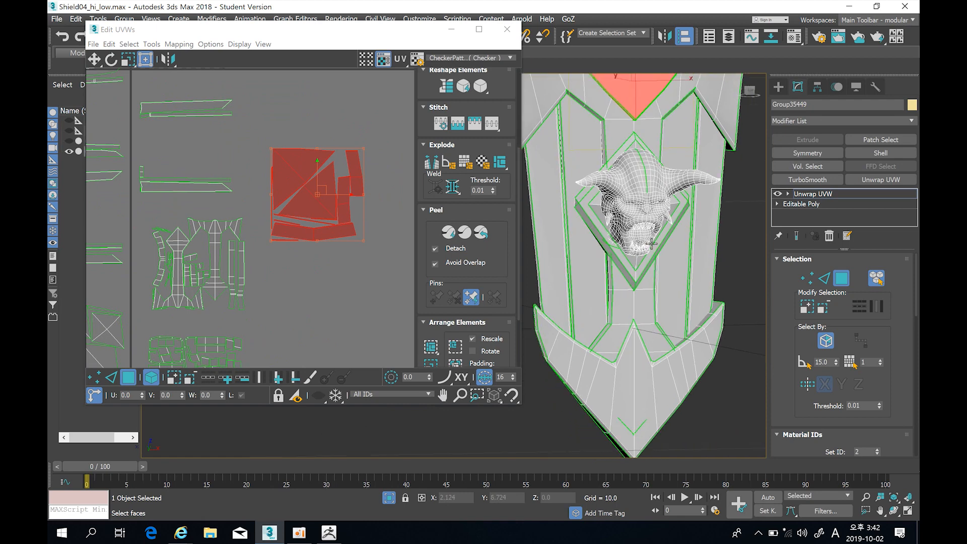
middle_click_drag(313, 140, 418, 326)
scroll(267, 204, "up", 3)
left_click_drag(214, 184, 124, 159)
middle_click_drag(241, 181, 170, 114)
scroll(191, 132, "down", 2)
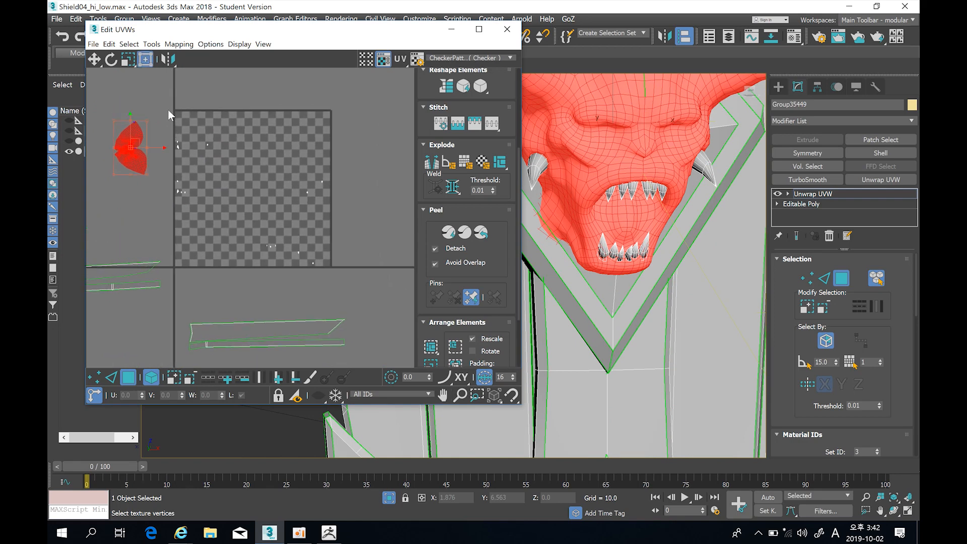
- Flatten-map the demon's teeth and side fangs together and place their UVs outside the tile, right of the handles' UVs
left_click_drag(348, 268, 350, 268)
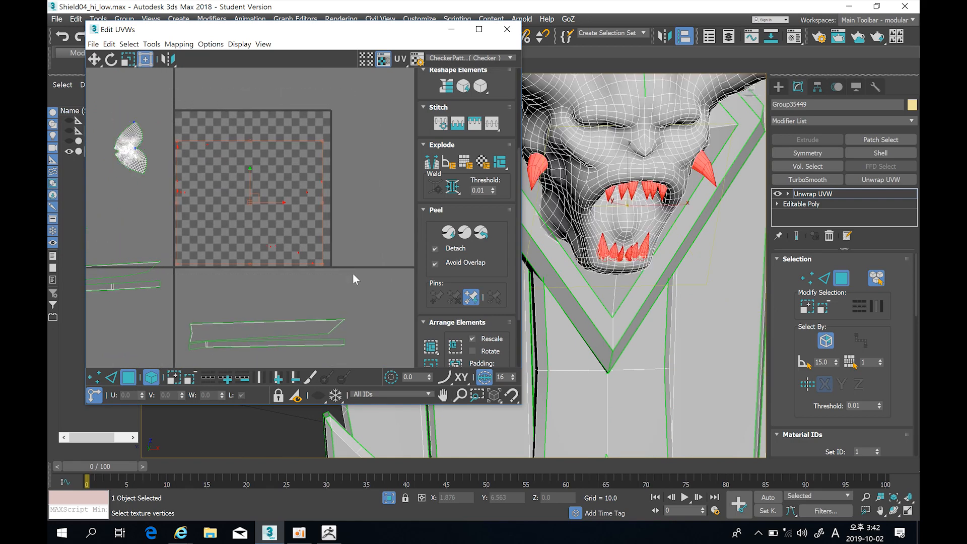
left_click(179, 44)
left_click(201, 58)
left_click(215, 95)
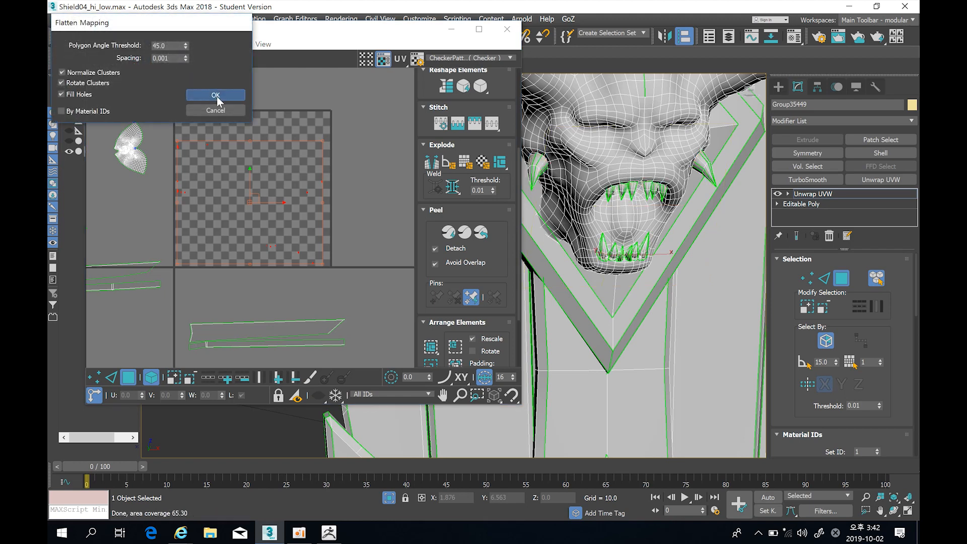
scroll(192, 87, "down", 4)
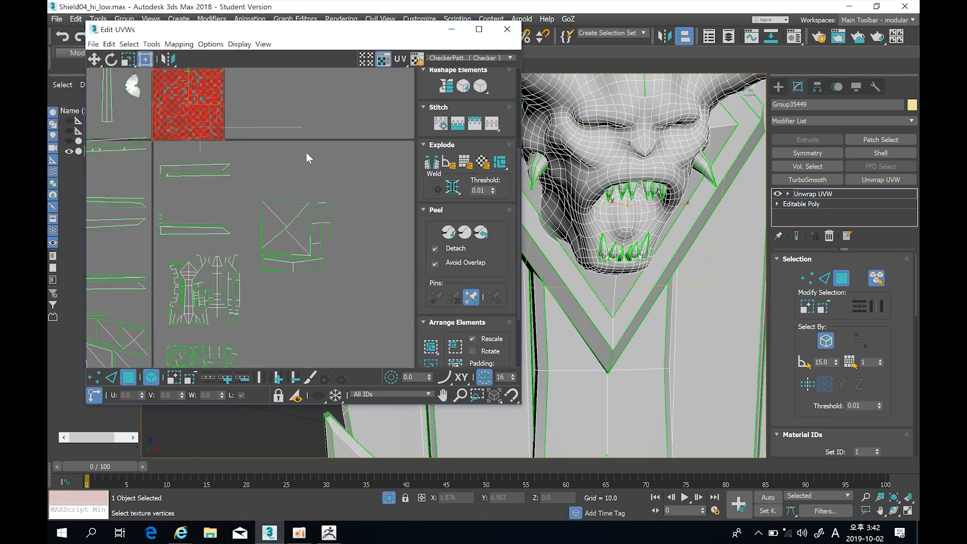
left_click_drag(217, 117, 320, 268)
scroll(352, 141, "down", 3)
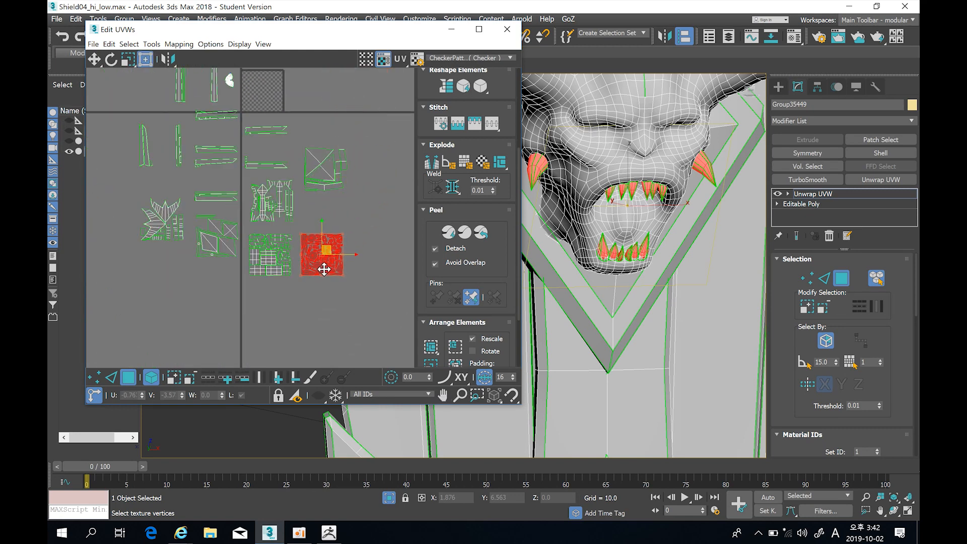
- Move the pointed lower trim's UVs farther down and left, away from the panel UVs
middle_click_drag(243, 157, 296, 161)
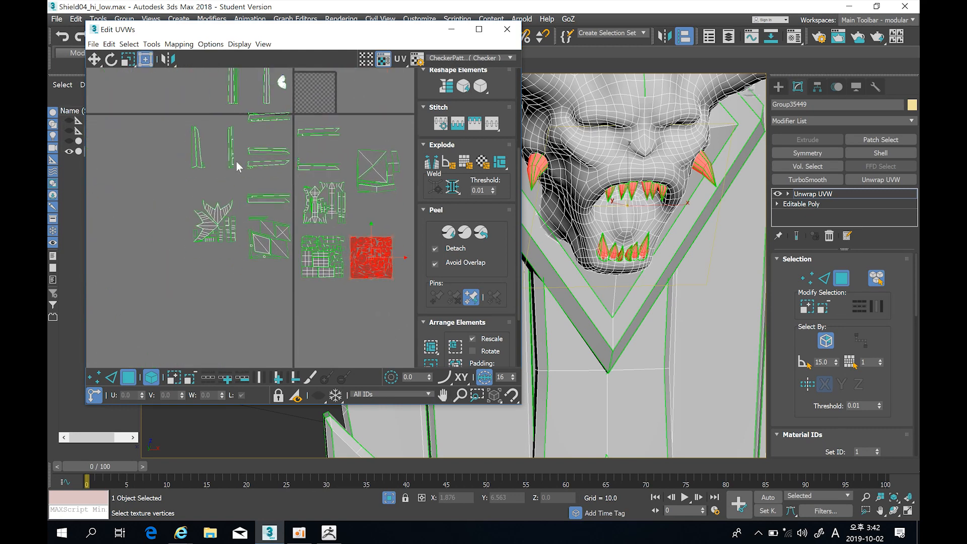
mouse_move(223, 233)
middle_mouse_down()
mouse_move(215, 242)
mouse_move(207, 232)
middle_mouse_up()
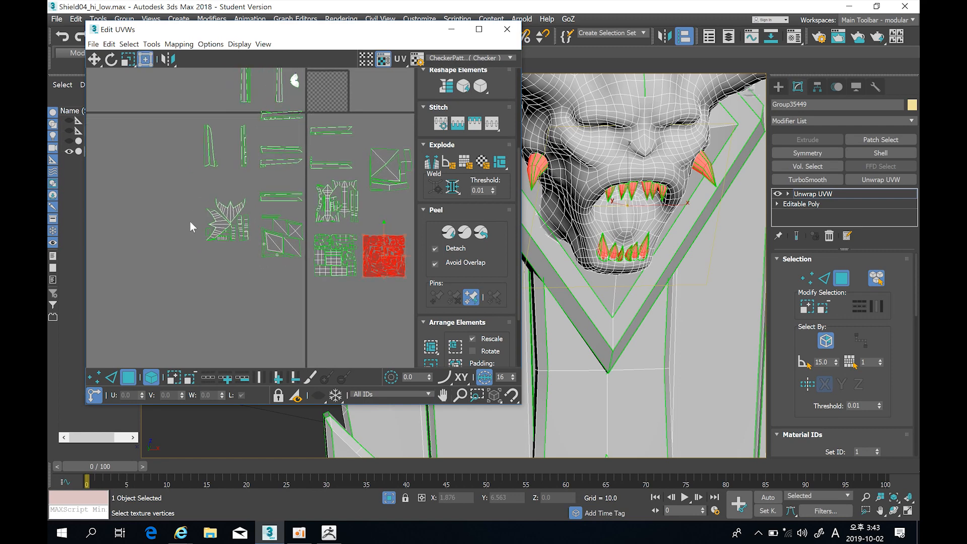
left_click(241, 229)
left_click_drag(242, 229, 208, 265)
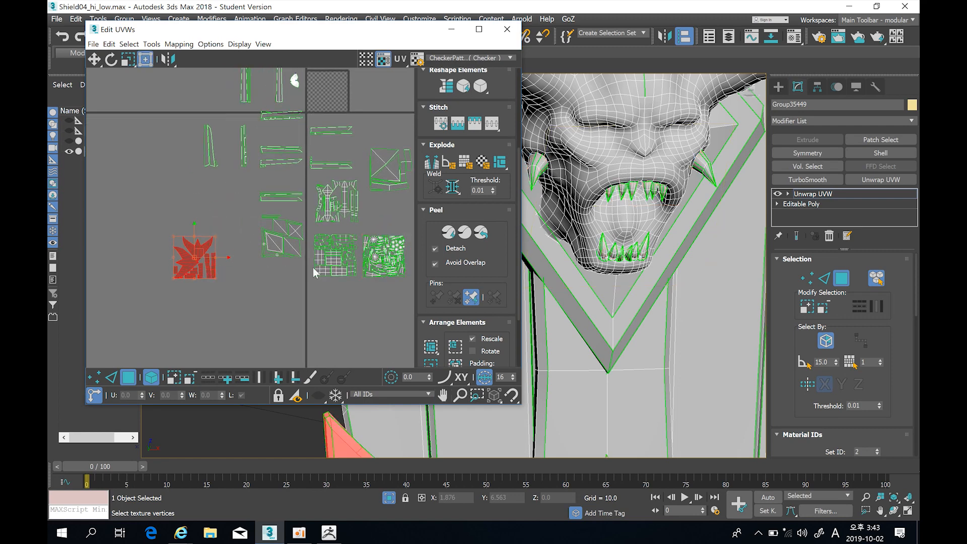
middle_click_drag(298, 267, 294, 282)
middle_click_drag(237, 193, 230, 225)
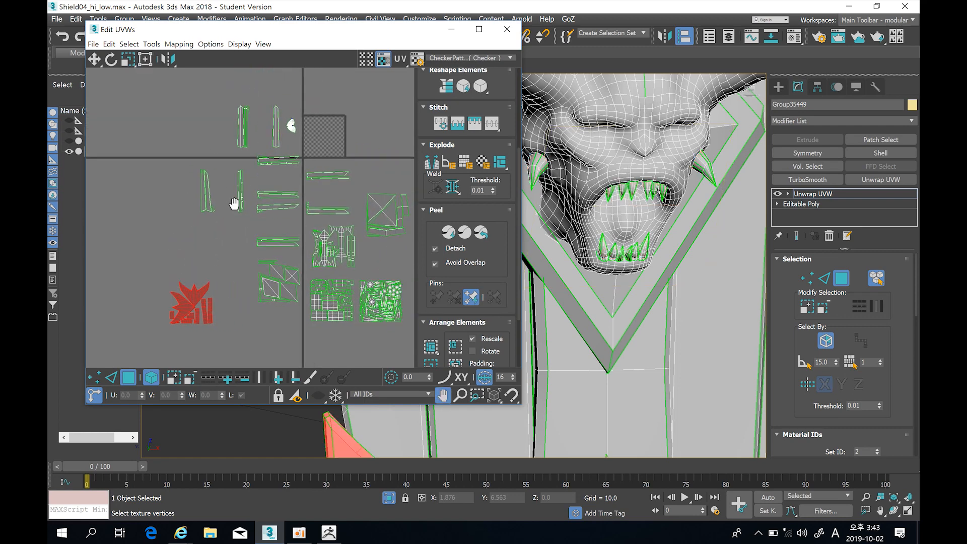
scroll(234, 228, "up", 2)
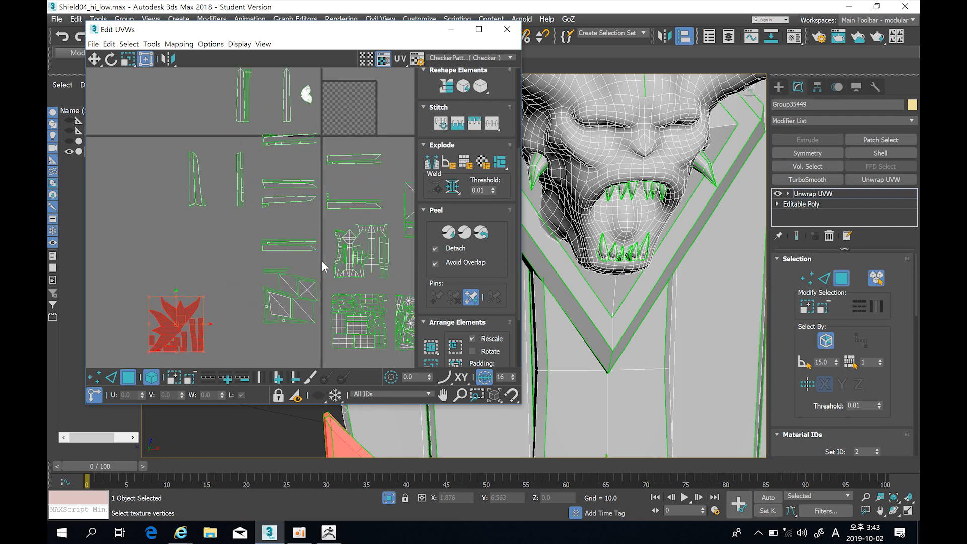
- Pack the UVs of the four long front panels and the tall strips together and move the packed block outside the tile
left_click_drag(327, 260, 328, 261)
scroll(385, 287, "down", 2)
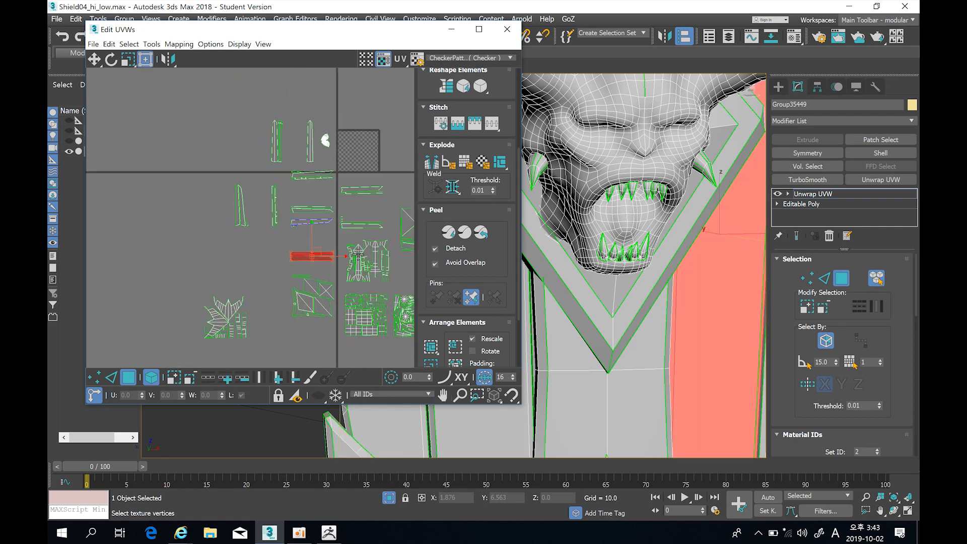
scroll(655, 330, "down", 4)
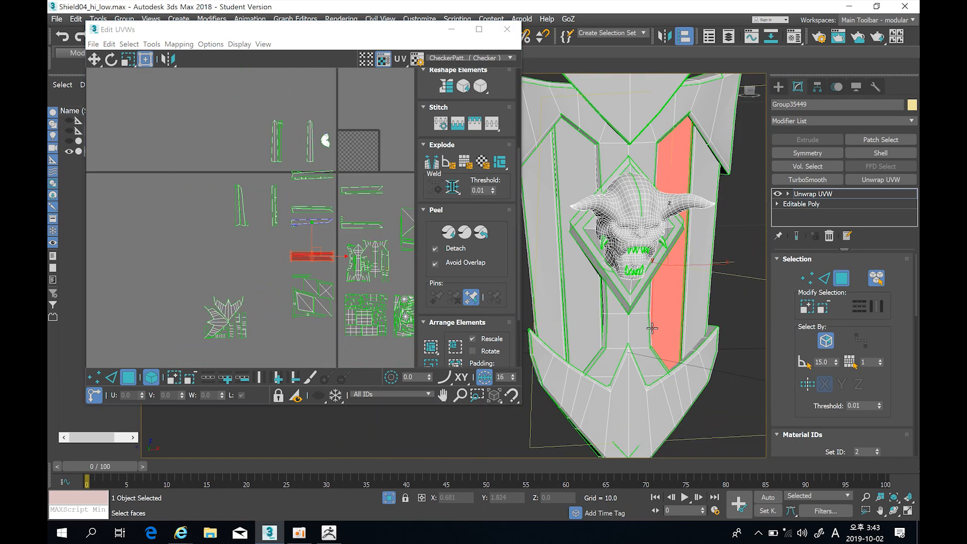
left_click(699, 296, "ctrl")
left_click(603, 301, "ctrl")
left_click(564, 305, "ctrl")
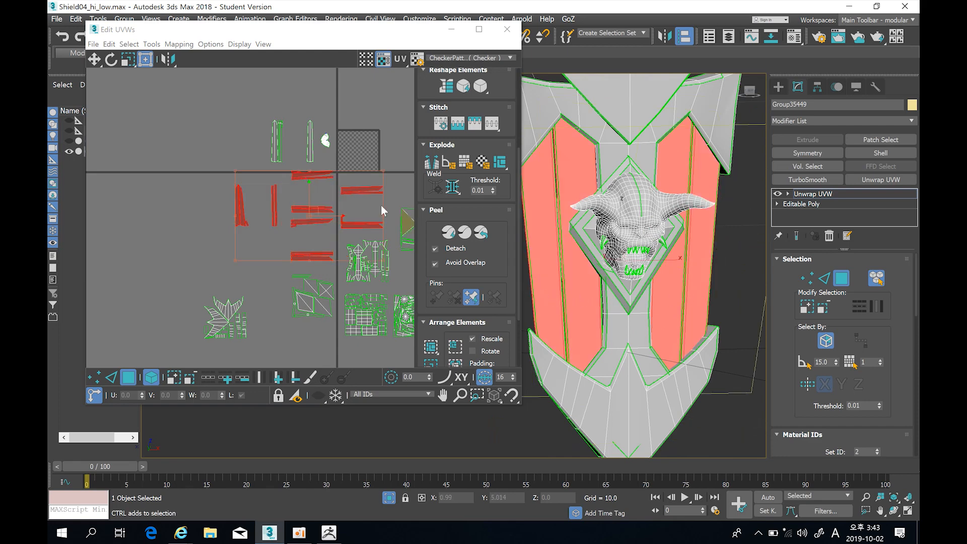
left_click_drag(255, 110, 313, 166)
middle_click_drag(387, 257, 327, 221)
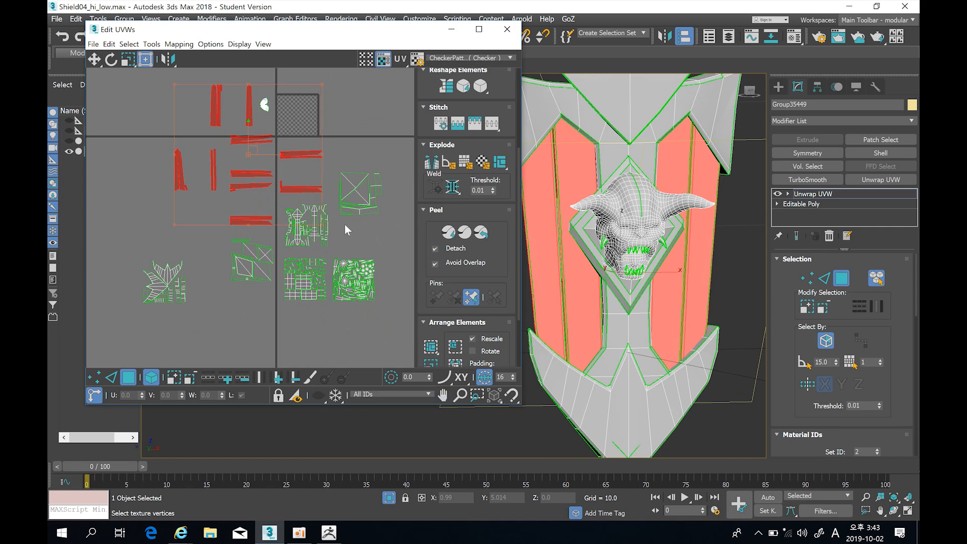
left_click_drag(499, 195, 493, 112)
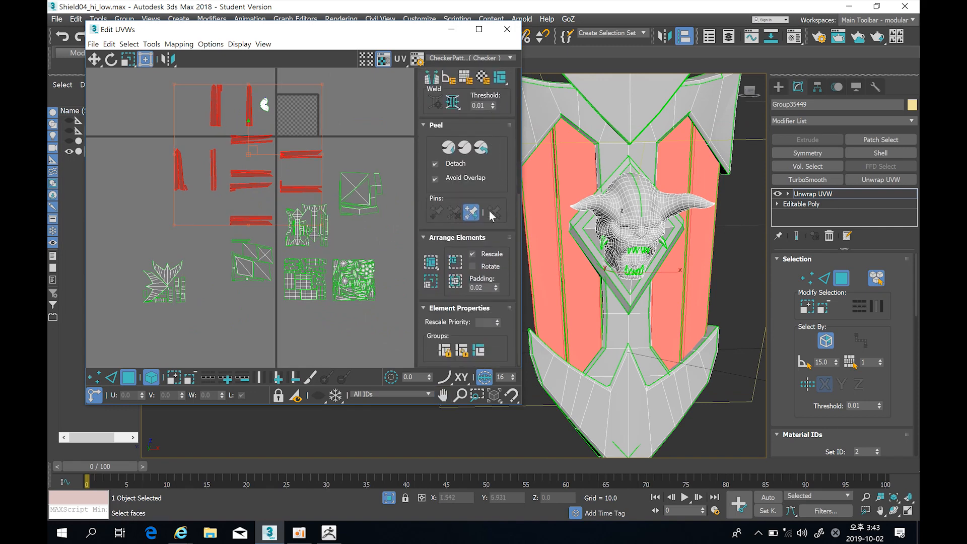
left_click(431, 262)
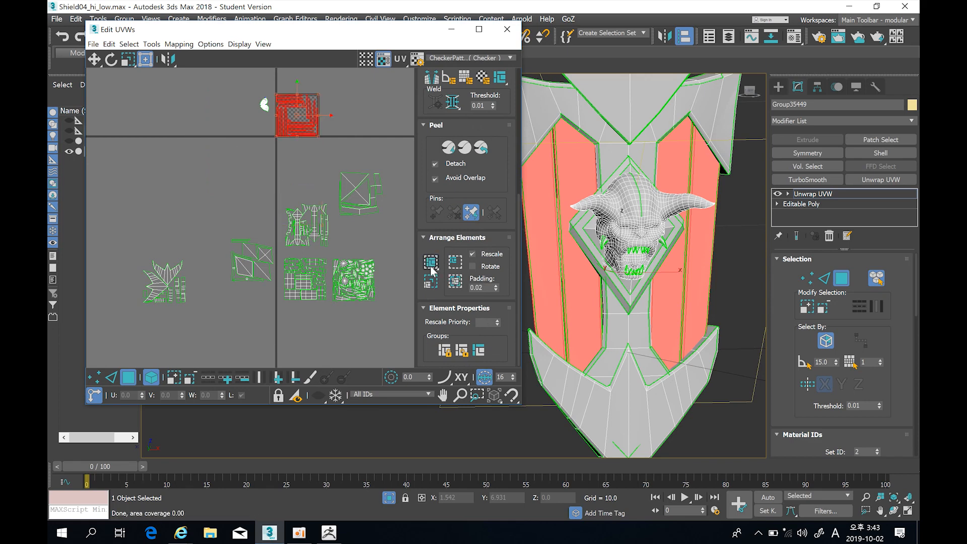
left_click_drag(294, 133, 213, 173)
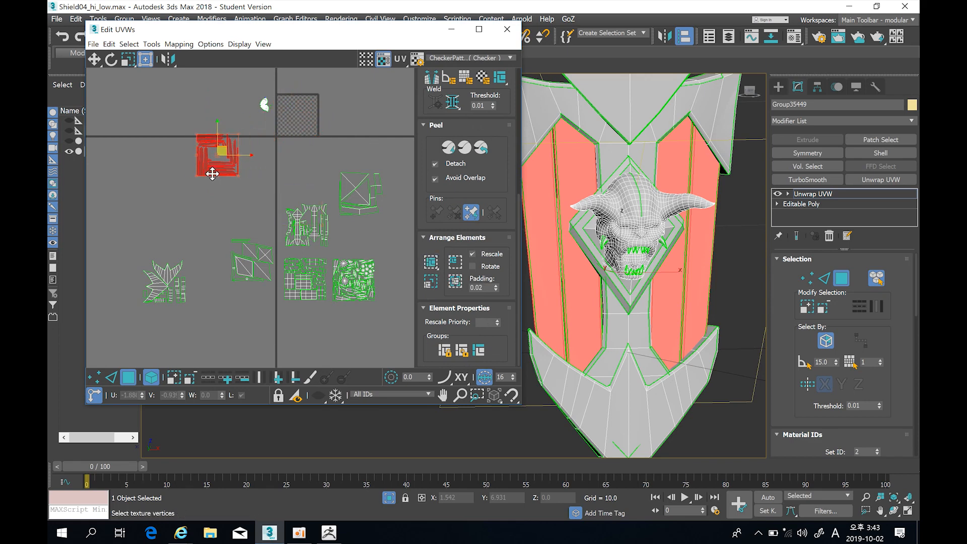
- Rotate the horizontal panel strips along the packed block's upper edge by 90 degrees and place them upright to its left
scroll(186, 179, "up", 3)
left_click(197, 215)
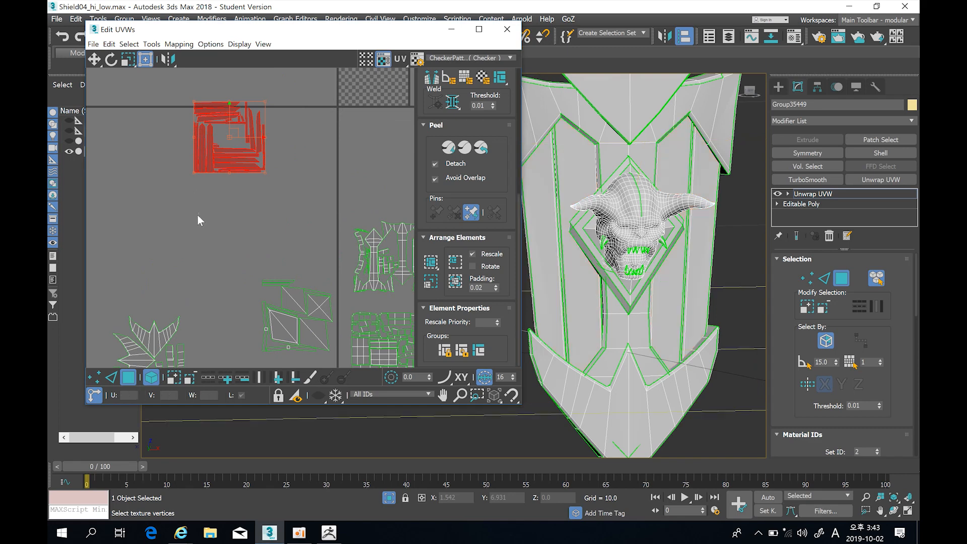
left_click_drag(232, 128, 234, 129)
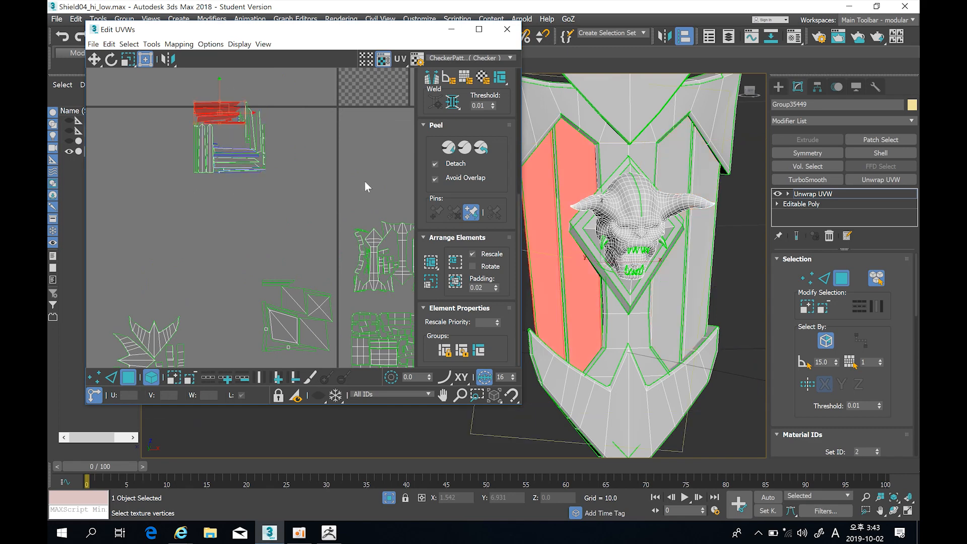
left_click_drag(509, 167, 507, 336)
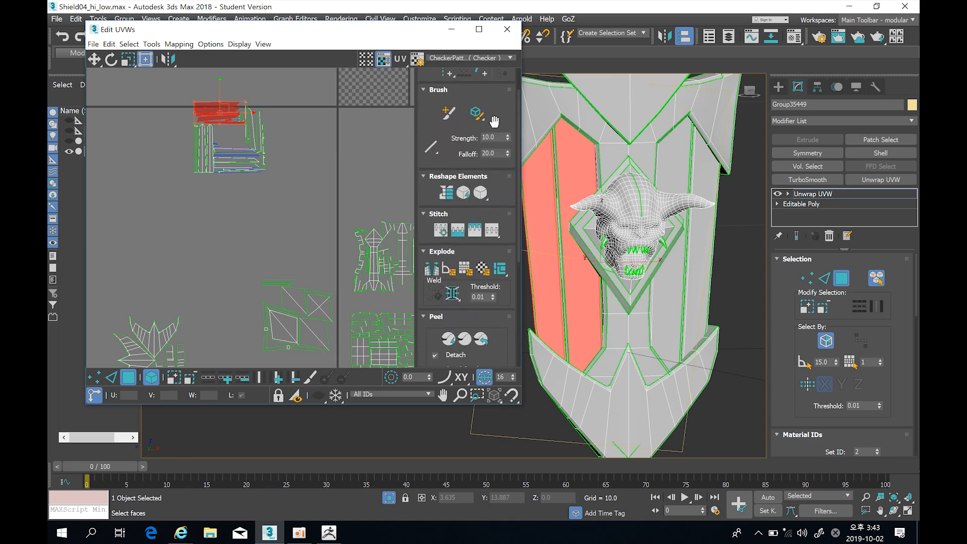
left_click_drag(494, 184, 495, 222)
left_click(481, 107)
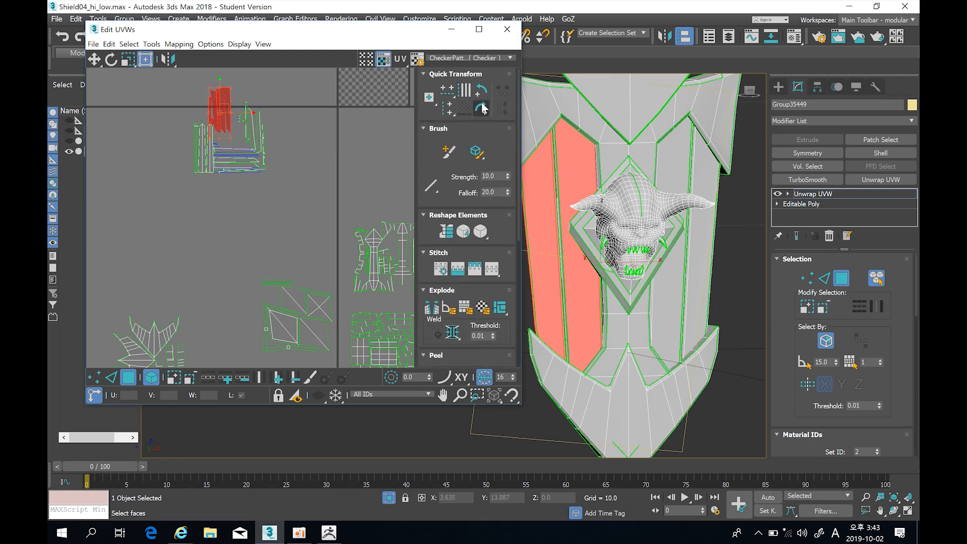
left_click_drag(210, 123, 177, 147)
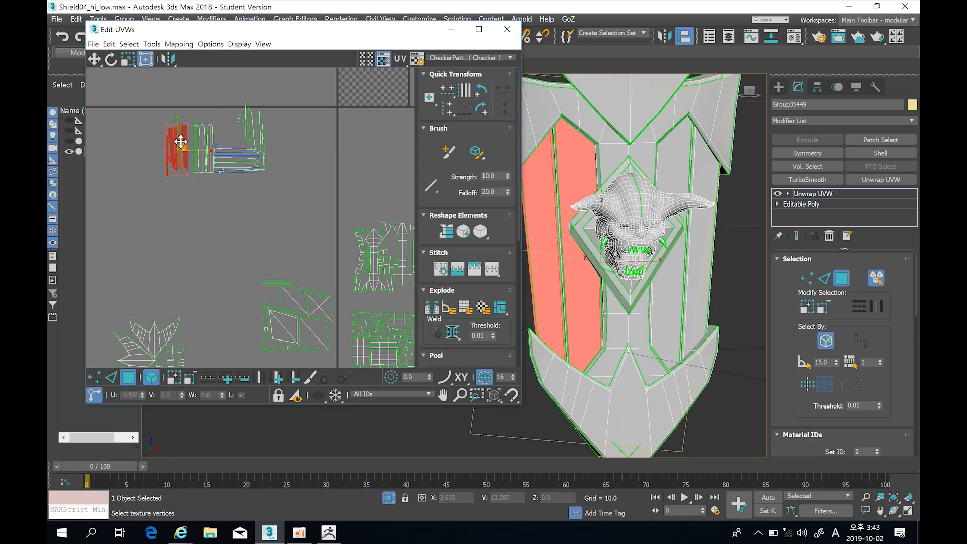
- Shift the block's slanted strips to the right, then rotate its lower horizontal strips 90 degrees and line them up upright in the same row
left_click(258, 130)
left_click_drag(257, 130, 276, 150)
left_click(246, 166)
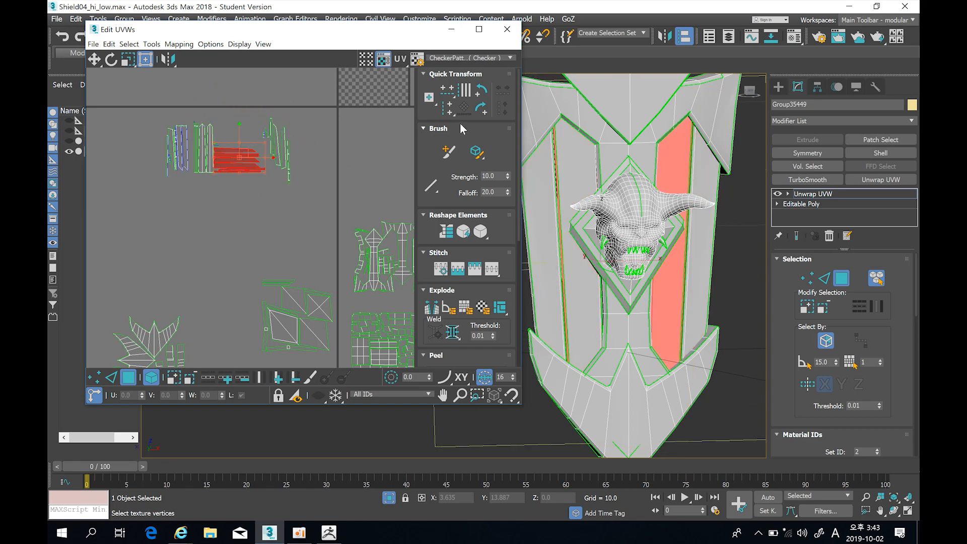
left_click(481, 89)
left_click_drag(235, 158, 258, 151)
left_click(270, 156)
left_click(280, 192)
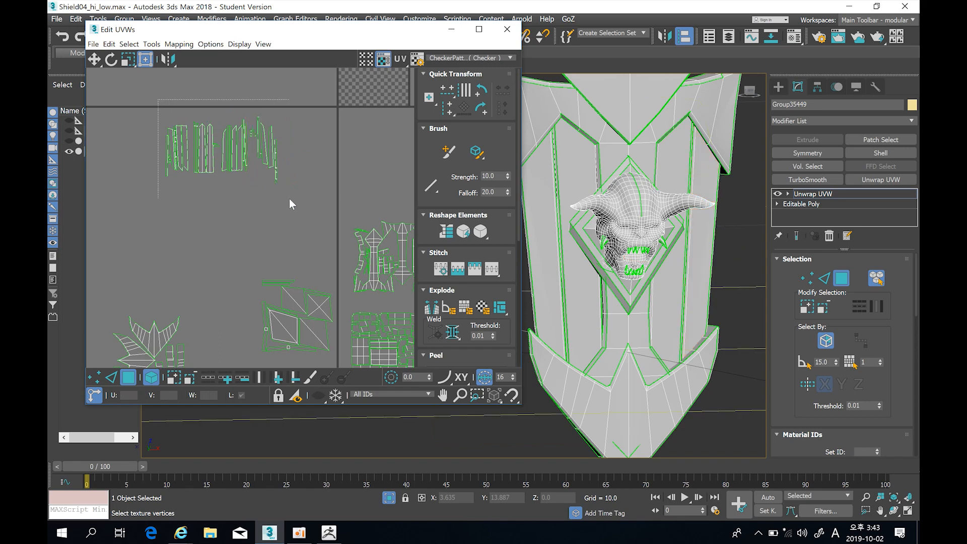
- Pack the row of upright strip UVs with Rescale and Rotate enabled, and move the packed block below and left of the tile
left_click_drag(289, 198, 290, 199)
left_click_drag(498, 243, 507, 30)
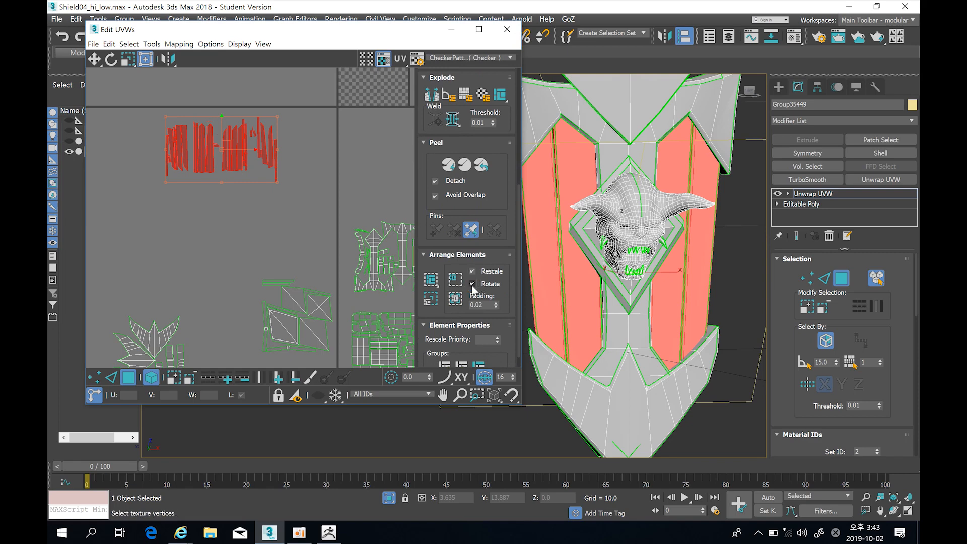
left_click(430, 278)
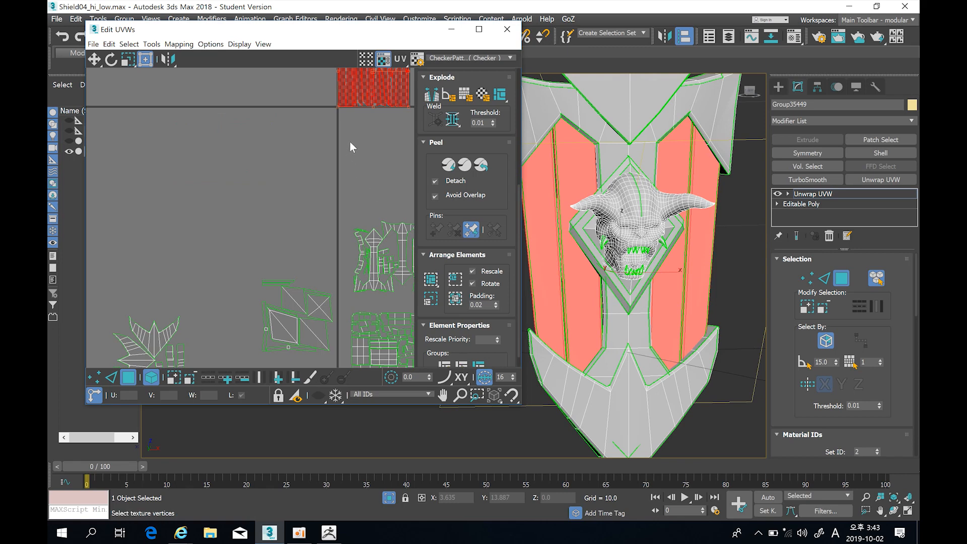
left_click(321, 192)
middle_click_drag(337, 170, 295, 213)
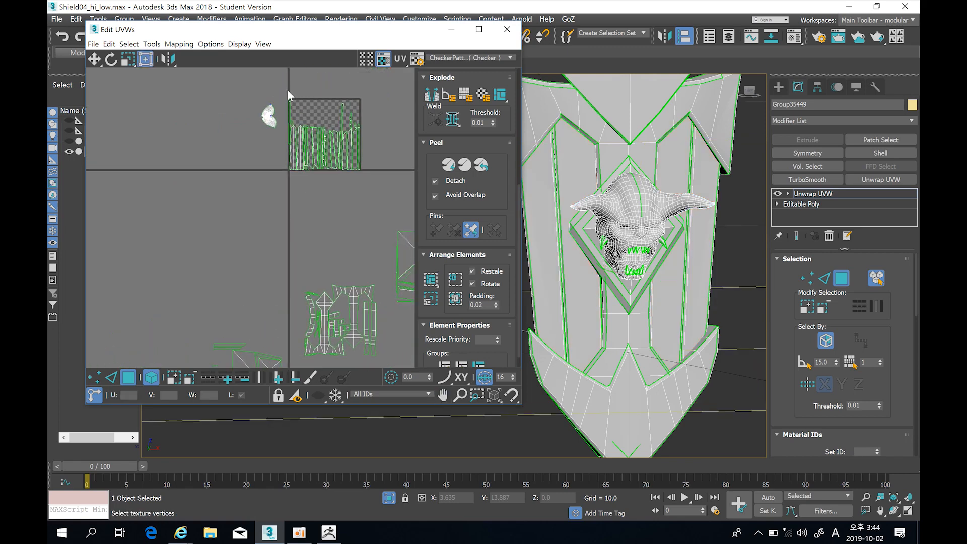
left_click_drag(368, 177, 367, 177)
left_click_drag(319, 156, 222, 265)
- Group the pointed lower trim's UV cluster, and group the diamond frame's UV cluster separately
middle_click_drag(323, 277, 296, 201)
scroll(295, 202, "down", 5)
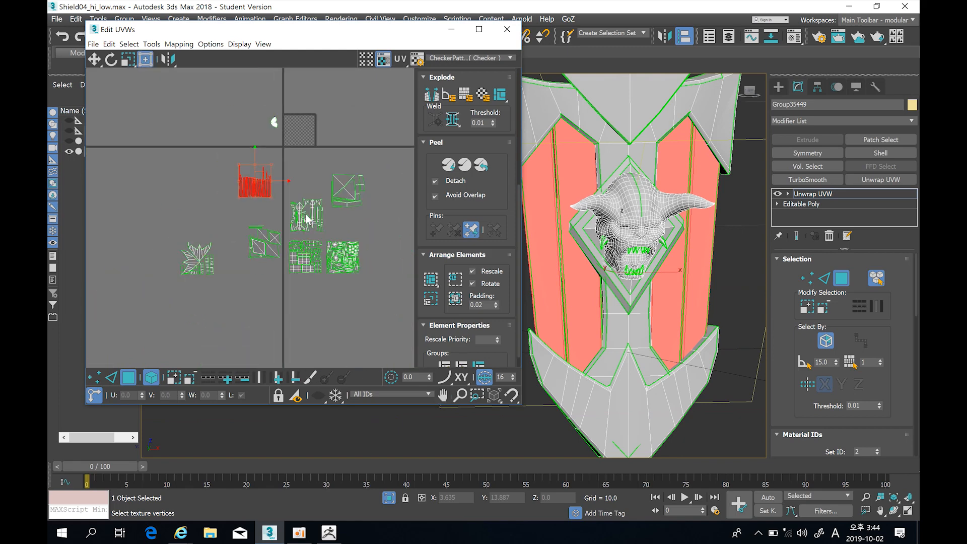
scroll(257, 214, "up", 2)
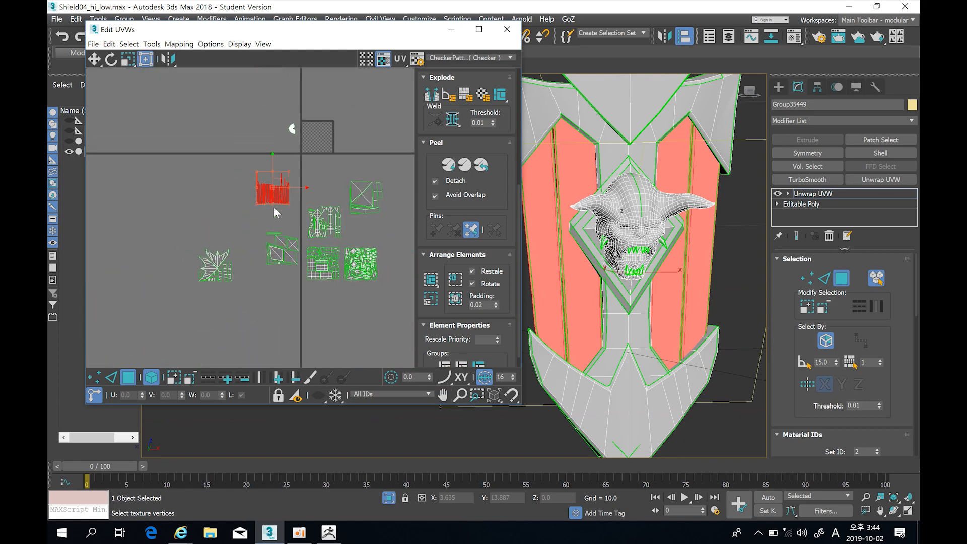
middle_click_drag(328, 149, 332, 159)
left_click_drag(317, 149, 318, 149)
middle_click_drag(298, 110, 302, 144)
scroll(289, 188, "up", 2)
scroll(295, 216, "down", 2)
middle_click_drag(300, 226, 308, 160)
left_click_drag(209, 283, 229, 243)
scroll(495, 312, "down", 1)
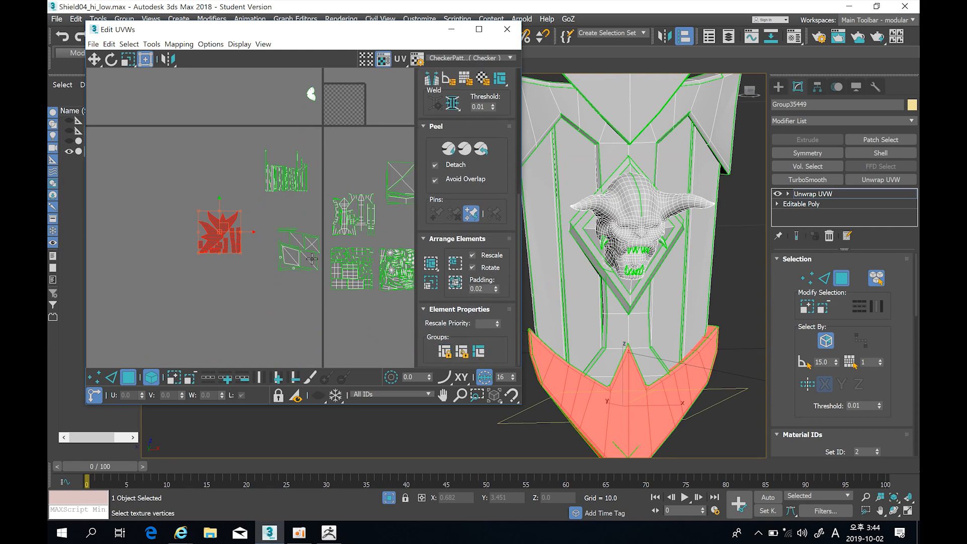
left_click_drag(323, 282, 324, 283)
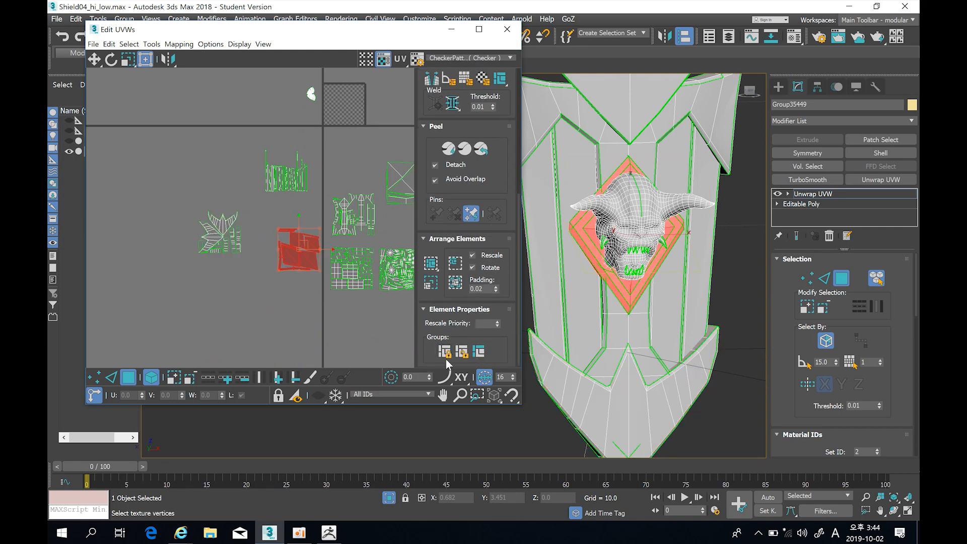
- Make separate UV groups of the dense grid block, the teeth, the upper frame, the front panel strips and the top plate
left_click(372, 248)
middle_click_drag(344, 313, 277, 300)
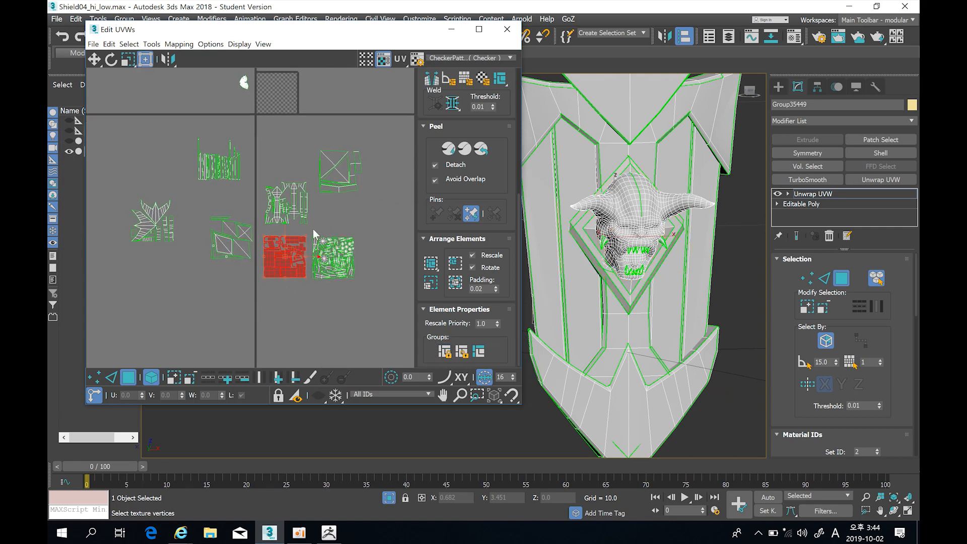
left_click_drag(341, 271, 364, 291)
left_click(445, 352)
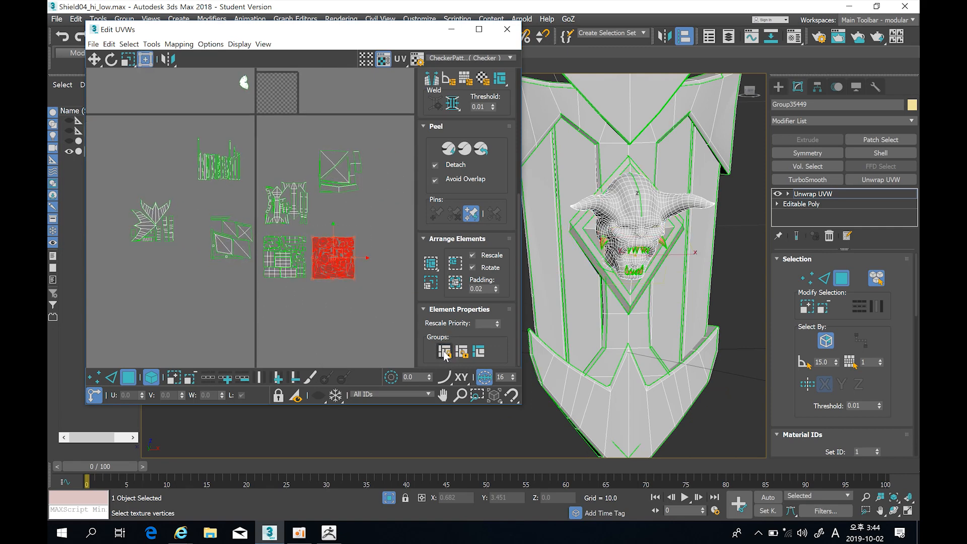
left_click_drag(307, 225, 307, 225)
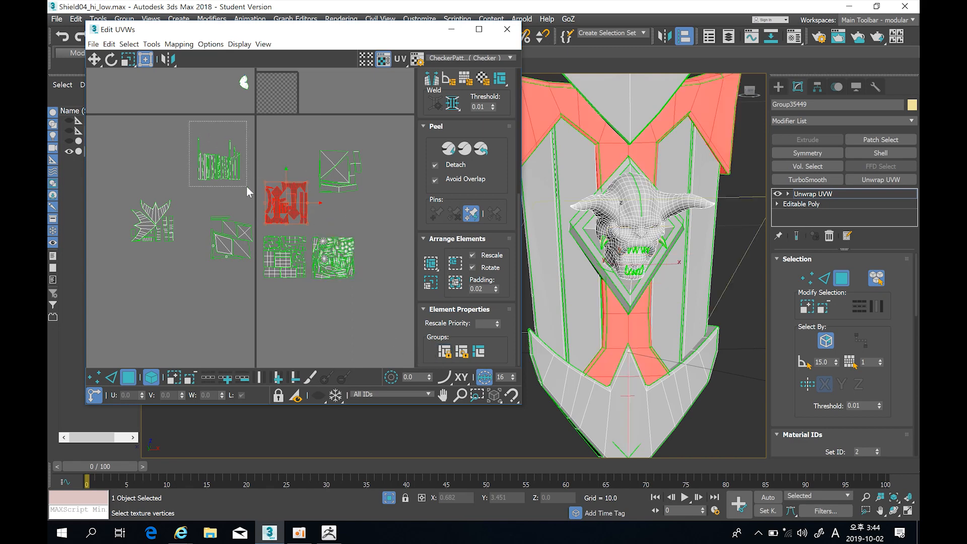
left_click_drag(246, 185, 247, 186)
left_click_drag(321, 144, 370, 204)
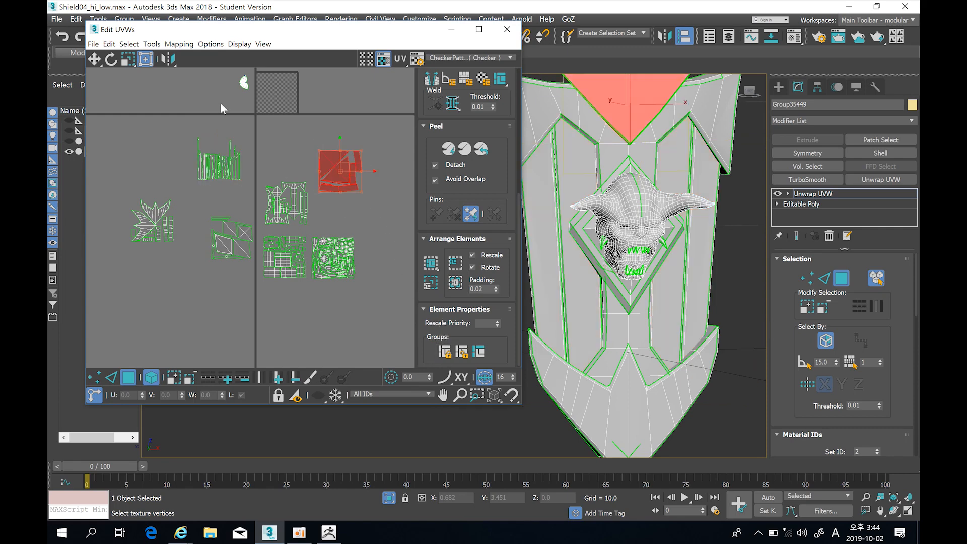
- Rotate the demon head's UV cluster by about 90 degrees so that it stands upright
middle_click_drag(243, 110, 268, 186)
left_click_drag(246, 128, 307, 198)
middle_click_drag(296, 169, 299, 187)
scroll(274, 182, "up", 3)
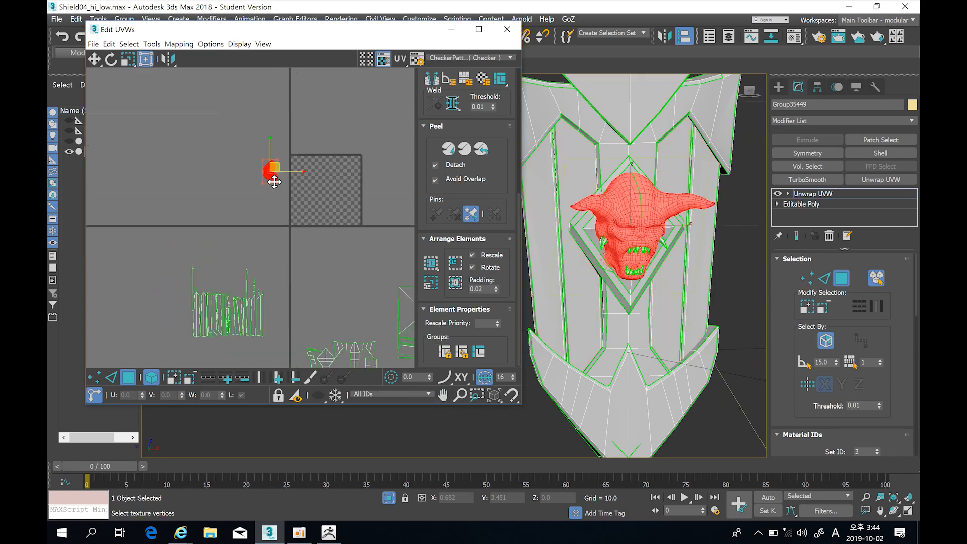
scroll(274, 182, "up", 3)
left_click(111, 60)
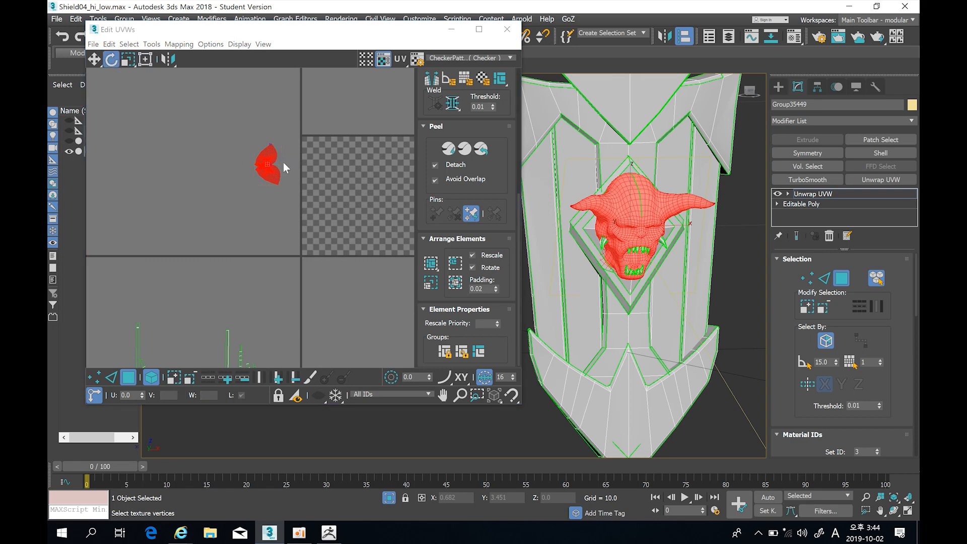
left_click_drag(278, 170, 280, 160)
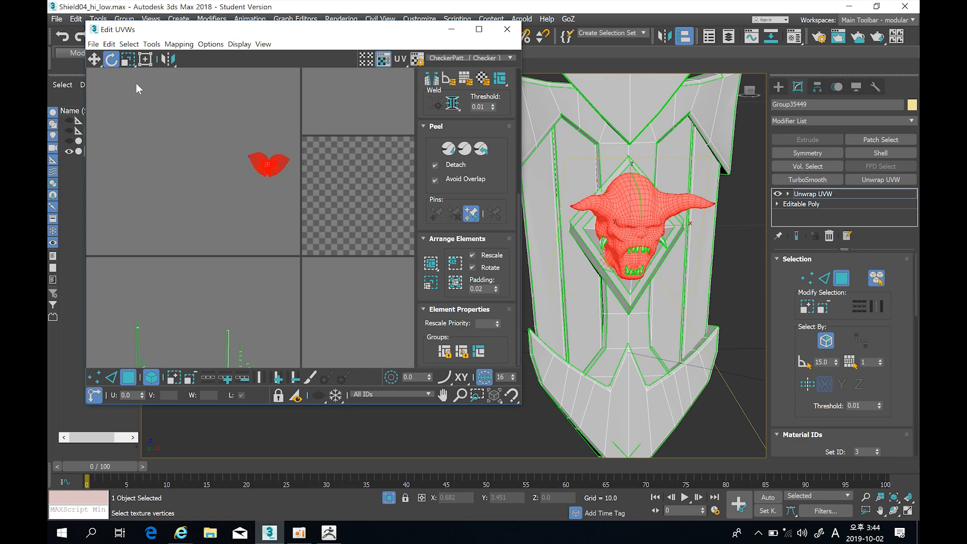
- Scale the demon head's UV cluster up to about twice its size and deselect it
left_click(146, 59)
left_click(130, 62)
mouse_move(268, 167)
left_mouse_down()
mouse_move(279, 149)
mouse_move(278, 170)
left_mouse_up()
left_click(111, 59)
left_click(95, 61)
scroll(190, 182, "down", 3)
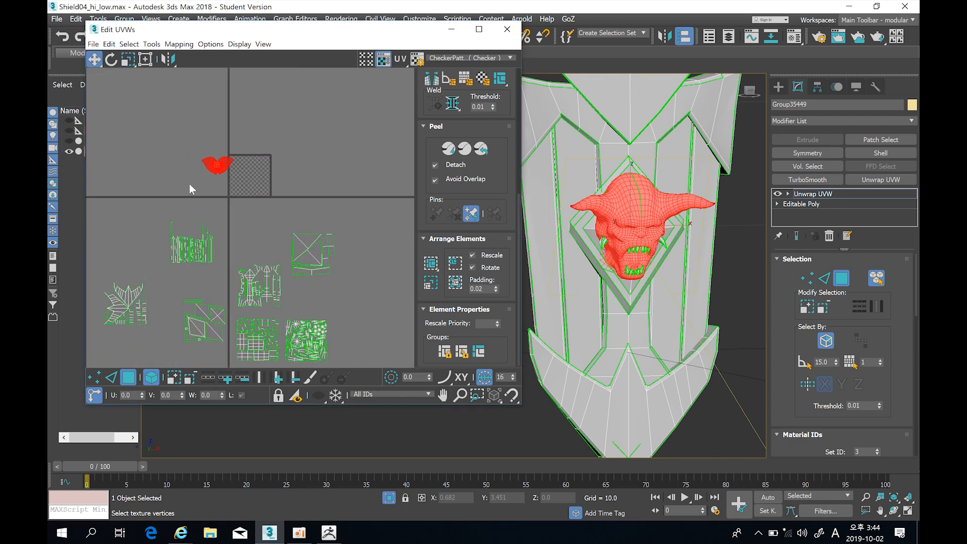
left_click(235, 207)
middle_click_drag(253, 224, 266, 204)
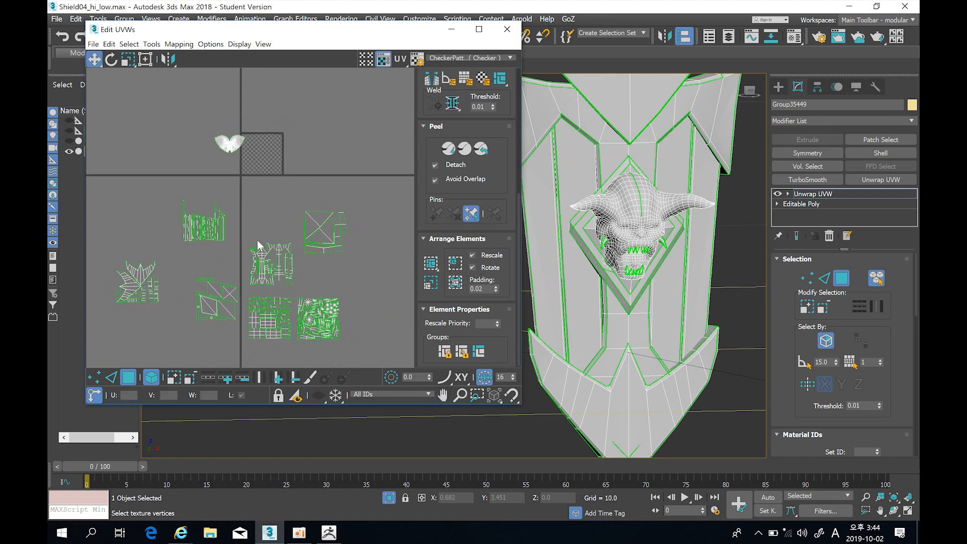
- Select the UV clusters of all shield parts and pack them together into the tile with Rescale and Rotate enabled
scroll(260, 240, "down", 3)
left_click_drag(133, 188, 349, 312)
left_click_drag(142, 134, 362, 329)
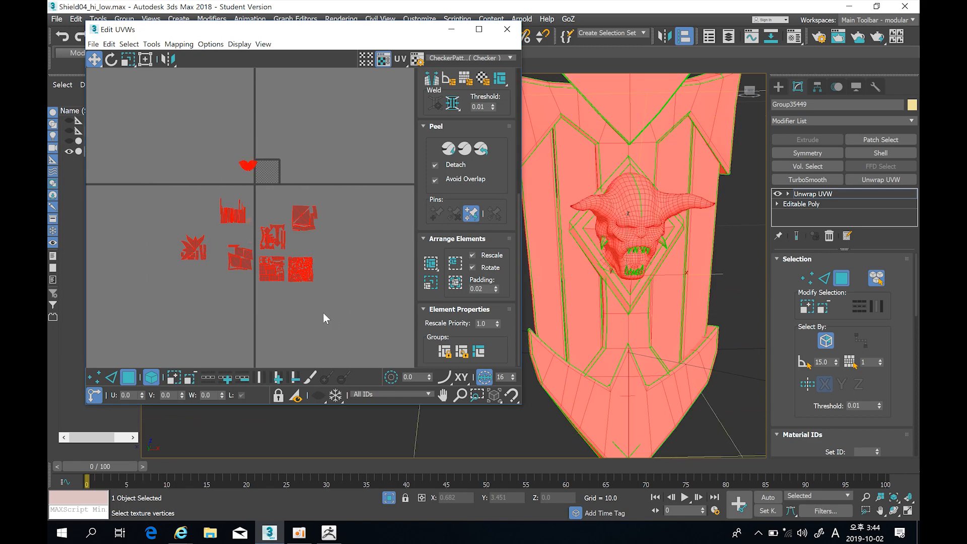
left_click(430, 262)
scroll(279, 192, "up", 8)
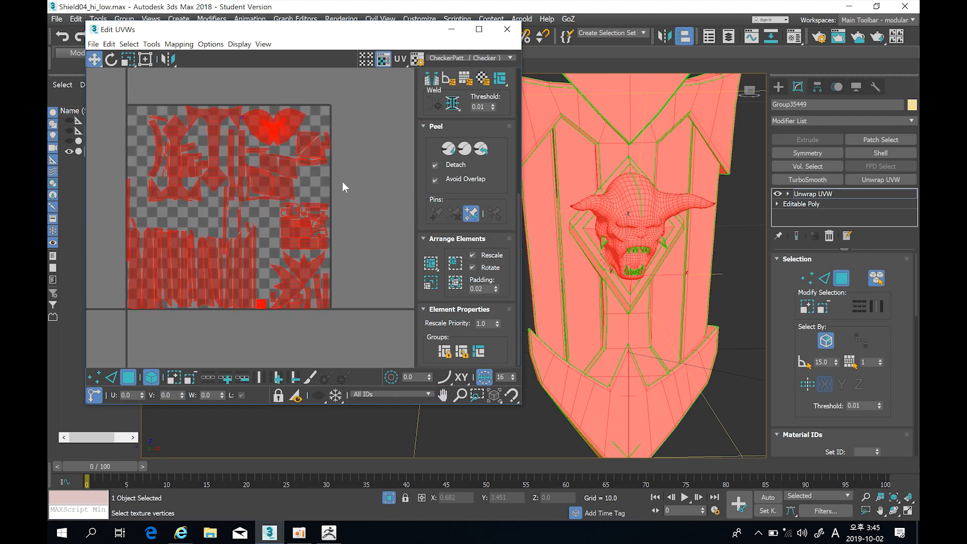
- Examine the packed UV layout for the spacing and relative size of the clusters
scroll(173, 196, "up", 6)
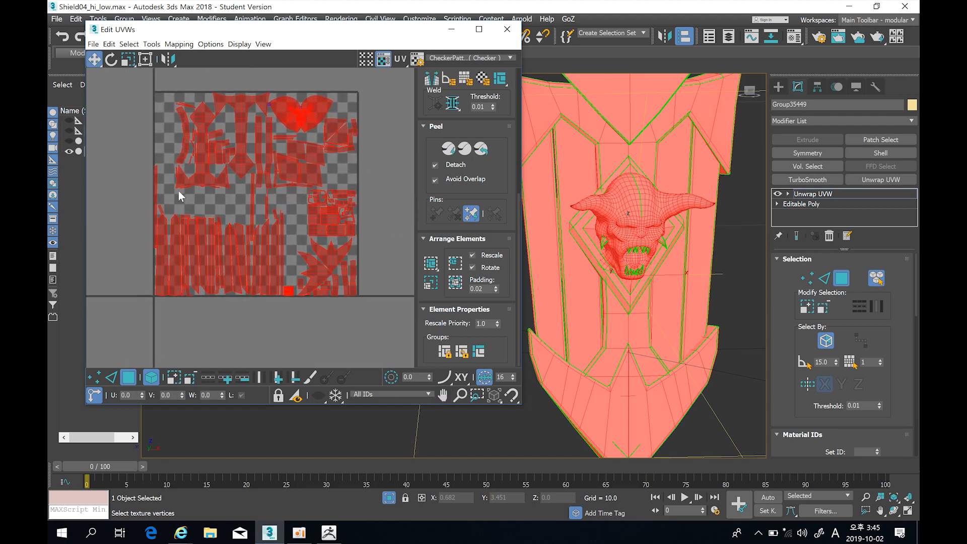
scroll(197, 211, "down", 2)
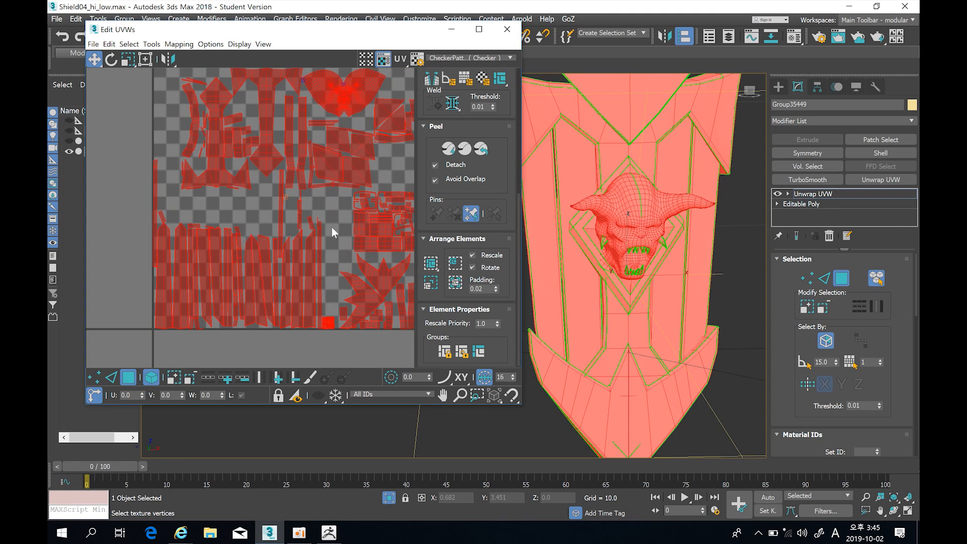
middle_click_drag(331, 227, 323, 237)
middle_click_drag(249, 234, 214, 211)
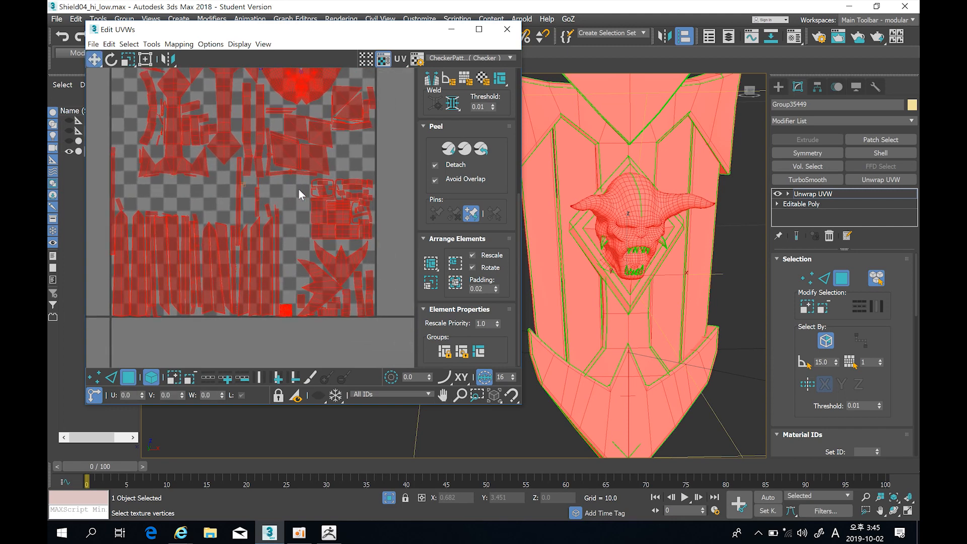
left_click(208, 188)
middle_click_drag(190, 190, 211, 213)
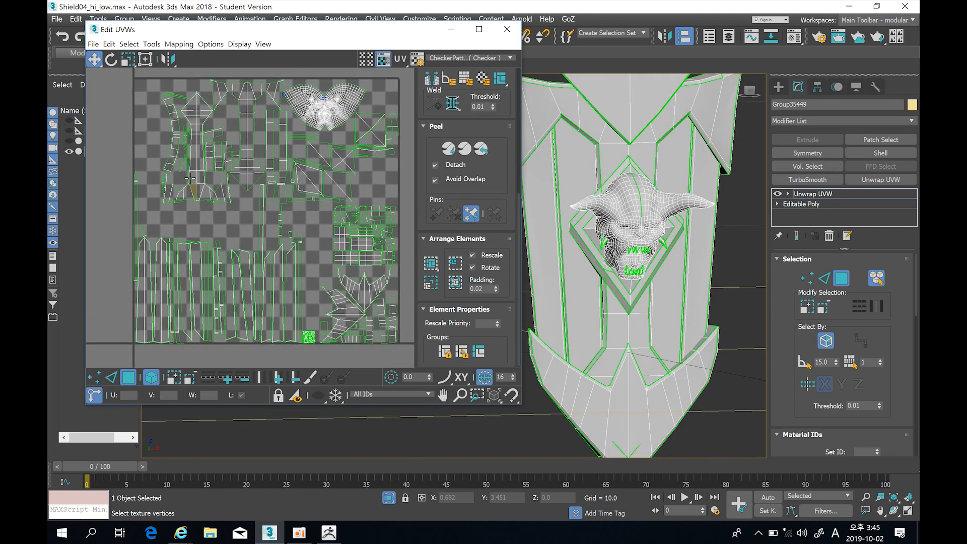
middle_click_drag(177, 170, 201, 181)
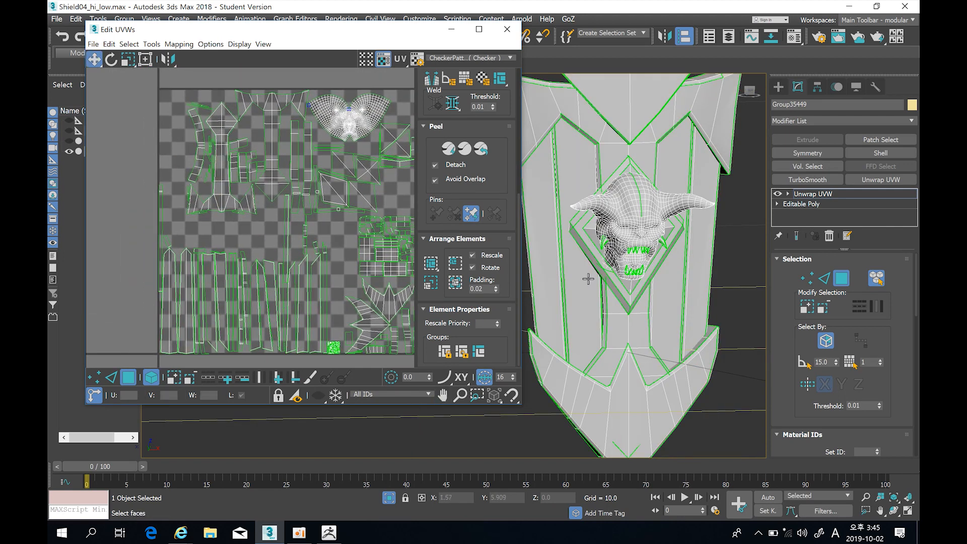
- Select the shield's central frame on the model to locate its grouped cluster in the packed layout
left_click(632, 337)
left_click_drag(280, 173, 253, 155)
middle_click_drag(283, 188, 302, 171)
scroll(282, 172, "down", 2)
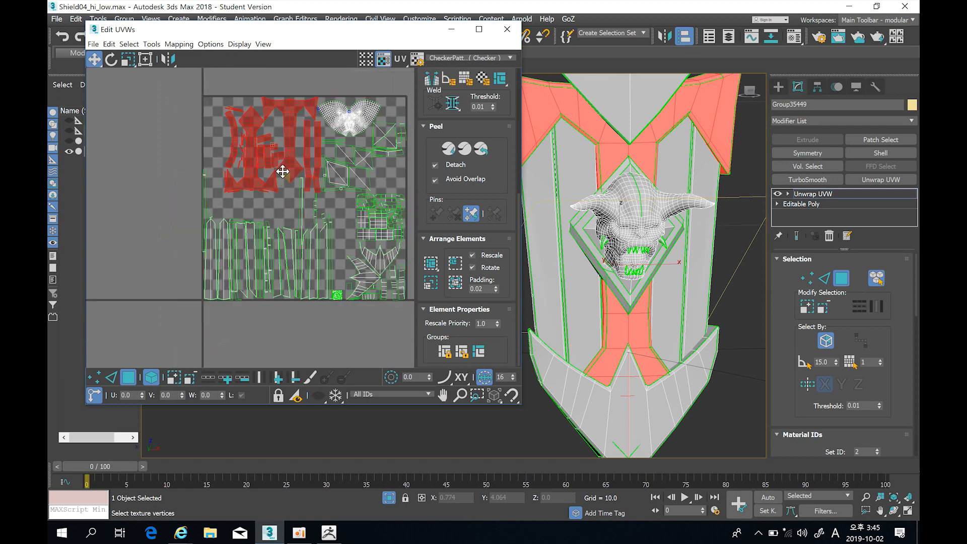
left_click_drag(282, 172, 283, 170)
middle_click_drag(305, 209, 238, 206)
- Clear the selection and inspect the whole packed UV layout within the tile
left_click(373, 191)
scroll(301, 218, "down", 2)
middle_click_drag(307, 267, 286, 249)
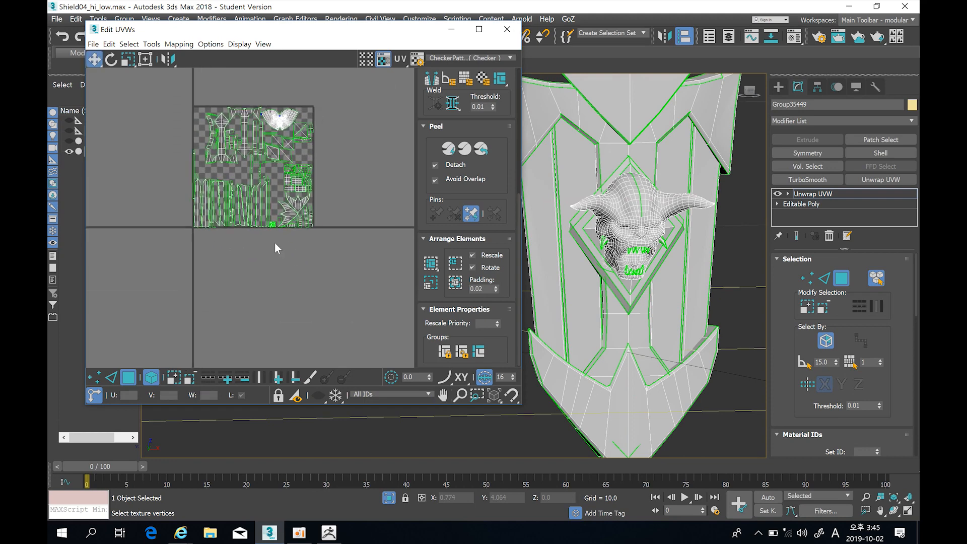
scroll(264, 202, "up", 2)
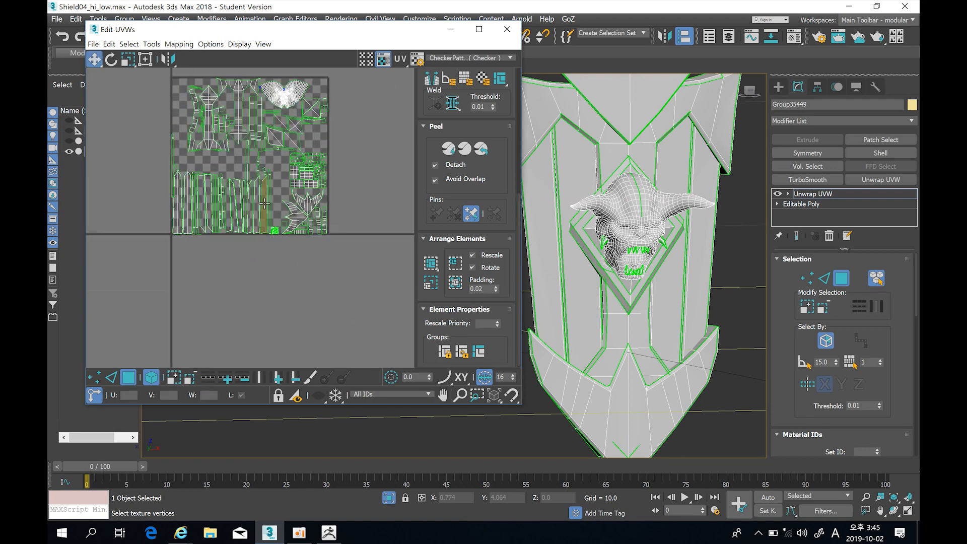
middle_click_drag(208, 155, 231, 175)
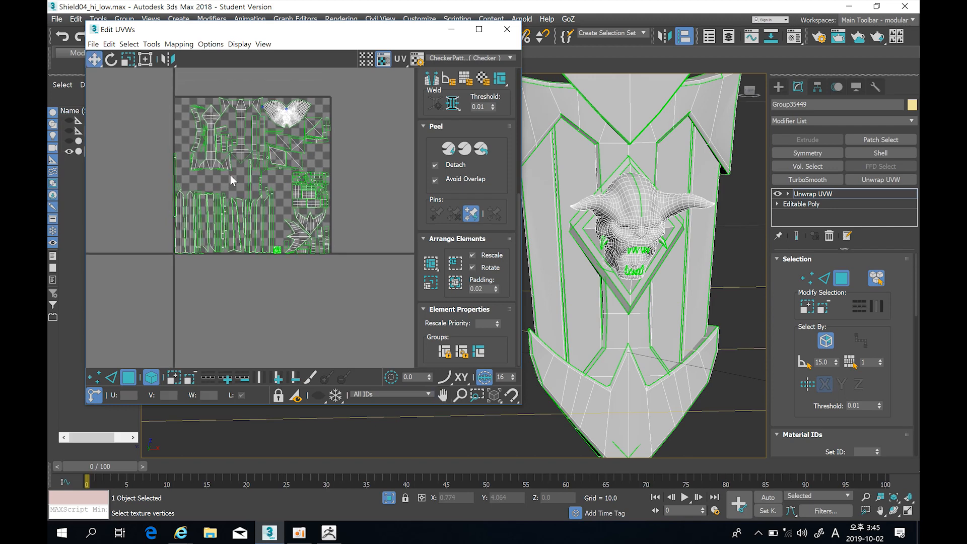
left_click(210, 214)
left_click(244, 190)
left_click(100, 223)
scroll(229, 216, "up", 3)
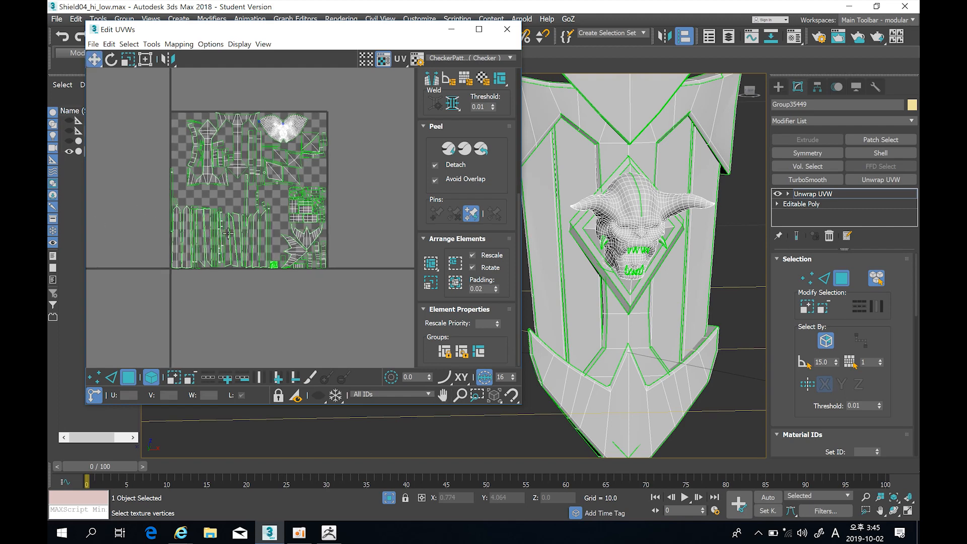
scroll(235, 224, "down", 4)
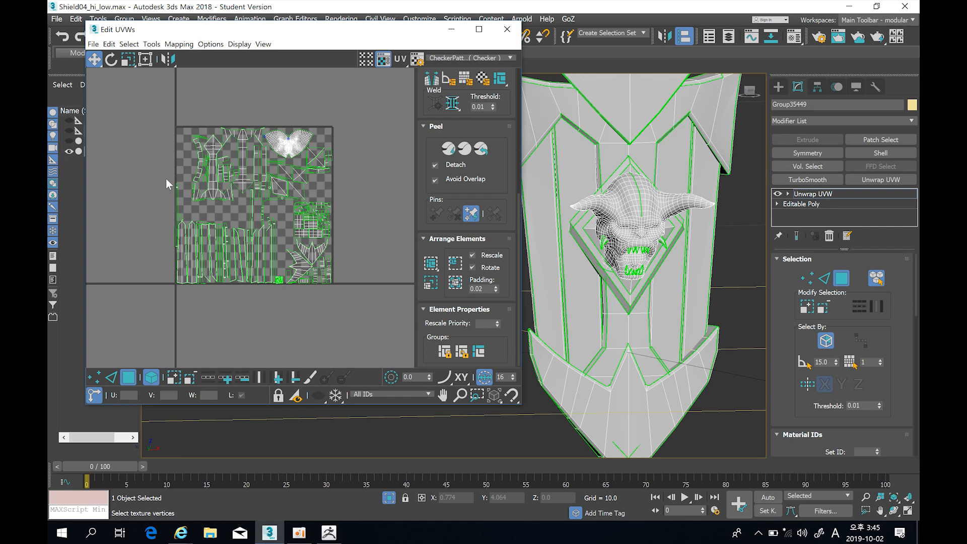
scroll(221, 166, "up", 2)
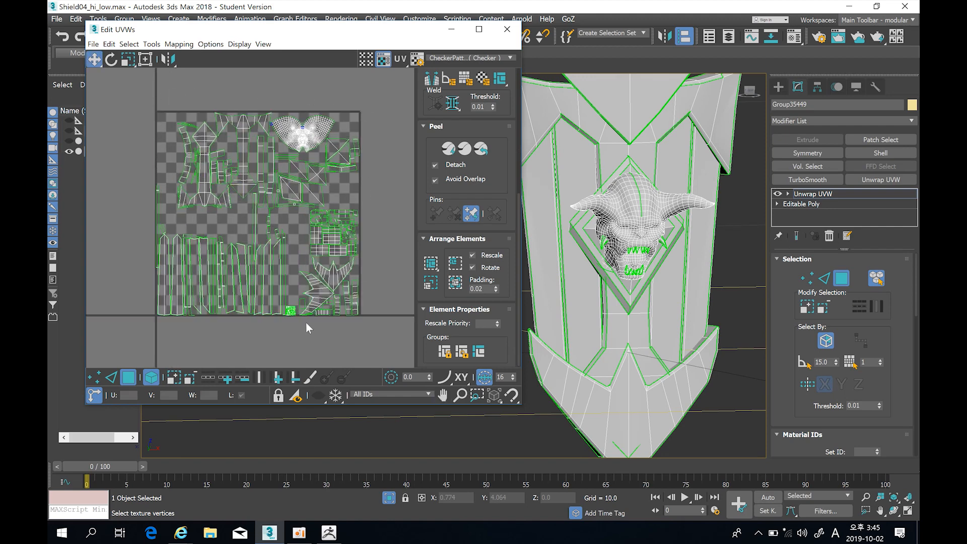
- Close the UV editor and convert the unwrapped shield to an Editable Poly
left_click(507, 28)
scroll(421, 201, "down", 5)
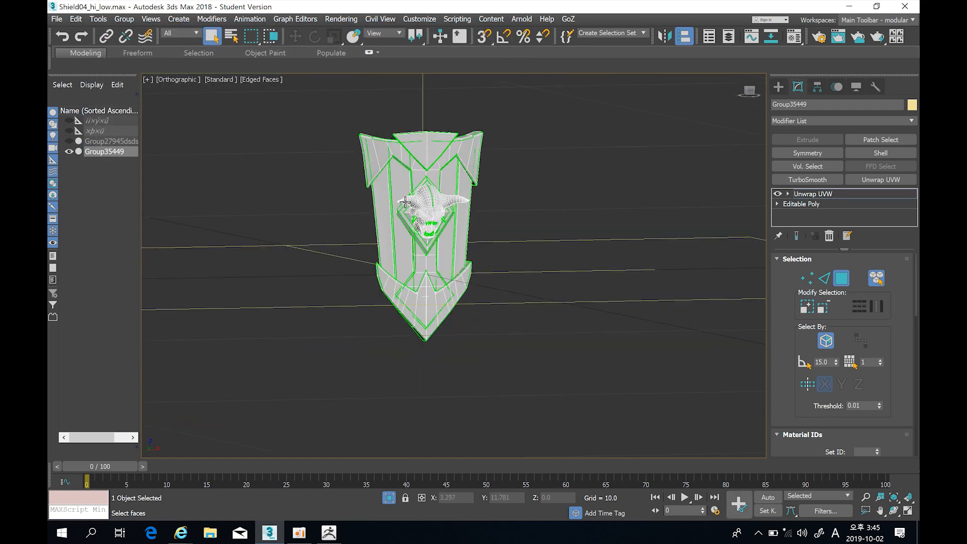
middle_click_drag(473, 235, 471, 248)
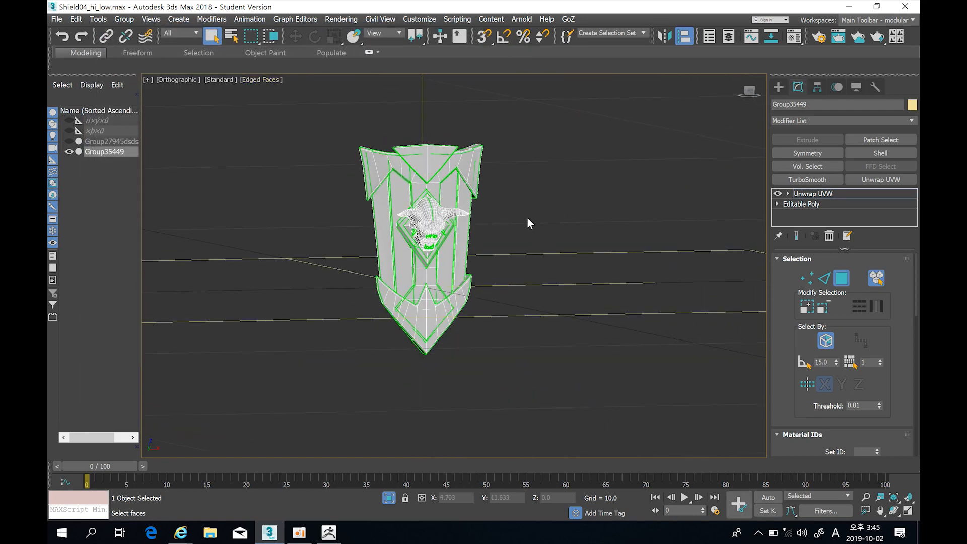
right_click(436, 206)
mouse_move(483, 331)
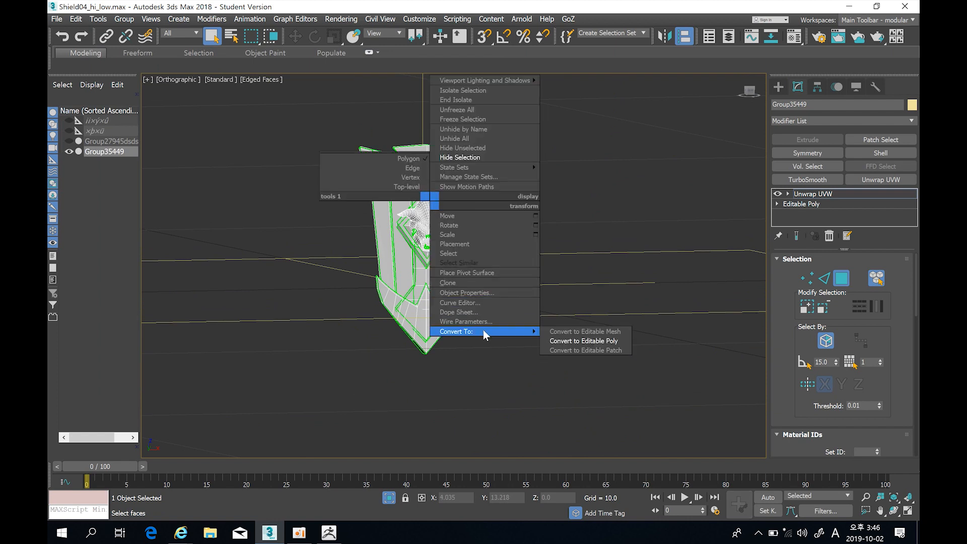
left_click(570, 340)
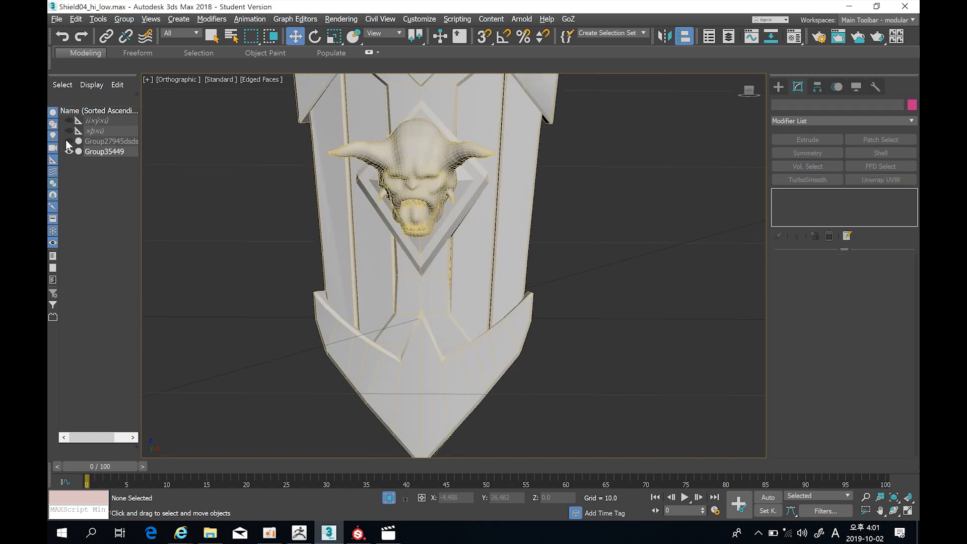
- Select the low-poly shield Group35449 and look up the command for exporting only the selected object
left_click(96, 152)
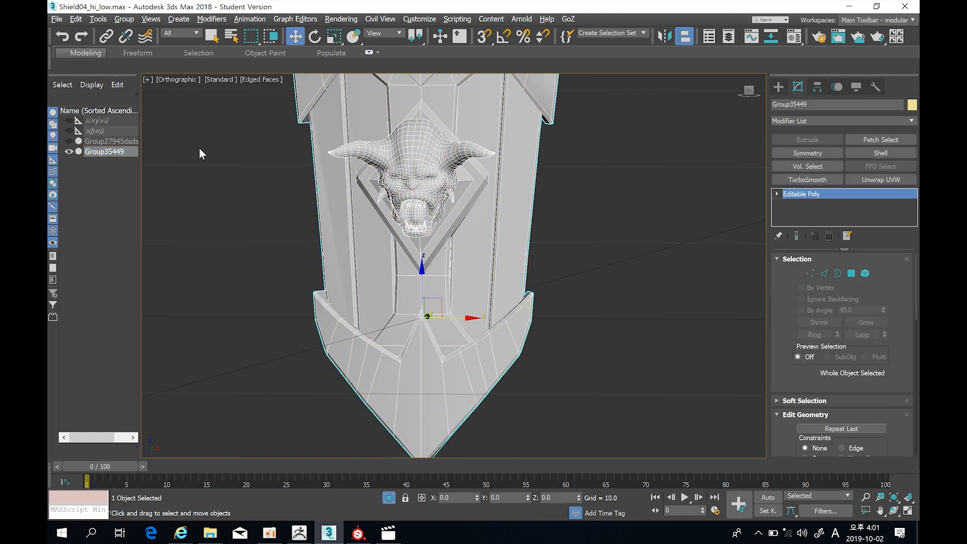
left_click(56, 19)
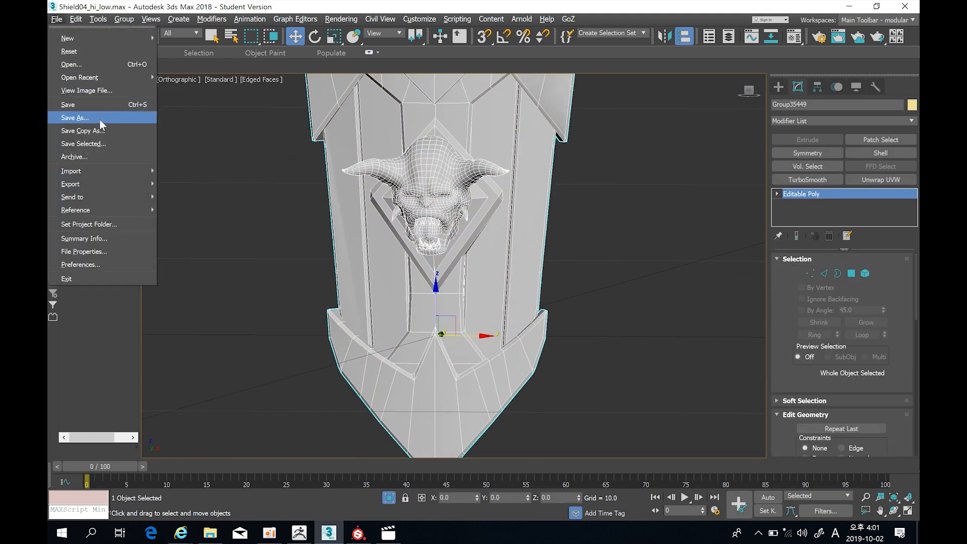
mouse_move(109, 183)
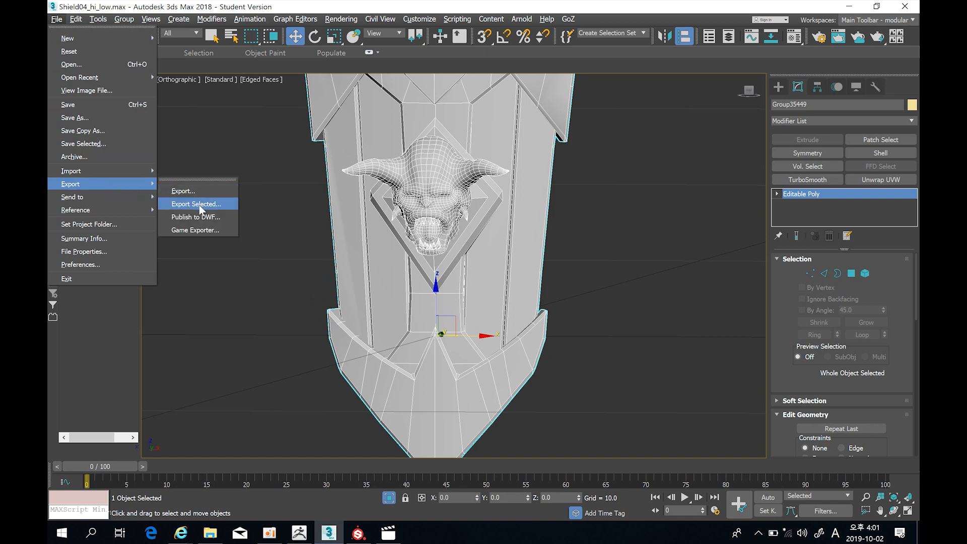
left_click(251, 156)
middle_click_drag(263, 173, 253, 182)
scroll(253, 181, "down", 4)
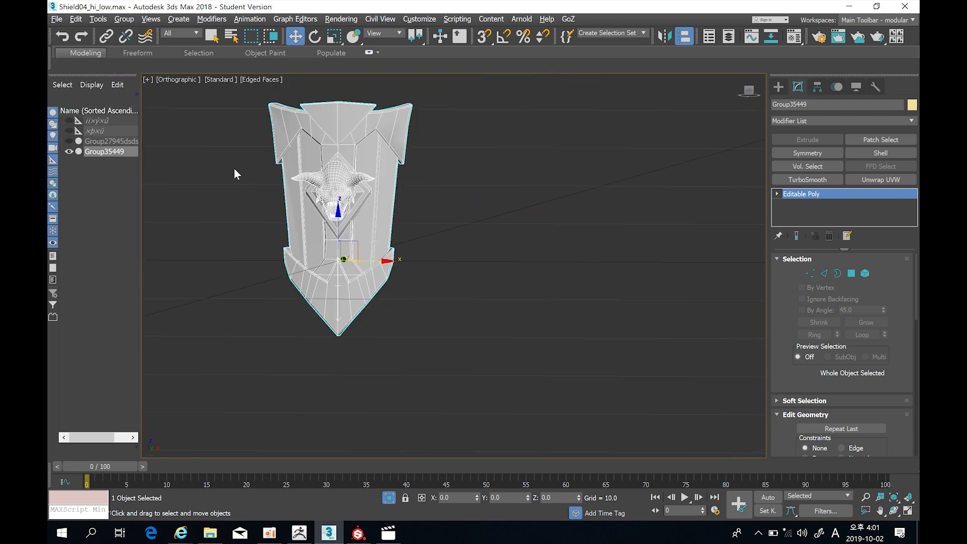
- Unhide and select the high-poly shield Group27945dsds, and frame it in the front view
left_click(68, 141)
left_click(108, 141)
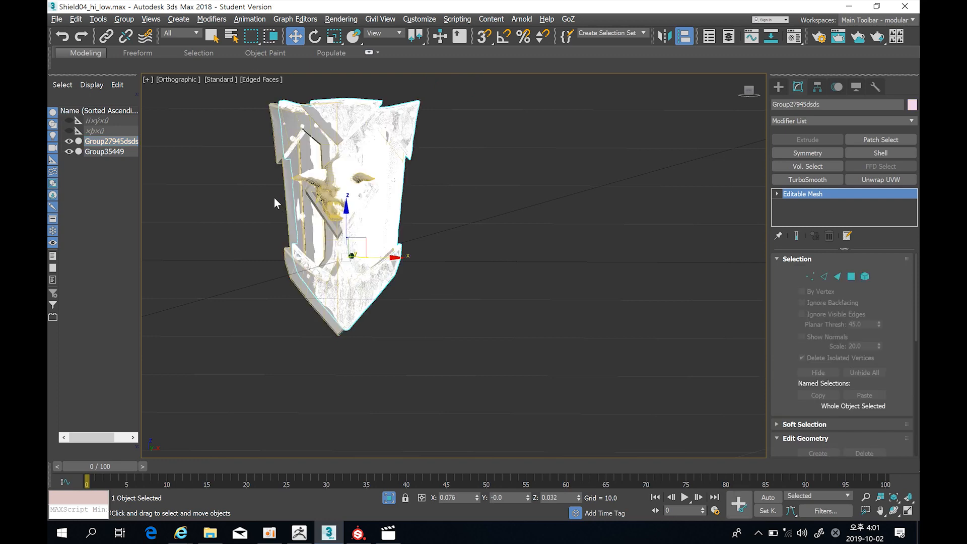
key("f")
key("z")
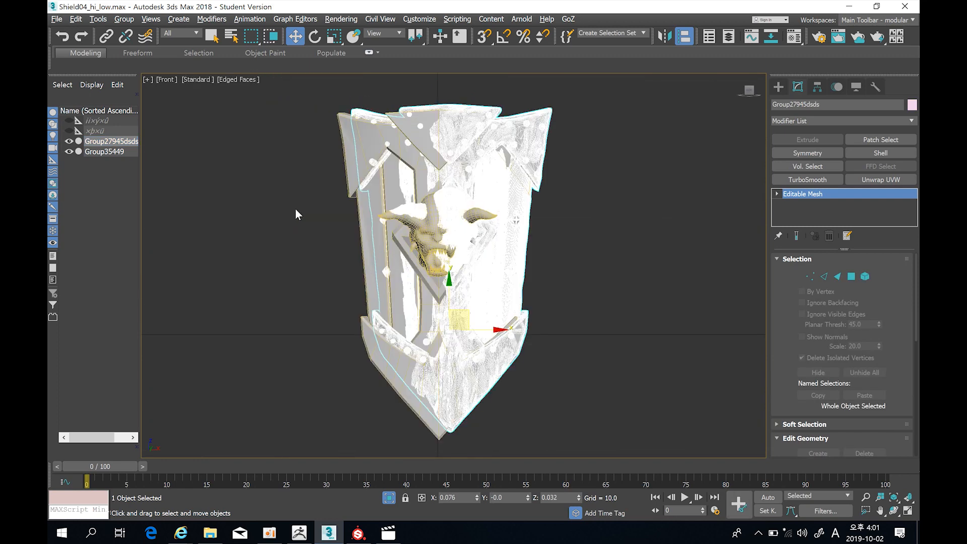
- Hide the low-poly shield Group35449 and select the high-poly shield Group27945dsds
key("ctrl+z")
key("ctrl+z")
key("ctrl+z")
key("ctrl+z")
key("ctrl+z")
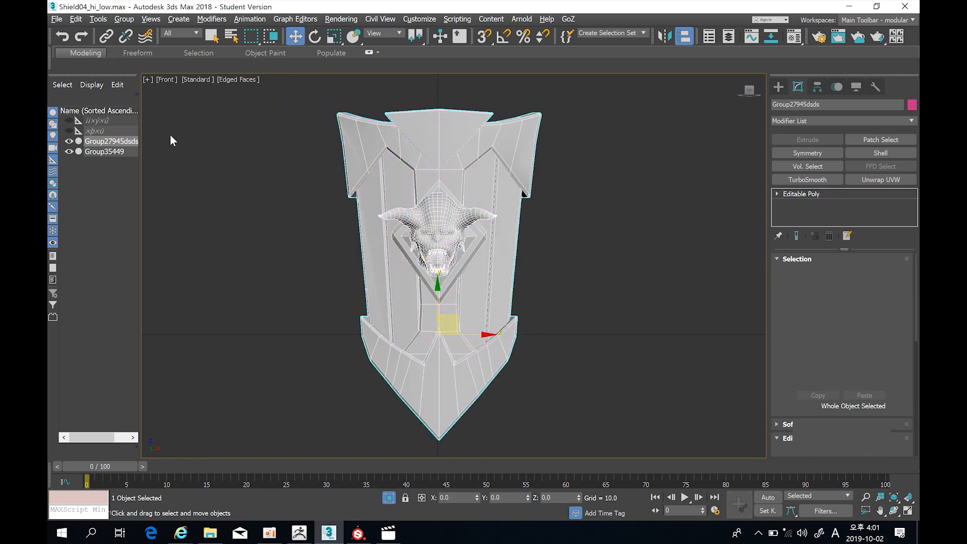
left_click(417, 227)
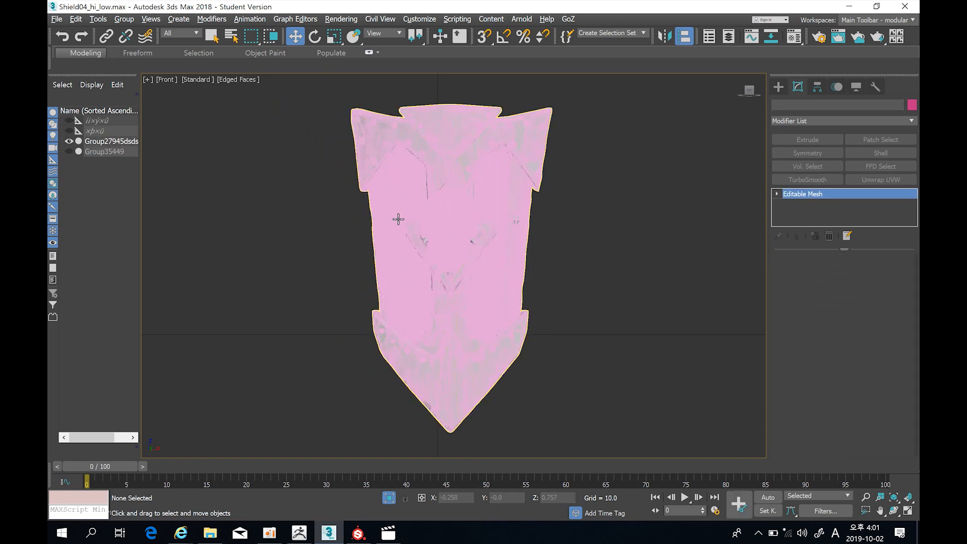
left_click(398, 219)
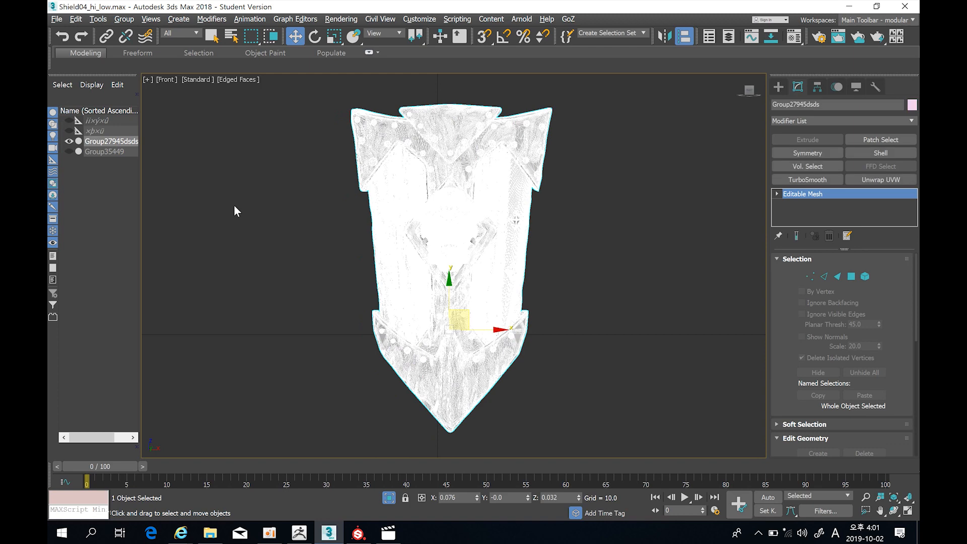
- Open the Material Editor and select the high-poly shield, displayed without edged faces
scroll(370, 232, "up", 3)
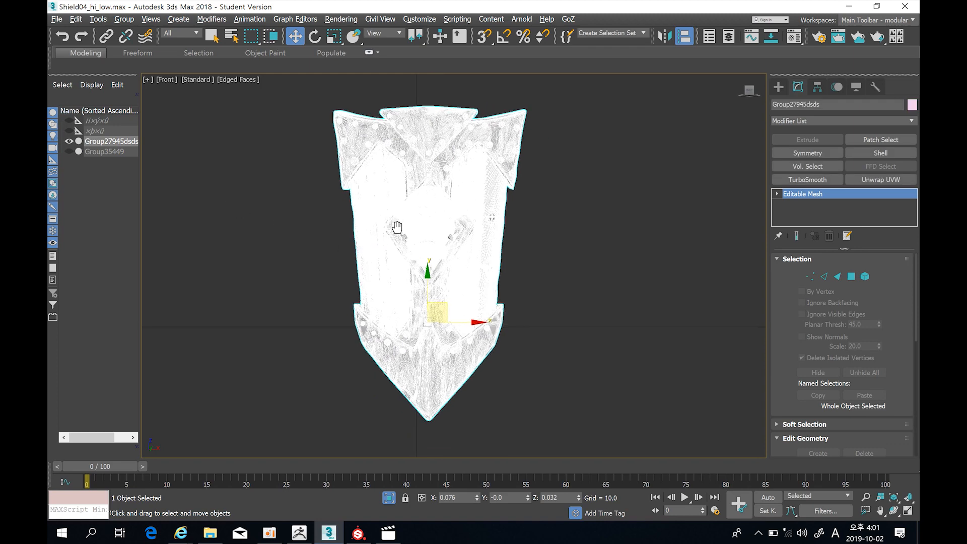
left_click(597, 265)
scroll(593, 270, "down", 3)
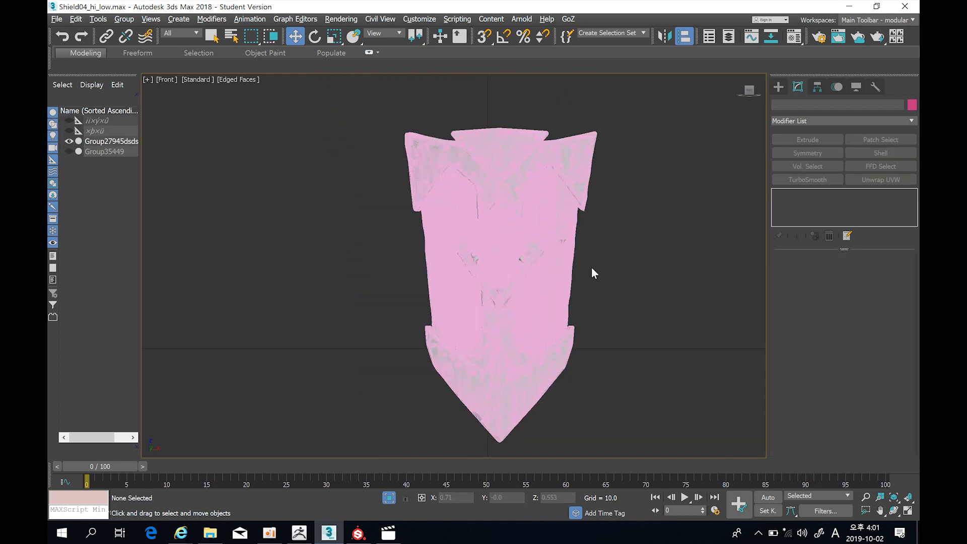
middle_click_drag(583, 263, 576, 246)
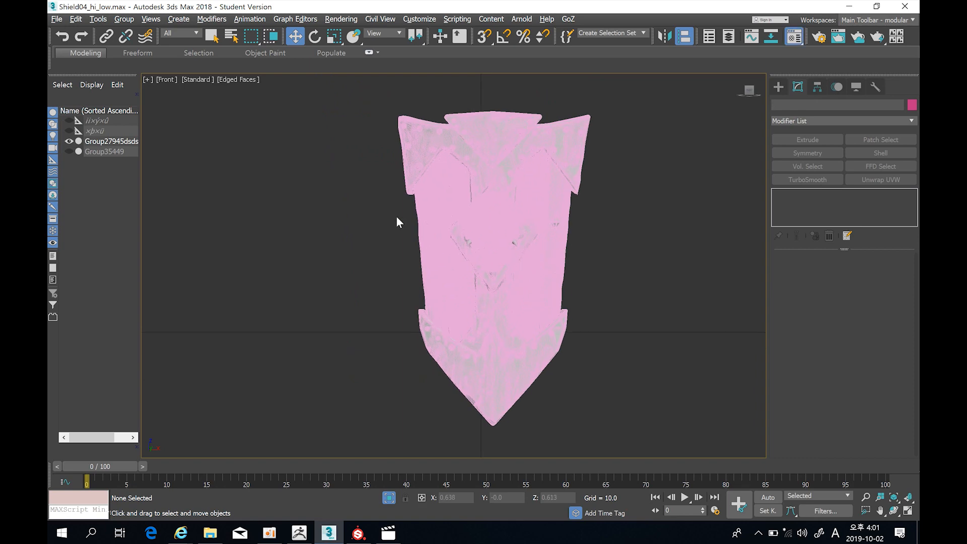
key("m")
middle_click_drag(425, 209, 451, 208)
left_click(487, 227)
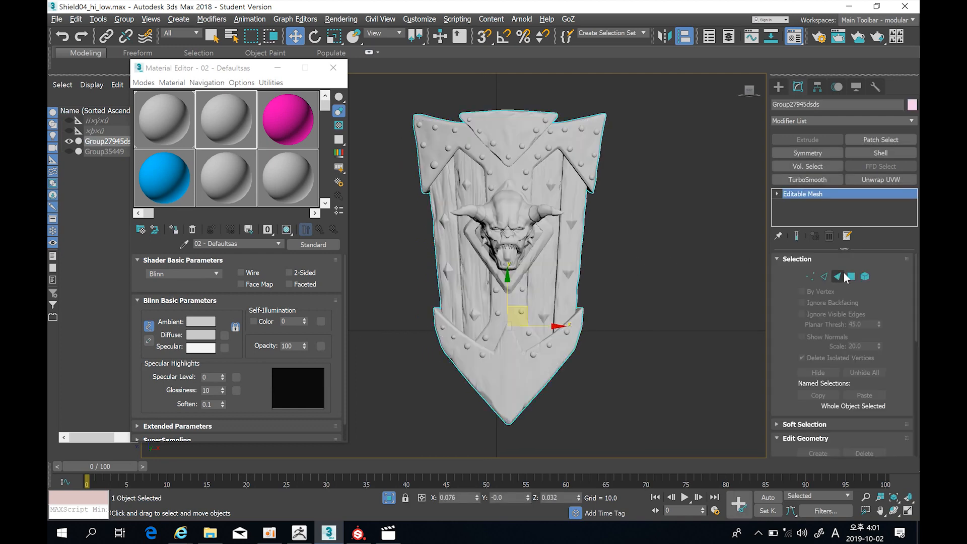
- Select the four wooden plank elements on both sides of the demon head and assign them the magenta material
left_click(865, 277)
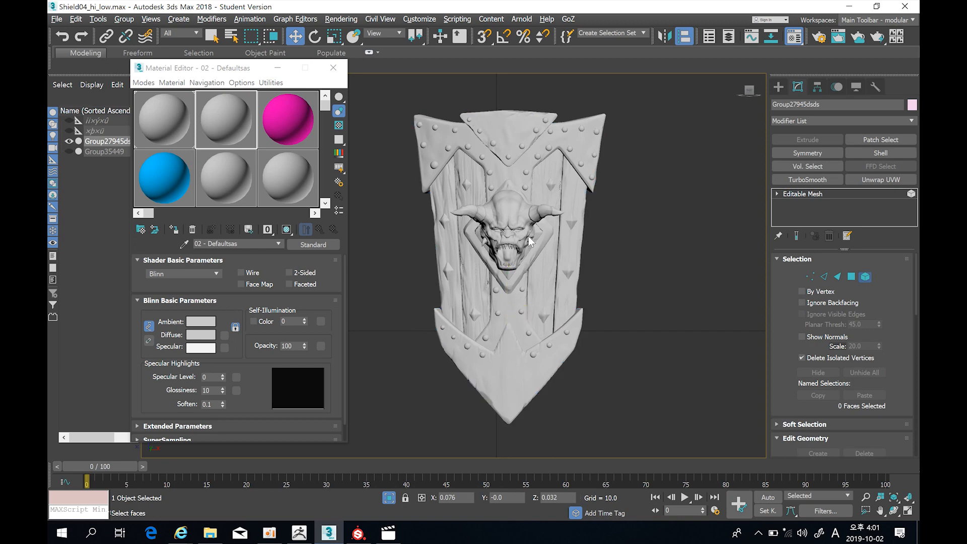
scroll(524, 237, "up", 3)
left_click(591, 183)
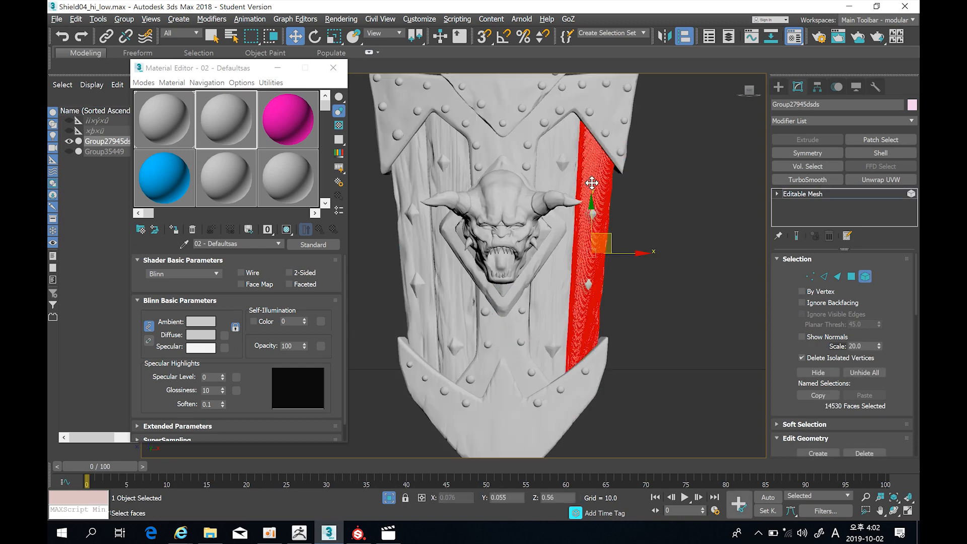
left_click(563, 174, "ctrl")
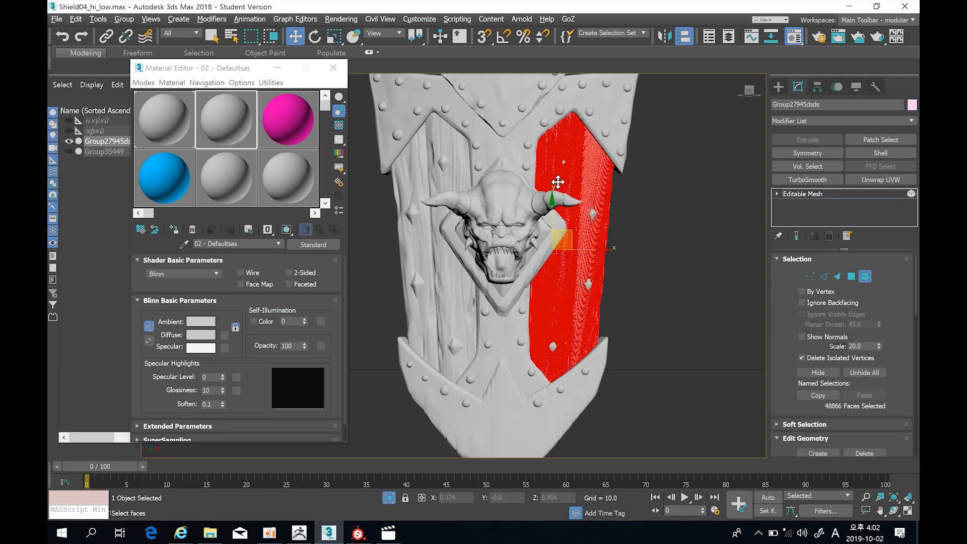
left_click(456, 172, "ctrl")
left_click(420, 174, "ctrl")
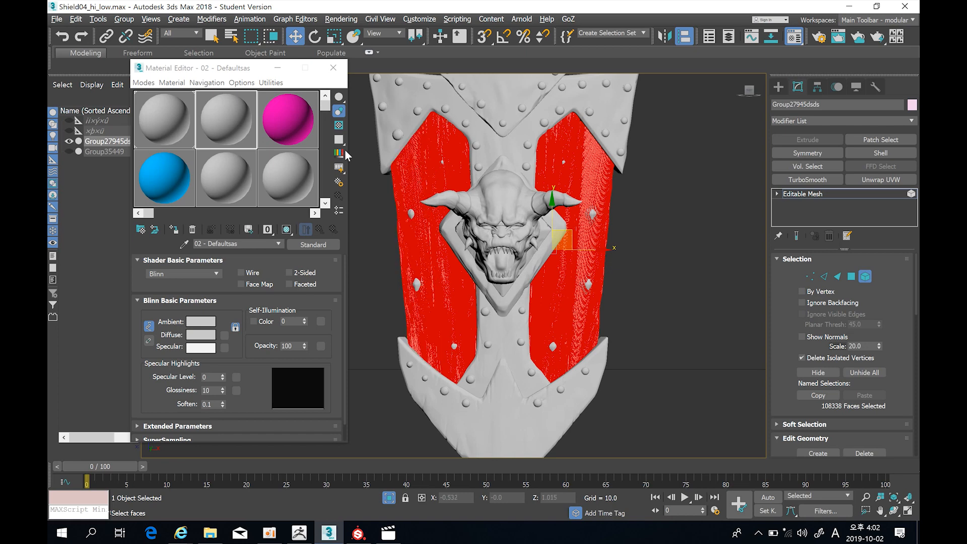
left_click_drag(297, 125, 401, 182)
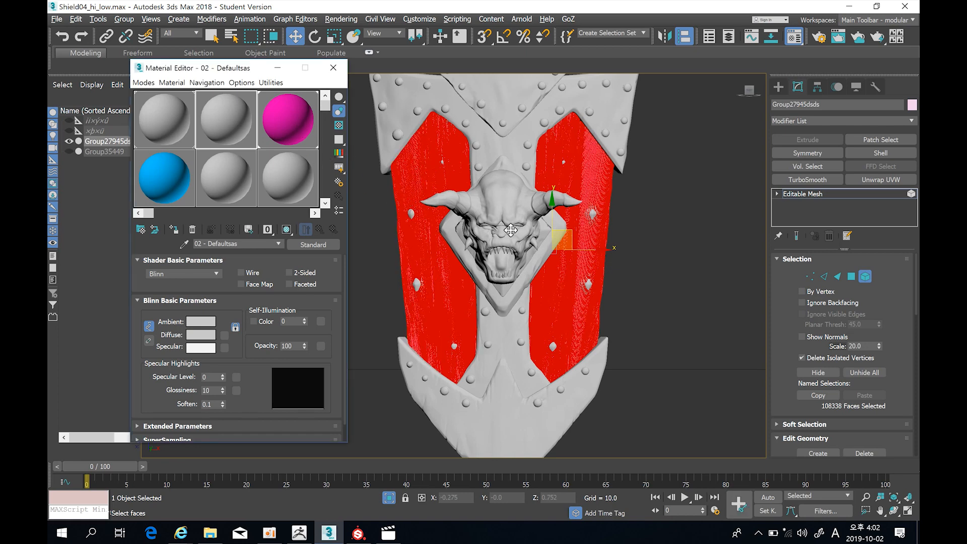
left_click(665, 260)
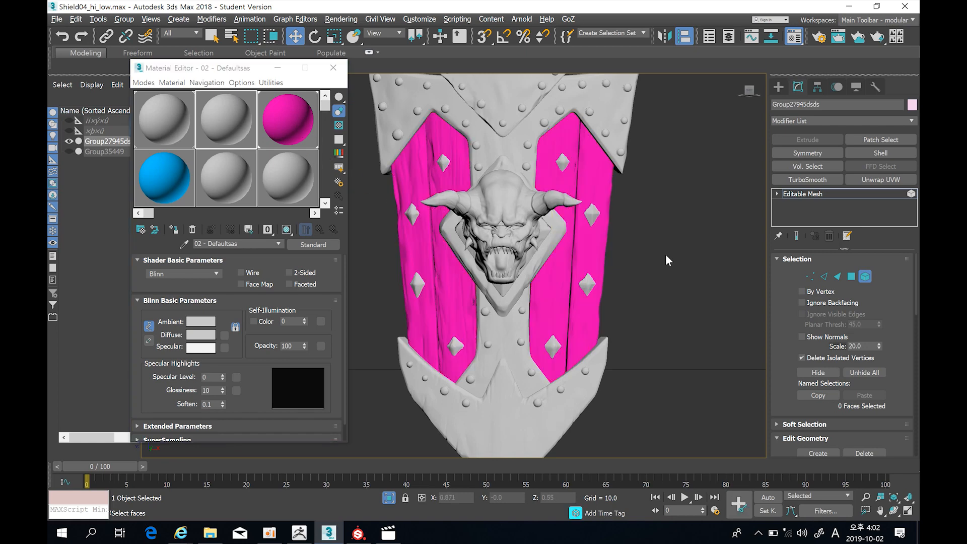
- Select the metal frame element together with the lower and upper metal plate elements of the shield
left_click(556, 162)
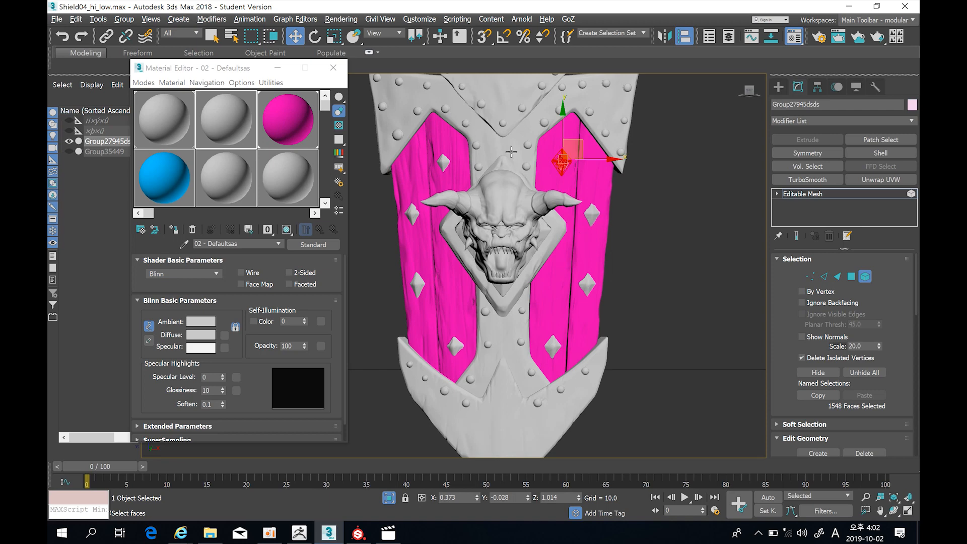
left_click(511, 152)
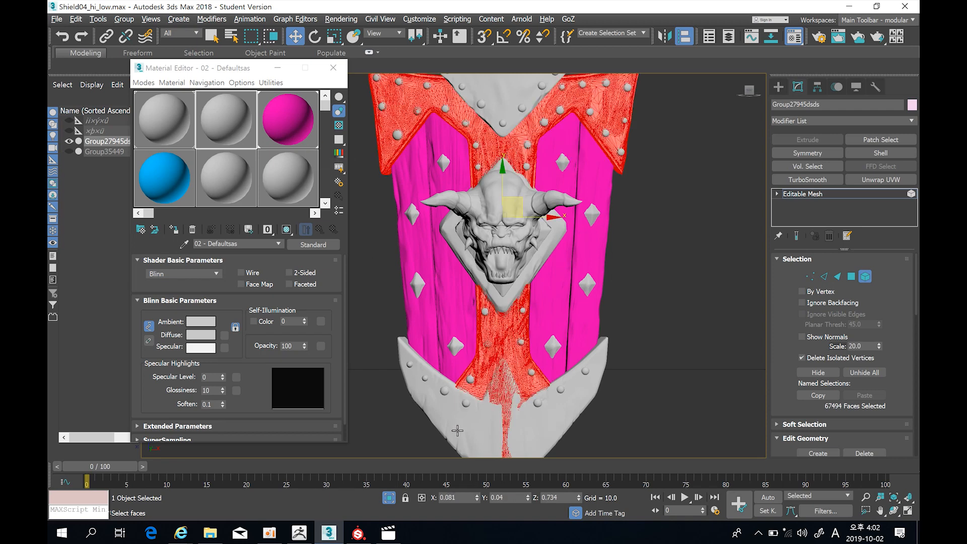
left_click(460, 429, "ctrl")
left_click(460, 109, "ctrl")
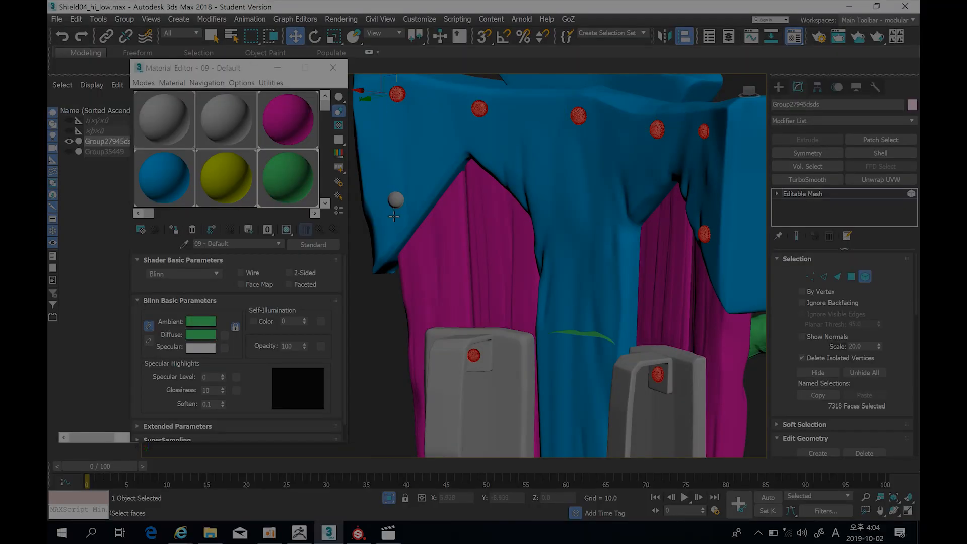
- Add the missed rivet to the rivet selection on the shield's back and assign a grey material to all selected rivets
left_click(397, 201)
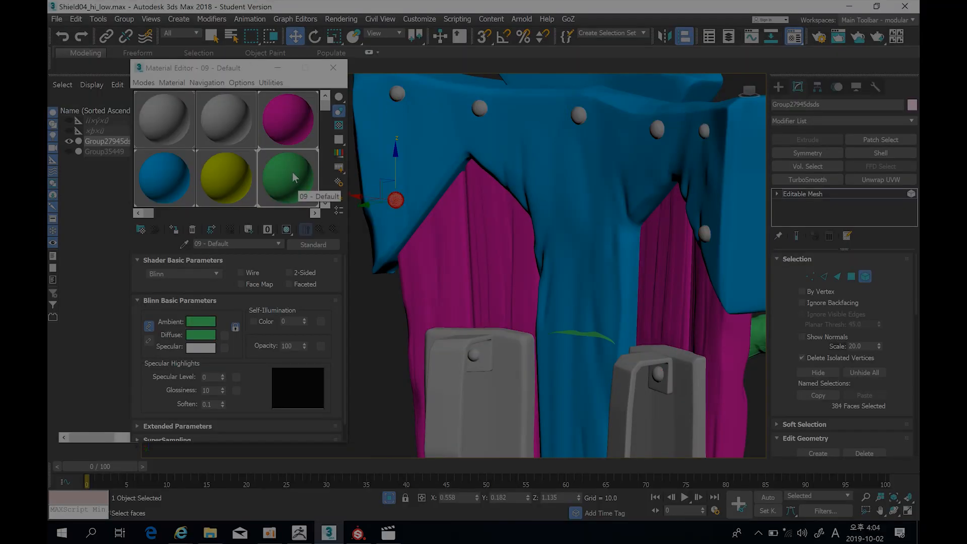
key("ctrl+a")
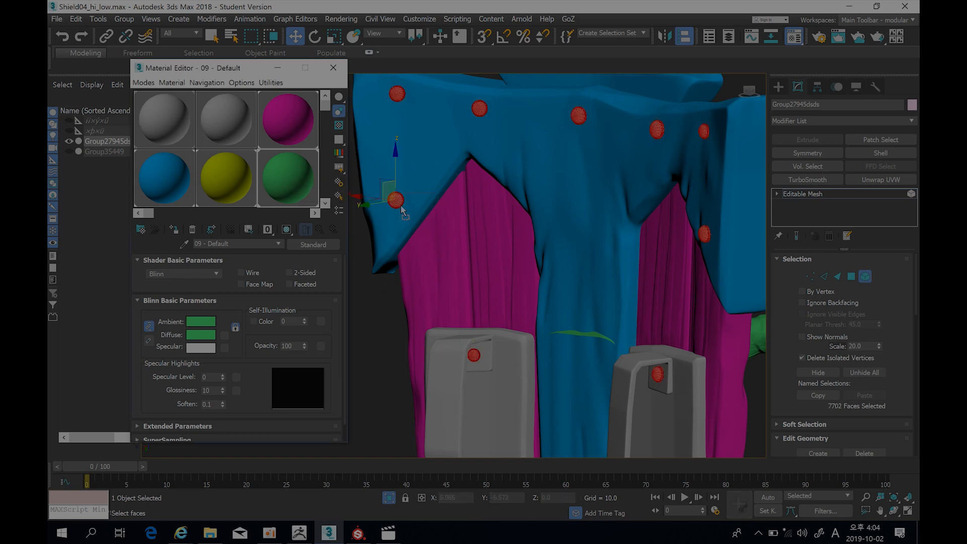
key("z")
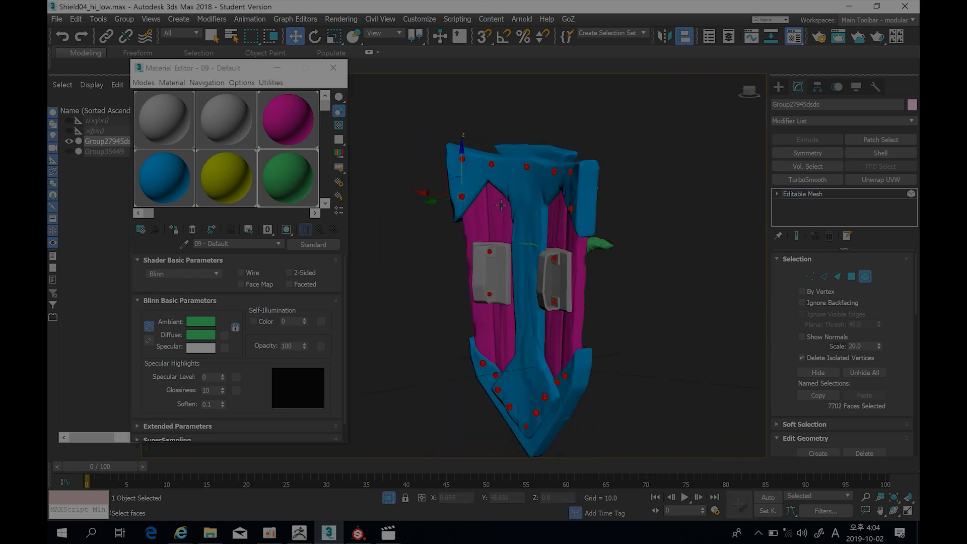
middle_click_drag(488, 251, 475, 253, "alt")
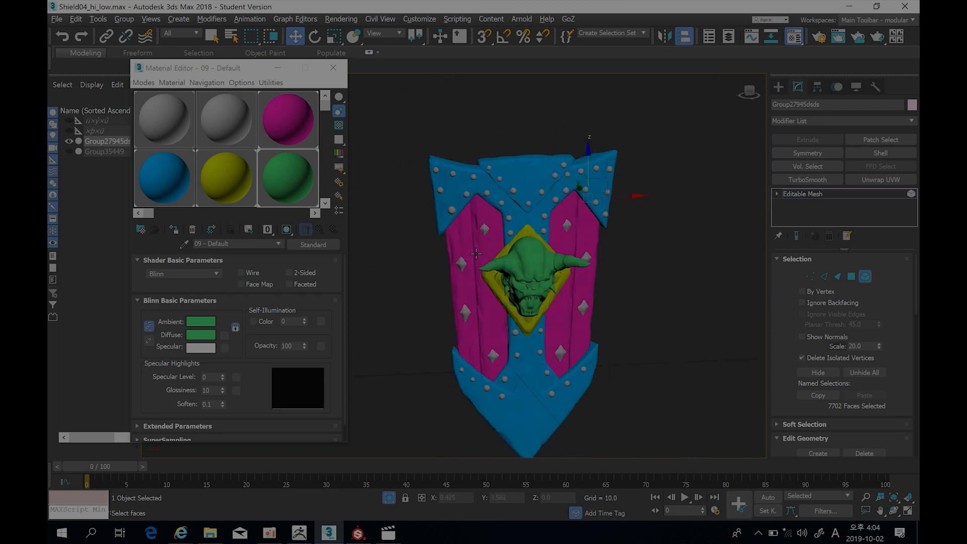
left_click(669, 254)
scroll(616, 263, "up", 4)
scroll(592, 315, "down", 3)
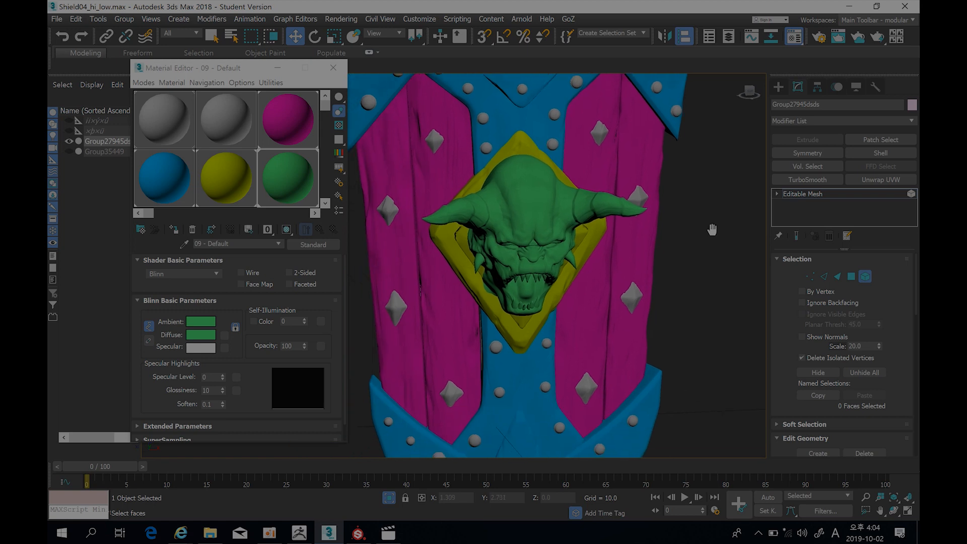
- Select the eight diamond studs on the magenta planks and assign them a grey material
middle_click_drag(592, 314, 689, 255)
left_click(616, 346)
left_click(648, 281, "ctrl")
left_click(652, 210, "ctrl")
left_click(625, 167, "ctrl")
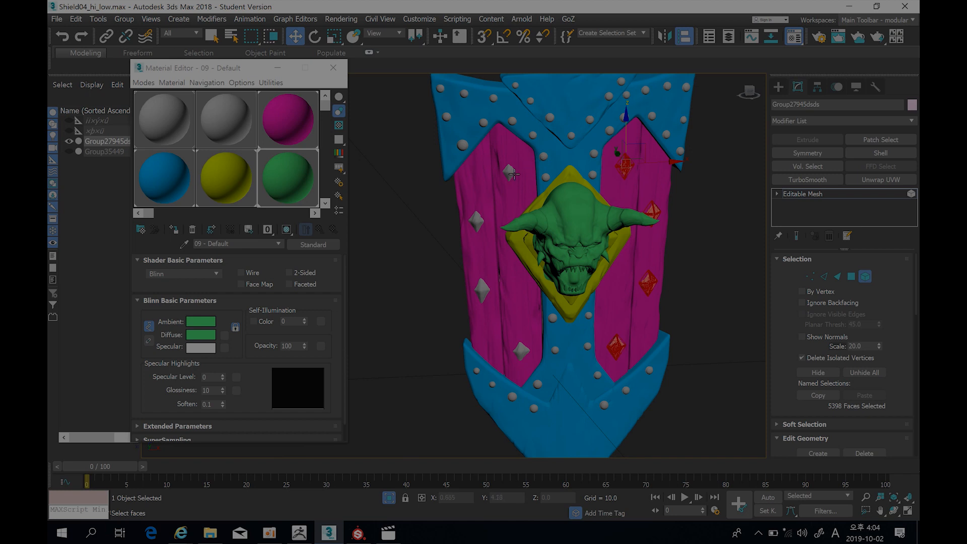
left_click(510, 170, "ctrl")
left_click(476, 220, "ctrl")
left_click(483, 290, "ctrl")
left_click(520, 351, "ctrl")
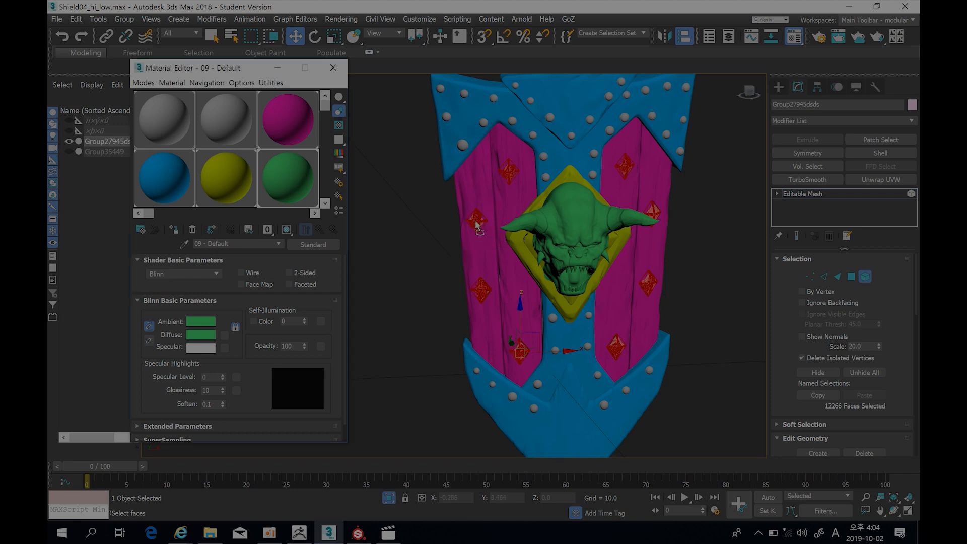
left_click(396, 238)
middle_click_drag(480, 341, 485, 303)
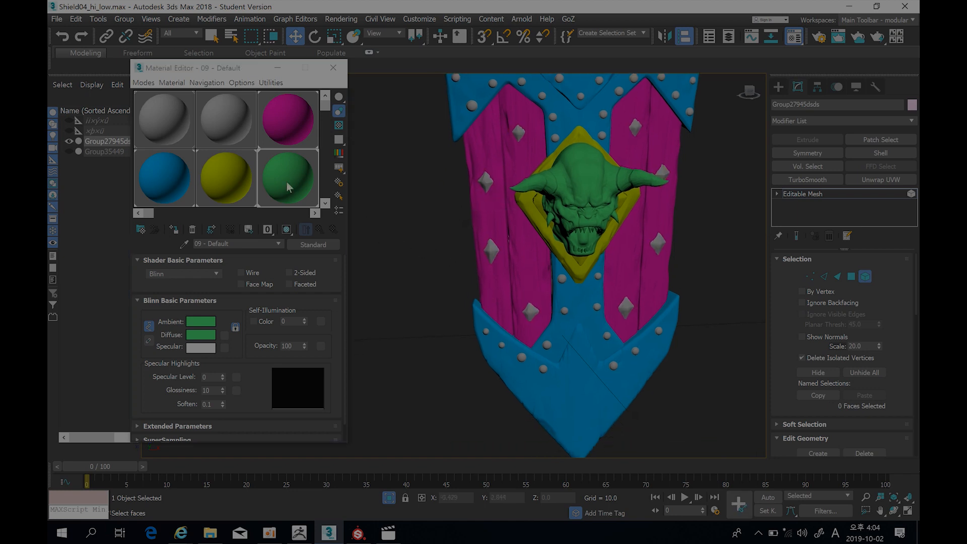
- Select a single diamond stud on the outer plank beside the demon head and assign it the green 09 - Default material
scroll(477, 213, "up", 4)
scroll(477, 228, "up", 3)
left_click(502, 121)
left_click_drag(286, 174, 502, 127)
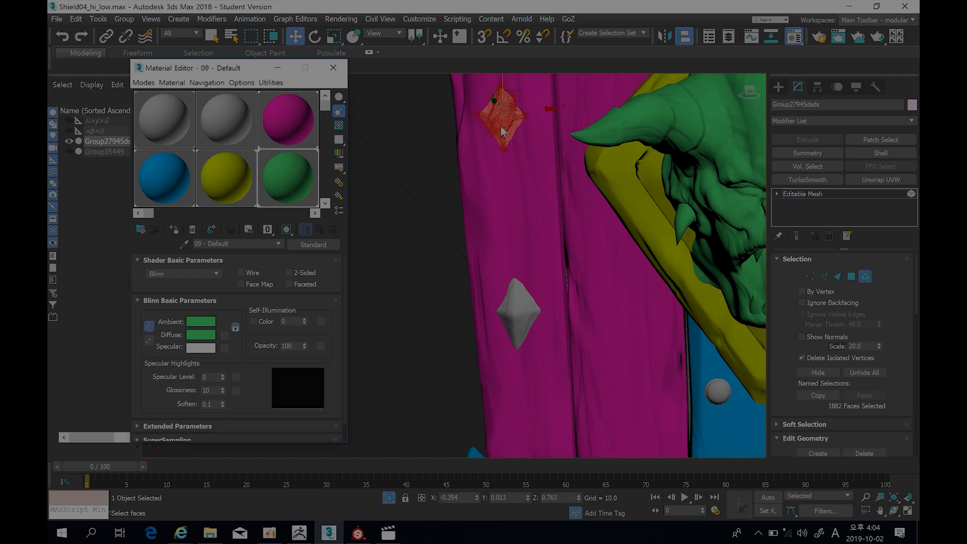
left_click(393, 173)
middle_click_drag(495, 91, 500, 115)
left_click(501, 123)
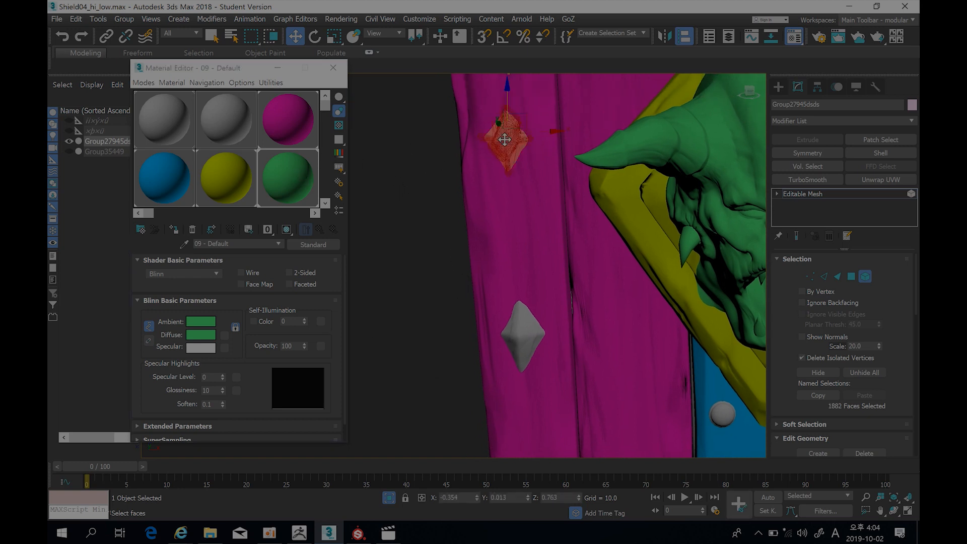
scroll(499, 256, "down", 4)
middle_click_drag(490, 247, 507, 274, "alt")
left_click(467, 270)
middle_click_drag(463, 230, 460, 244)
left_click(502, 123)
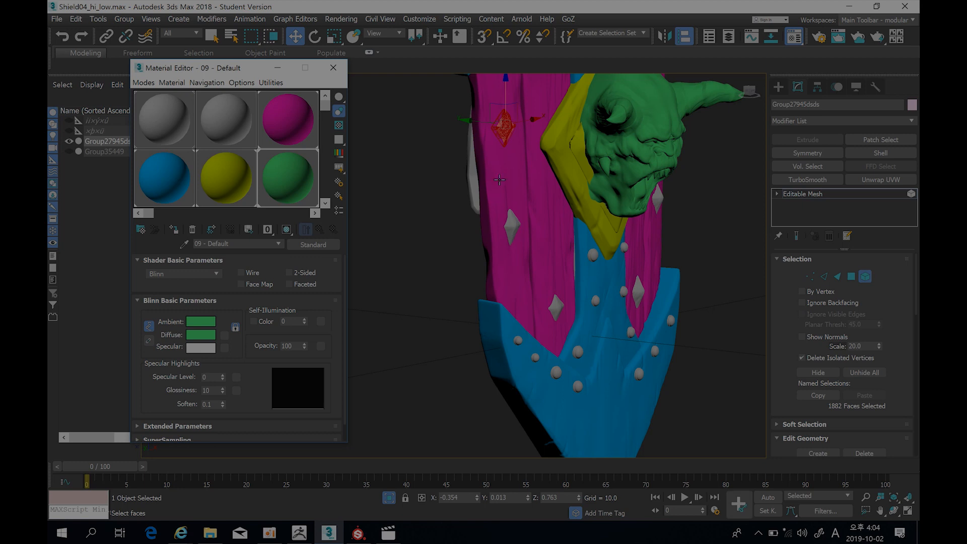
left_click_drag(289, 171, 513, 140)
left_click(411, 191)
- Assign the grey 02 - Defaultsas material to the bracket elements of both handles on the shield's back, renaming it 02 - Defaultsasxzx
scroll(499, 249, "down", 3)
mouse_move(498, 259)
middle_mouse_down("alt")
mouse_move(429, 261)
mouse_move(491, 251)
middle_mouse_up("alt")
left_click(509, 218)
left_click(578, 211, "ctrl")
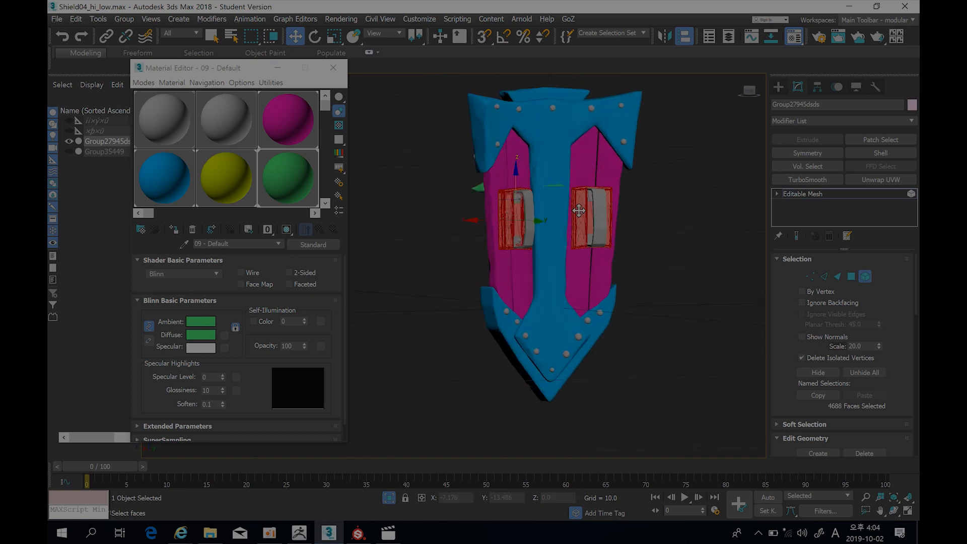
left_click(596, 209)
left_click(529, 210, "ctrl")
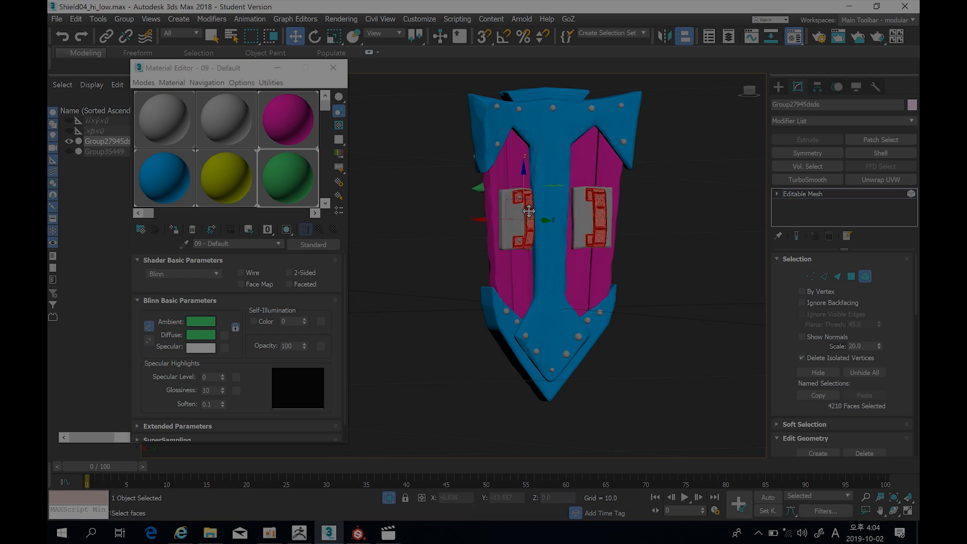
left_click(229, 124)
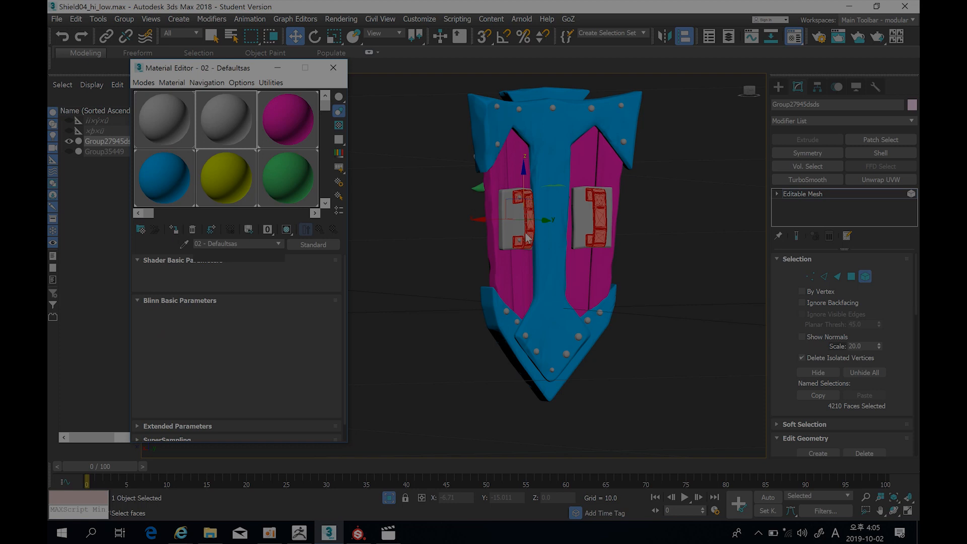
left_click_drag(529, 239, 529, 239)
left_click(545, 309)
left_click_drag(272, 135, 530, 225)
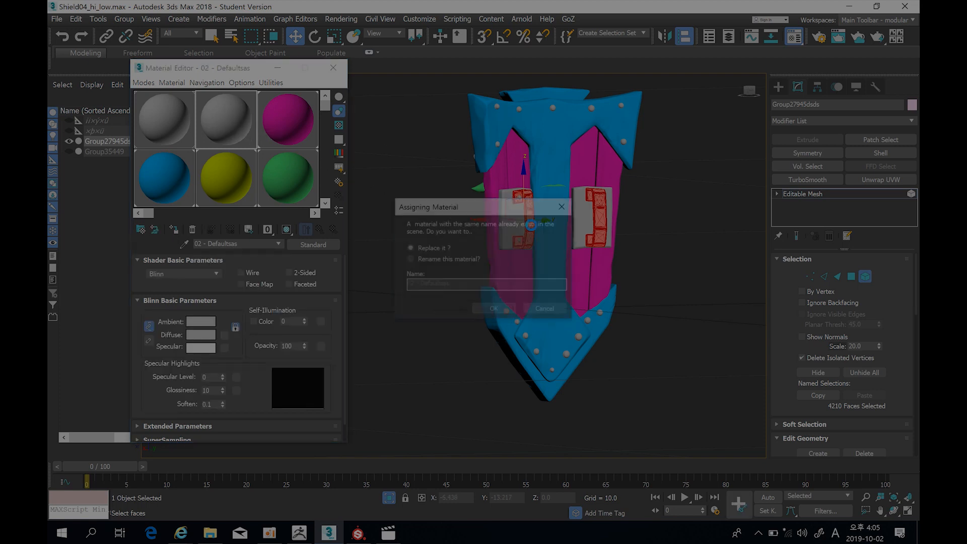
left_click(456, 258)
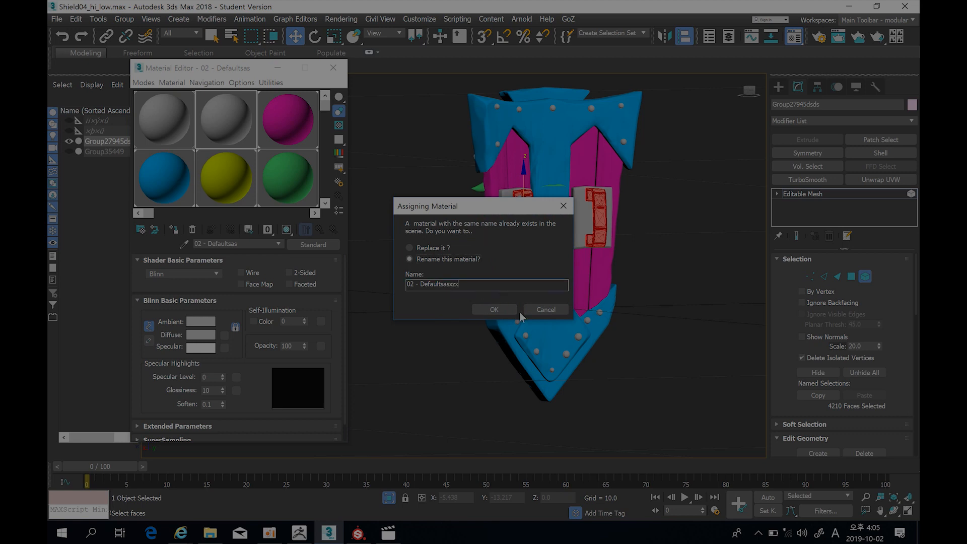
type("xzx")
left_click(511, 311)
left_click(691, 262)
- Select the base plates of both handles on the shield's back and assign them the magenta 03 - Default material
left_click(524, 225)
left_click(580, 218, "ctrl")
left_click(159, 117)
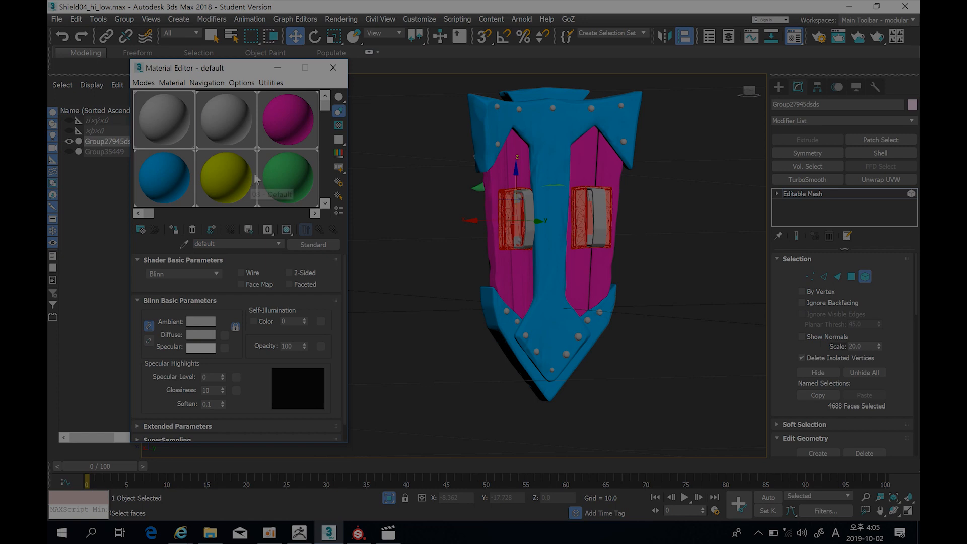
left_click(282, 117)
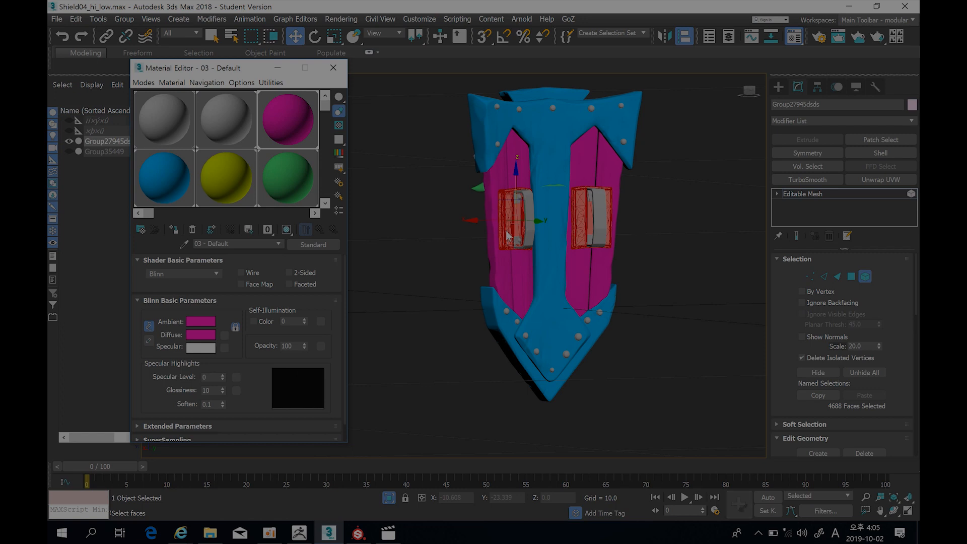
left_click(653, 249)
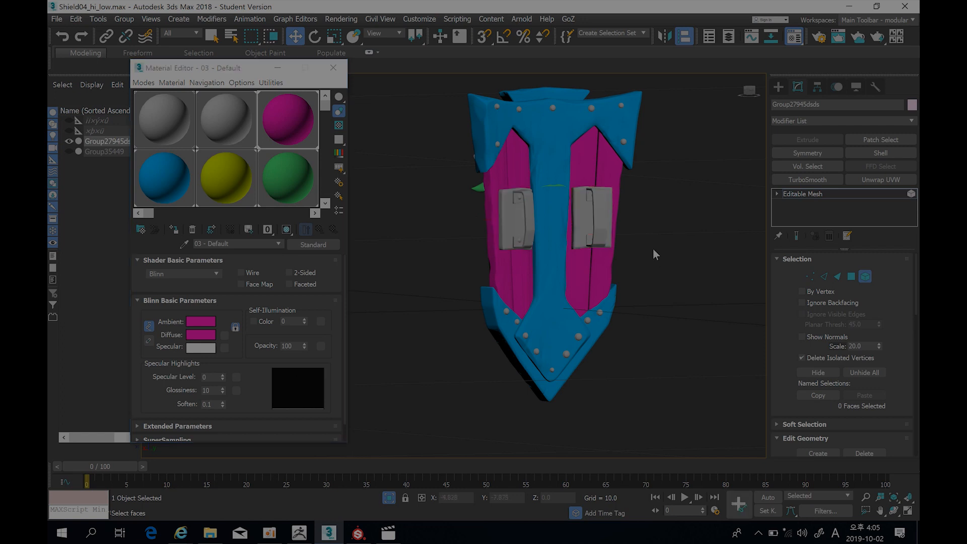
left_click(519, 217)
left_click(579, 217, "ctrl")
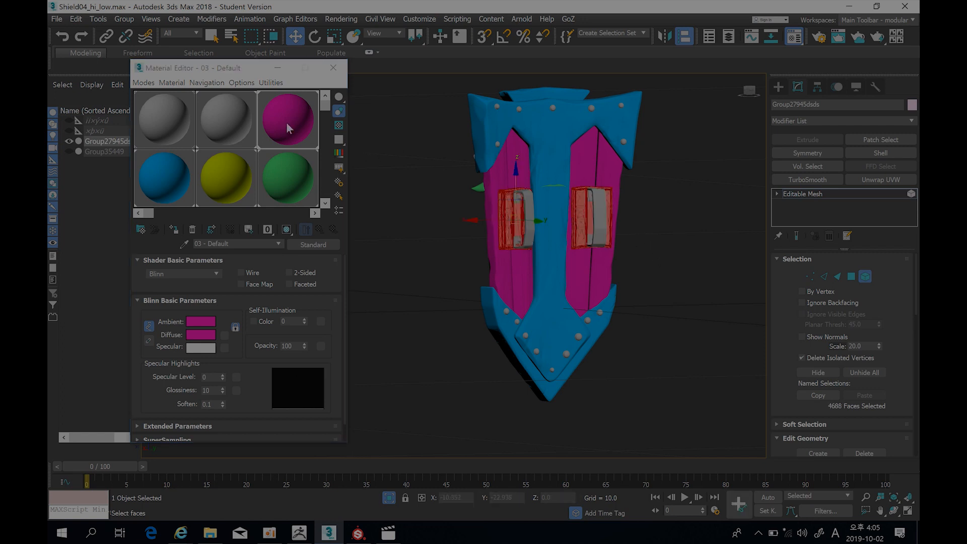
left_click_drag(285, 111, 510, 228)
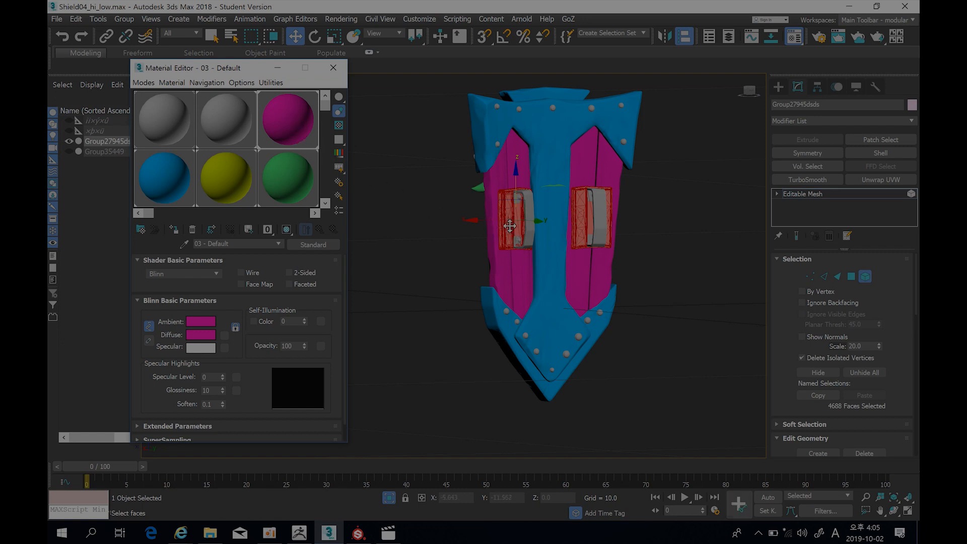
left_click(462, 245)
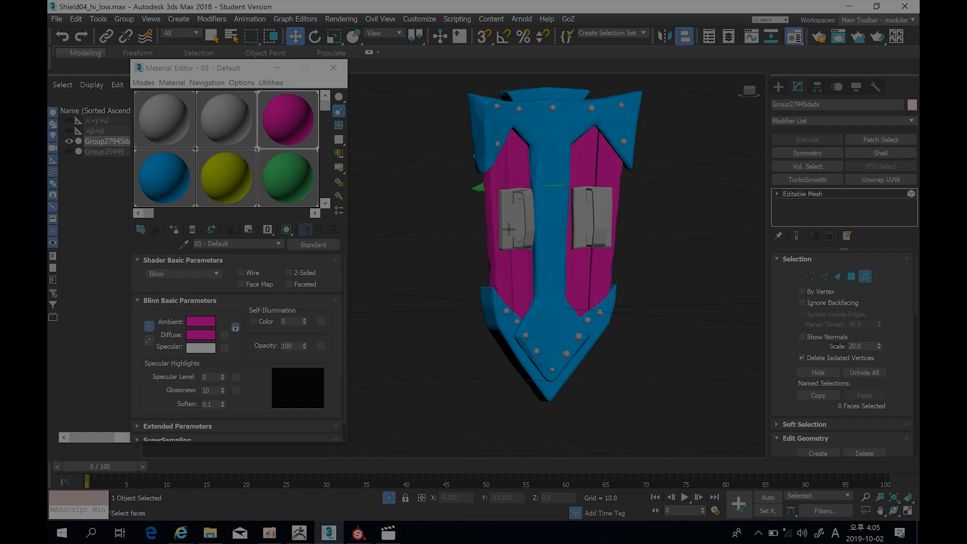
- Convert the high-poly shield from an Editable Mesh to an Editable Poly
middle_click_drag(486, 242, 486, 252)
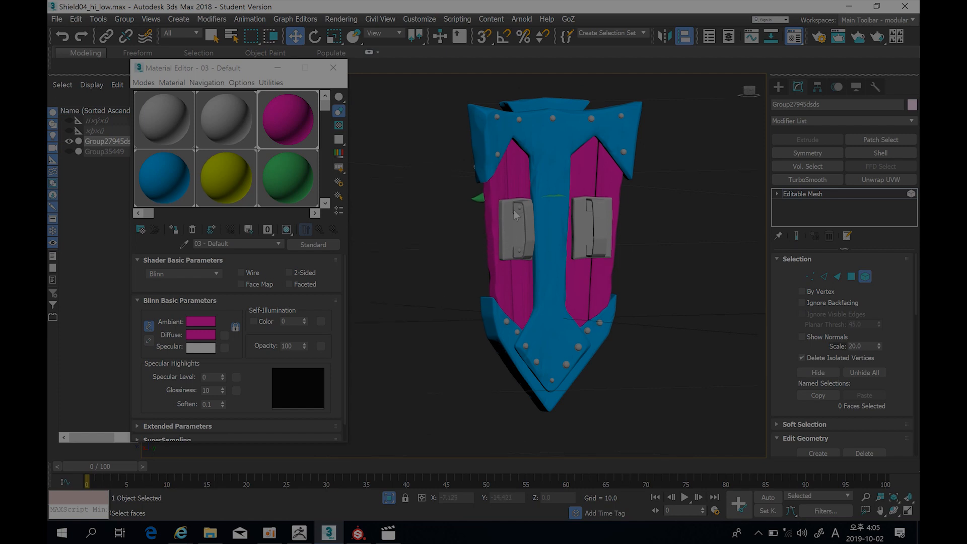
right_click(512, 202)
mouse_move(568, 334)
left_click(667, 342)
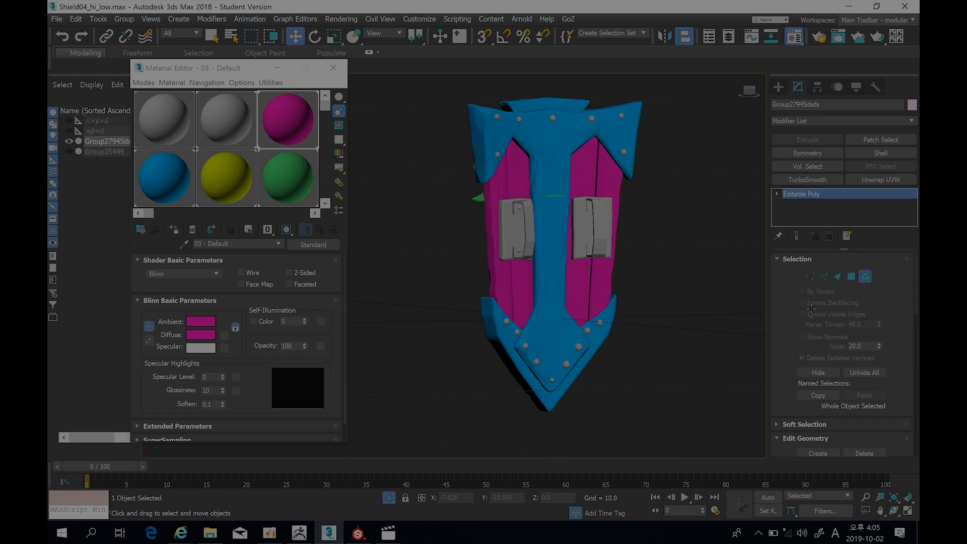
left_click(506, 236)
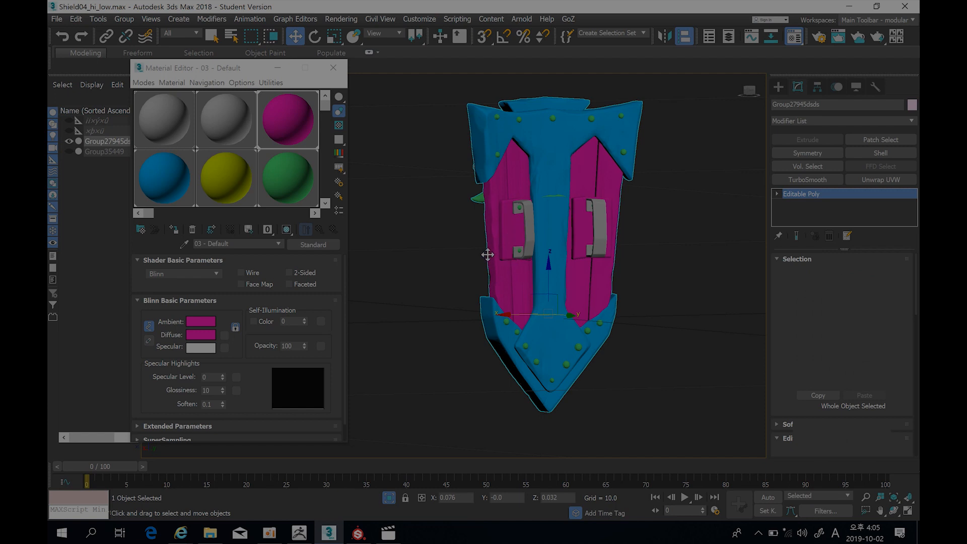
mouse_move(512, 255)
middle_mouse_down("alt")
mouse_move(453, 248)
mouse_move(553, 272)
mouse_move(590, 257)
mouse_move(582, 294)
middle_mouse_up("alt")
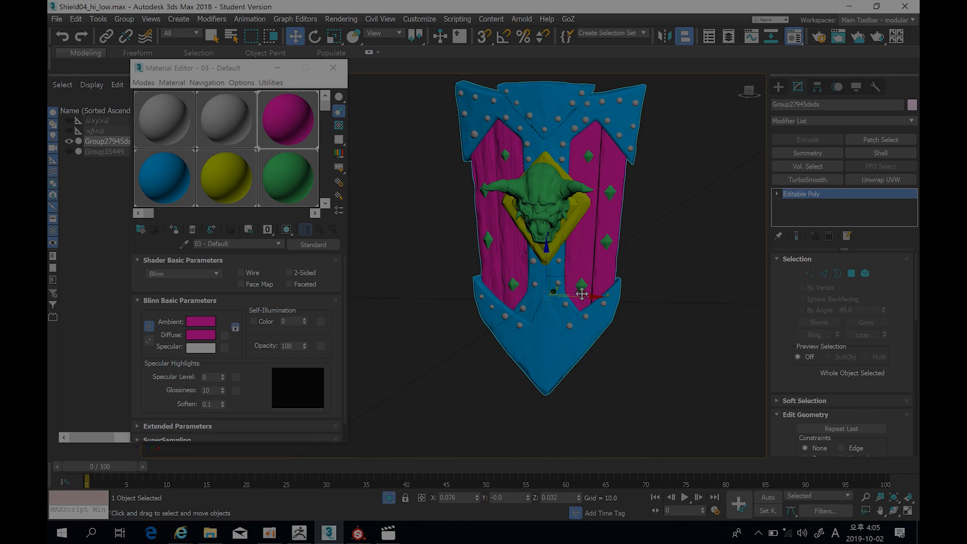
- Select the thirteen rivets on the lower part of the shield's blue front frame as elements
left_click(865, 273)
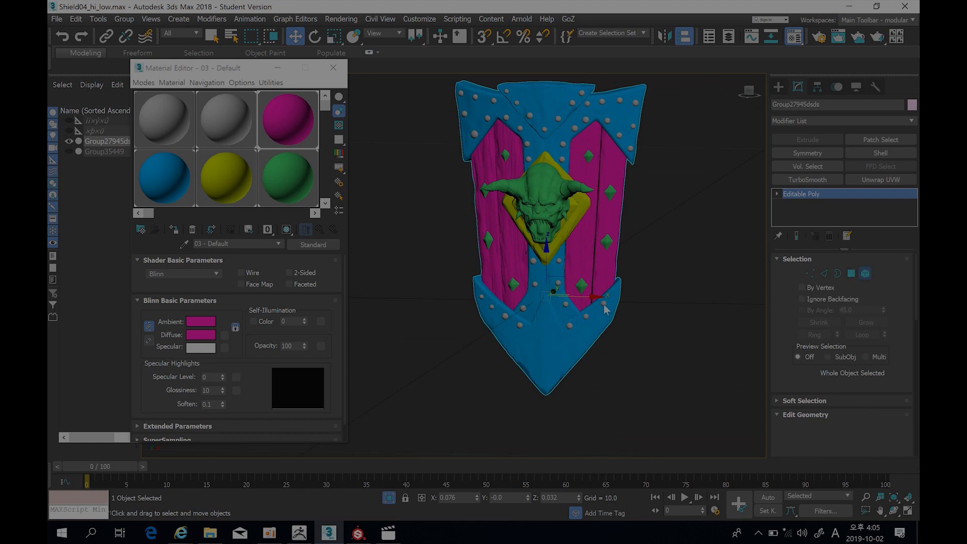
scroll(599, 307, "up", 4)
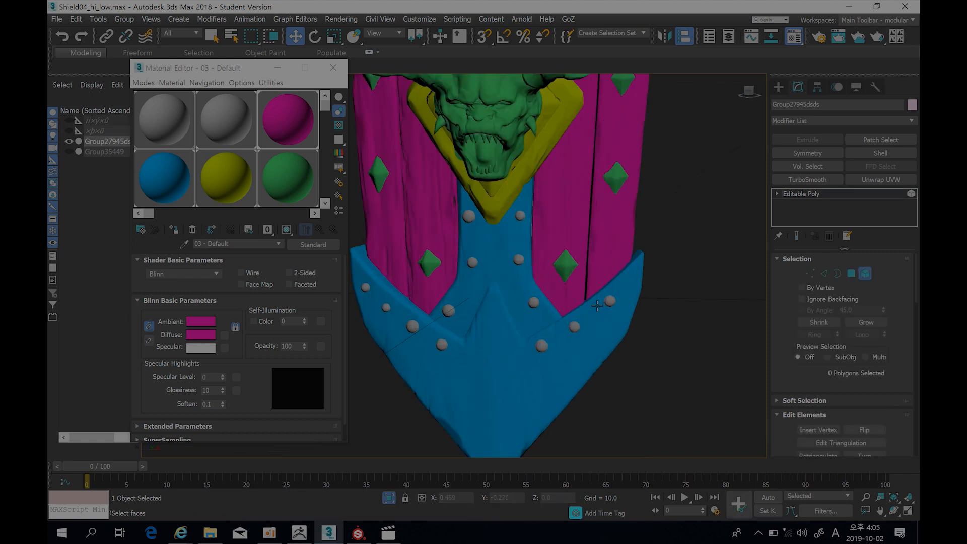
left_click(609, 301)
left_click(573, 328, "ctrl")
left_click(541, 346, "ctrl")
left_click(534, 302, "ctrl")
left_click(518, 259, "ctrl")
left_click(520, 215, "ctrl")
left_click(469, 216, "ctrl")
left_click(471, 262, "ctrl")
left_click(448, 311, "ctrl")
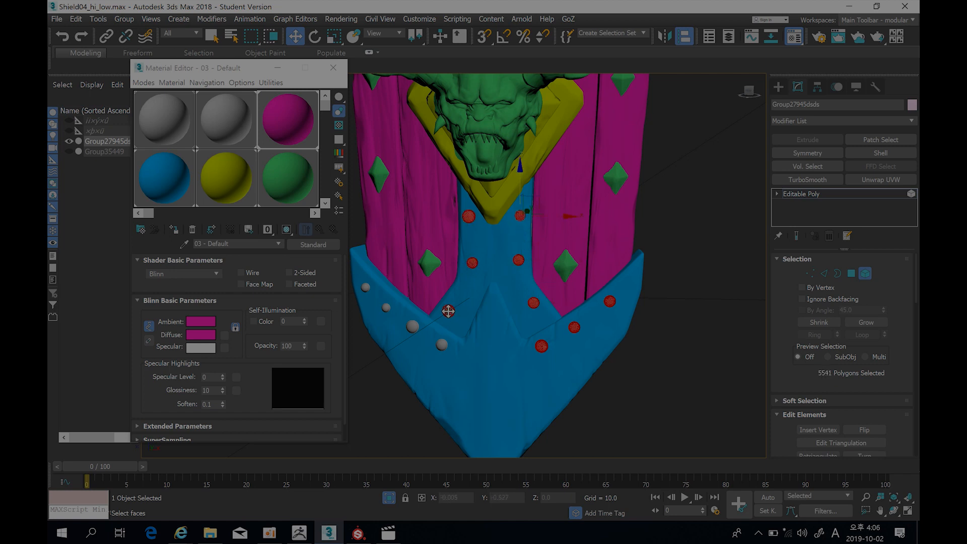
left_click(441, 345, "ctrl")
left_click(412, 326, "ctrl")
left_click(386, 307, "ctrl")
left_click(364, 287, "ctrl")
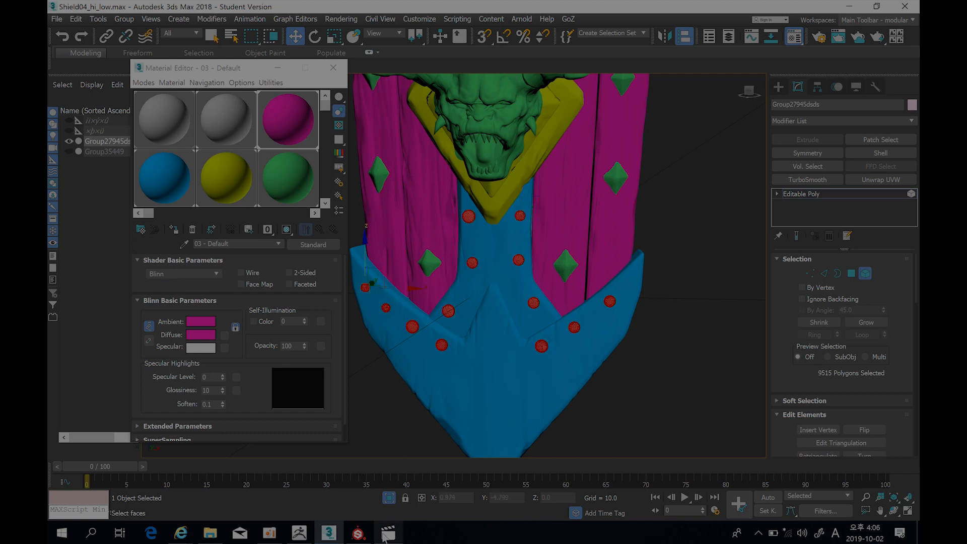
left_click(270, 534)
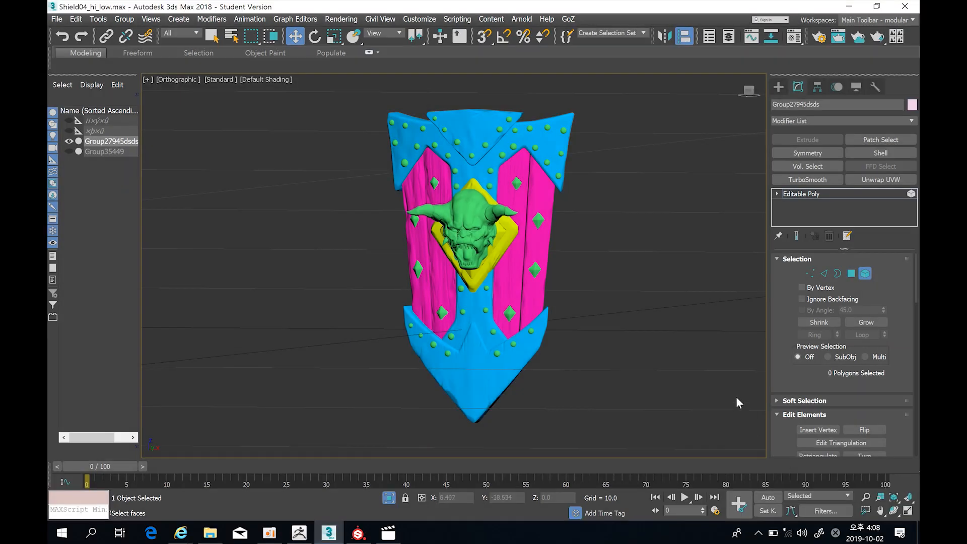
- Export the high-poly shield as the FBX file shield_hires, replacing the existing file and keeping the current export settings
middle_click_drag(519, 315, 463, 310, "alt")
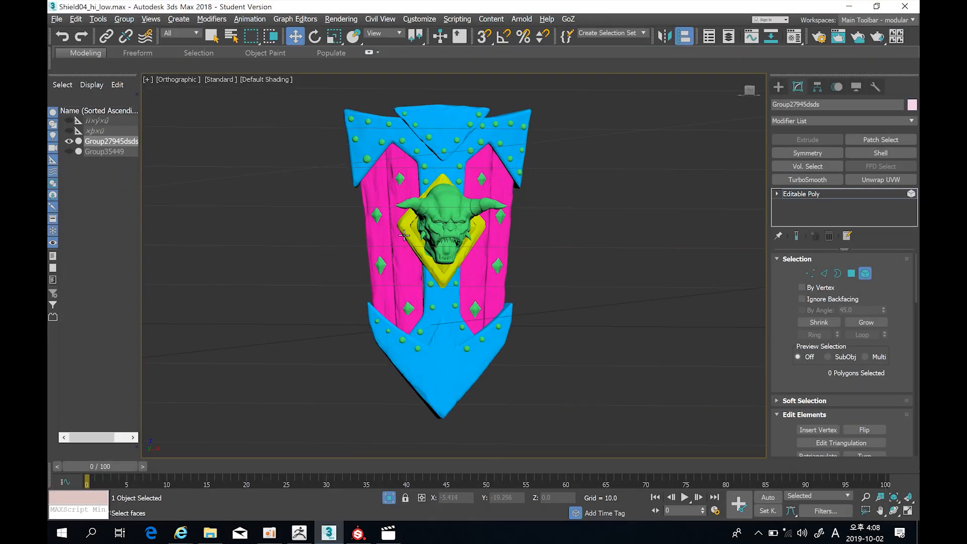
left_click(53, 21)
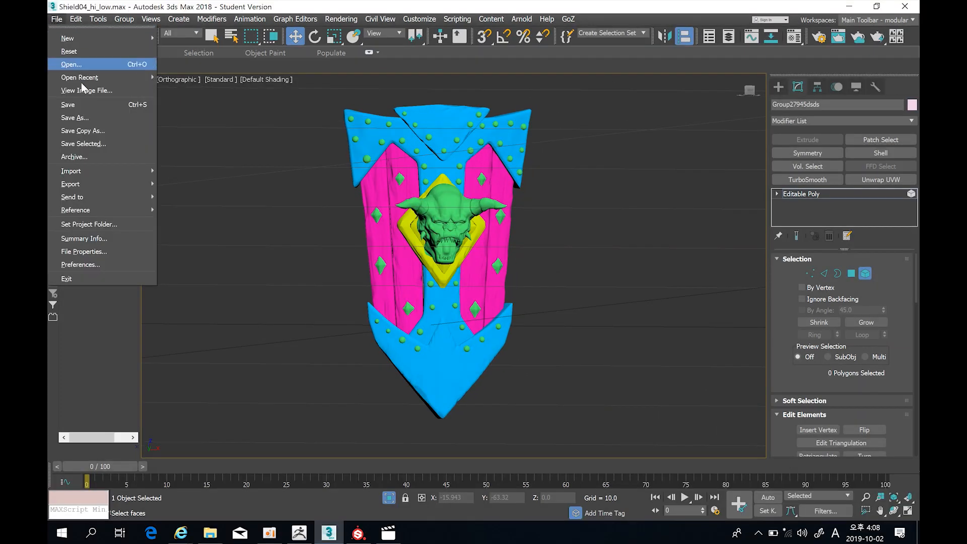
mouse_move(102, 187)
left_click(204, 202)
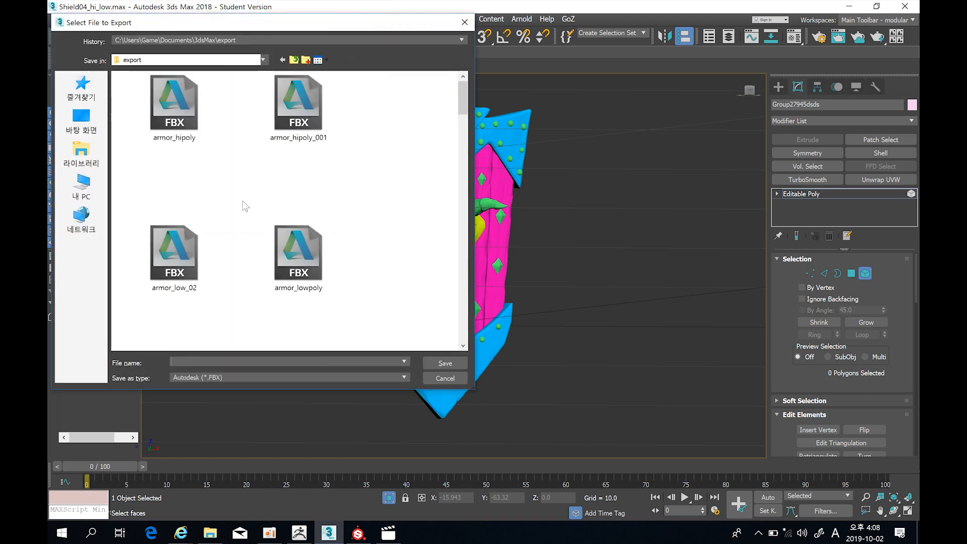
left_click_drag(463, 101, 480, 246)
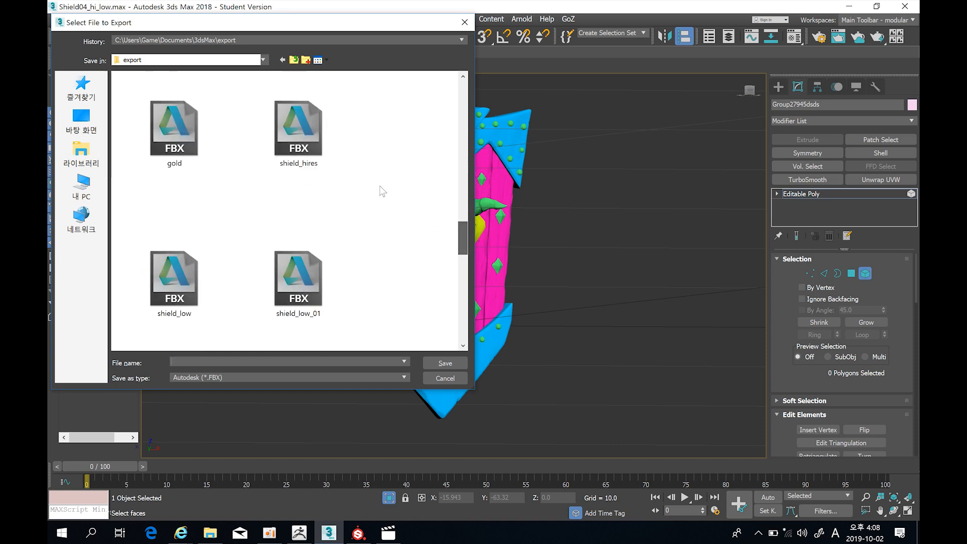
left_click(323, 152)
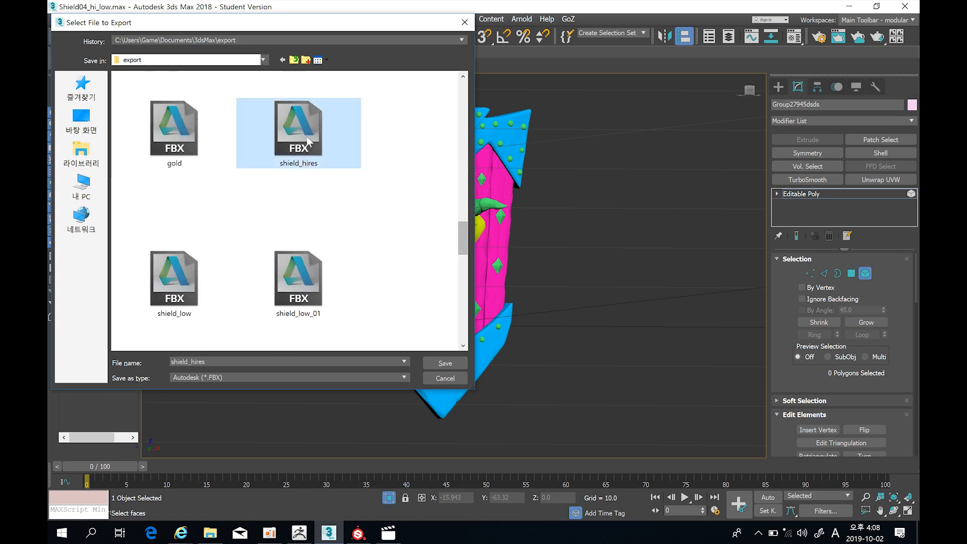
left_click(445, 363)
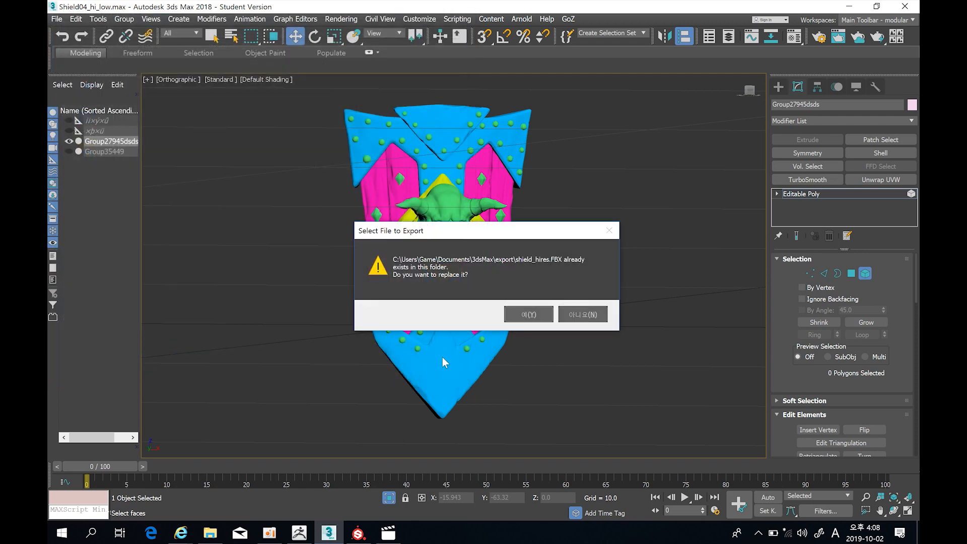
left_click(524, 316)
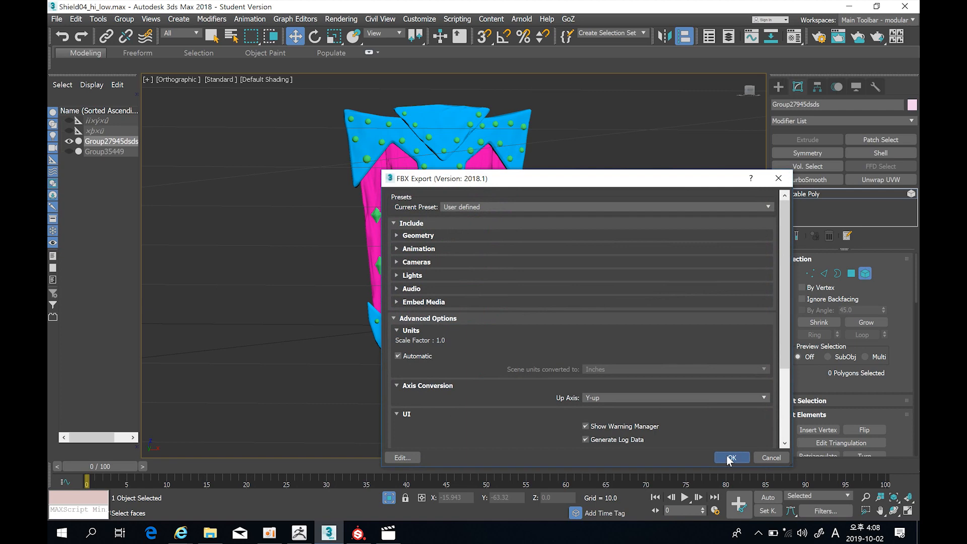
left_click(731, 457)
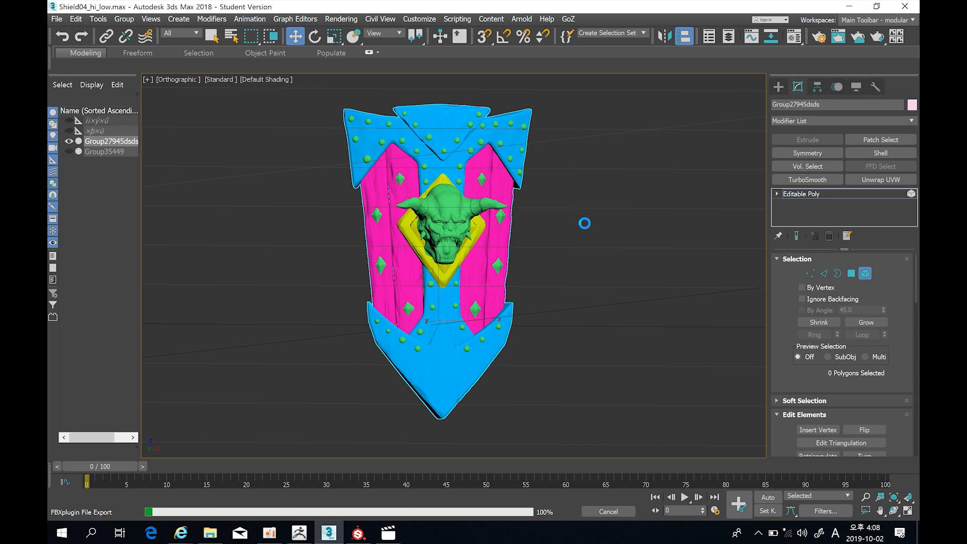
- Show the low-poly shield Group35449 together with the high-poly Group27945dsds in the front view
left_click(69, 152)
left_click(68, 142)
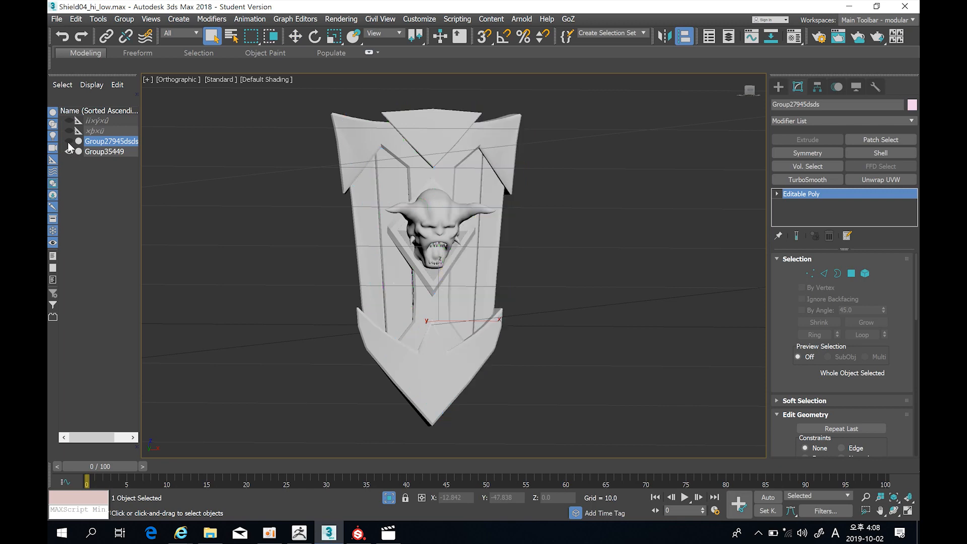
left_click(70, 142)
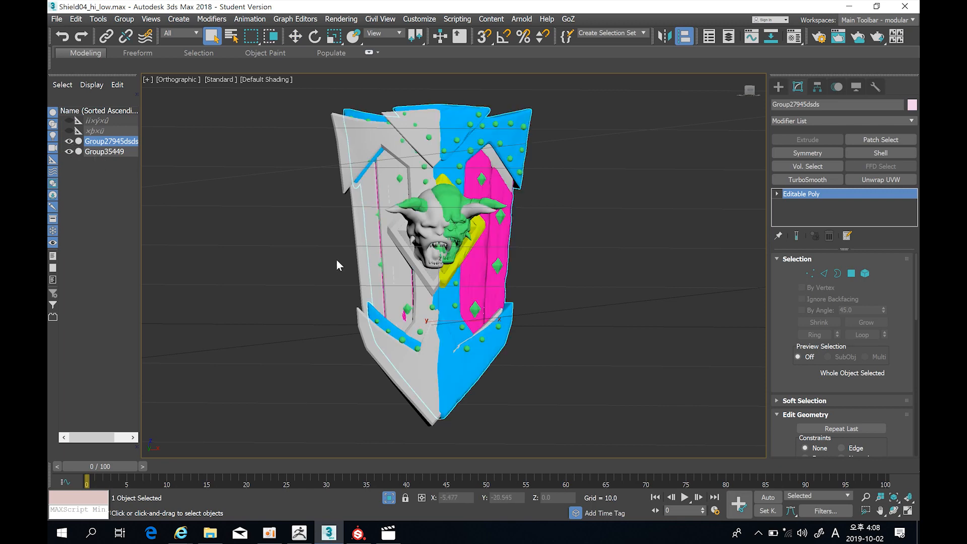
key("f")
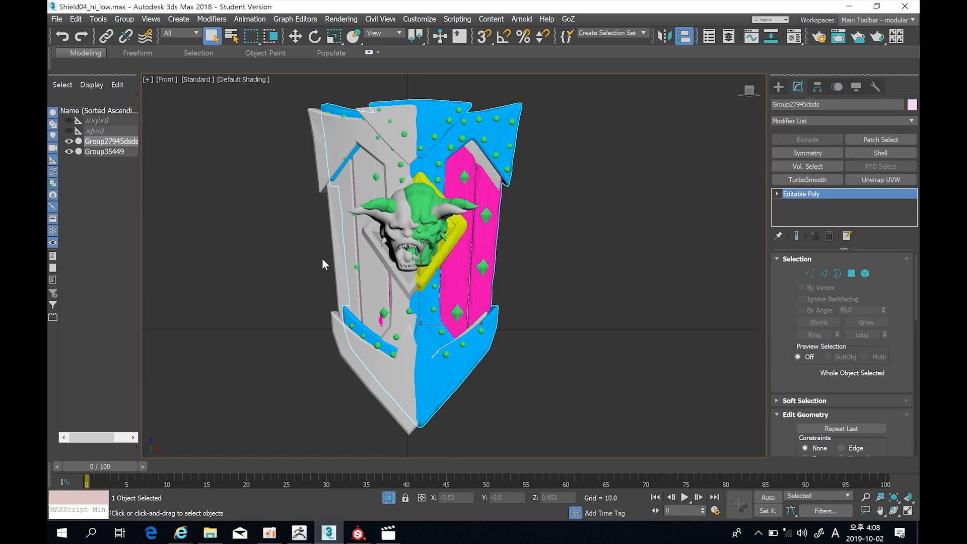
- Move the low-poly shield Group35449 over the high-poly shield in the front view, to about X 0.078 and Z 0.033
left_click(103, 151)
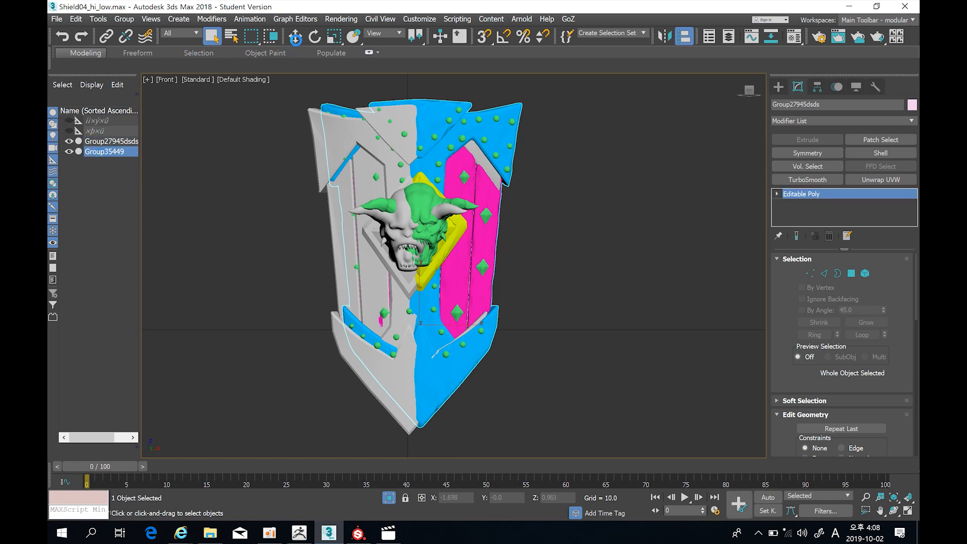
left_click(295, 36)
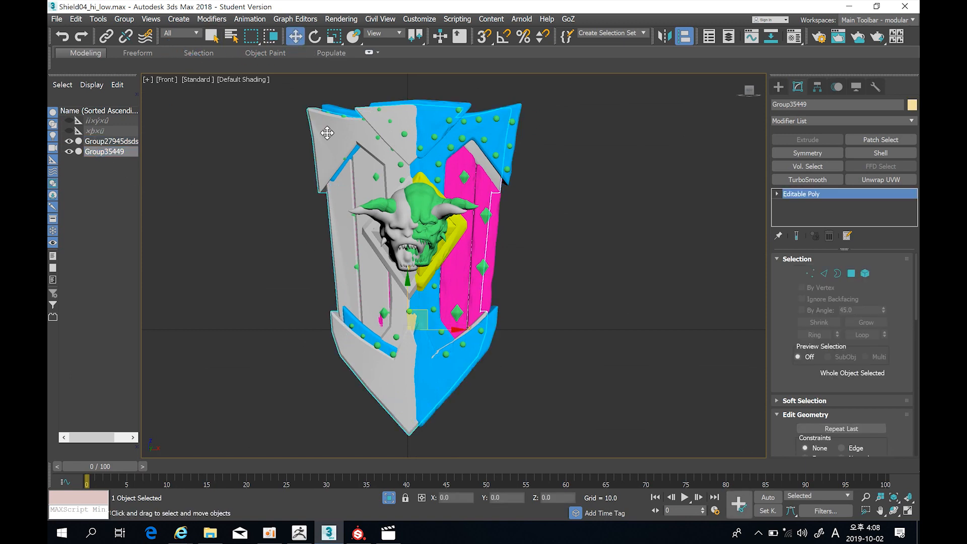
left_click_drag(445, 329, 455, 328)
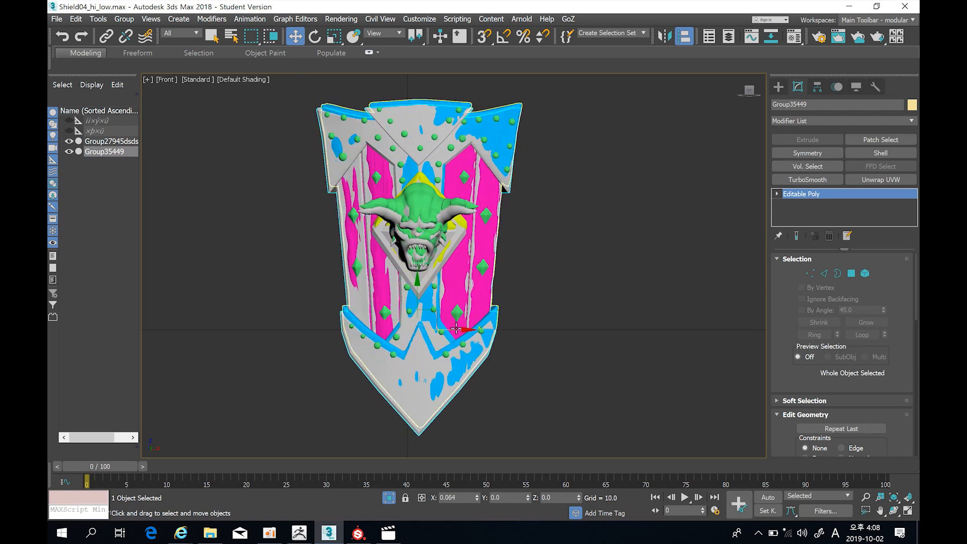
middle_click_drag(433, 307, 430, 323)
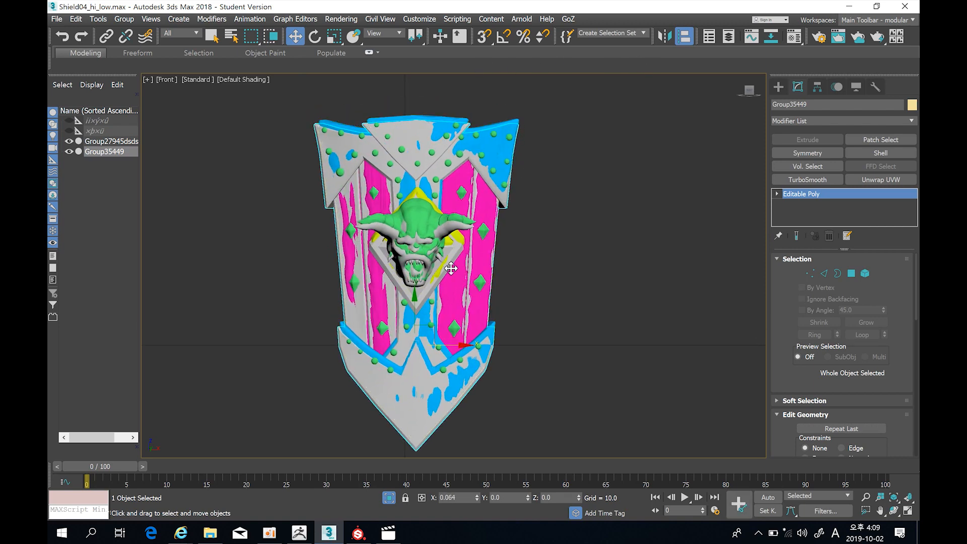
left_click_drag(435, 327, 437, 314)
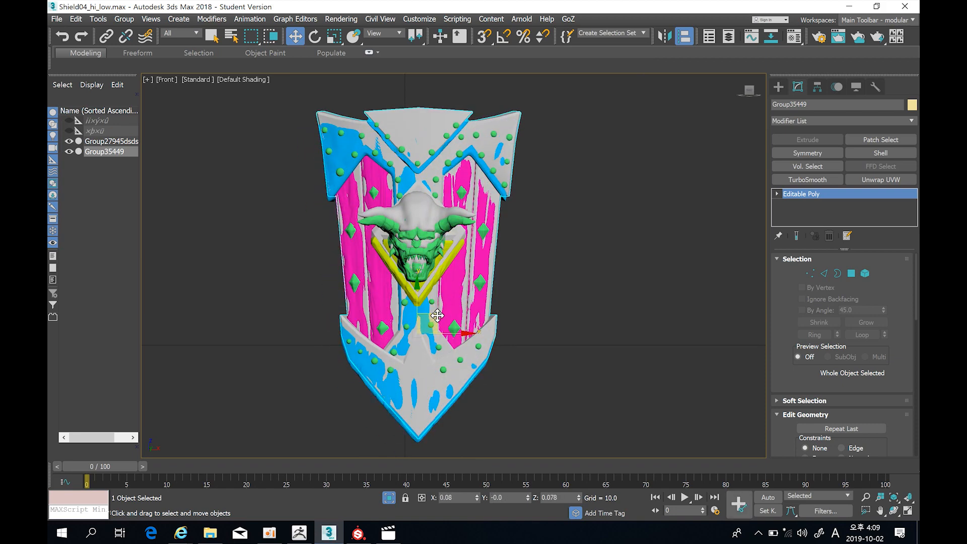
scroll(442, 269, "up", 5)
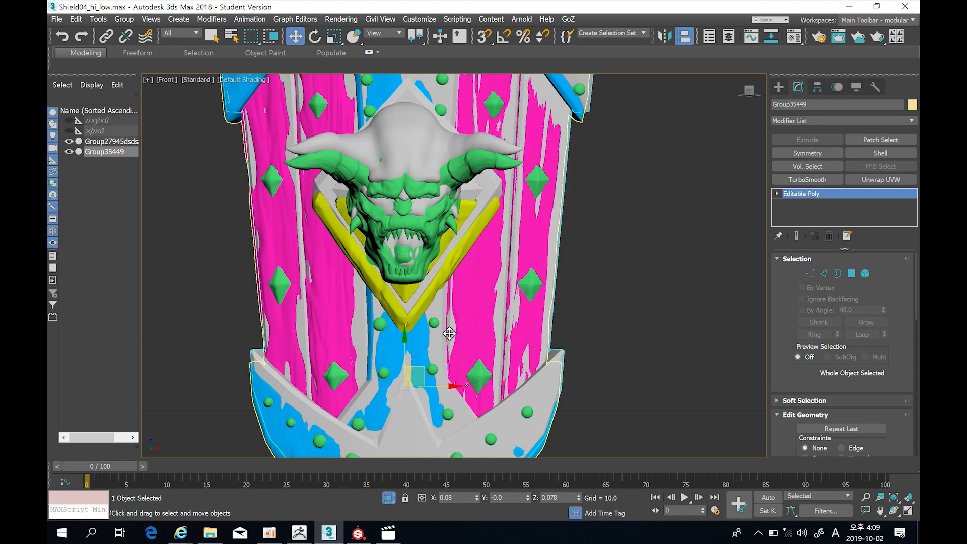
left_click_drag(434, 292, 430, 307)
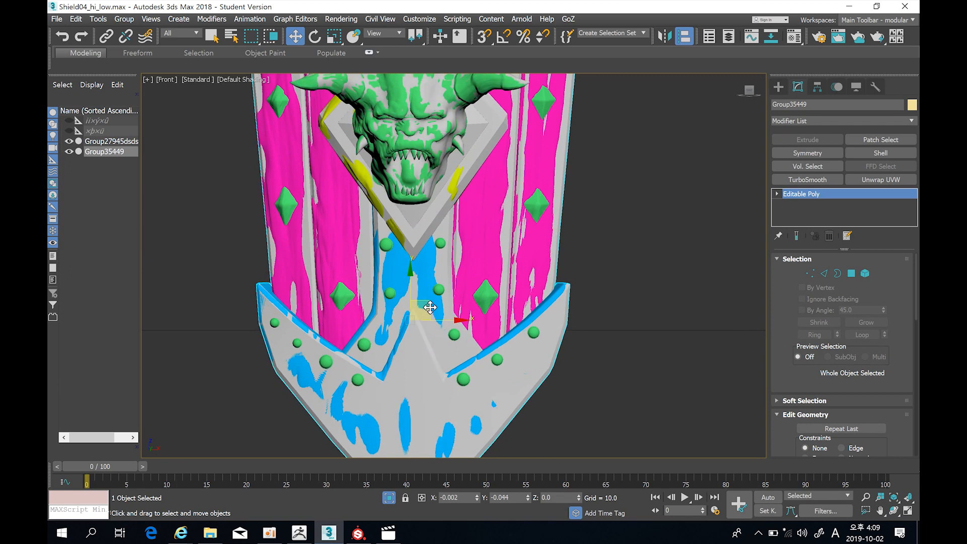
scroll(430, 307, "down", 5)
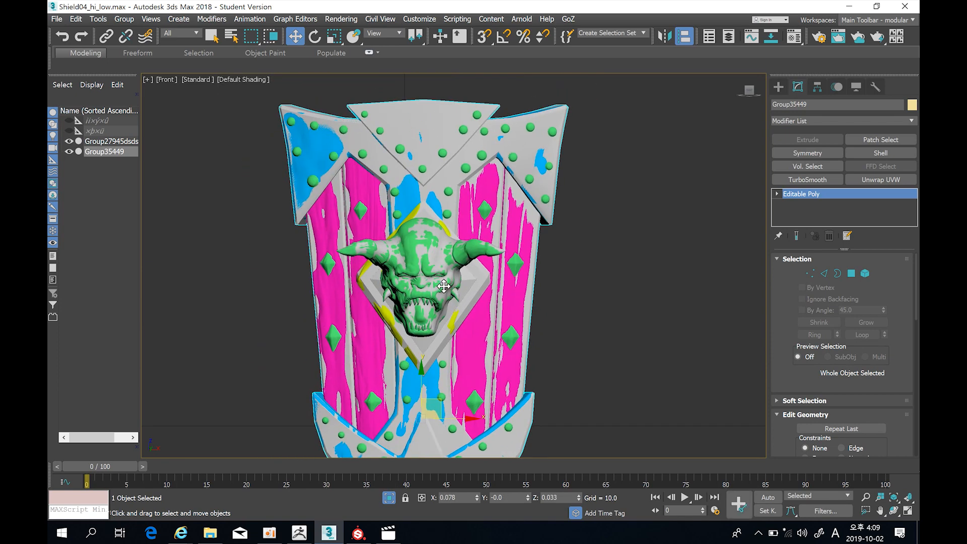
- Check the low-poly shield's alignment with the high-poly shield in the left and front views
key("l")
middle_click_drag(466, 264, 475, 302)
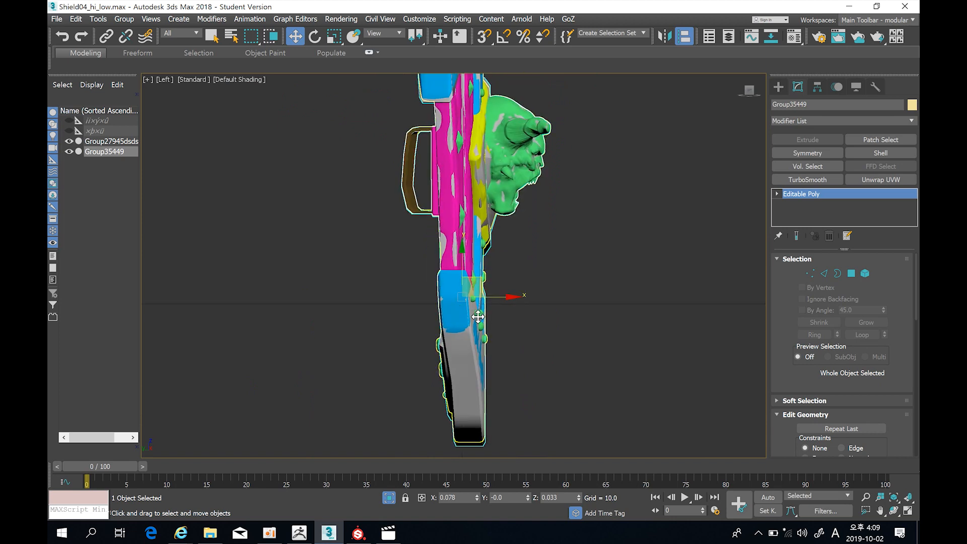
left_click_drag(502, 298, 502, 299)
key("f")
scroll(474, 208, "down", 4)
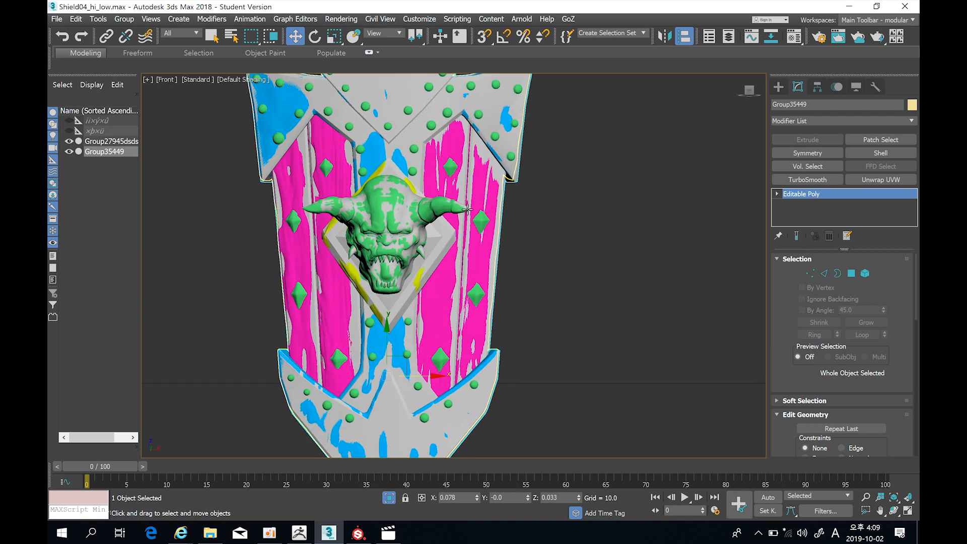
left_click(582, 329)
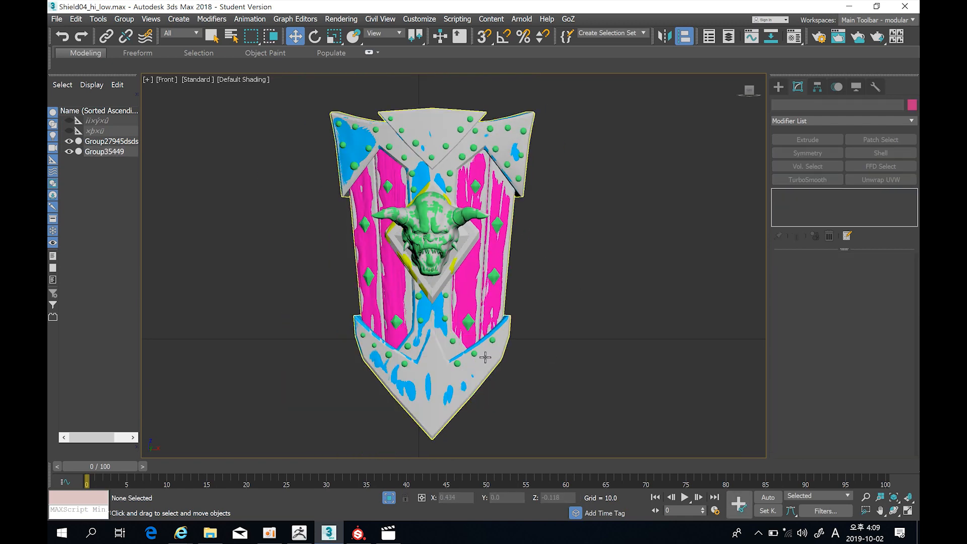
key("ctrl+z")
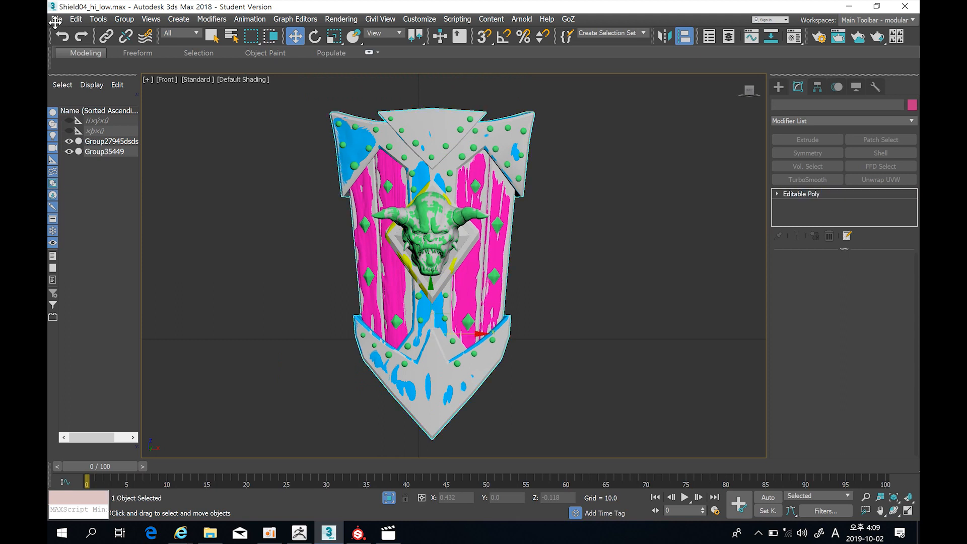
left_click(55, 20)
left_click(81, 106)
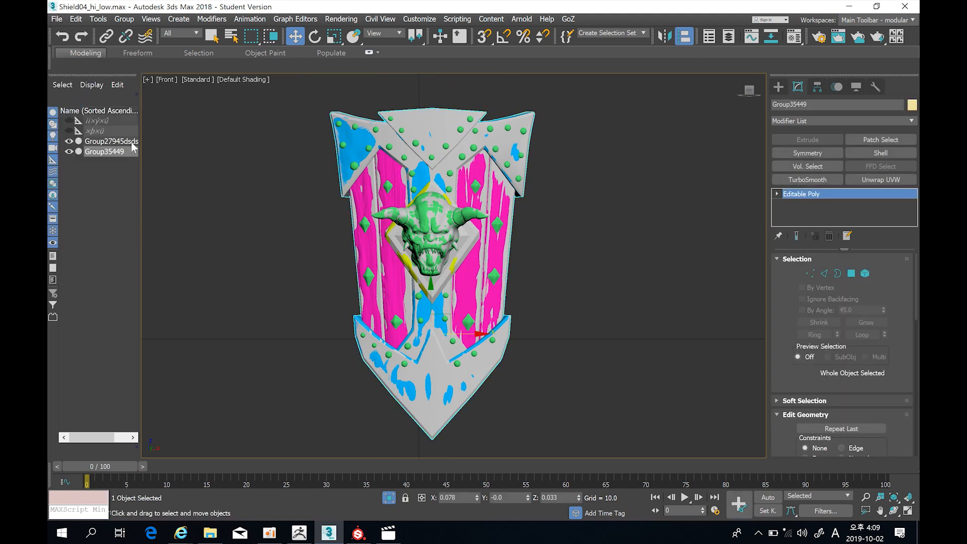
left_click_drag(451, 321, 371, 320)
key("ctrl+z")
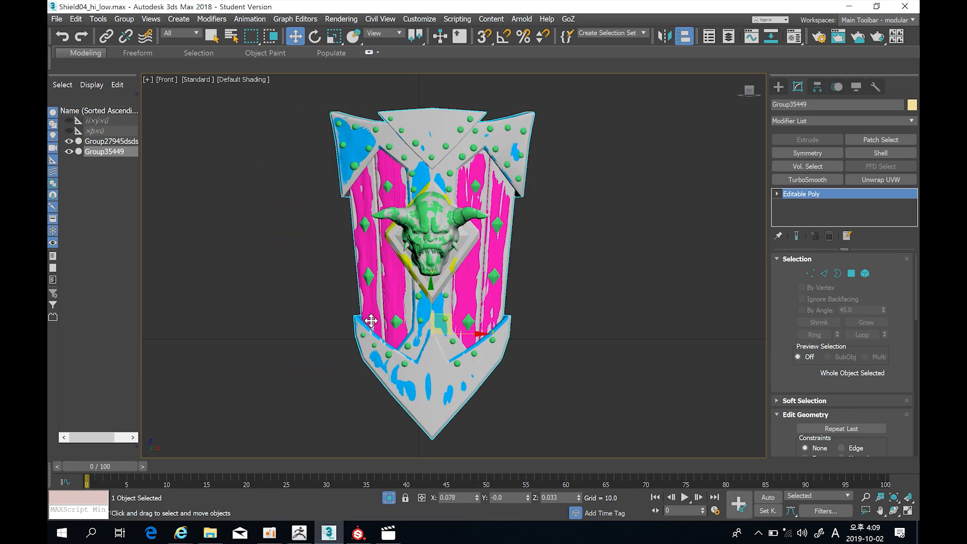
- Export the selected low-poly shield Group35449 as the FBX file shield_low, replacing the existing file and keeping the current export settings
left_click(56, 18)
mouse_move(101, 183)
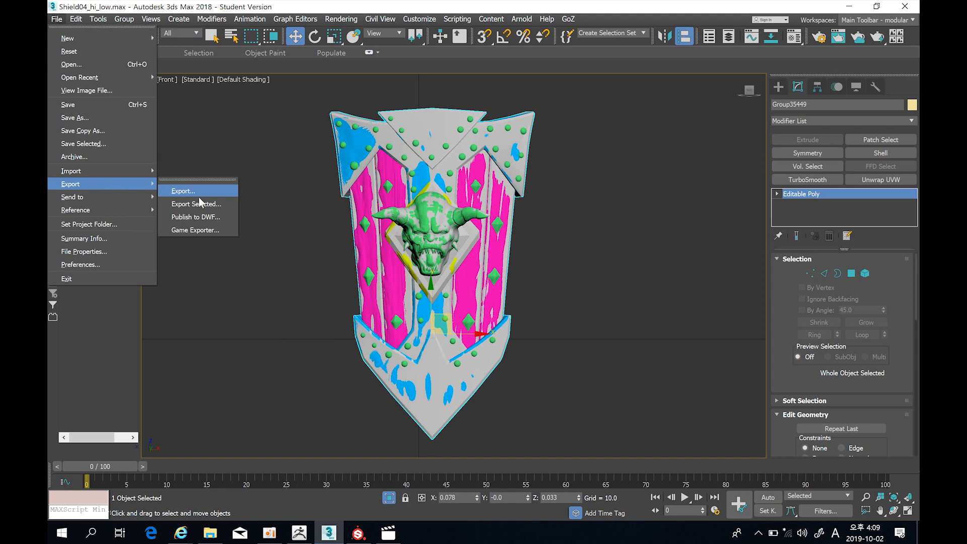
left_click(215, 205)
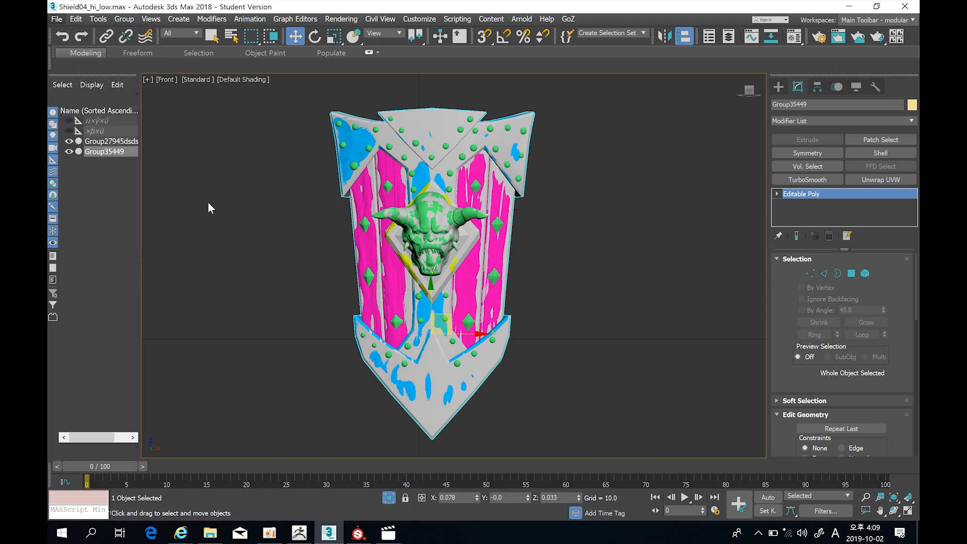
left_click_drag(461, 100, 459, 248)
left_click(189, 281)
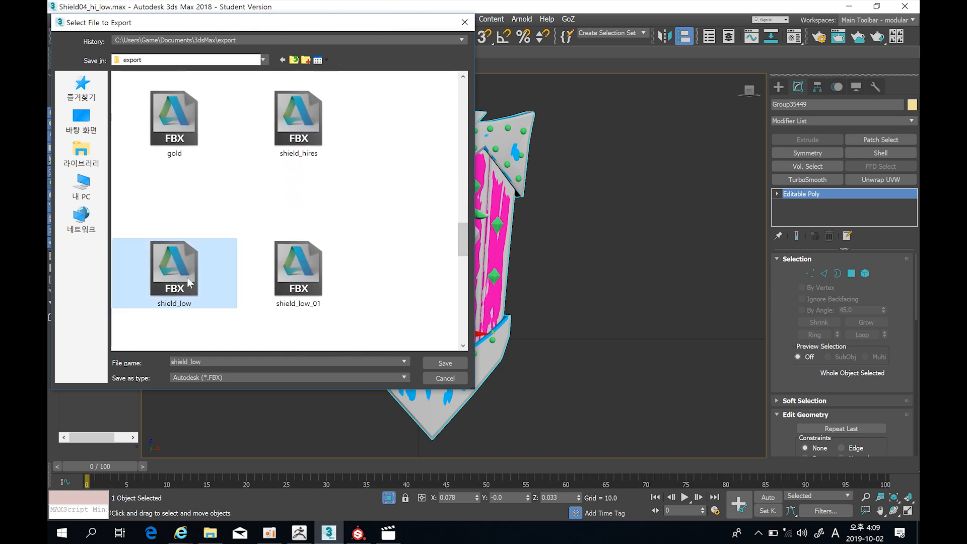
left_click(440, 366)
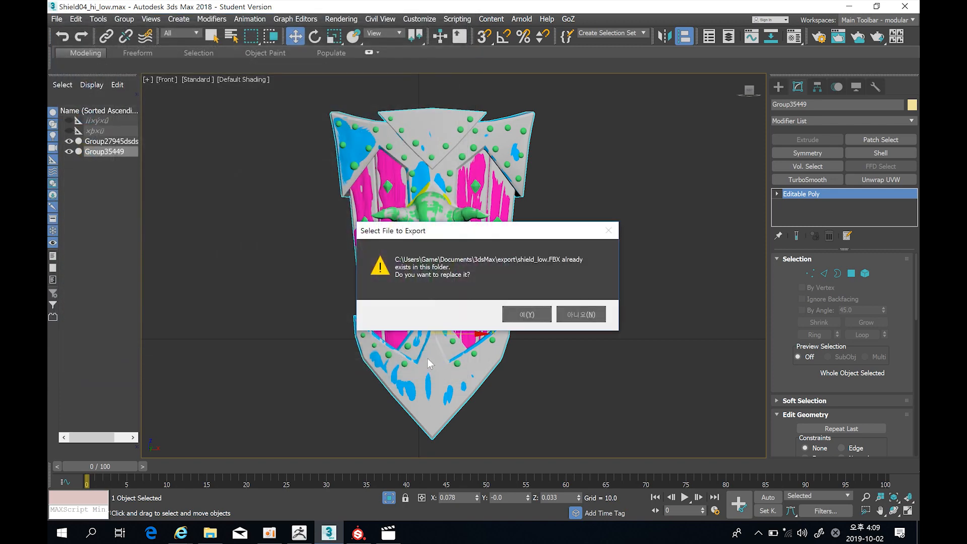
left_click(522, 315)
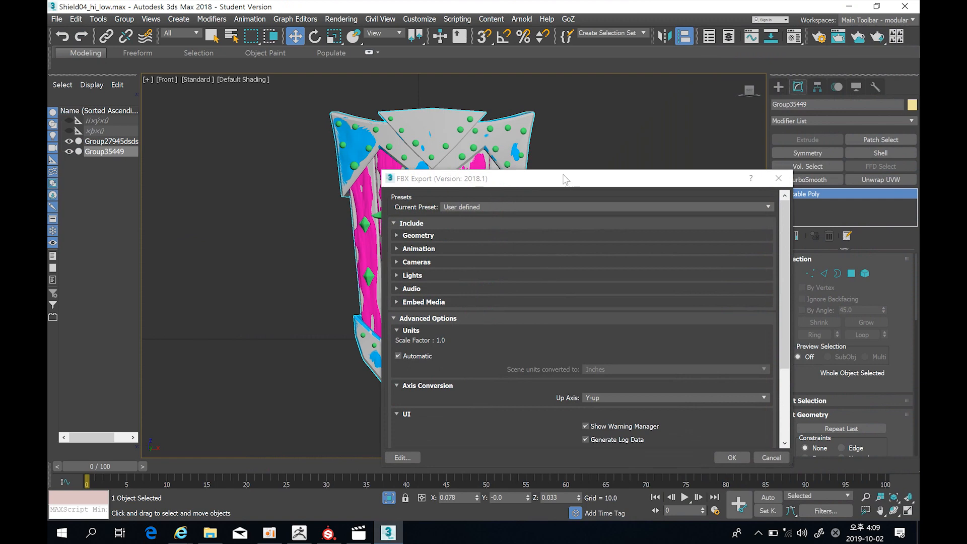
left_click_drag(563, 176, 563, 135)
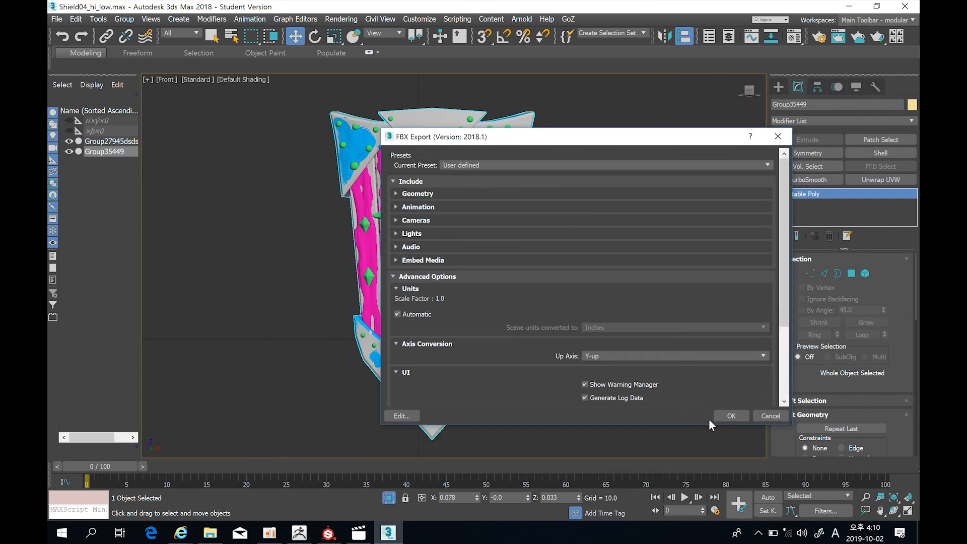
left_click(725, 416)
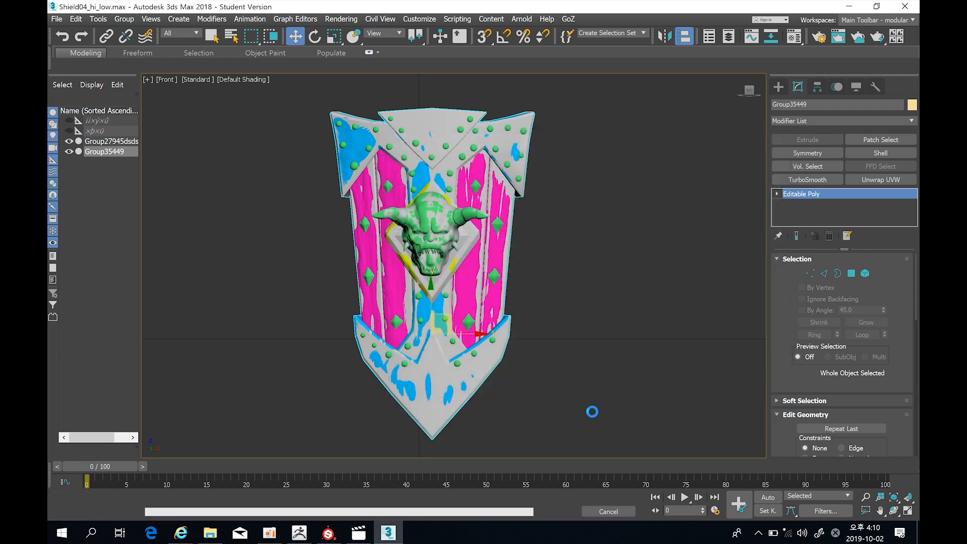
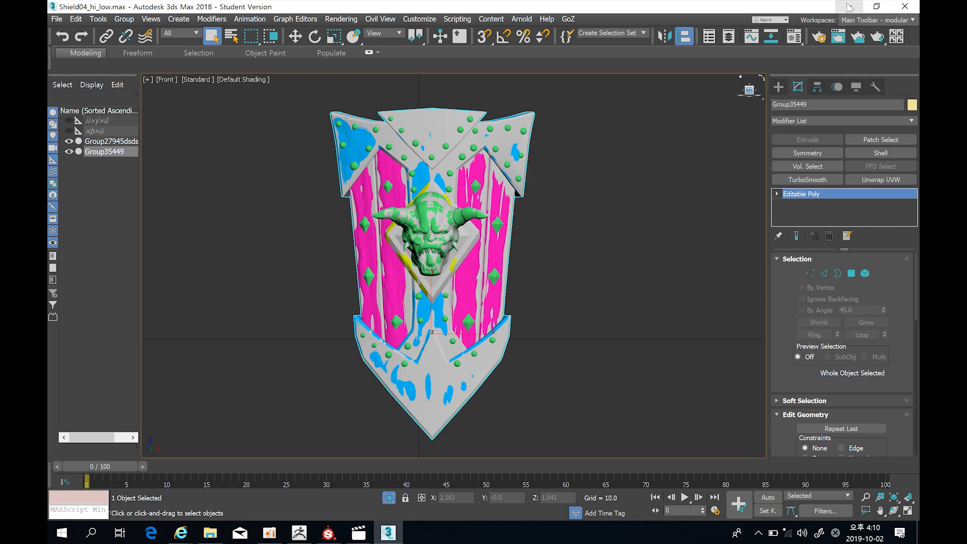
- Switch to Substance Painter, close its open project discarding the changes, and start the program again
left_click(847, 3)
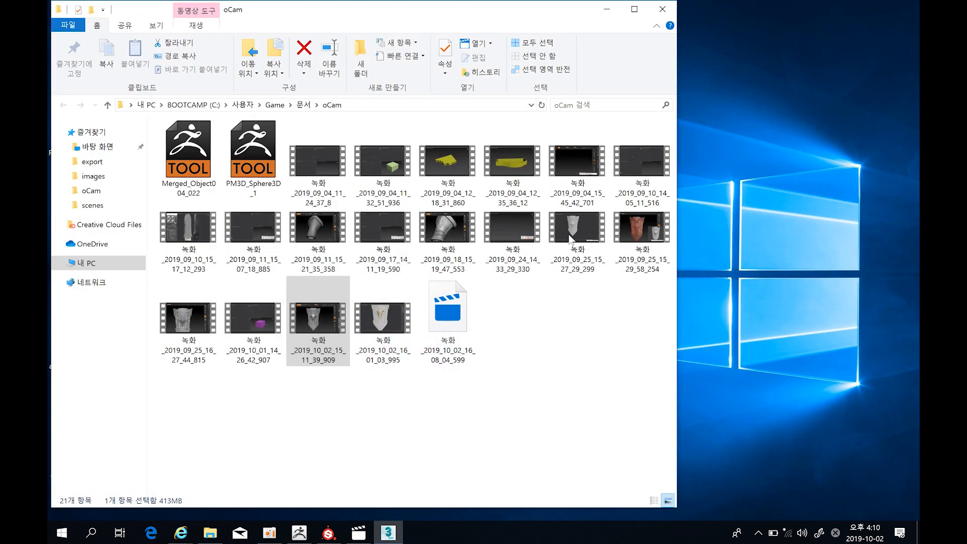
left_click(611, 7)
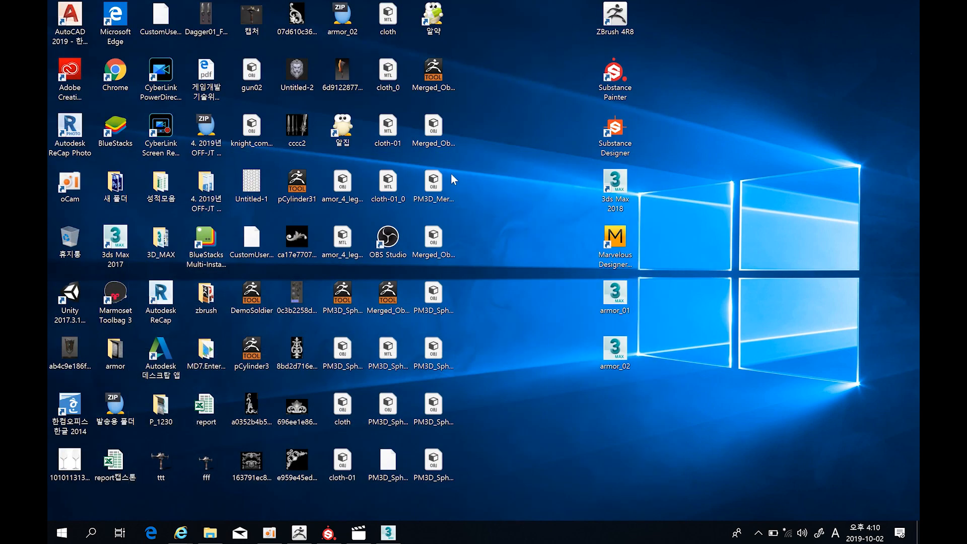
mouse_move(327, 534)
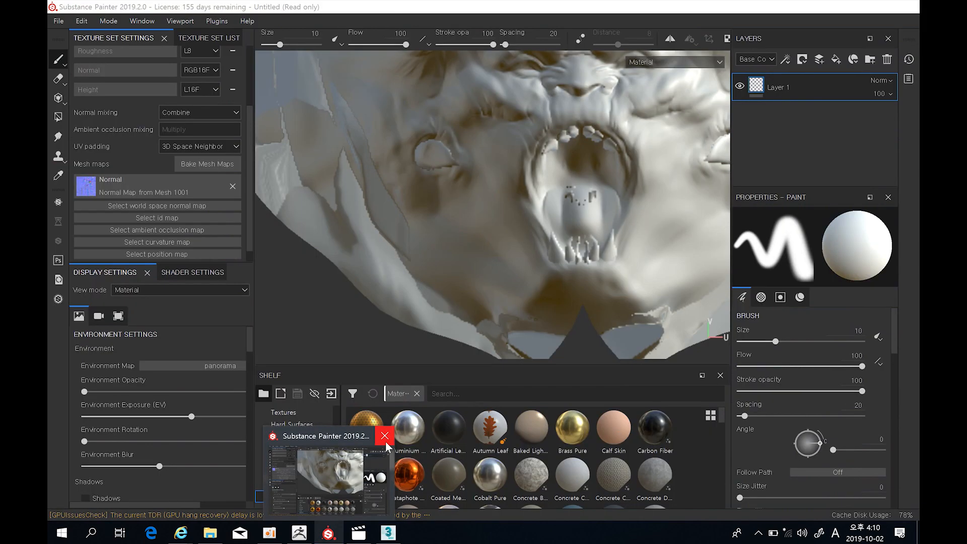
left_click(385, 435)
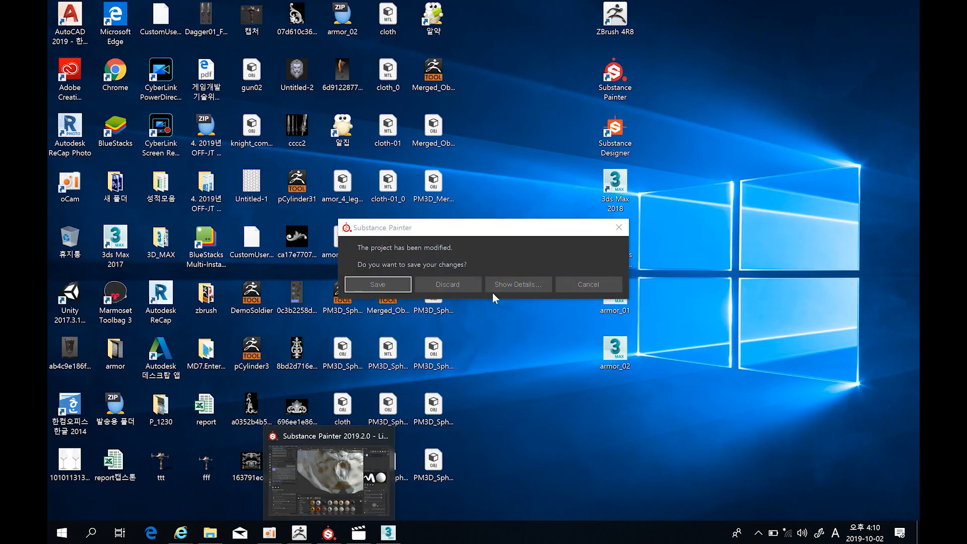
left_click(469, 285)
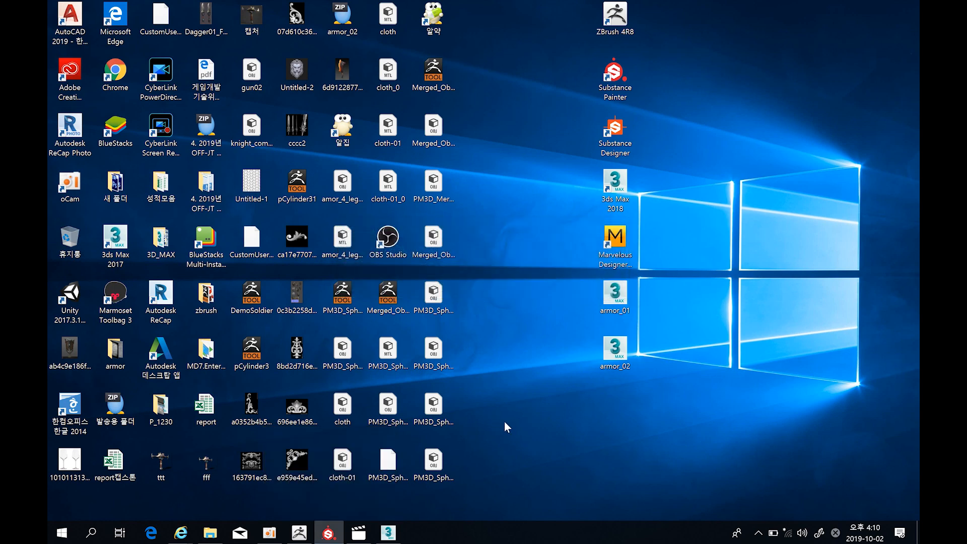
double_click(613, 78)
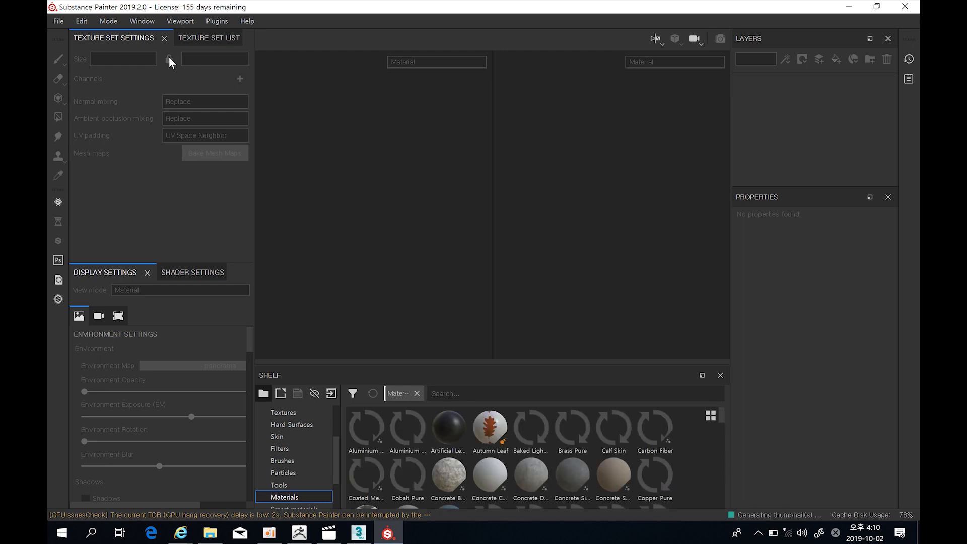
- Create a new project from the mesh file shield_low.FBX in the 3dsMax export folder, keeping the default project settings
left_click(55, 22)
left_click(59, 38)
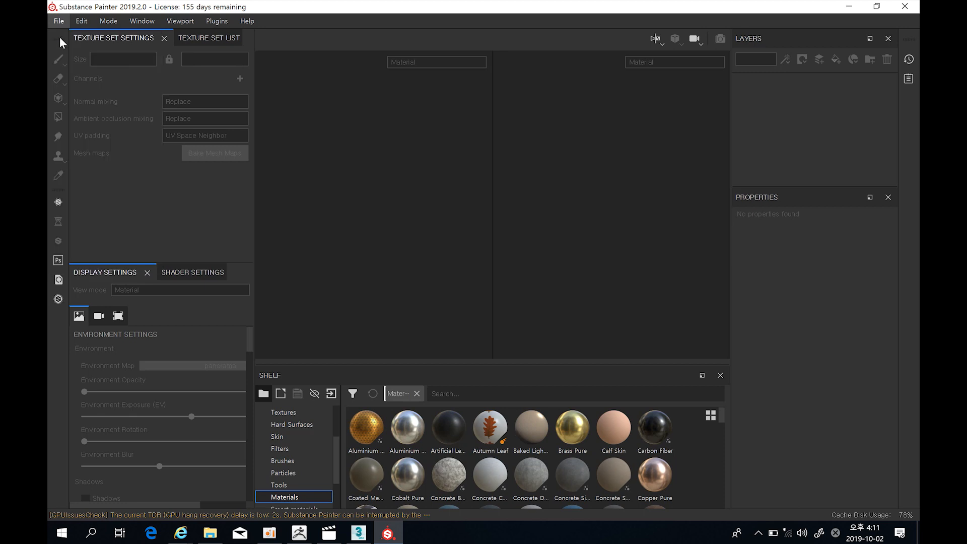
left_click(602, 147)
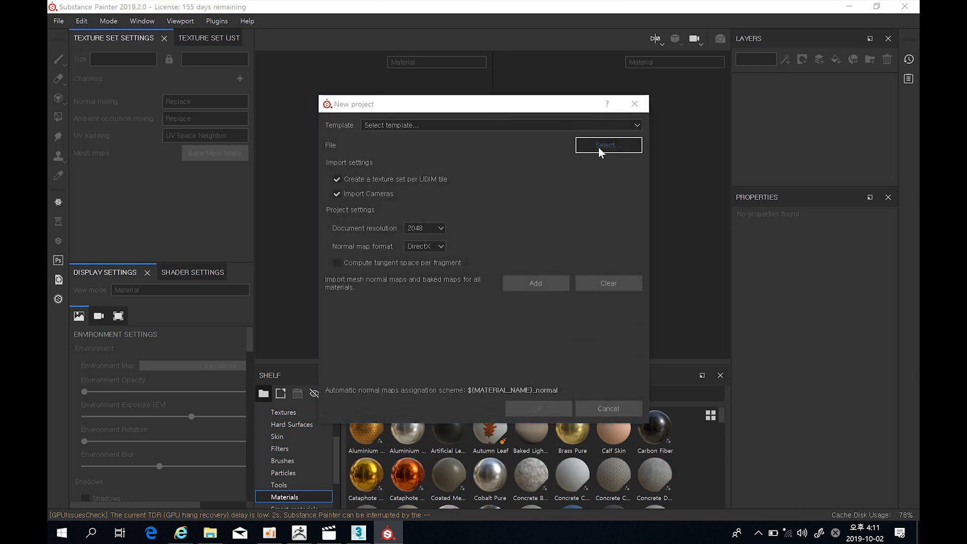
left_click_drag(700, 204, 714, 289)
left_click(458, 288)
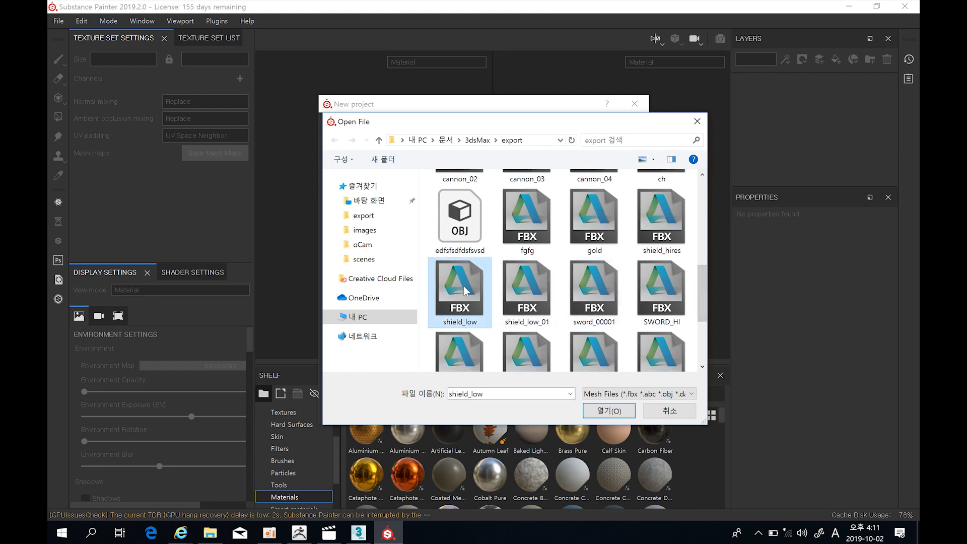
left_click(619, 415)
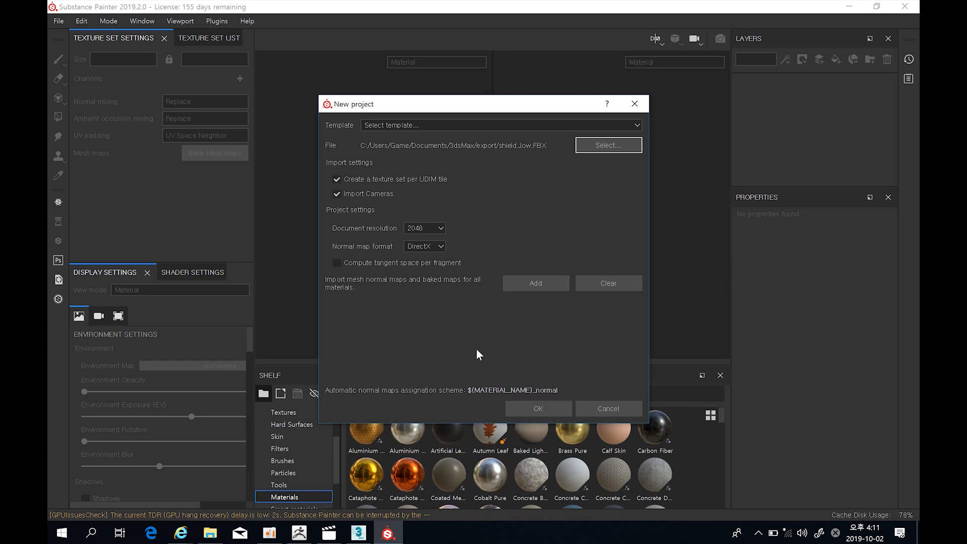
left_click(535, 408)
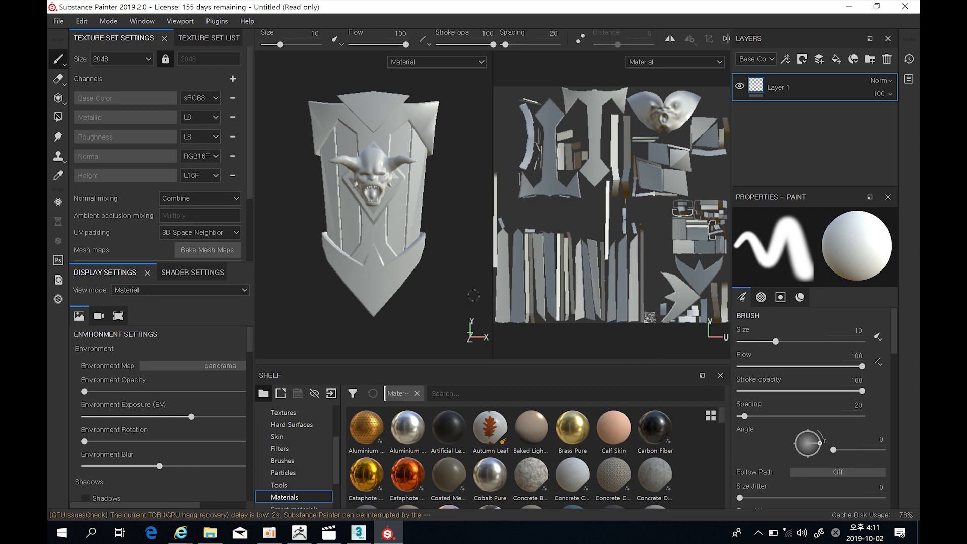
- Switch the viewport to 3D only and examine the imported low-poly shield from several angles
left_click(725, 40)
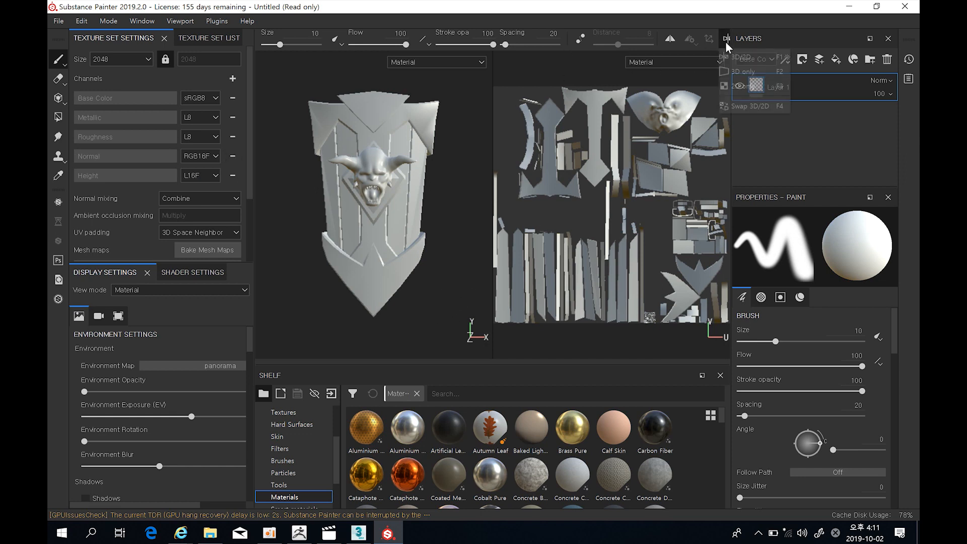
left_click(738, 70)
left_click_drag(590, 227, 559, 205, "alt")
right_click_drag(559, 205, 574, 279, "alt")
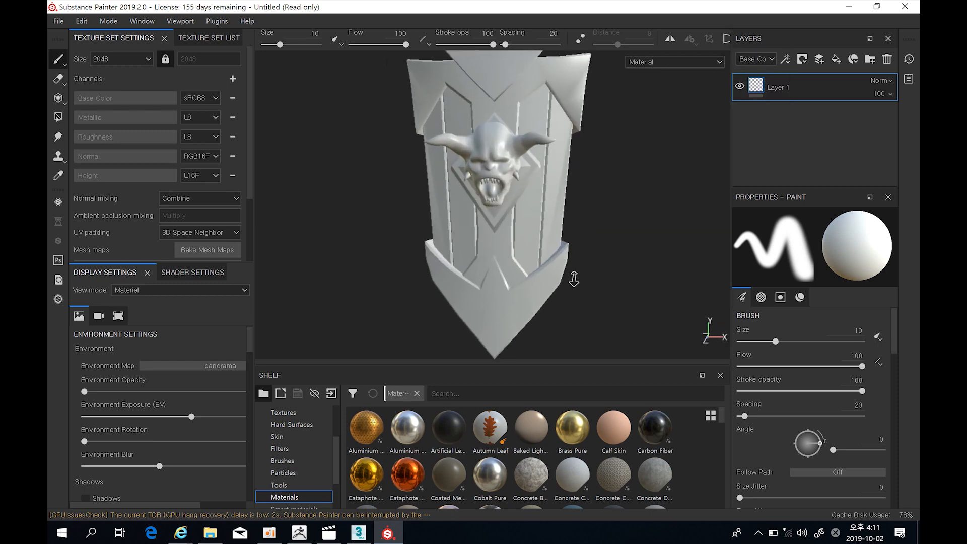
mouse_move(574, 279)
left_mouse_down("alt")
mouse_move(572, 188)
mouse_move(546, 224)
mouse_move(449, 207)
mouse_move(620, 221)
mouse_move(522, 218)
mouse_move(578, 204)
mouse_move(585, 218)
mouse_move(576, 130)
left_mouse_up("alt")
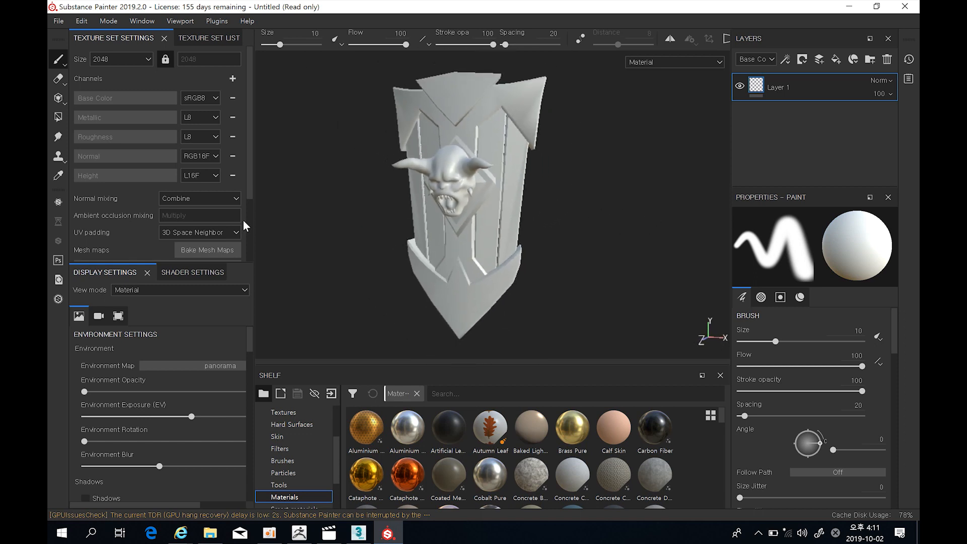
- Set up mesh map baking with only the Normal map enabled and an output size of 2048
scroll(249, 176, "down", 3)
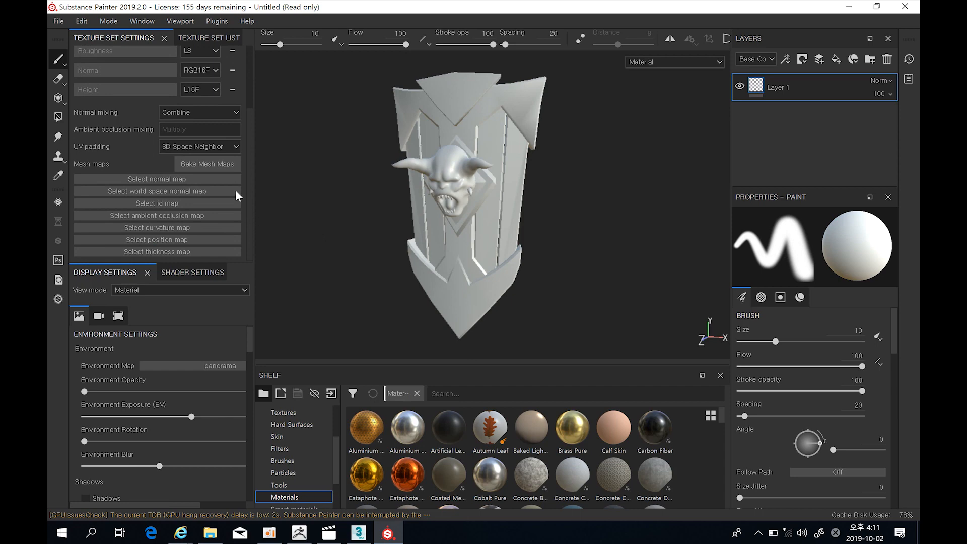
left_click(204, 167)
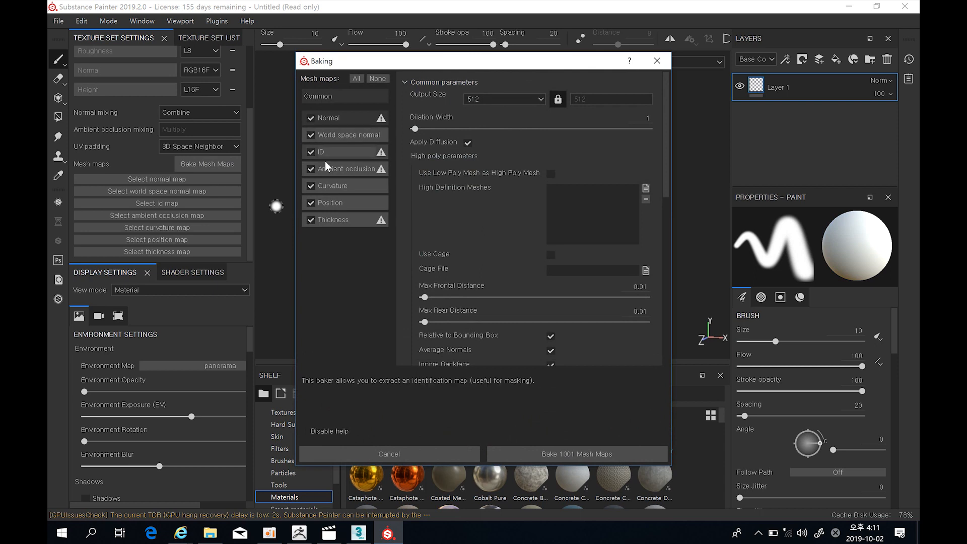
left_click(376, 78)
left_click(310, 119)
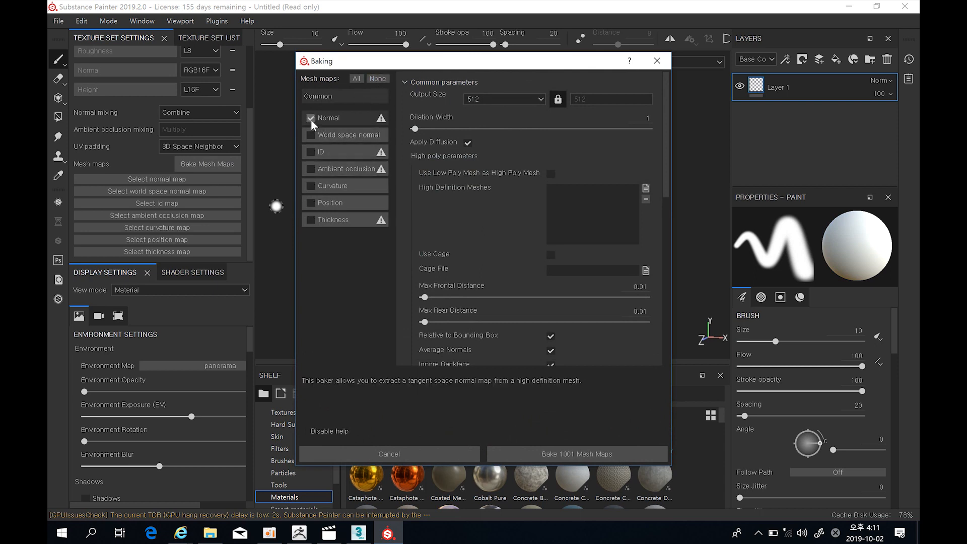
left_click(349, 118)
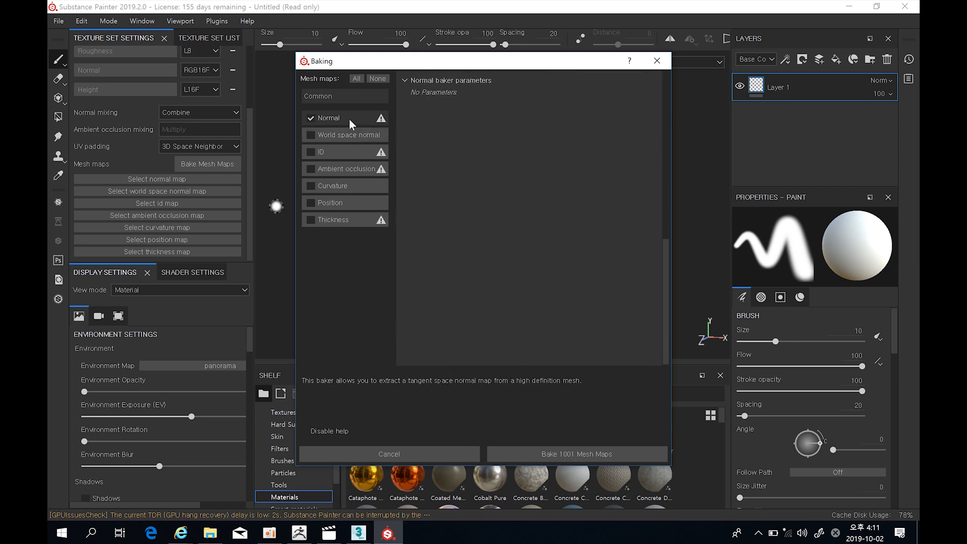
left_click_drag(667, 282, 662, 154)
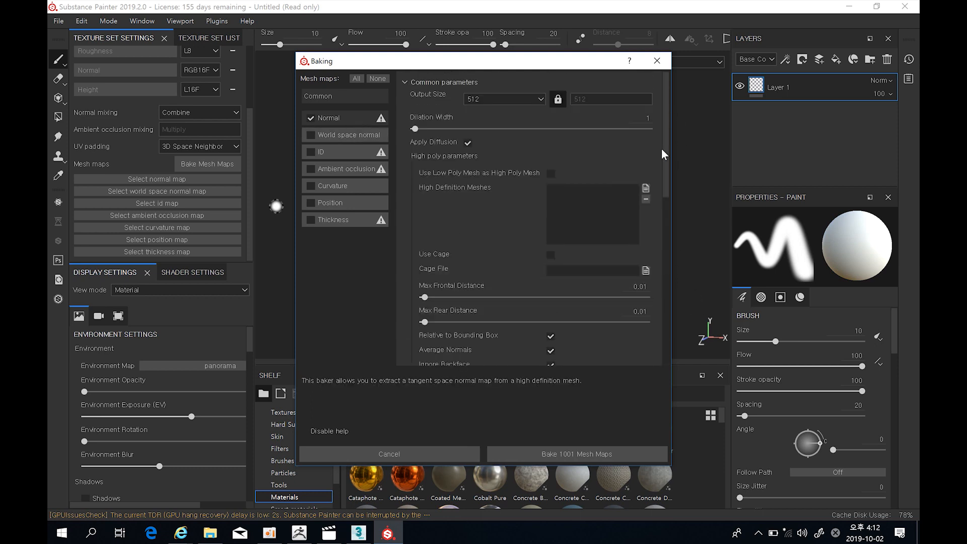
left_click(537, 99)
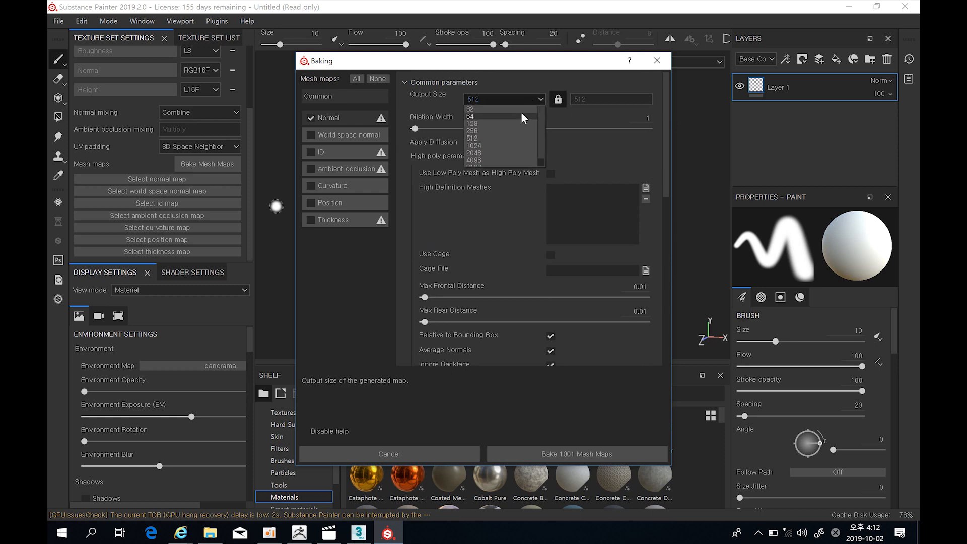
left_click(498, 152)
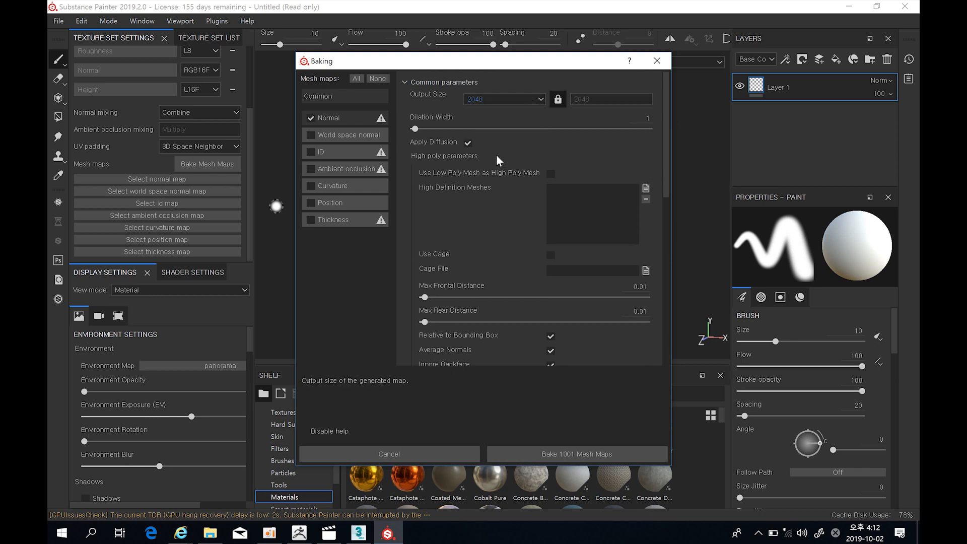
- Load shield_hires from the export folder as the high definition mesh and set the max frontal and rear distances to 0.05
left_click(645, 190)
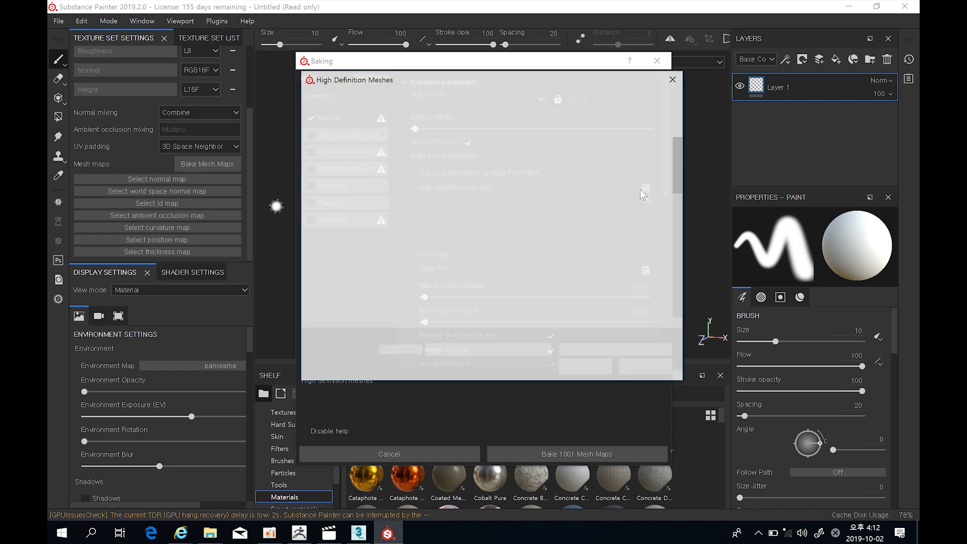
left_click_drag(679, 177, 689, 231)
left_click(642, 232)
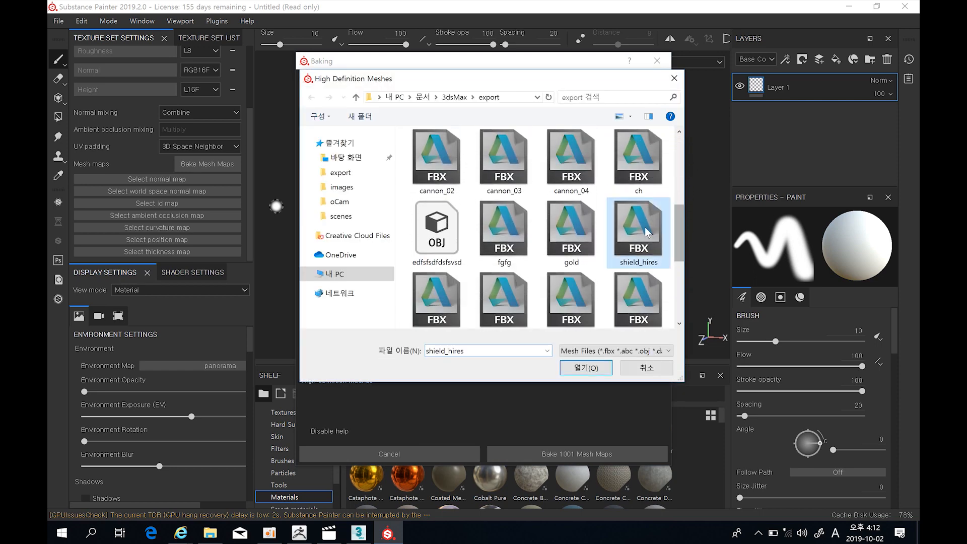
left_click(597, 369)
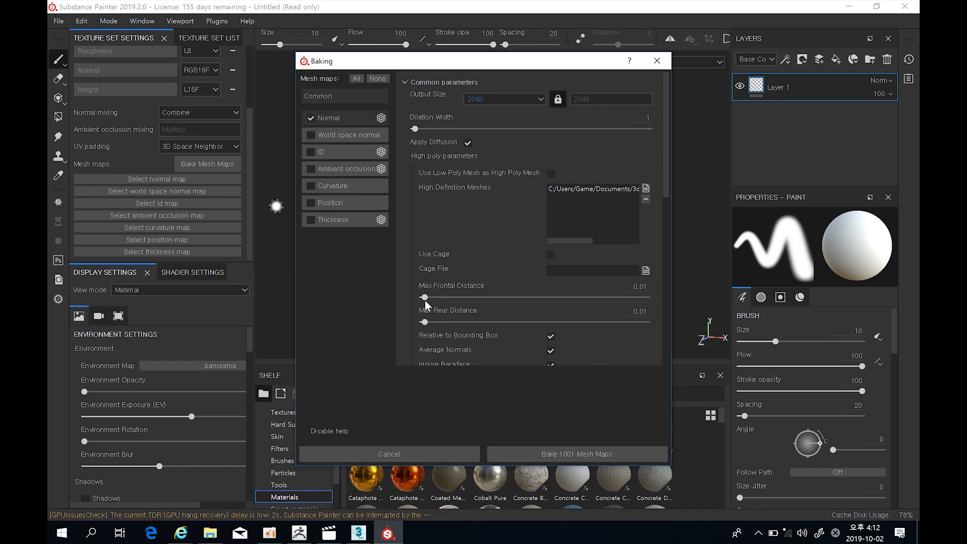
left_click_drag(424, 297, 434, 328)
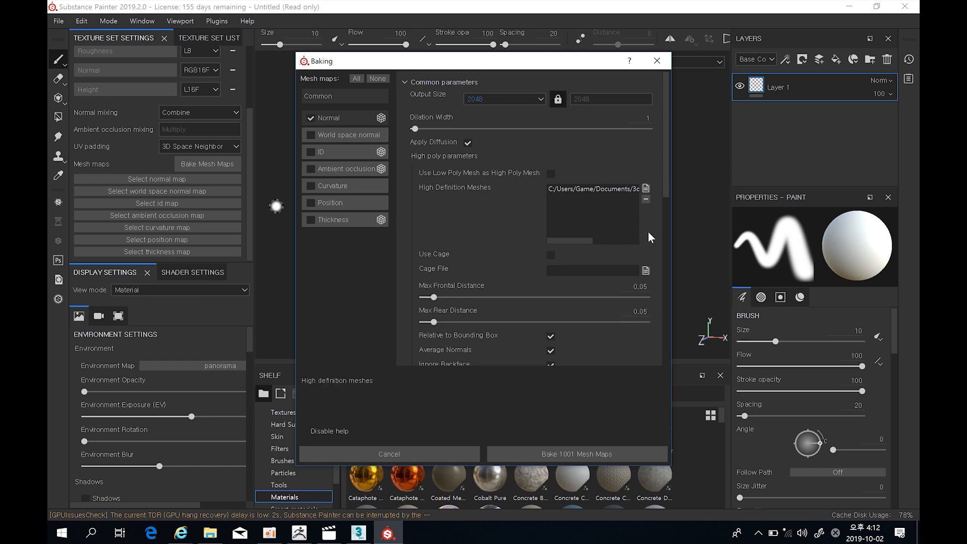
- Bake the normal map of the high-poly mesh onto the low-poly shield
left_click_drag(667, 190, 671, 283)
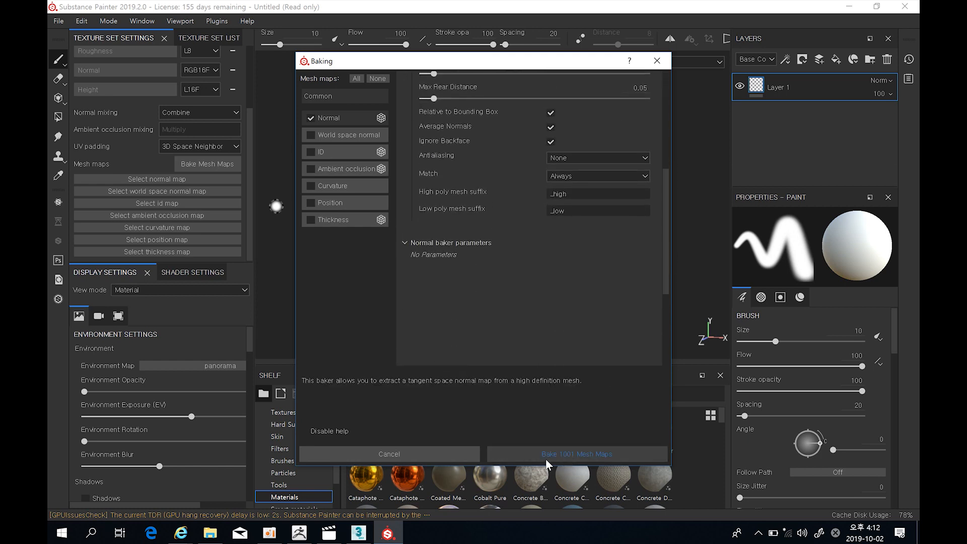
left_click(613, 456)
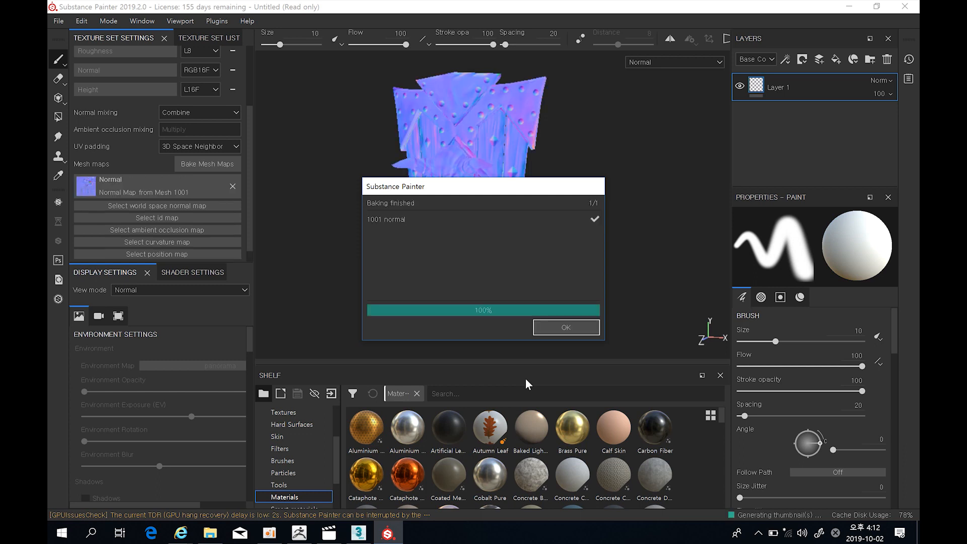
left_click(556, 327)
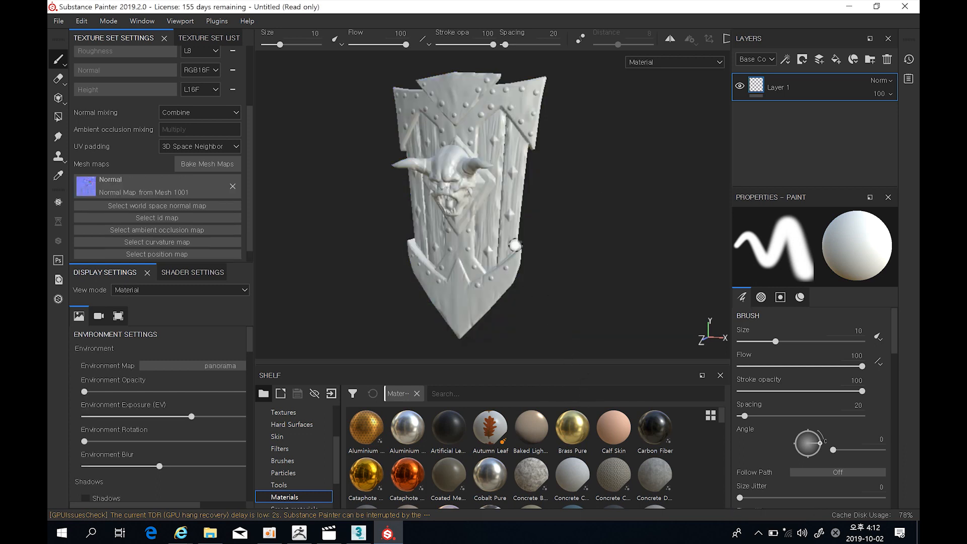
- Examine the baked normal detail on the shield's front and demon head from several angles under rotated lighting
right_click_drag(440, 185, 461, 352, "alt")
mouse_move(465, 250)
left_mouse_down("alt")
mouse_move(544, 238)
mouse_move(553, 224)
mouse_move(669, 244)
mouse_move(522, 166)
mouse_move(534, 136)
mouse_move(491, 195)
mouse_move(335, 179)
left_mouse_up("alt")
mouse_move(473, 166)
left_mouse_down("alt")
mouse_move(342, 160)
mouse_move(374, 186)
left_mouse_up("alt")
right_click_drag(468, 193, 507, 192, "shift")
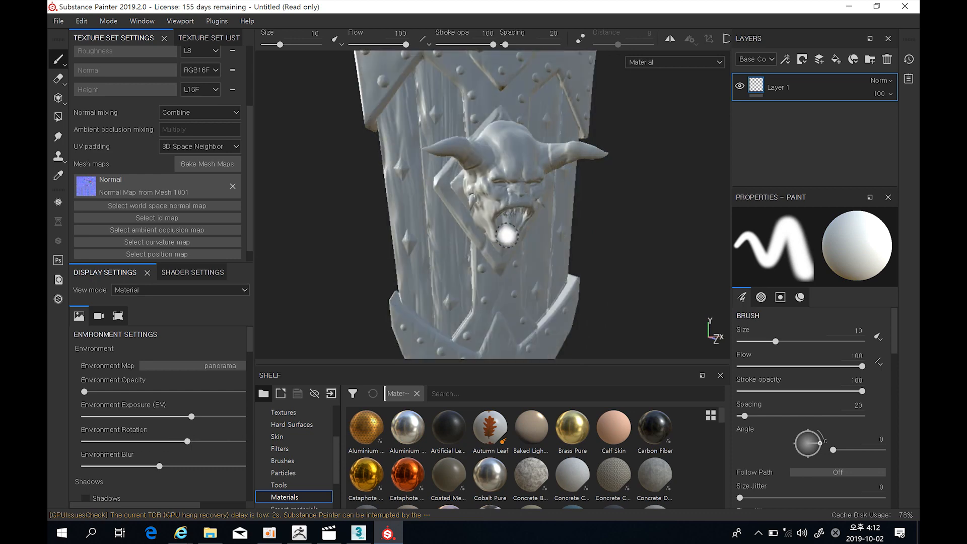
left_click_drag(506, 234, 473, 229, "alt")
right_click_drag(473, 229, 456, 83, "alt")
left_click_drag(455, 167, 448, 232, "alt")
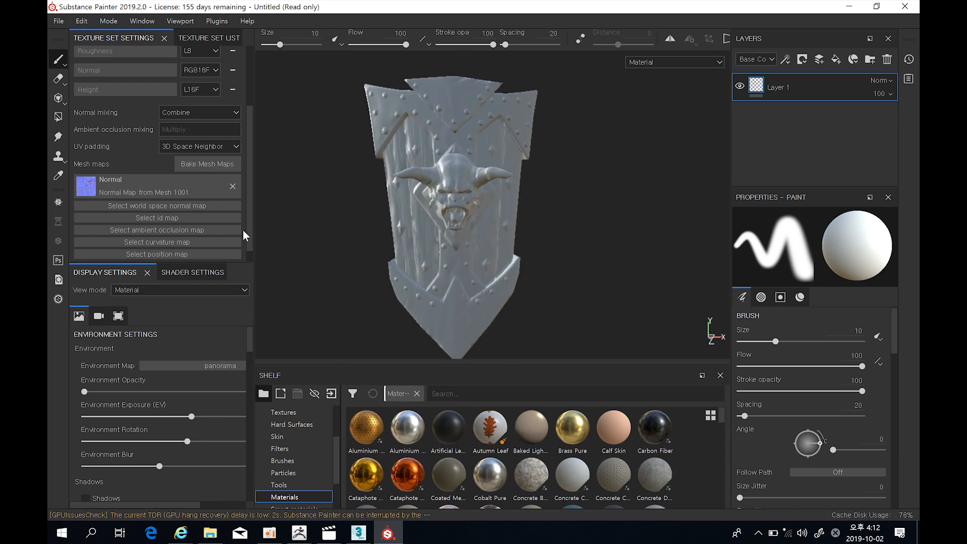
- Remove the baked normal map and set up a new bake with all mesh maps enabled
left_click(232, 186)
left_click(210, 164)
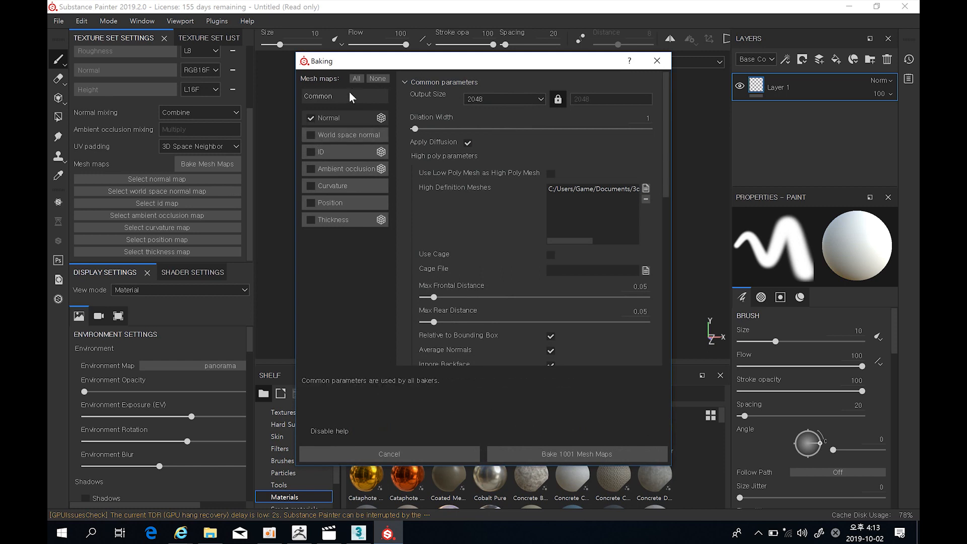
left_click(356, 78)
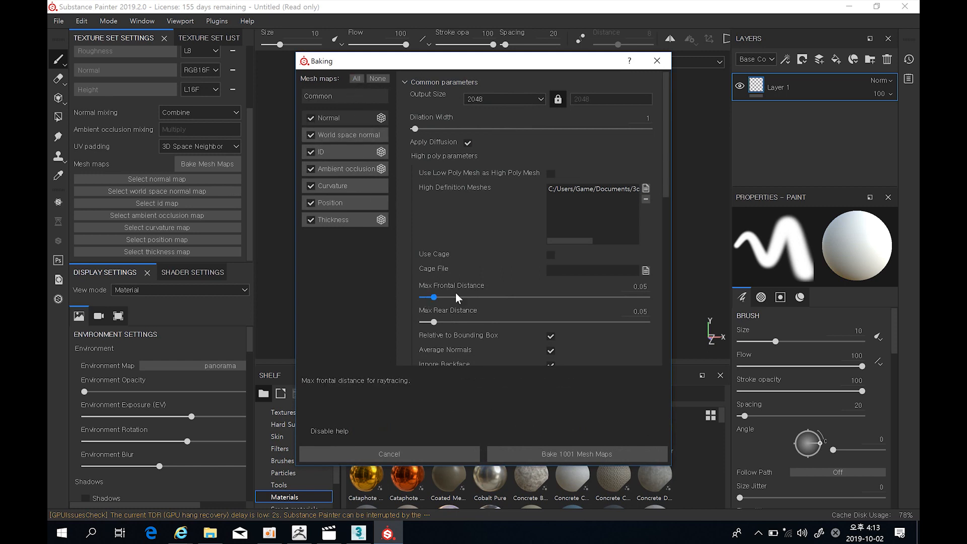
- Set the ID map's color source to Material Color and bake all mesh maps
left_click(337, 152)
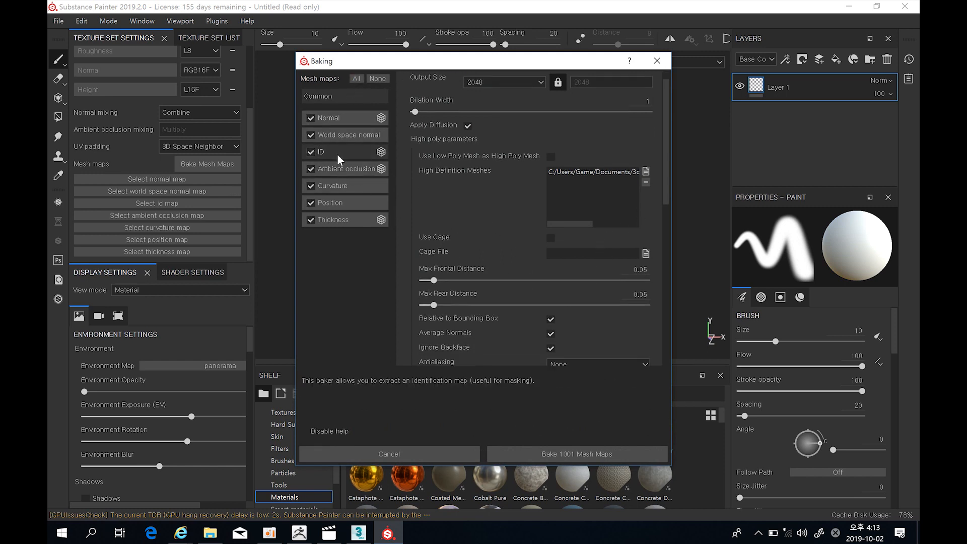
left_click(518, 94)
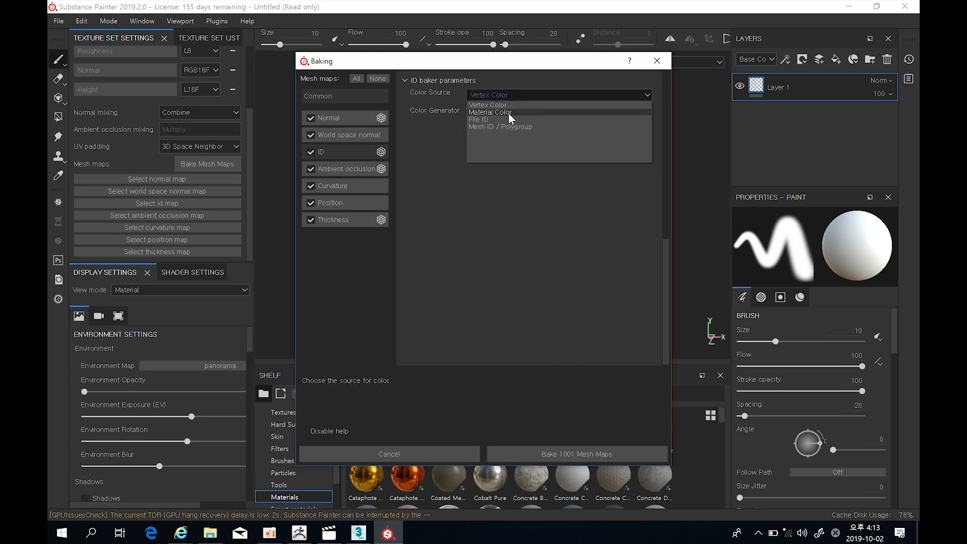
left_click(509, 113)
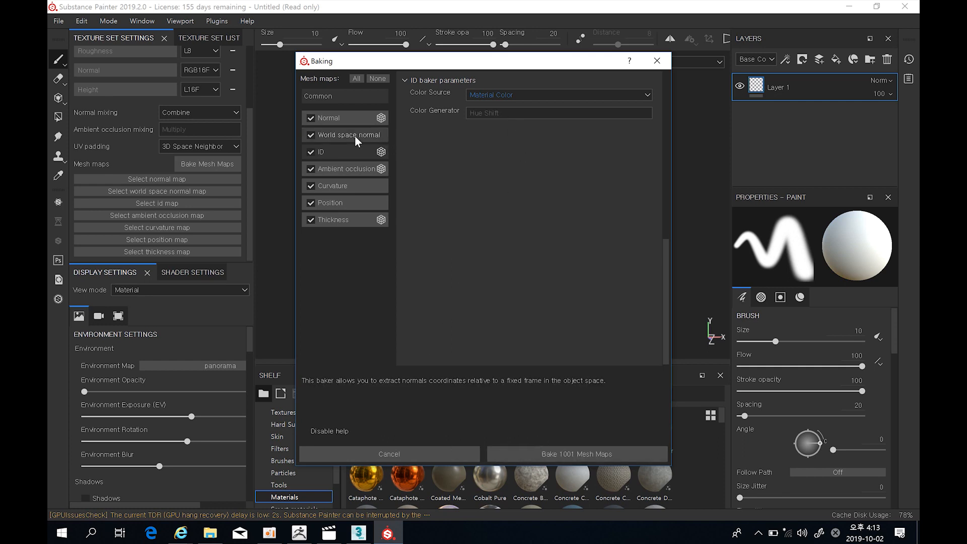
left_click(558, 454)
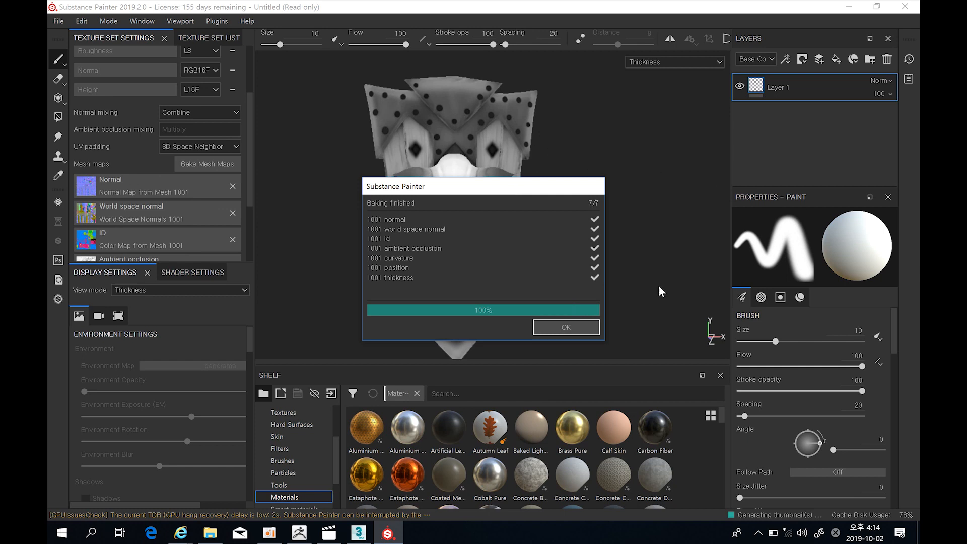
left_click(580, 326)
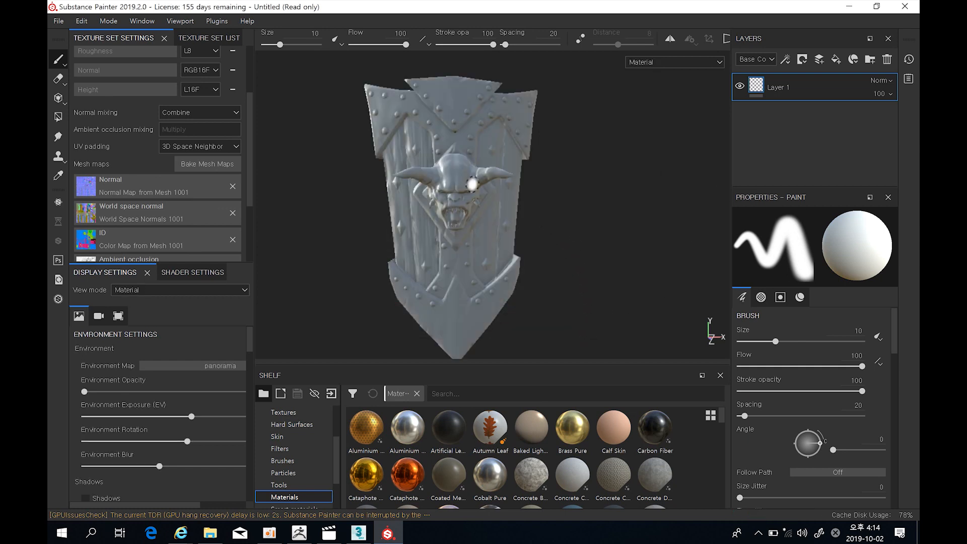
- Rotate the environment lighting and examine the baked detail on the shield's front, demon head and wooden planks
right_click_drag(465, 223, 517, 231, "shift")
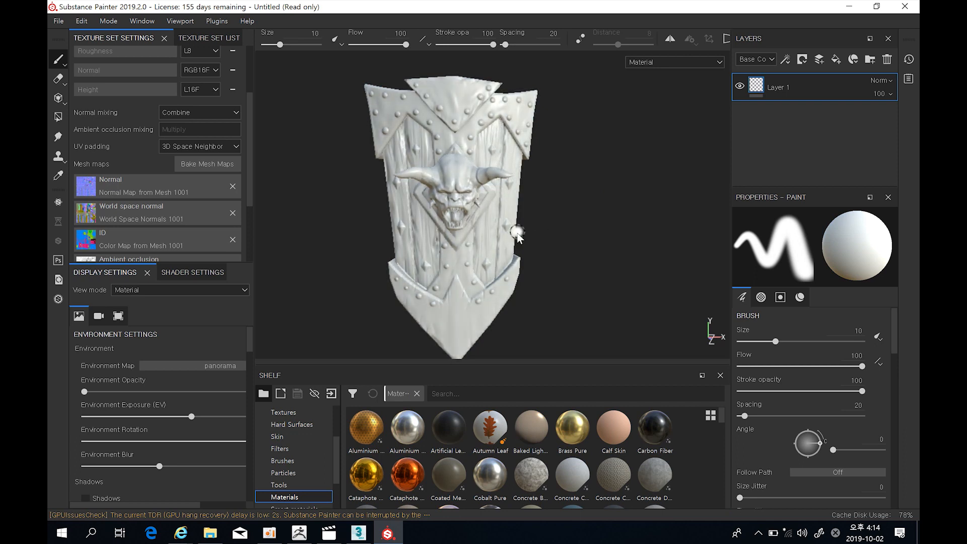
left_click_drag(561, 229, 443, 233, "alt")
scroll(449, 233, "up", 5)
mouse_move(442, 234)
right_mouse_down("alt")
mouse_move(446, 204)
mouse_move(448, 222)
right_mouse_up("alt")
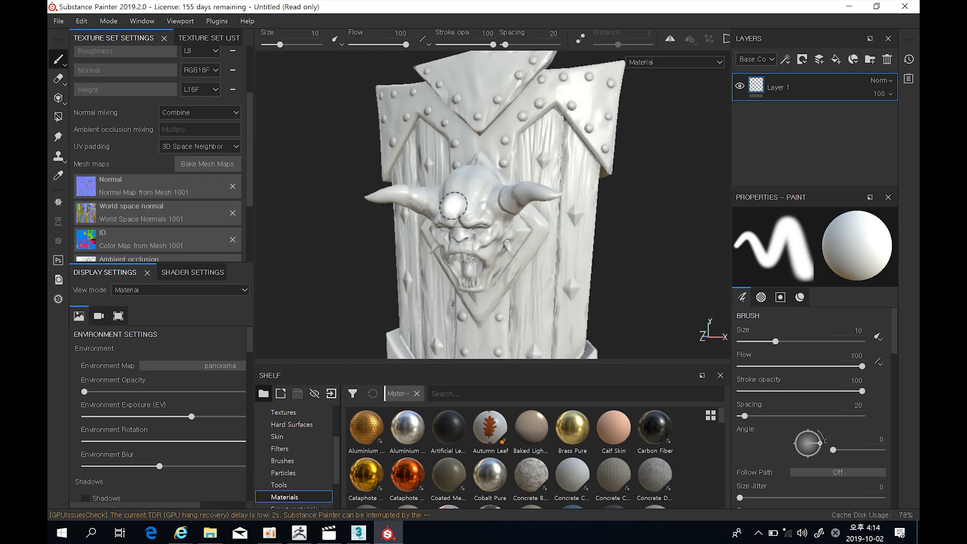
mouse_move(504, 288)
left_mouse_down("alt")
mouse_move(515, 289)
mouse_move(495, 289)
left_mouse_up("alt")
right_click_drag(496, 289, 476, 242, "alt")
mouse_move(481, 272)
middle_mouse_down("alt")
mouse_move(483, 255)
mouse_move(471, 259)
middle_mouse_up("alt")
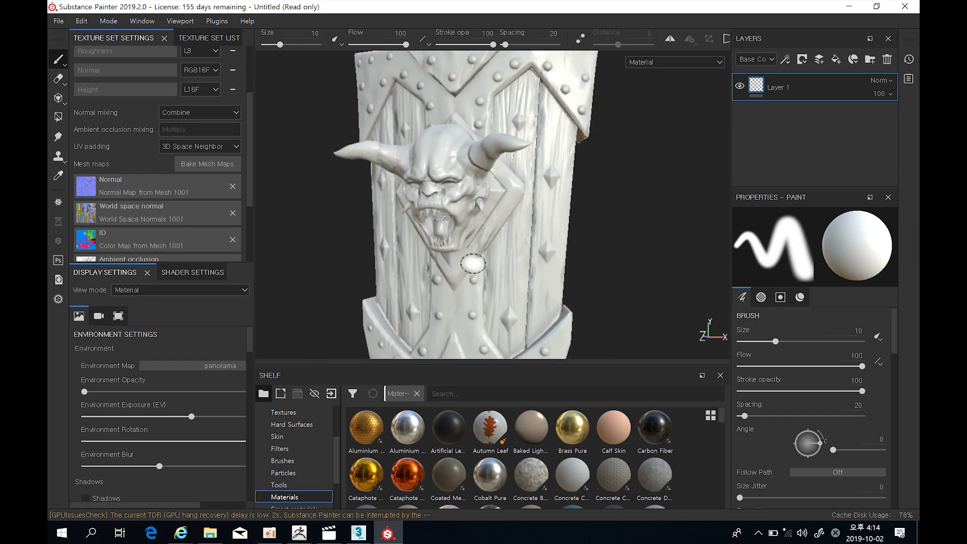
right_click_drag(477, 258, 468, 217, "alt")
left_click_drag(468, 217, 415, 233, "alt")
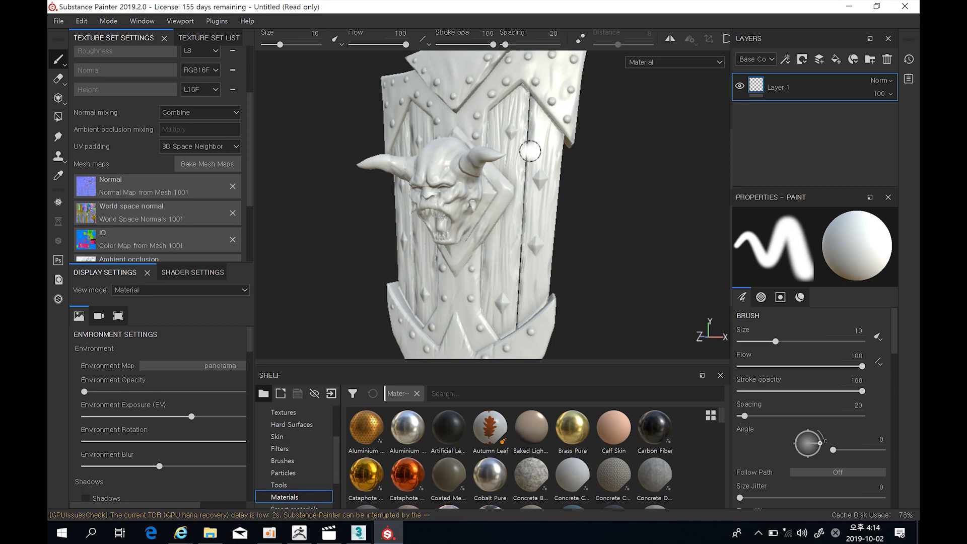
- Inspect the baked detail on the shield's side, back and handles, and return to the front view
left_click_drag(526, 199, 472, 189, "alt")
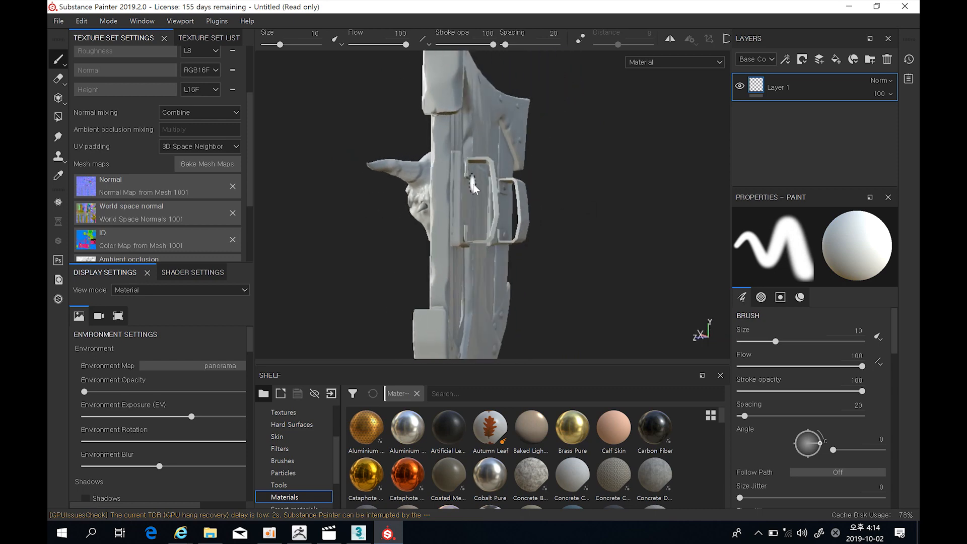
left_click_drag(533, 215, 516, 204, "alt")
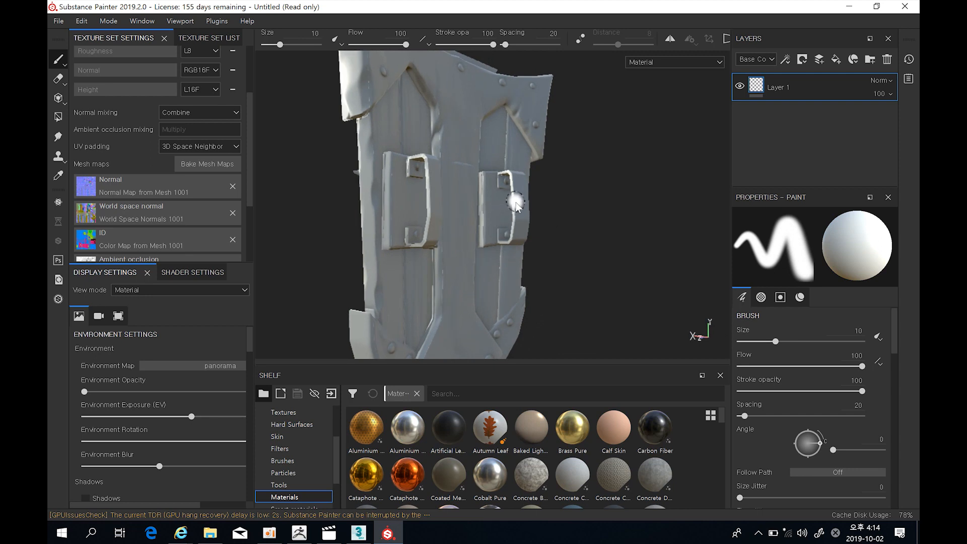
left_click_drag(363, 205, 532, 218, "alt")
middle_click_drag(428, 220, 527, 222, "alt")
mouse_move(527, 222)
left_mouse_down("alt")
mouse_move(478, 200)
mouse_move(468, 246)
left_mouse_up("alt")
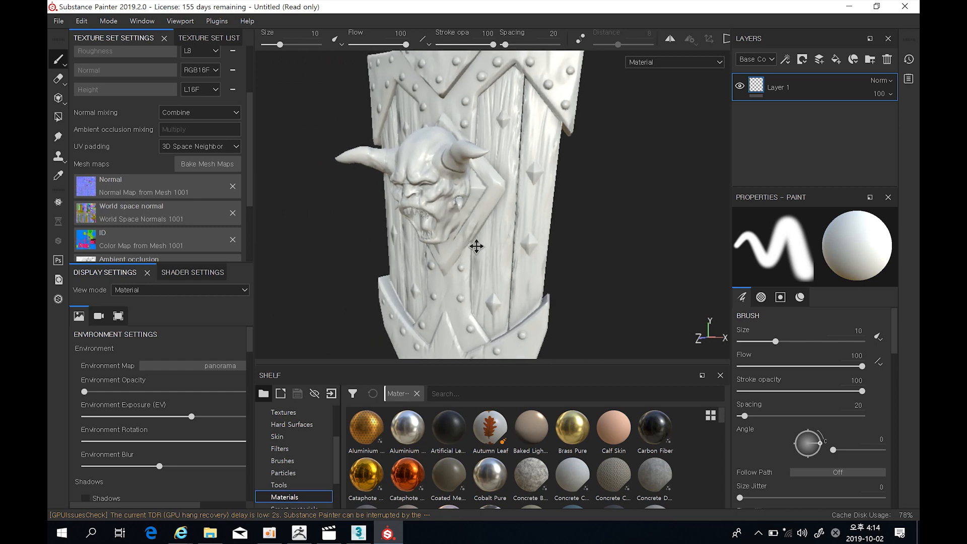
middle_click_drag(469, 246, 481, 244, "alt")
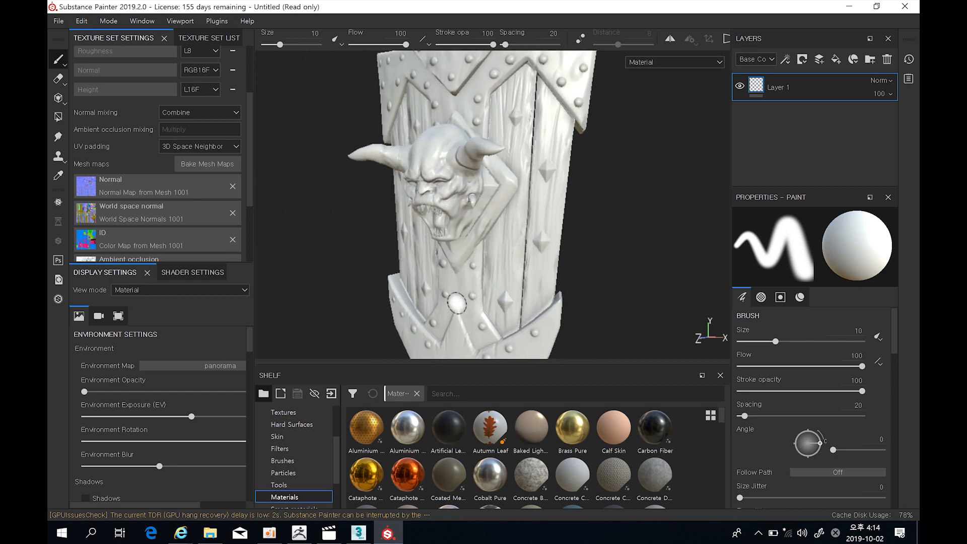
- Apply the Military Metal smart material to the shield below Layer 1 and check it on the demon head
scroll(336, 467, "down", 2)
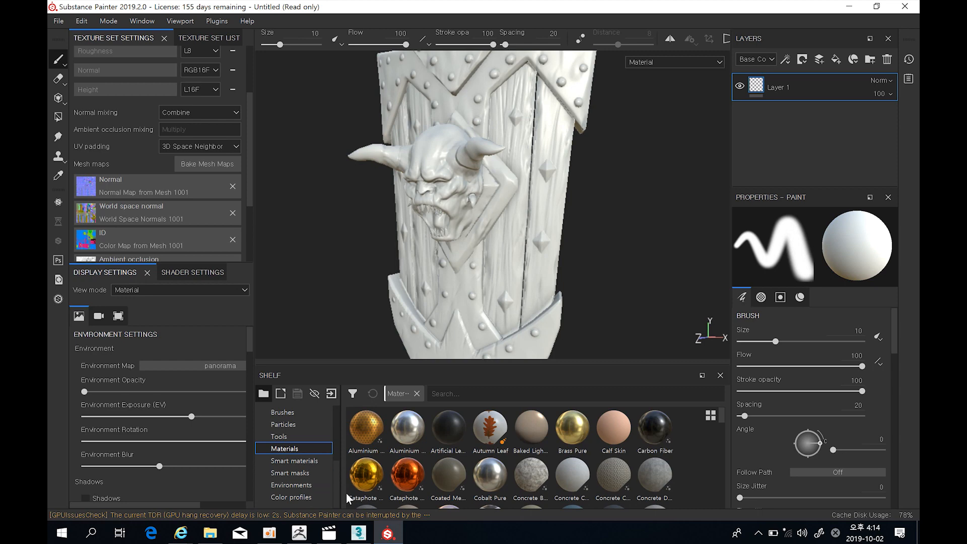
left_click(306, 462)
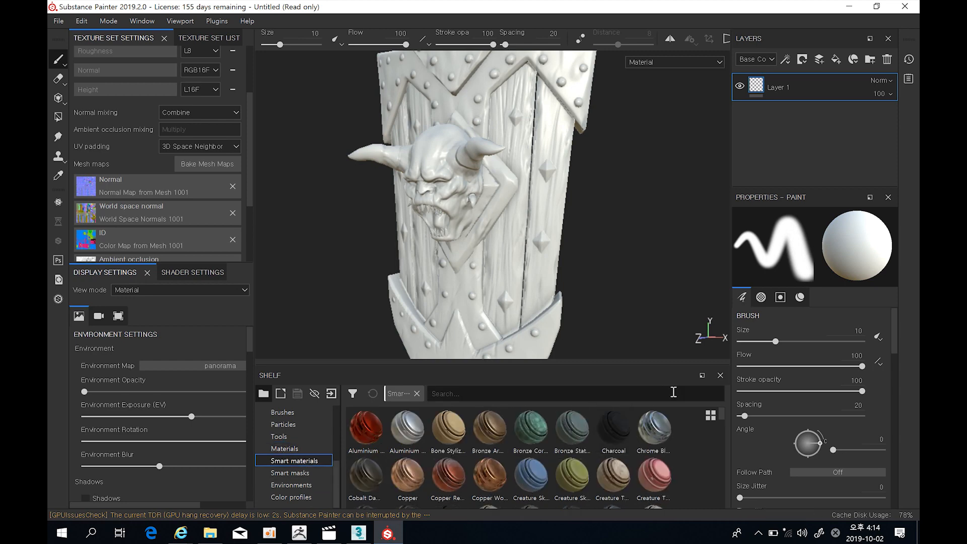
left_click_drag(720, 418, 723, 460)
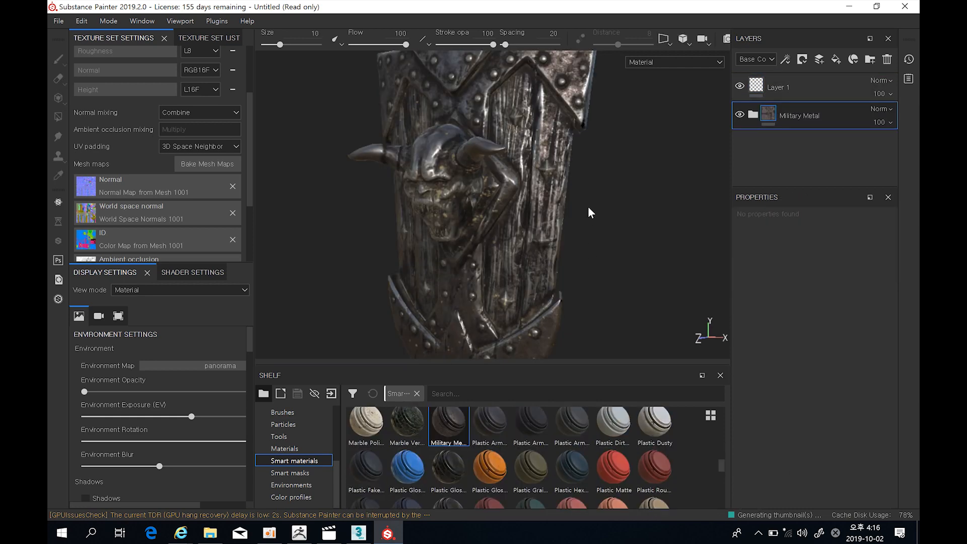
left_click_drag(587, 213, 475, 227, "alt")
mouse_move(475, 227)
right_mouse_down("alt")
mouse_move(471, 207)
mouse_move(469, 224)
right_mouse_up("alt")
left_click_drag(469, 224, 447, 235, "alt")
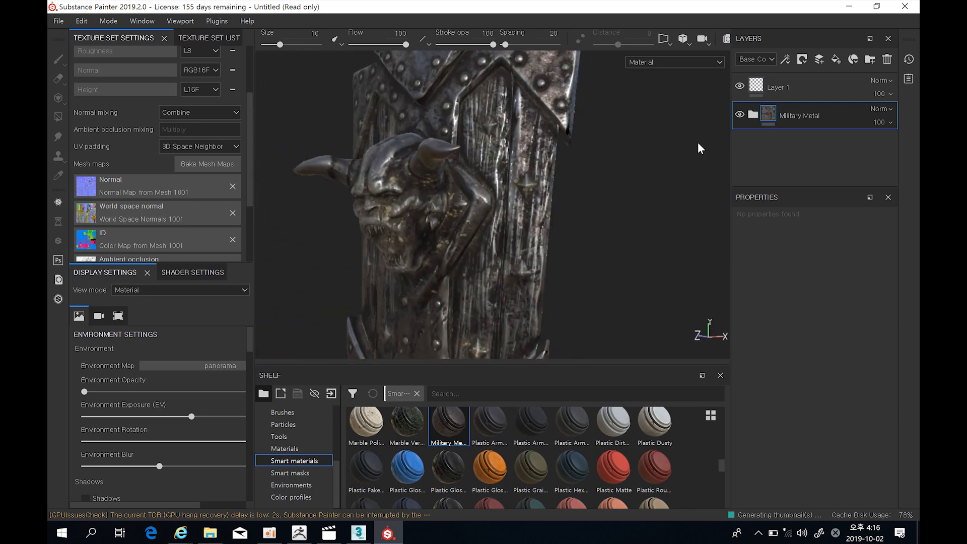
- Add a color selection mask to the Military Metal layer and pick the demon head's green ID color
mouse_move(839, 113)
left_mouse_down()
mouse_move(838, 98)
mouse_move(839, 112)
left_mouse_up()
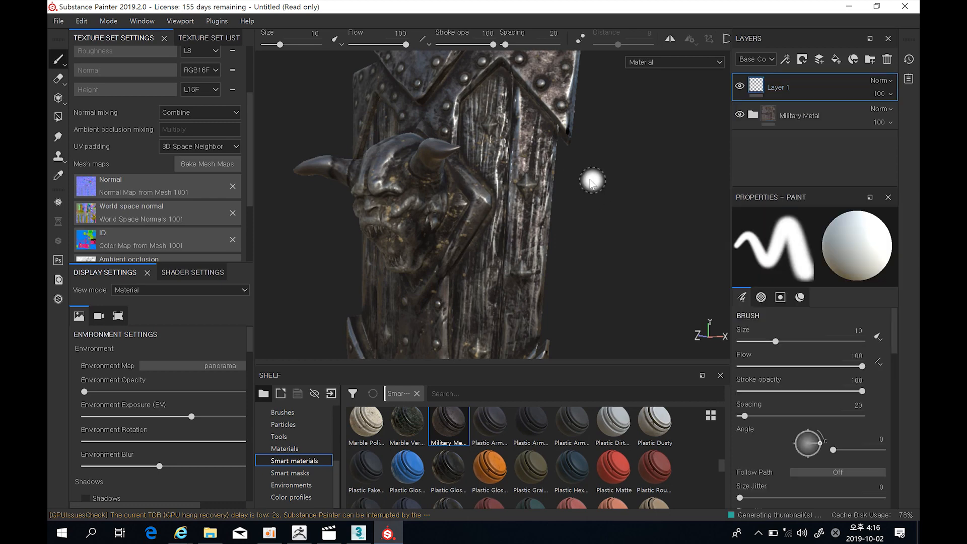
mouse_move(605, 185)
left_mouse_down("alt")
mouse_move(630, 188)
mouse_move(616, 165)
mouse_move(641, 149)
left_mouse_up("alt")
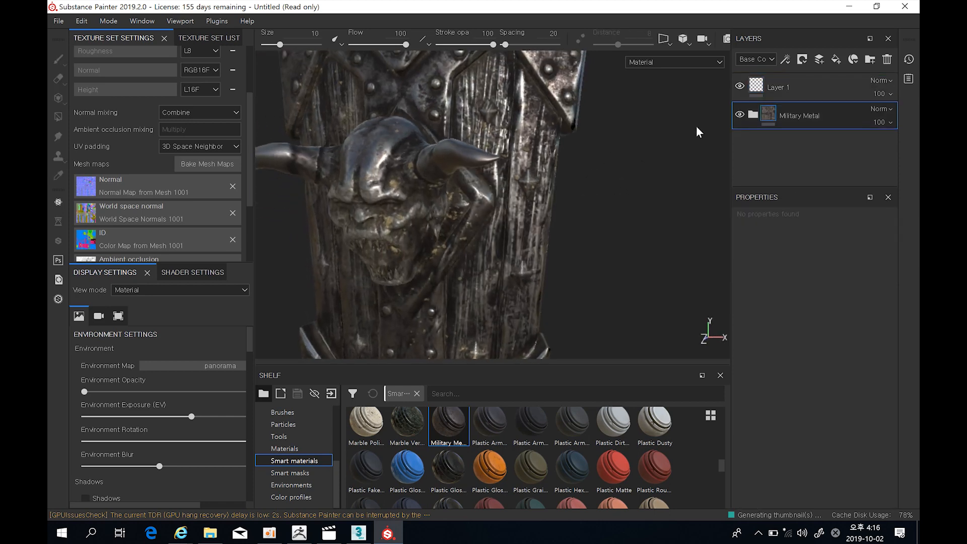
right_click(770, 117)
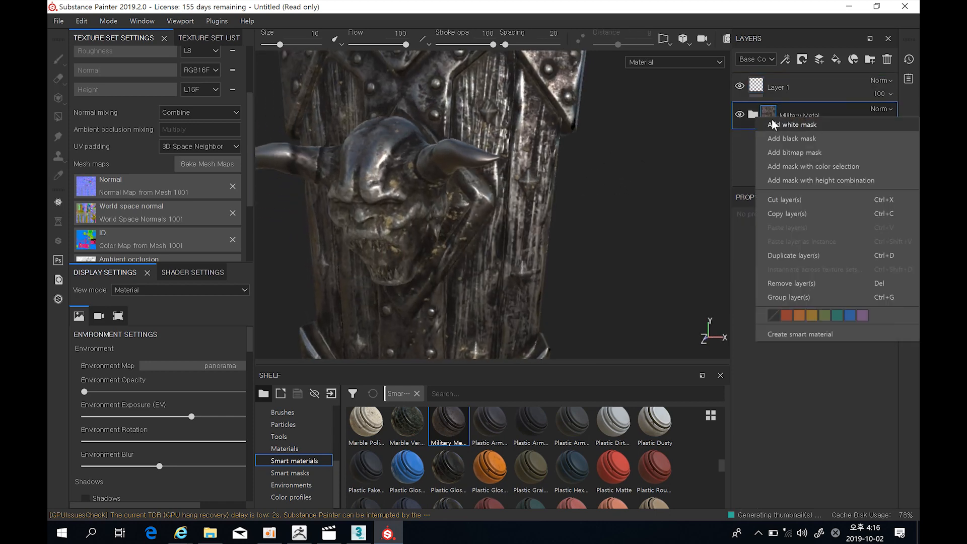
left_click(790, 167)
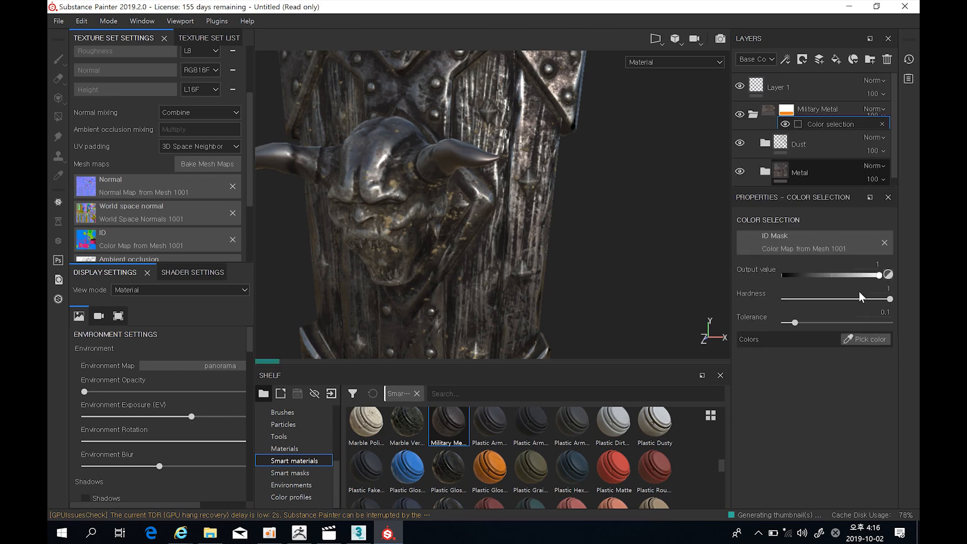
left_click(866, 340)
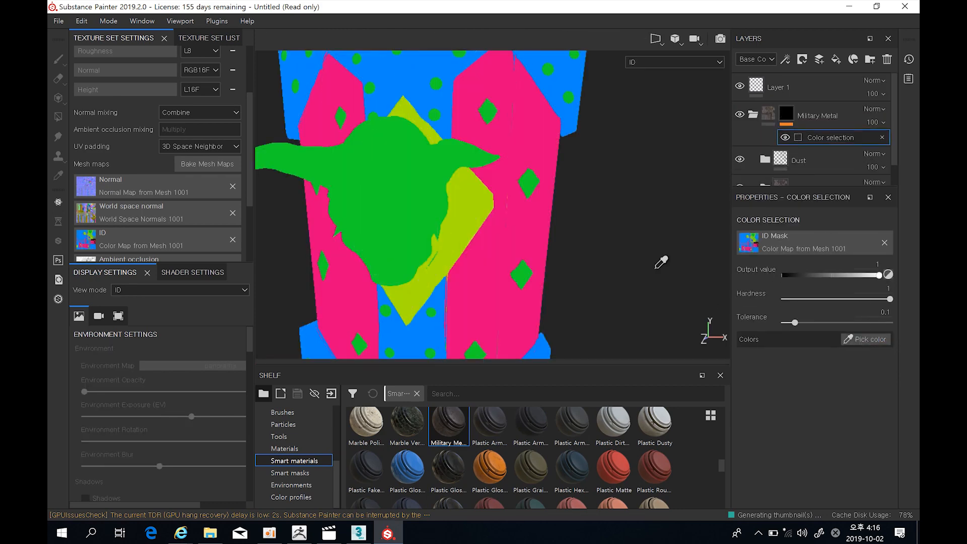
left_click(412, 177)
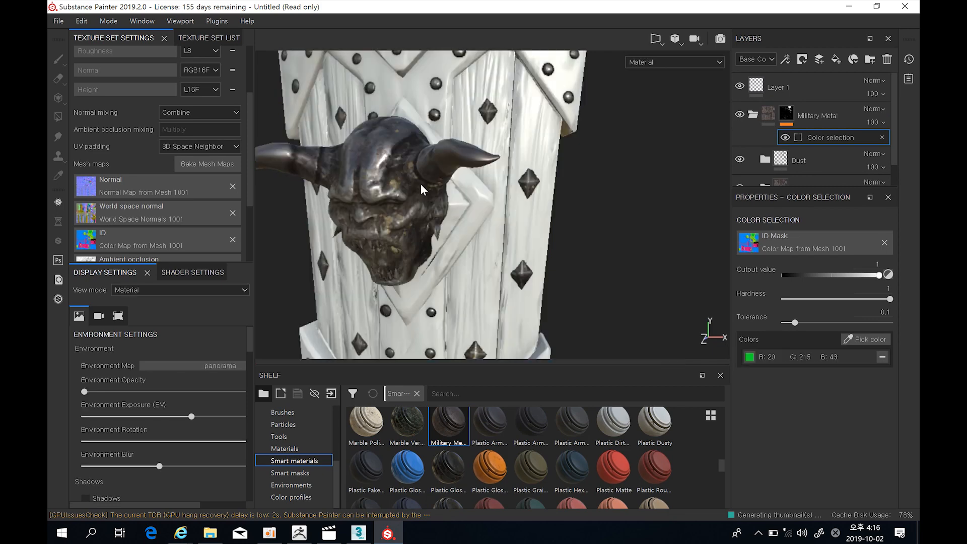
mouse_move(567, 231)
left_mouse_down("alt")
mouse_move(554, 216)
mouse_move(640, 195)
mouse_move(671, 205)
mouse_move(566, 220)
left_mouse_up("alt")
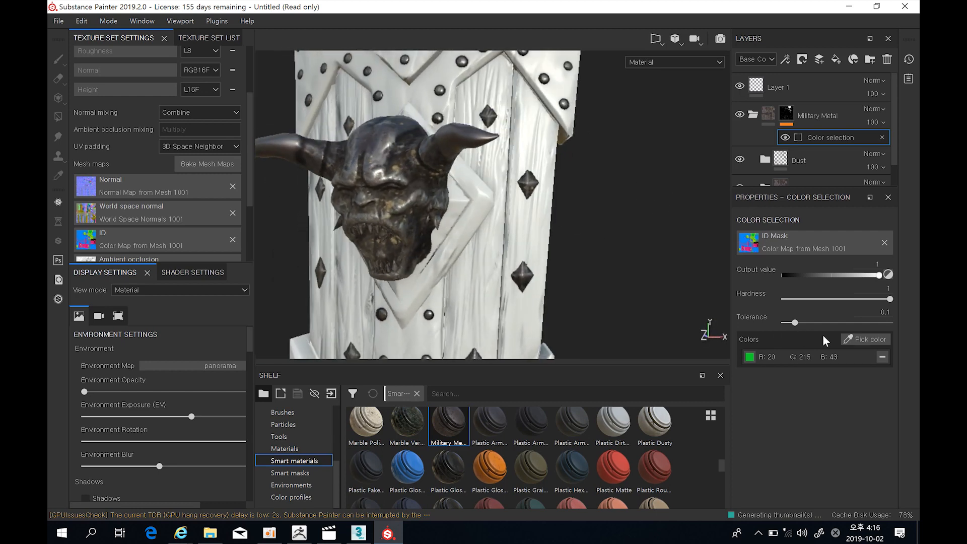
- Add the yellow diamond plate's and the blue frame's ID colors to the Military Metal layer's color selection
left_click(868, 342)
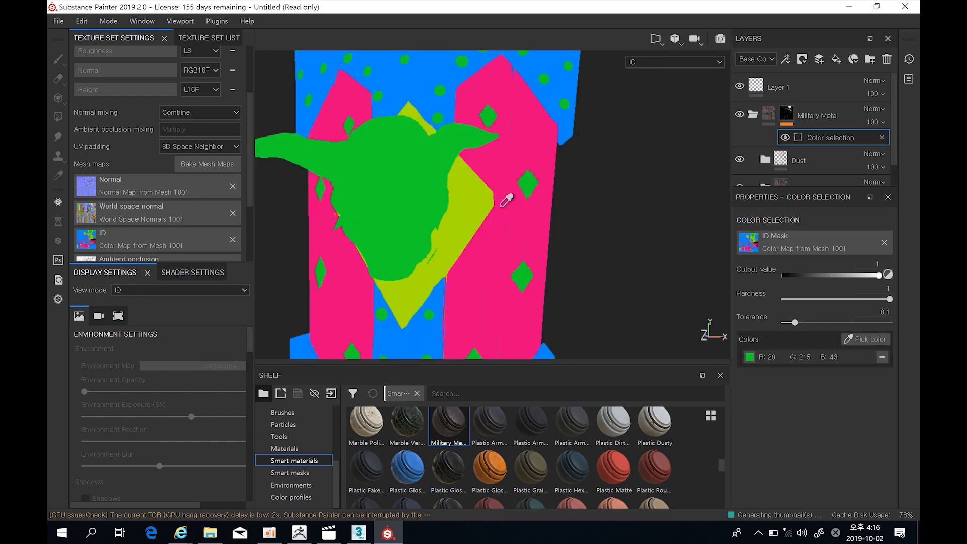
left_click(476, 196)
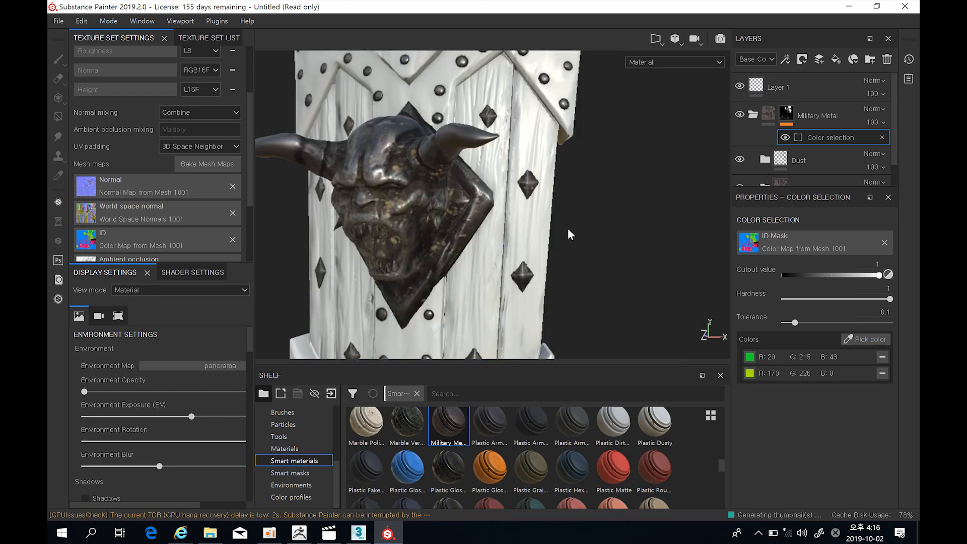
left_click_drag(603, 230, 568, 262, "alt")
scroll(606, 222, "down", 3)
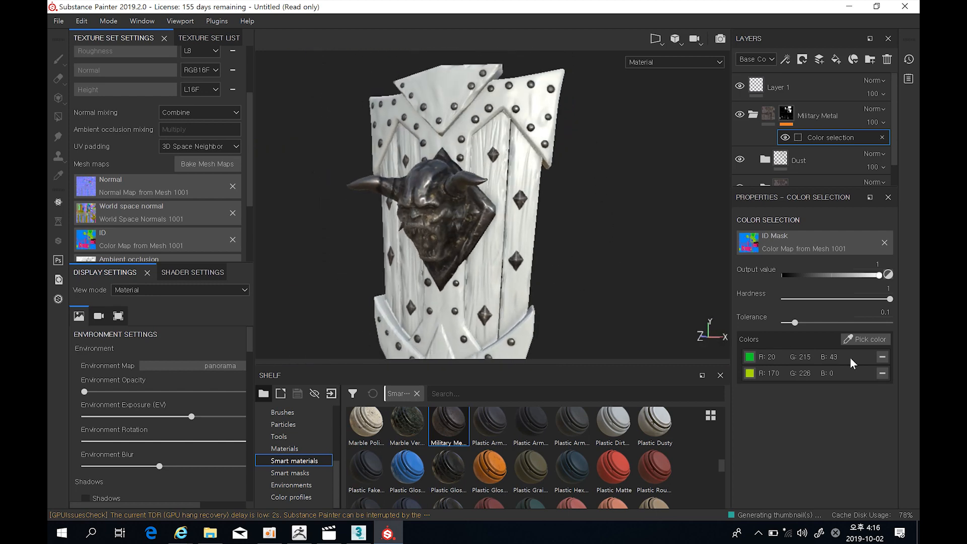
left_click(875, 341)
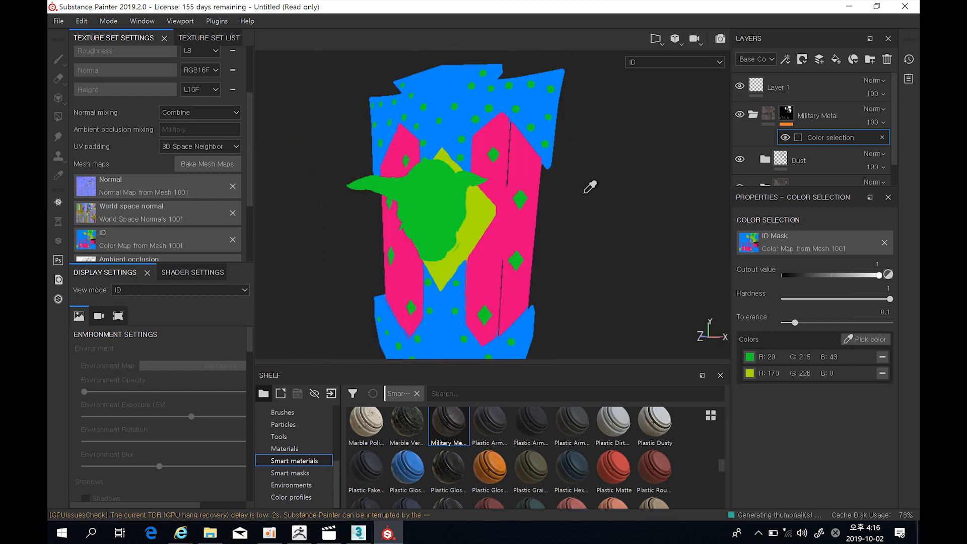
left_click(454, 139)
left_click_drag(587, 253, 441, 214, "alt")
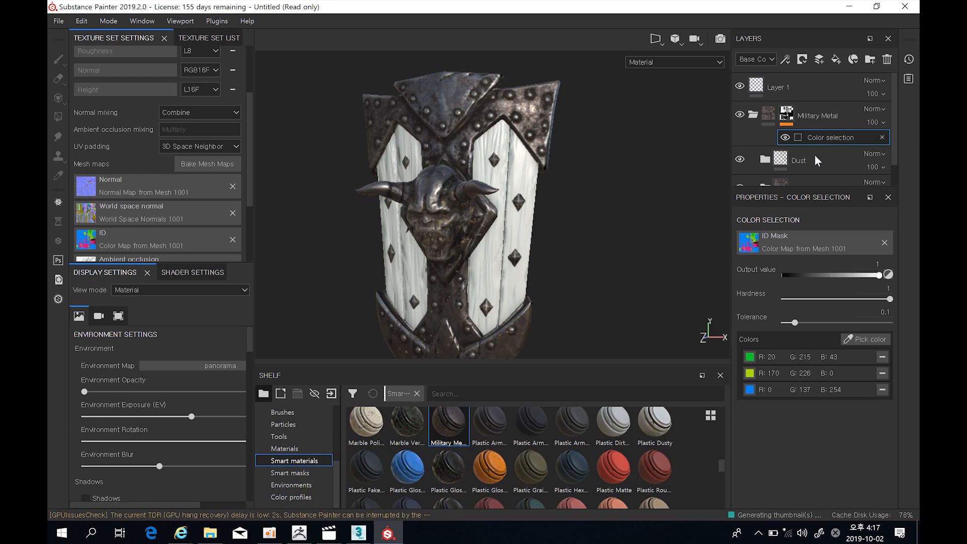
- Replace the Military Metal layer's color selection with a new one that picks only the shield frame's blue ID color
left_click(882, 138)
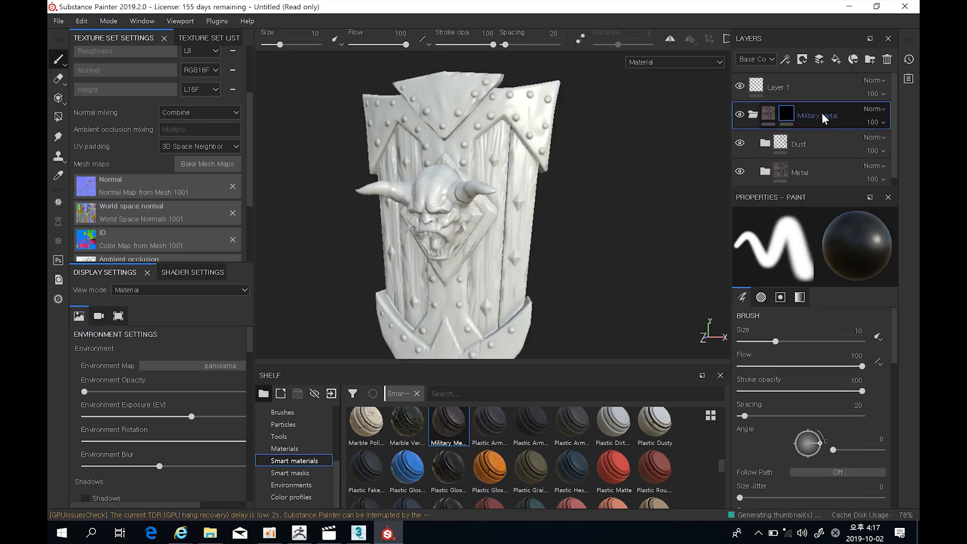
right_click(821, 114)
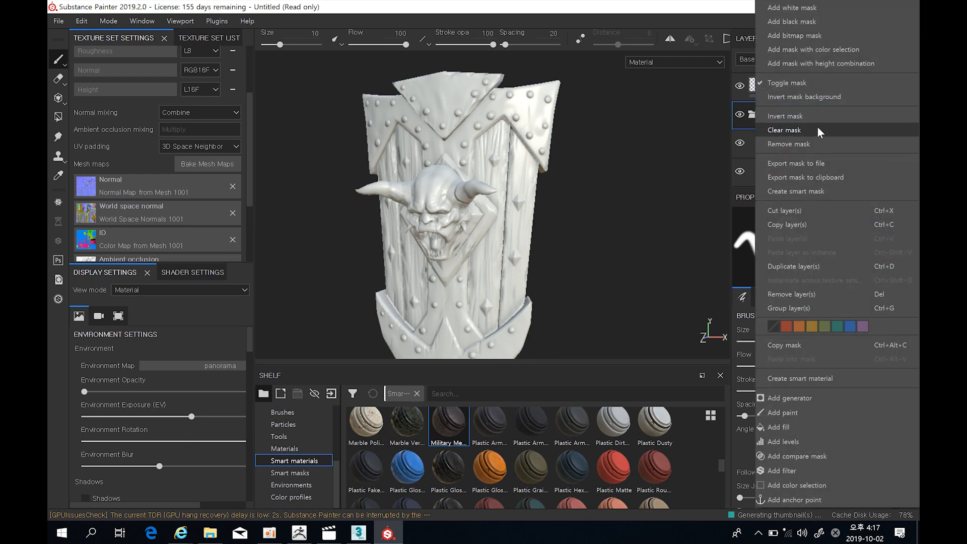
left_click(836, 53)
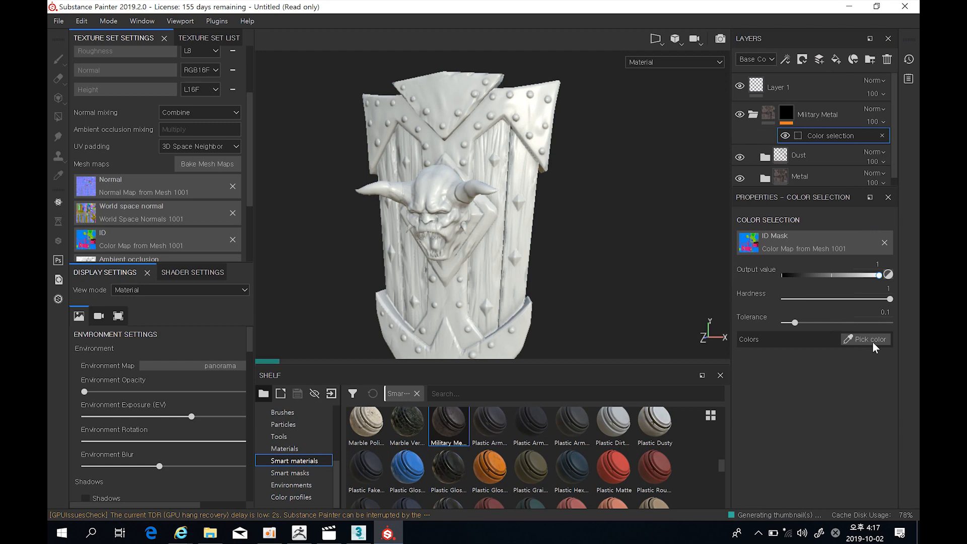
left_click(870, 340)
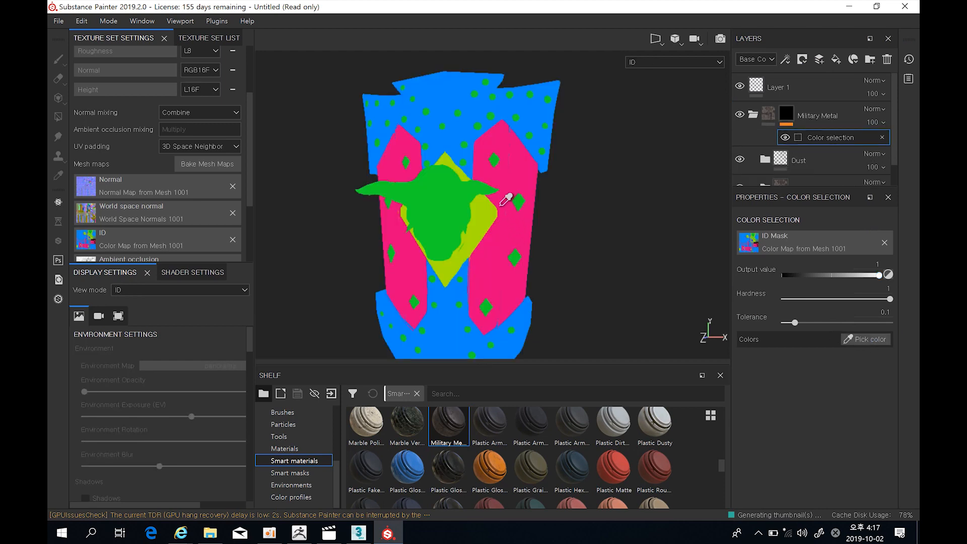
left_click(468, 130)
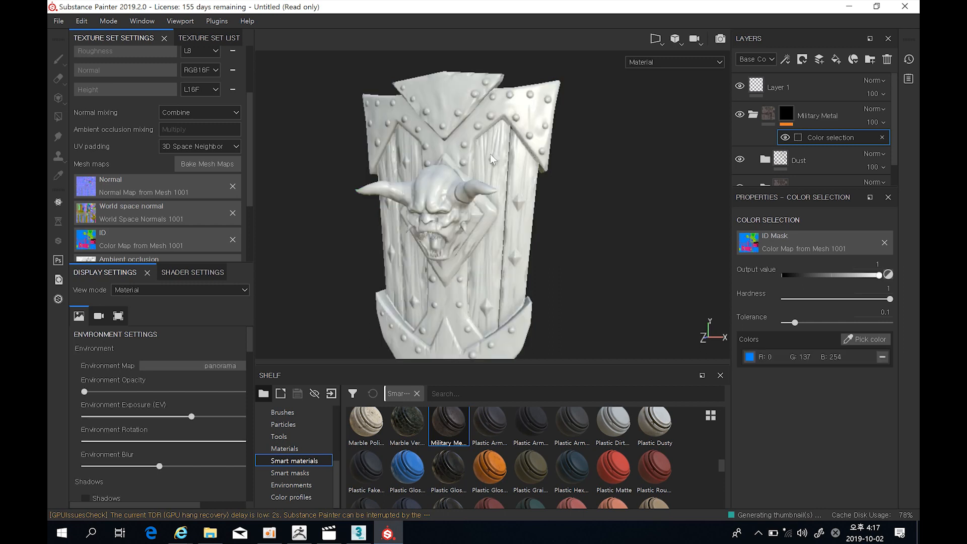
mouse_move(565, 207)
left_mouse_down("alt")
mouse_move(384, 209)
mouse_move(595, 203)
mouse_move(548, 201)
left_mouse_up("alt")
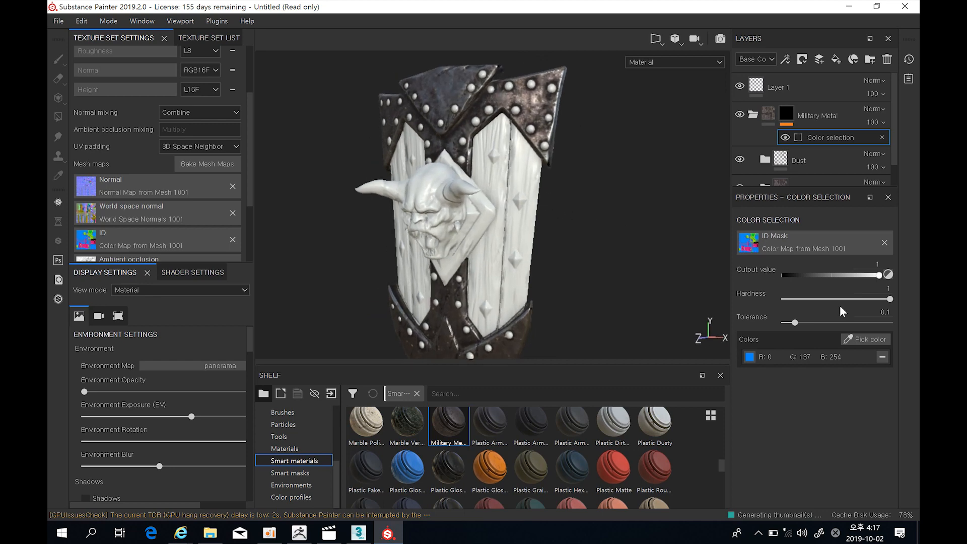
- Collapse the Military Metal folder and apply the Silver Armor smart material below it
left_click(879, 342)
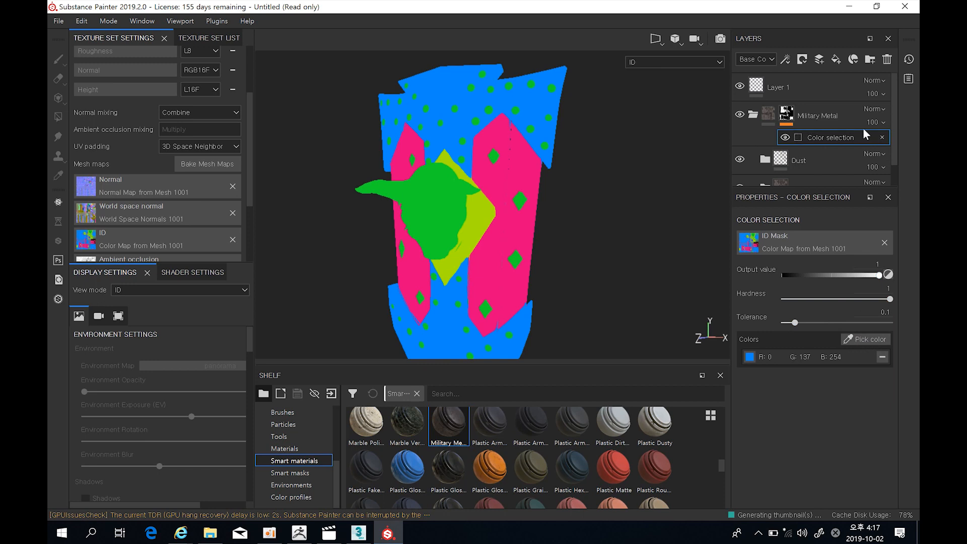
left_click_drag(892, 113, 893, 123)
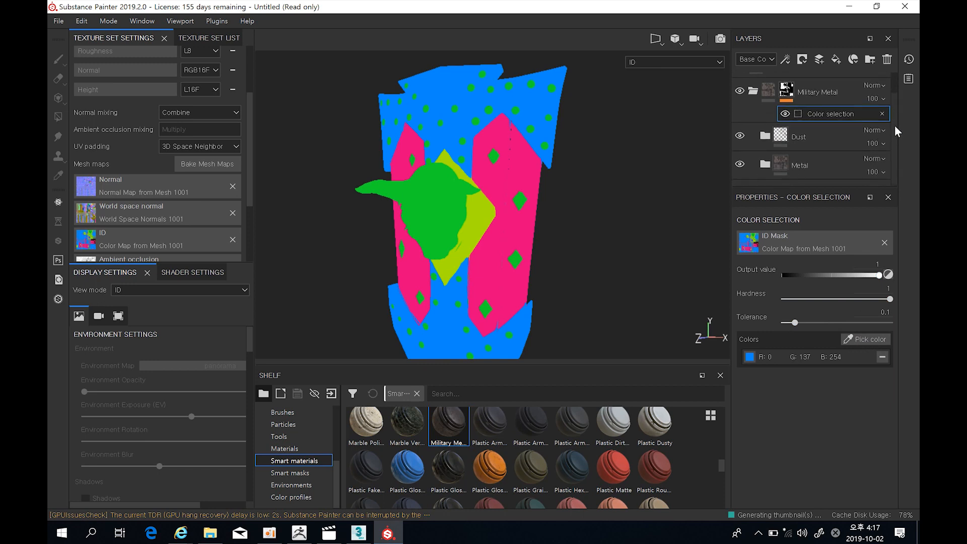
left_click(752, 115)
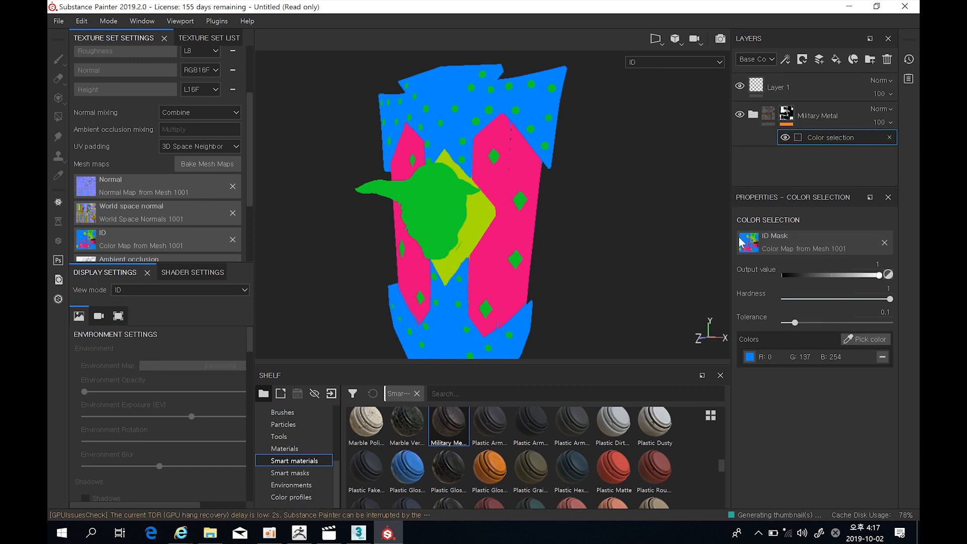
left_click_drag(719, 466, 719, 475)
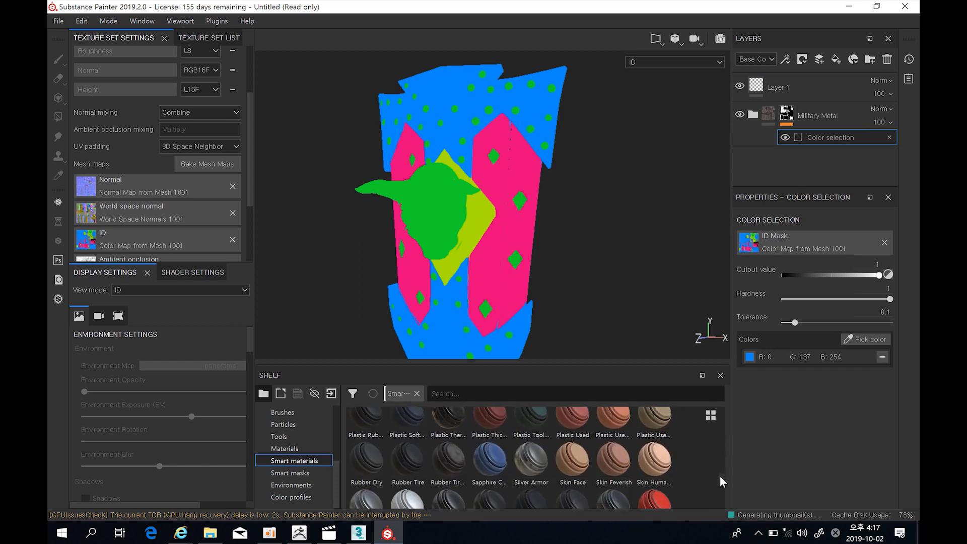
left_click_drag(541, 457, 789, 166)
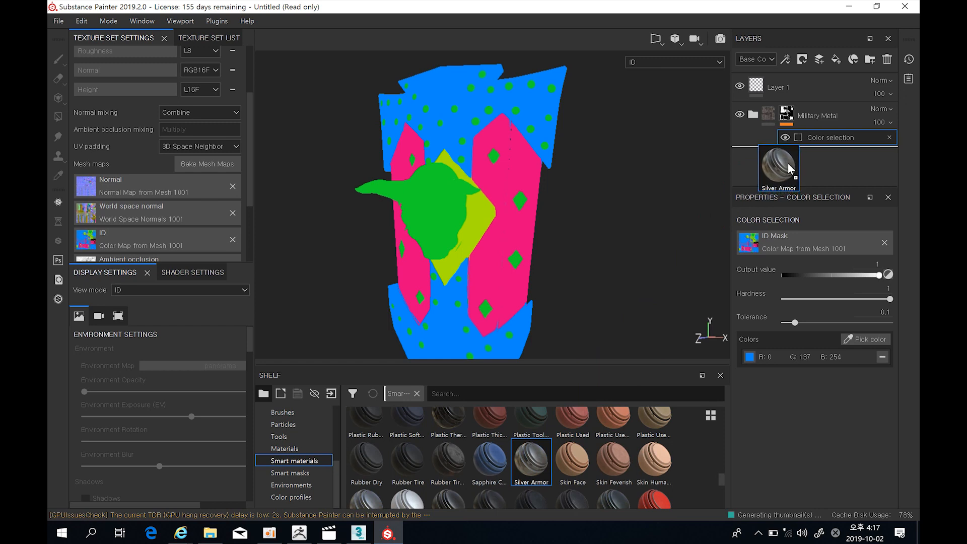
left_click_drag(787, 164, 787, 164)
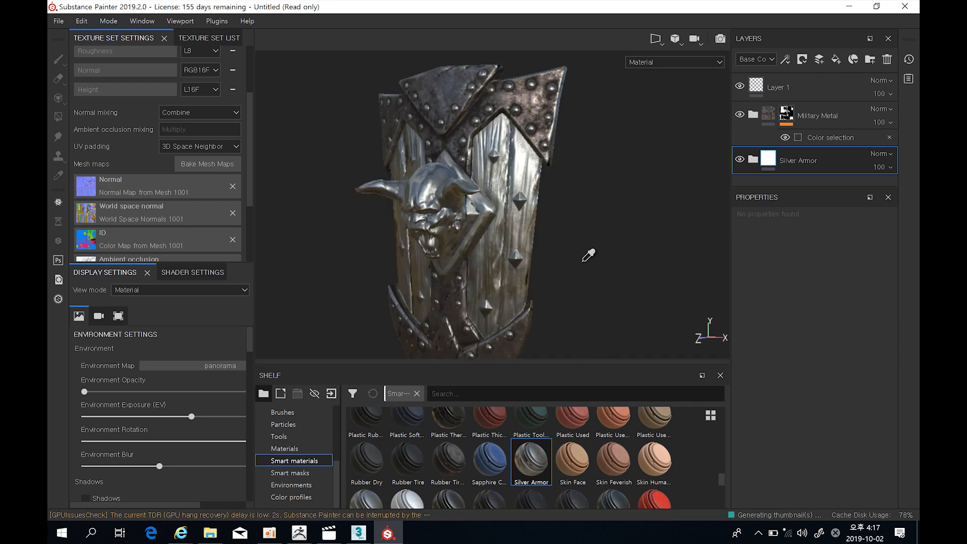
- Inspect the Silver Armor finish on the demon head and shield, and preview the Iron Forged Old smart material
right_click_drag(634, 233, 566, 289, "alt")
left_click_drag(565, 289, 685, 268, "alt")
left_click_drag(723, 483, 721, 449)
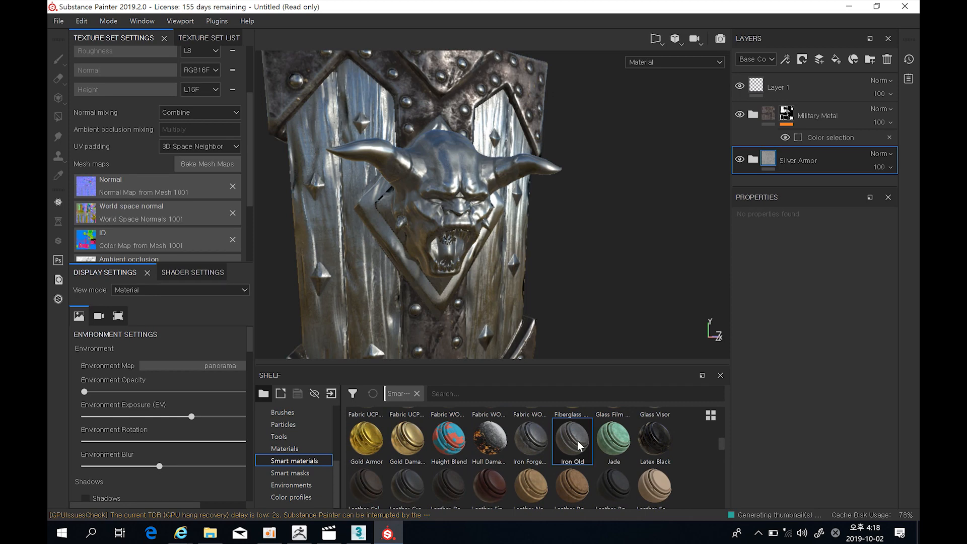
mouse_move(539, 449)
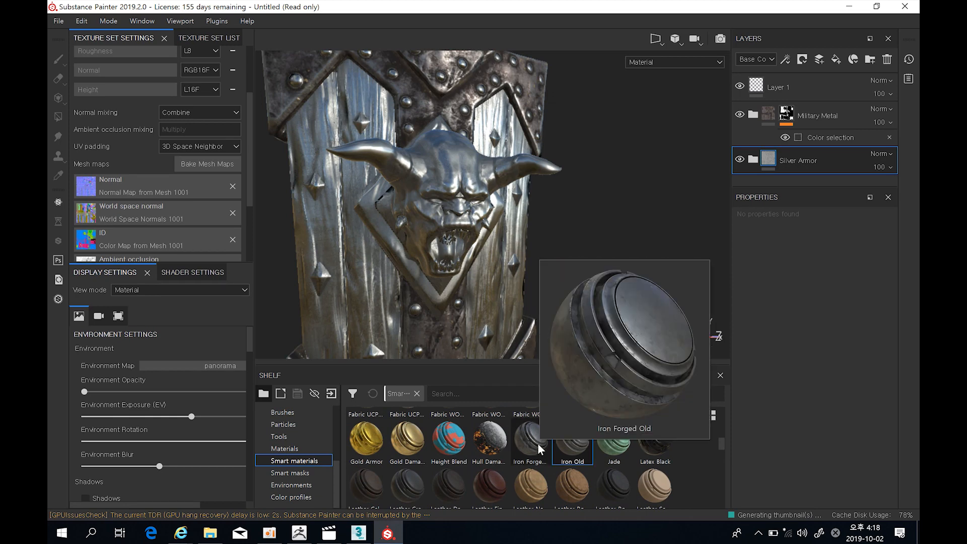
mouse_move(721, 450)
left_mouse_down()
mouse_move(722, 418)
mouse_move(723, 447)
left_mouse_up()
left_click_drag(565, 224, 550, 266, "alt")
right_click_drag(549, 266, 550, 132, "alt")
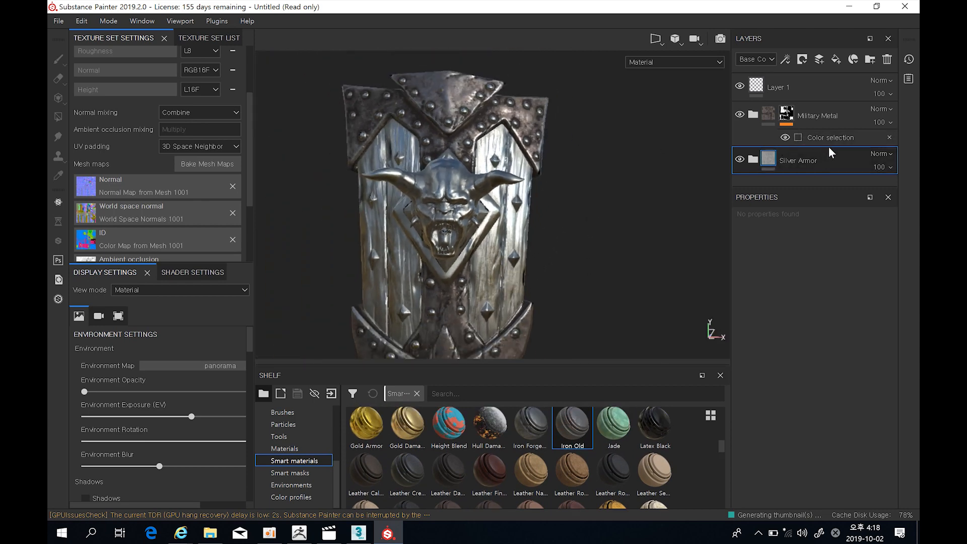
- Add a color selection mask to the Silver Armor layer and pick the green ID color of the demon head and rivets
right_click(834, 160)
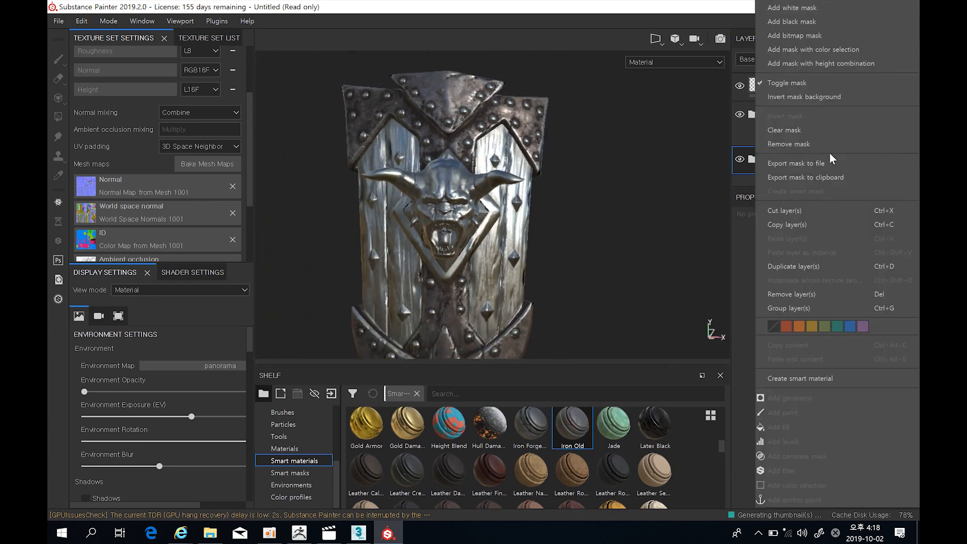
left_click(826, 49)
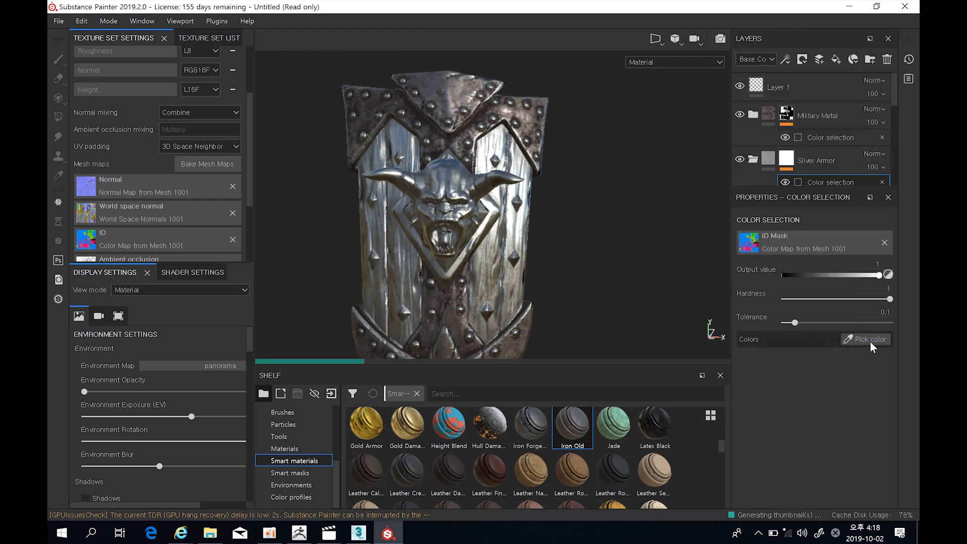
left_click(865, 338)
left_click(458, 203)
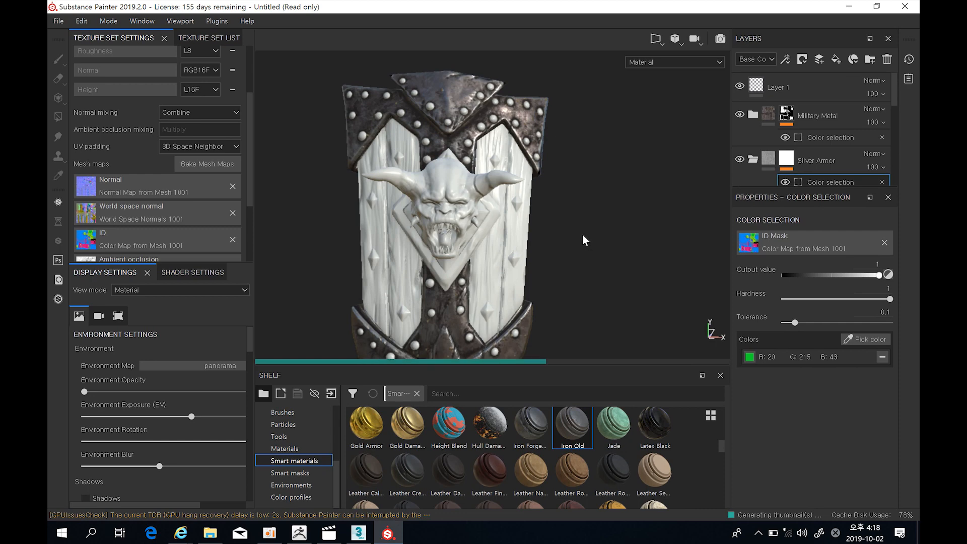
left_click_drag(592, 252, 536, 297, "alt")
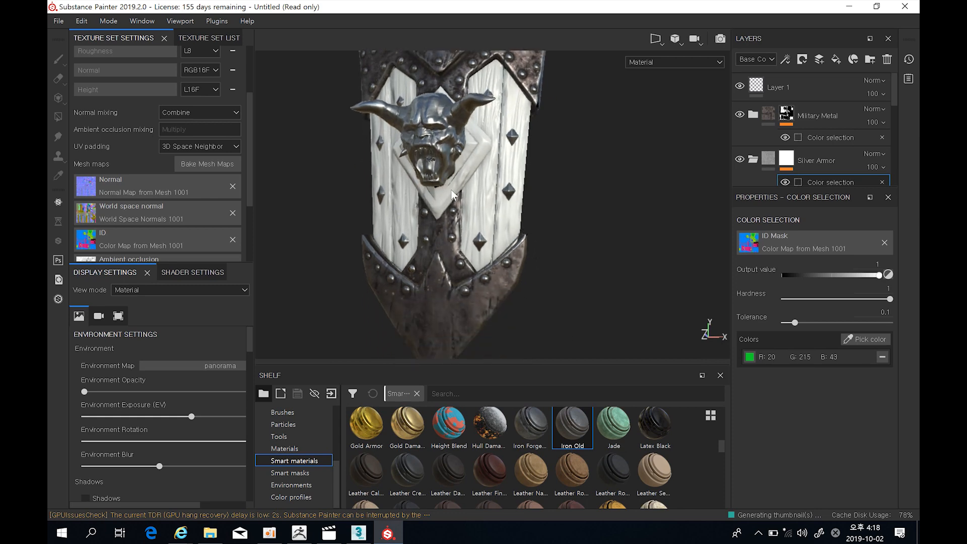
- Add the diamond plate's yellow ID color to the Military Metal layer's color selection and check the shield's front
left_click(826, 140)
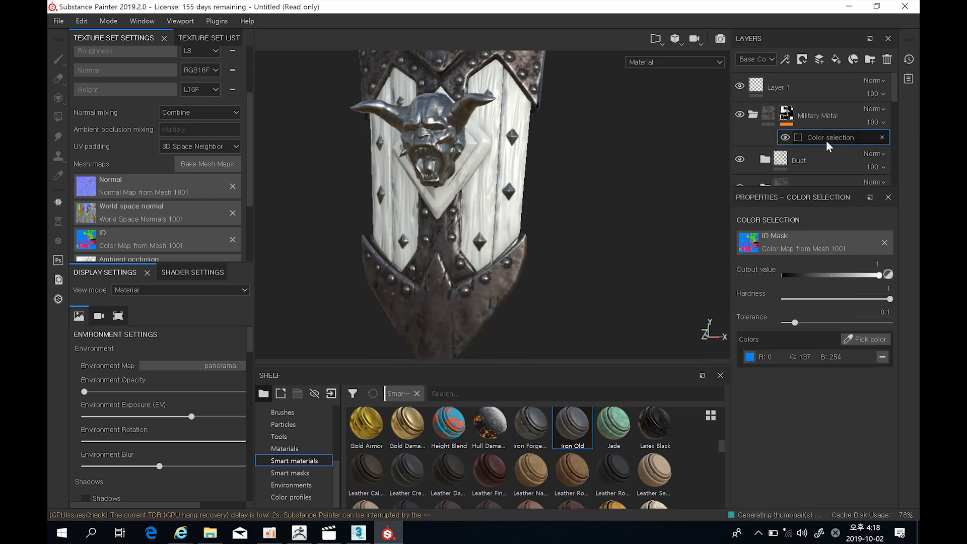
left_click(868, 339)
left_click(480, 150)
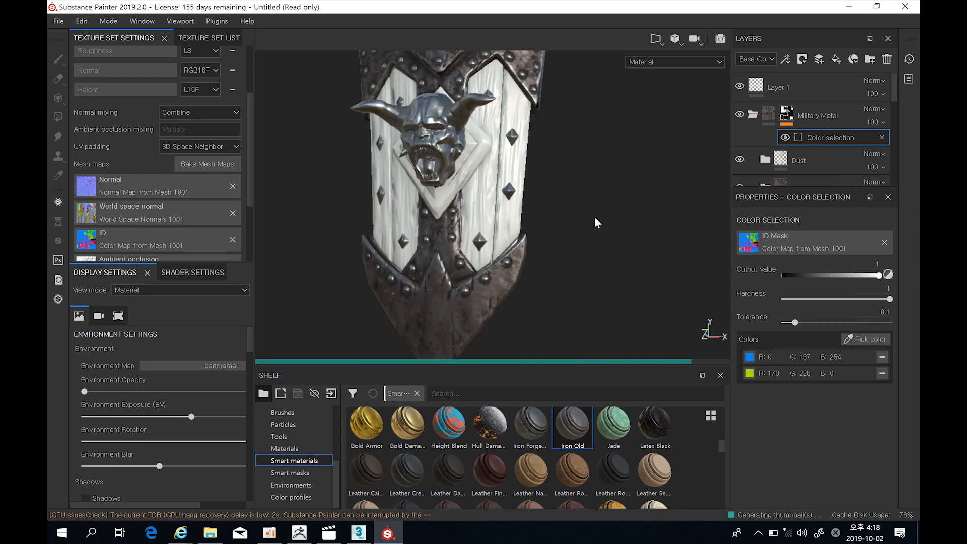
left_click_drag(580, 177, 578, 240, "alt")
right_click_drag(481, 199, 543, 205, "shift")
- Enlarge the layer stack area, apply the Leatherette Damaged smart material below Silver Armor and check it on the shield's back
left_click_drag(718, 448, 725, 460)
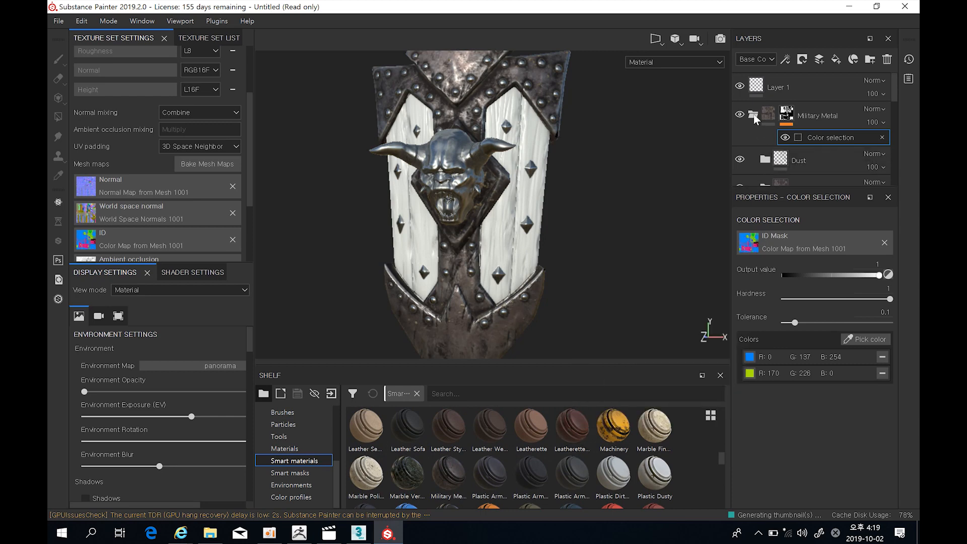
left_click(764, 159)
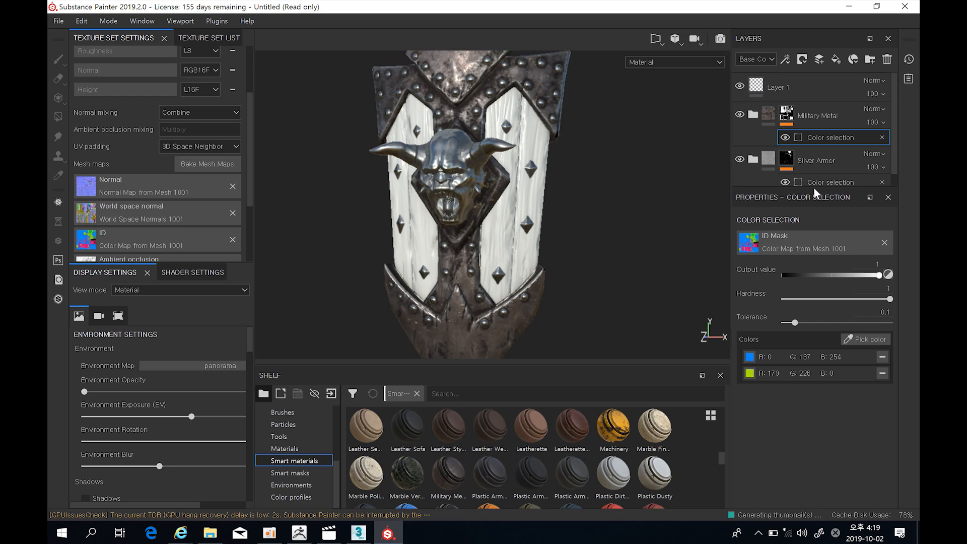
left_click_drag(808, 190, 803, 264)
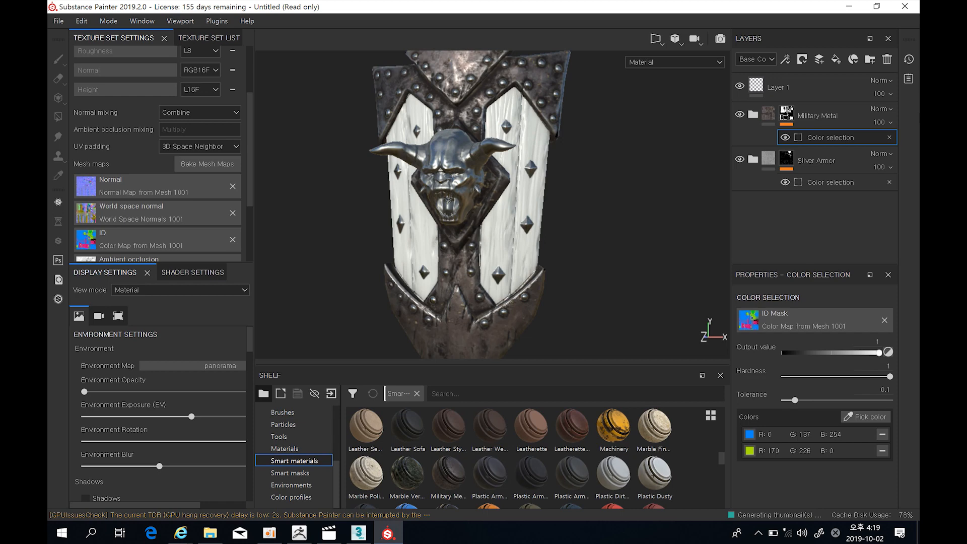
left_click_drag(578, 432, 797, 233)
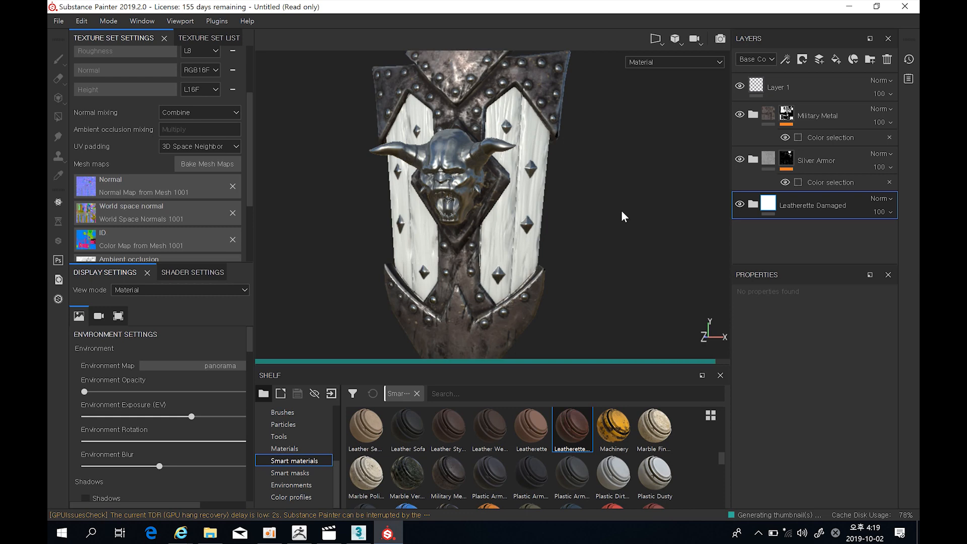
left_click_drag(602, 218, 421, 224, "alt")
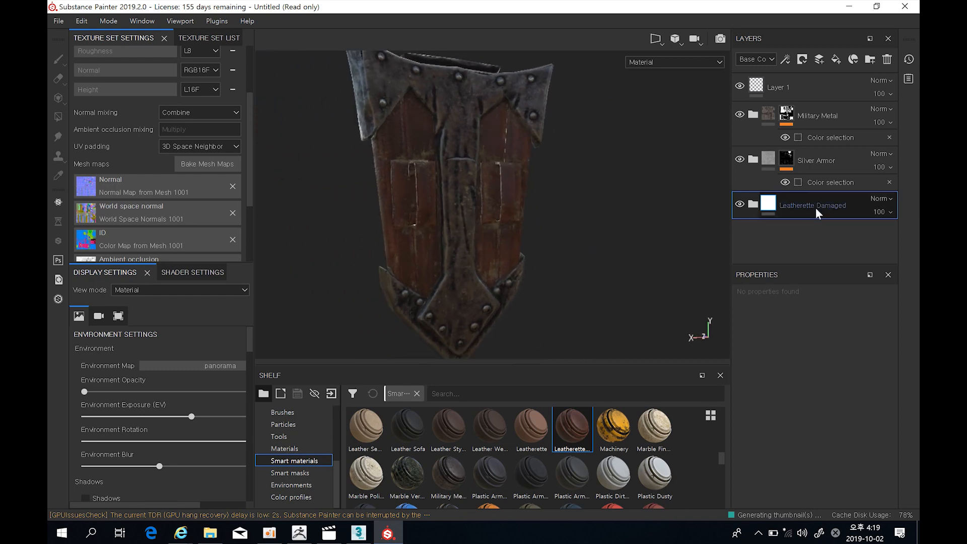
- Add a color selection mask to the Leatherette Damaged layer and pick the back handles' dark brown ID color
right_click(839, 206)
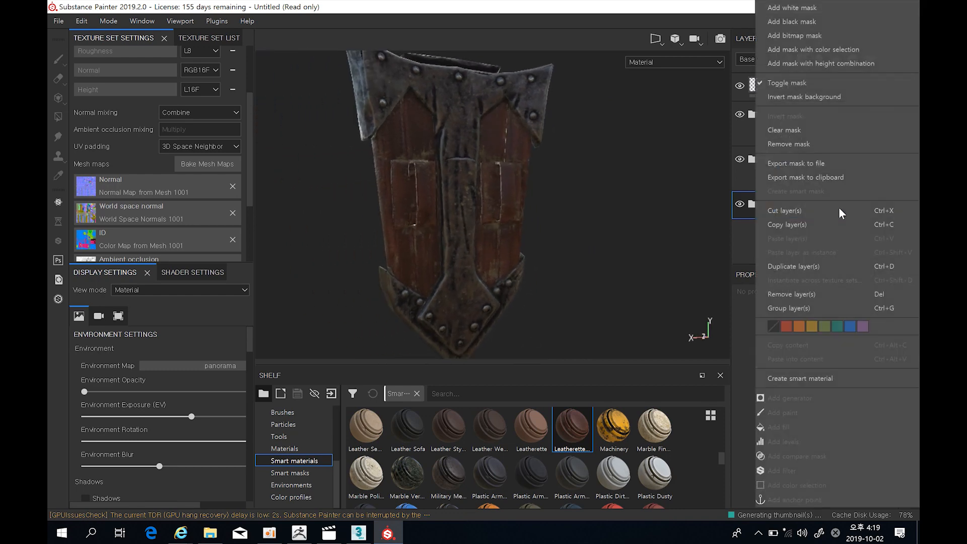
left_click(839, 52)
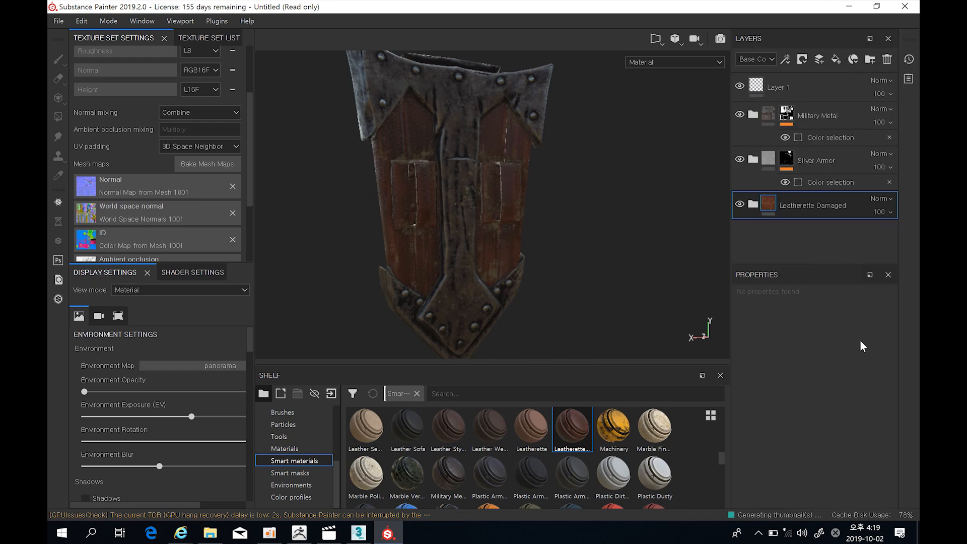
left_click(867, 417)
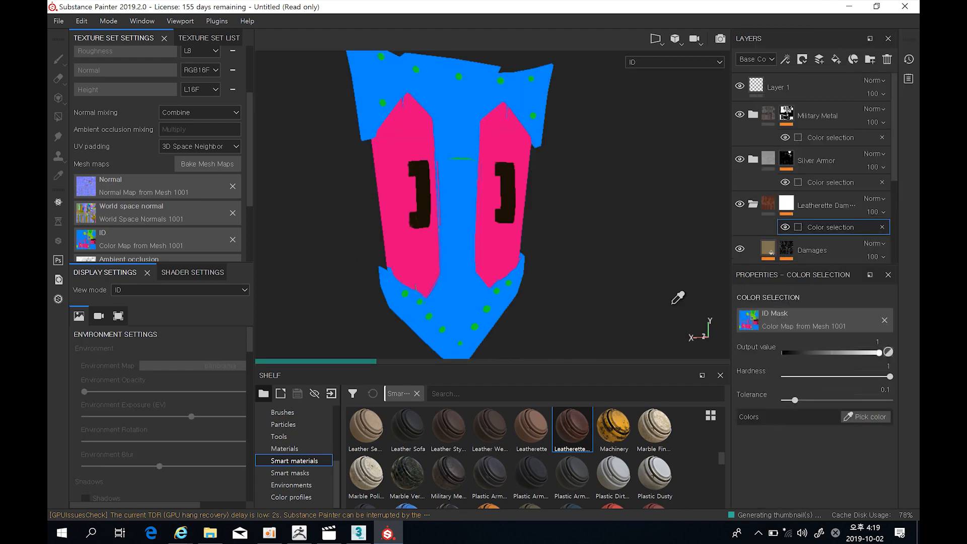
left_click(424, 174)
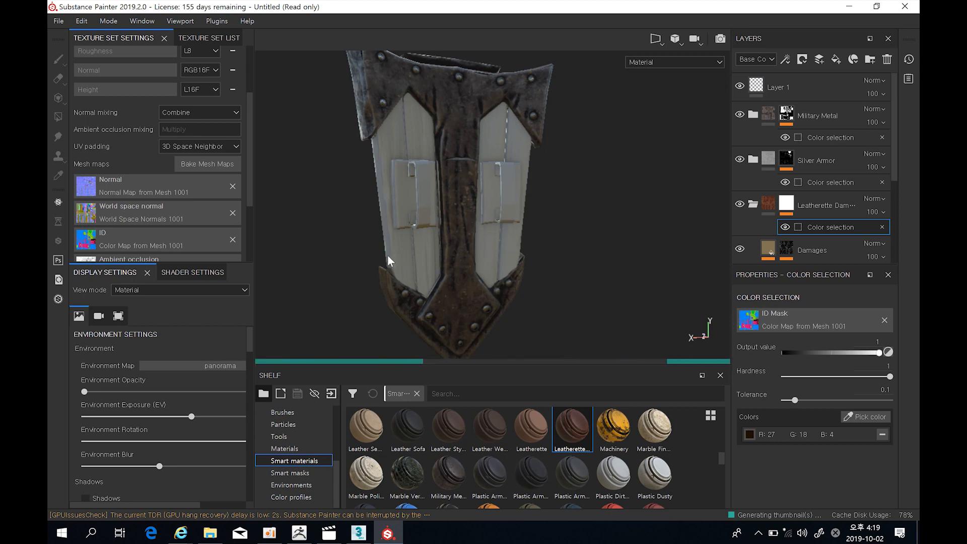
- Apply the Wood Walnut smart material to the shield, placing it below the Leatherette Damaged layer
left_click_drag(385, 251, 636, 255, "alt")
middle_click_drag(525, 234, 541, 209, "alt")
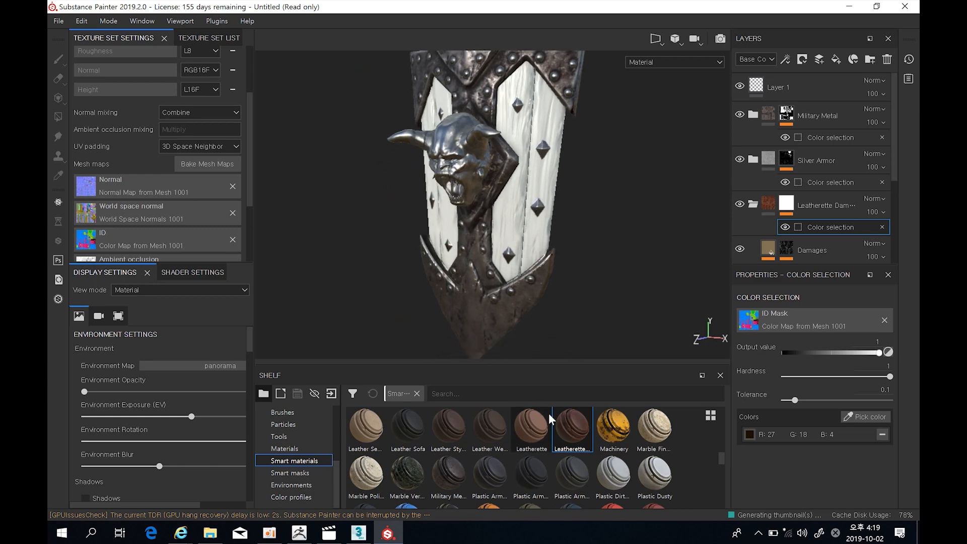
scroll(722, 464, "down", 5)
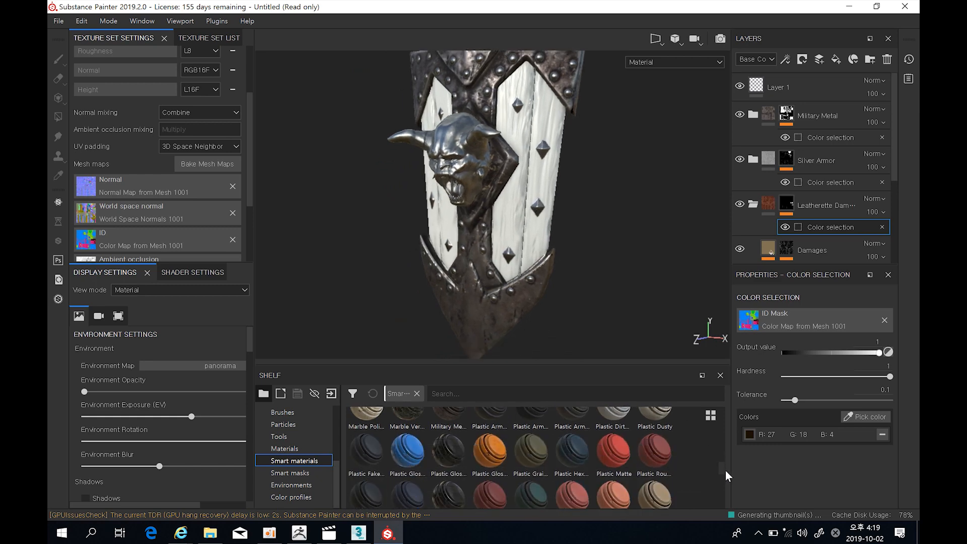
scroll(730, 480, "down", 3)
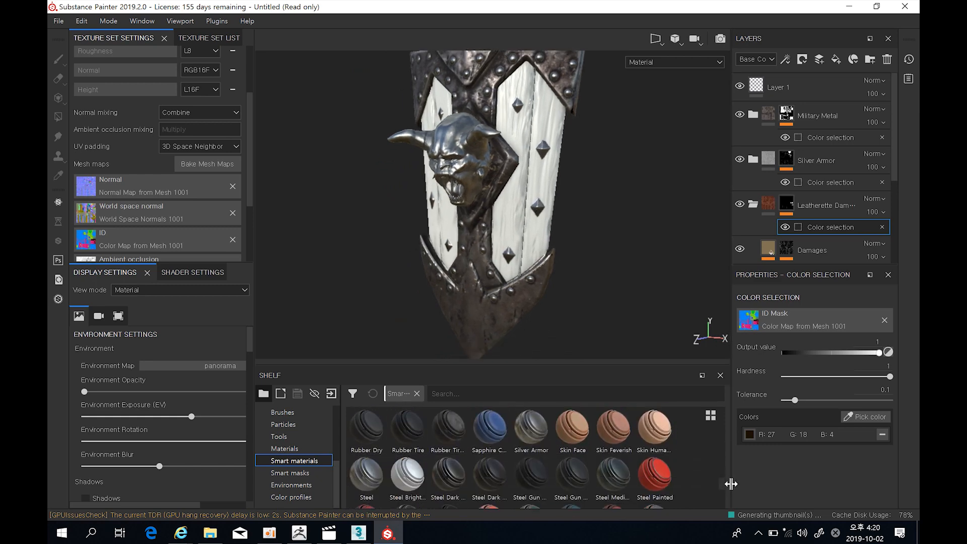
scroll(730, 491, "down", 2)
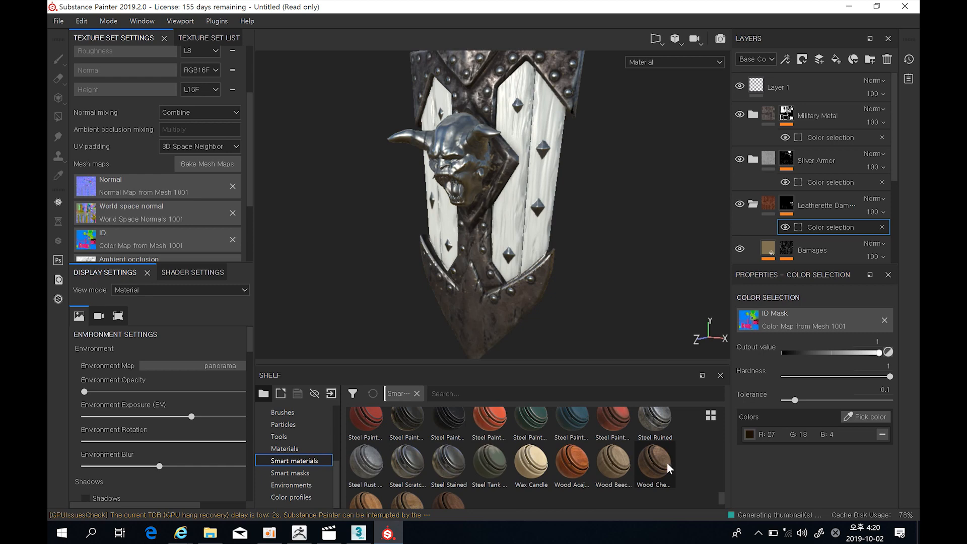
left_click_drag(660, 460, 775, 246)
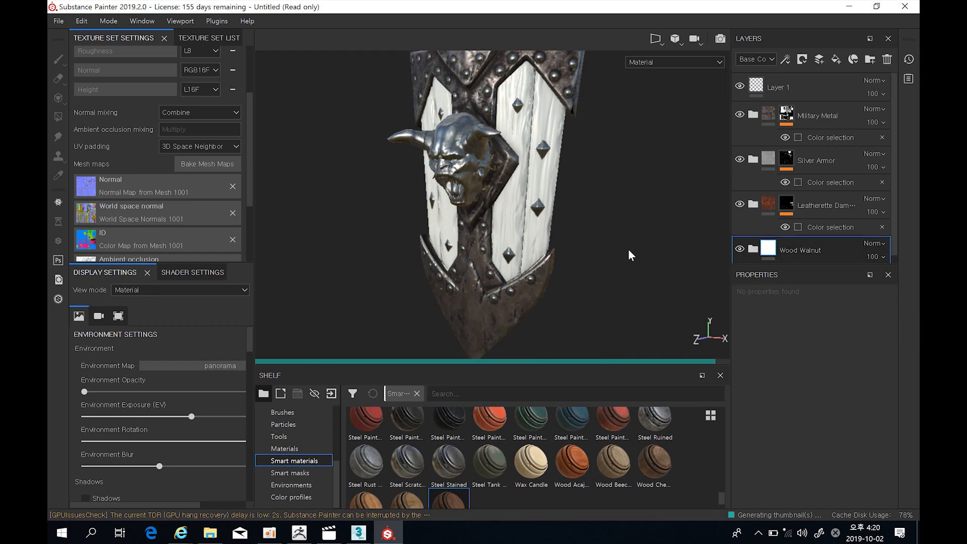
- Add a color selection mask to the Wood Walnut layer and pick the planks' pink ID color
left_click_drag(599, 244, 686, 220, "alt")
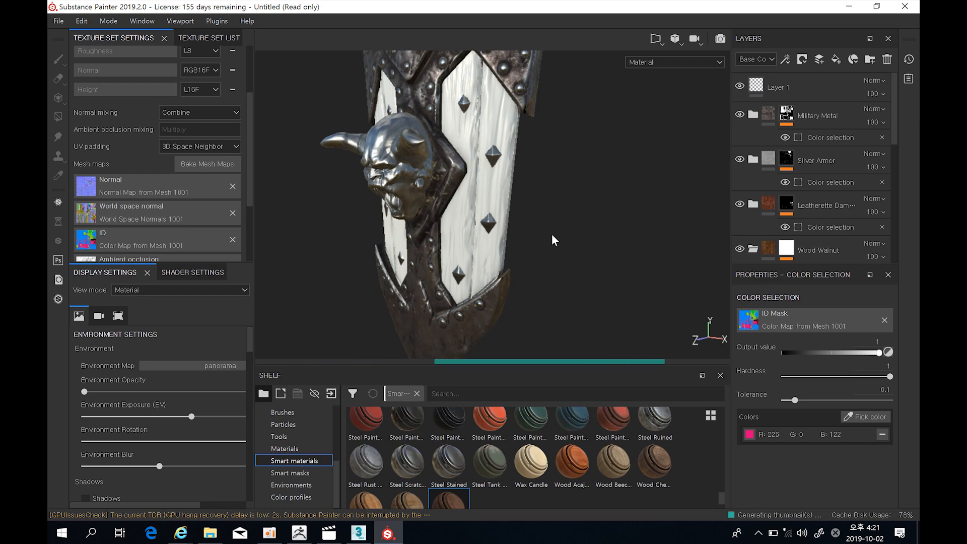
left_click_drag(548, 237, 614, 207, "alt")
right_click_drag(518, 216, 618, 282, "alt")
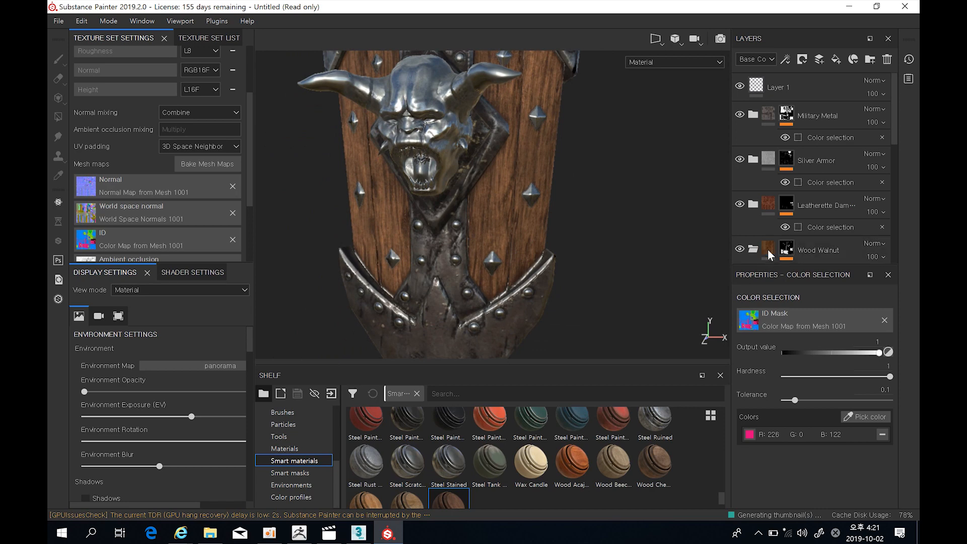
- Enable the roughness channel on the Wood Fibers 2 layer inside the Wood Walnut group
left_click(767, 249)
left_click_drag(895, 135, 898, 179)
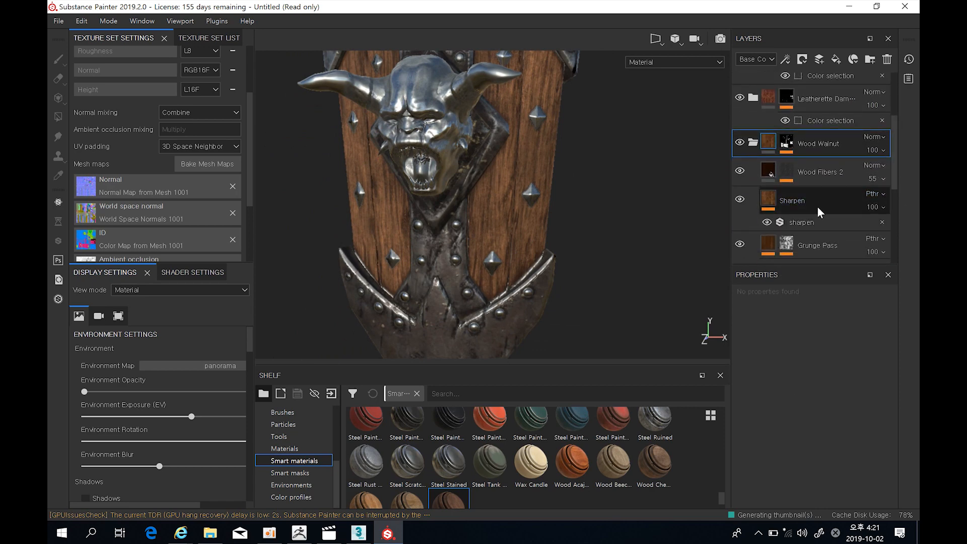
scroll(816, 206, "down", 1)
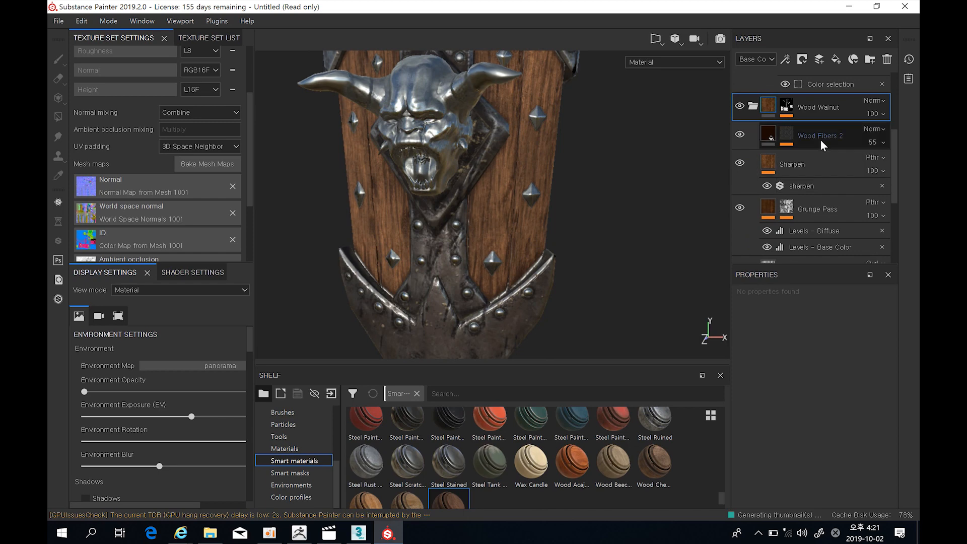
left_click(809, 167)
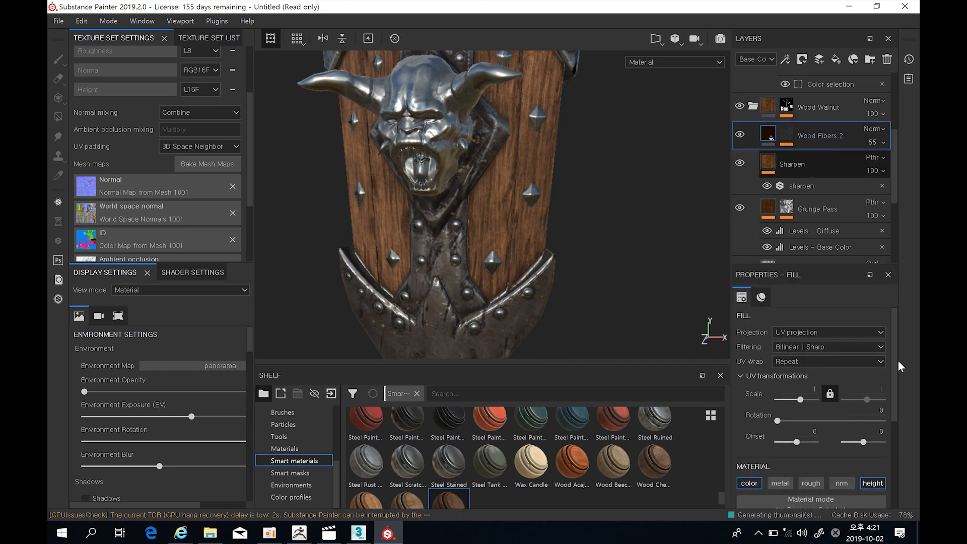
scroll(891, 421, "down", 4)
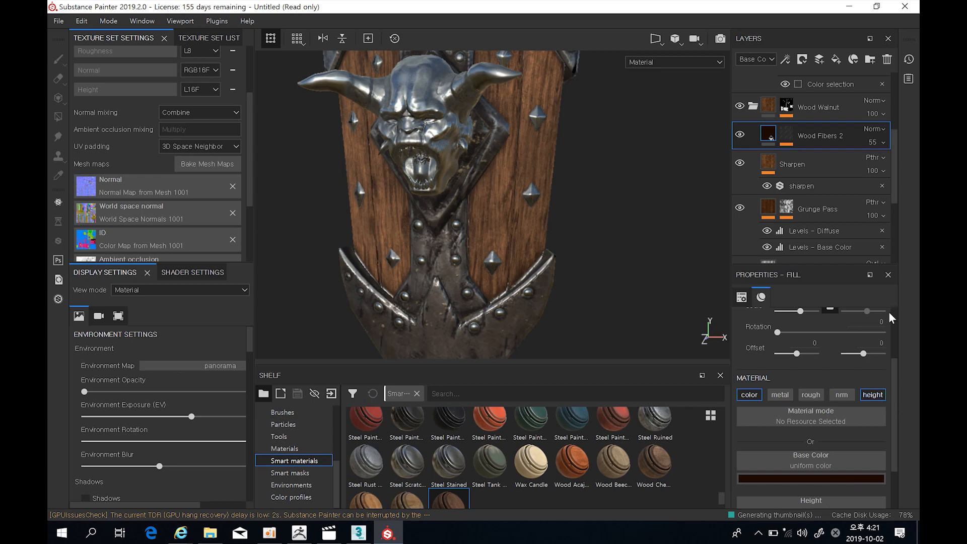
left_click(814, 397)
scroll(892, 412, "down", 2)
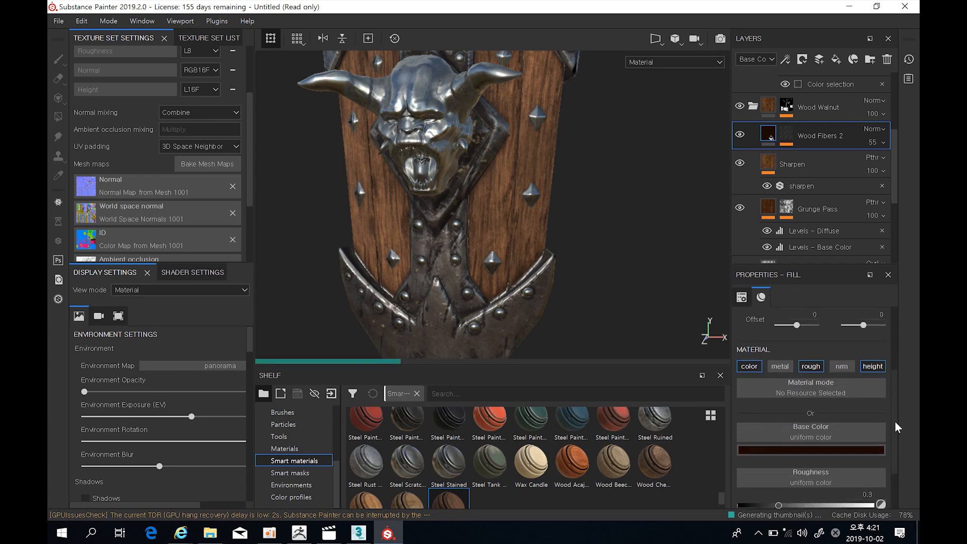
scroll(896, 434, "down", 1)
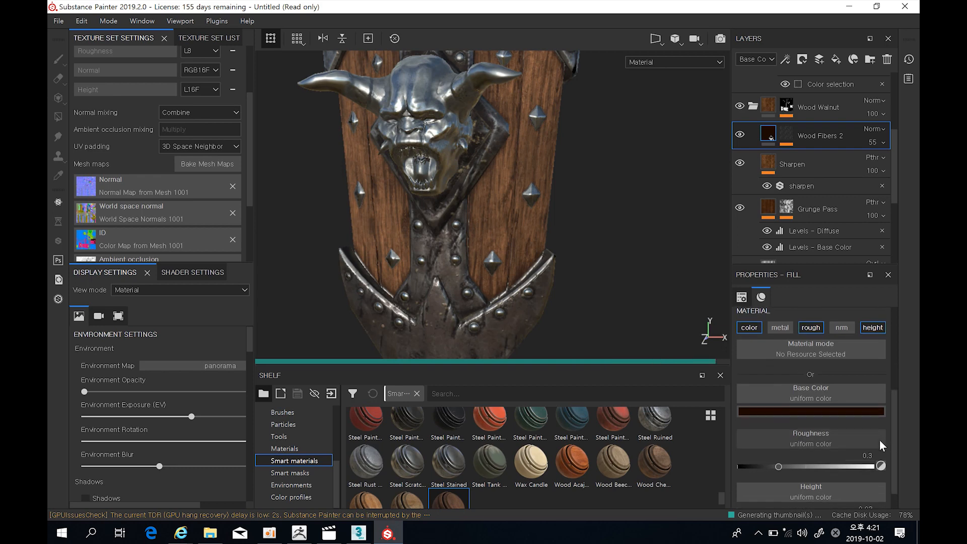
- Examine the walnut planks' grain and shine from several angles around the demon head
left_click_drag(579, 176, 610, 180, "alt")
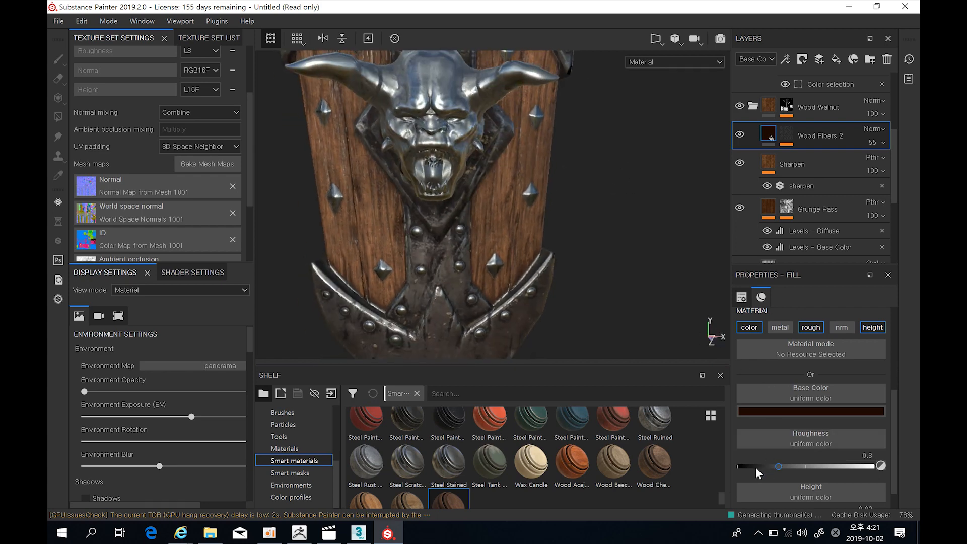
left_click_drag(606, 298, 546, 246, "alt")
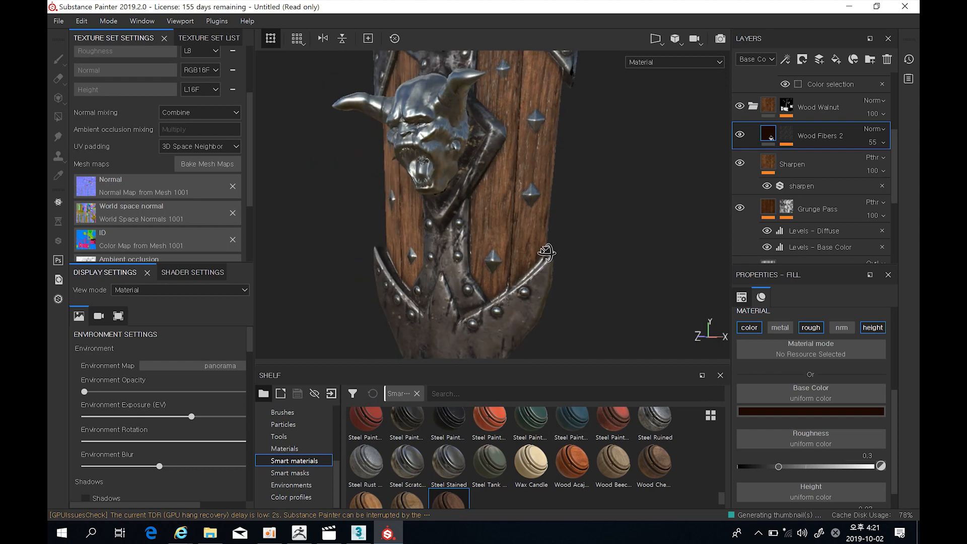
right_click_drag(573, 161, 574, 286, "alt")
mouse_move(574, 176)
left_mouse_down("alt")
mouse_move(531, 175)
mouse_move(590, 180)
mouse_move(582, 194)
mouse_move(581, 178)
left_mouse_up("alt")
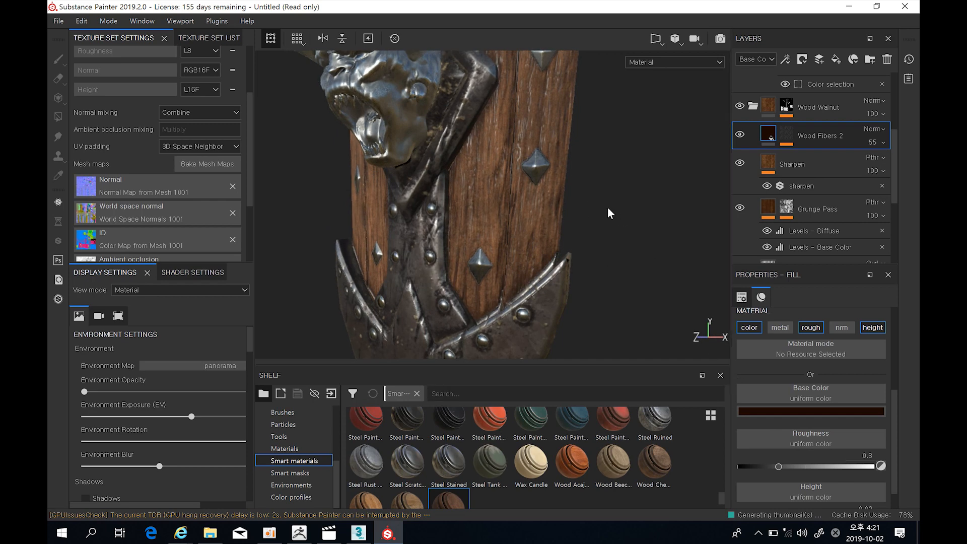
left_click_drag(608, 210, 605, 201, "alt")
middle_click_drag(602, 201, 591, 270, "alt")
right_click_drag(601, 224, 604, 213, "alt")
mouse_move(603, 213)
left_mouse_down("alt")
mouse_move(596, 216)
mouse_move(643, 207)
mouse_move(592, 210)
mouse_move(604, 214)
left_mouse_up("alt")
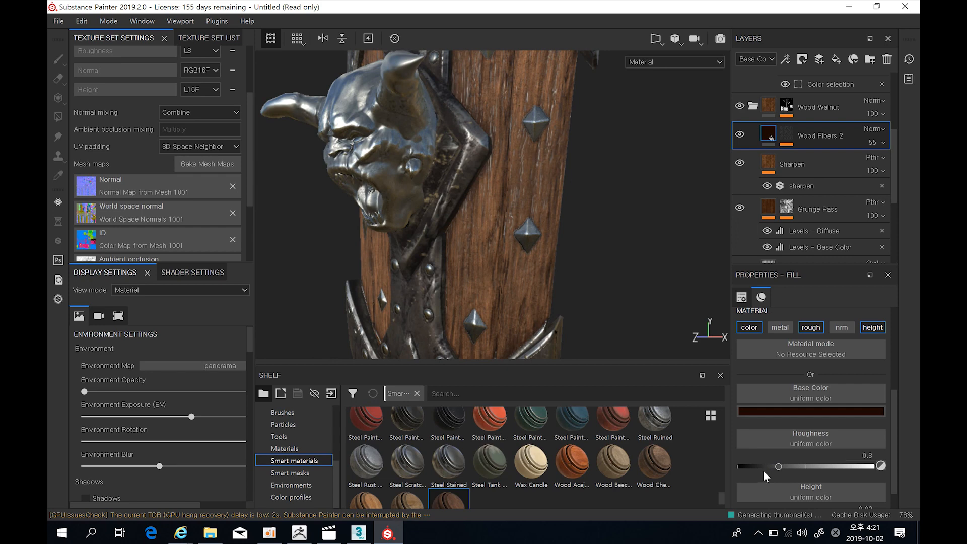
left_click_drag(609, 250, 580, 149, "alt")
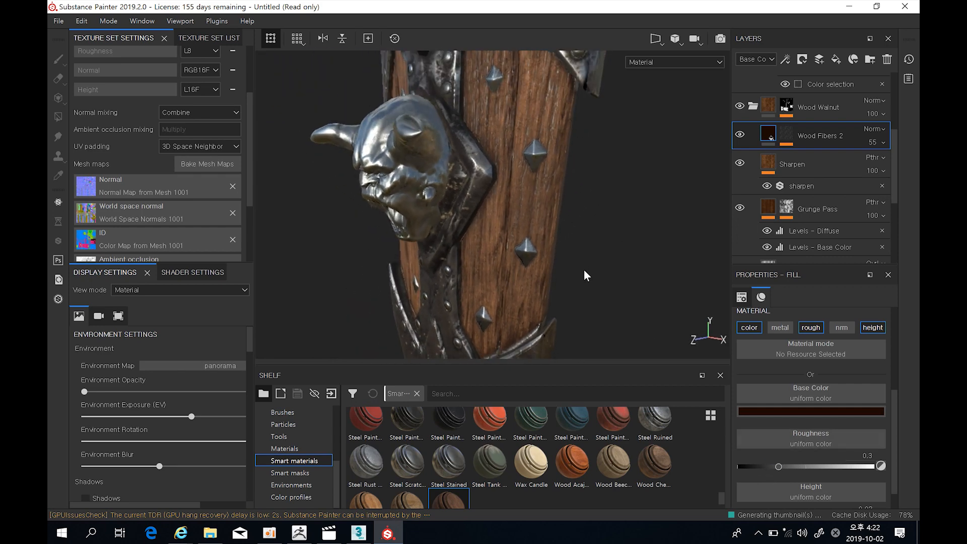
left_click_drag(591, 259, 593, 208, "alt")
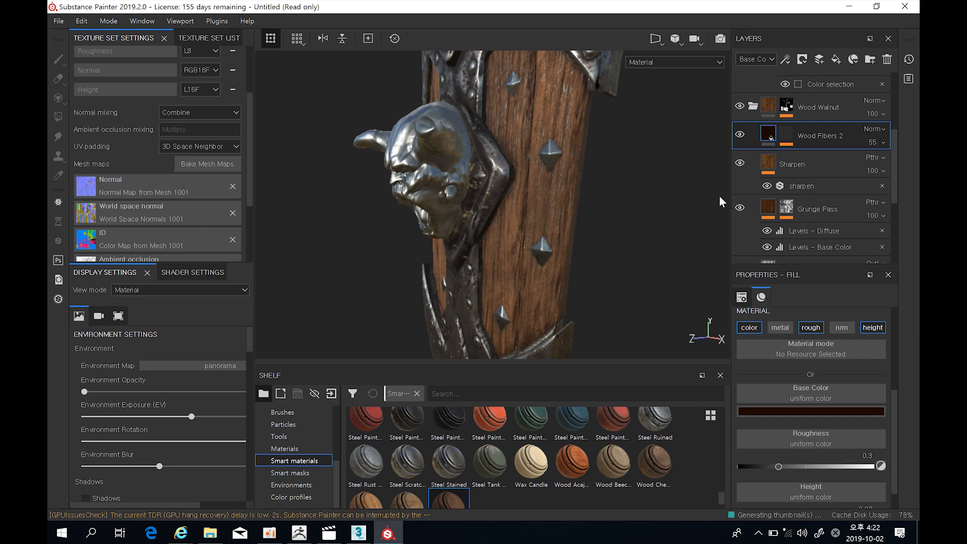
left_click_drag(651, 276, 679, 214, "alt")
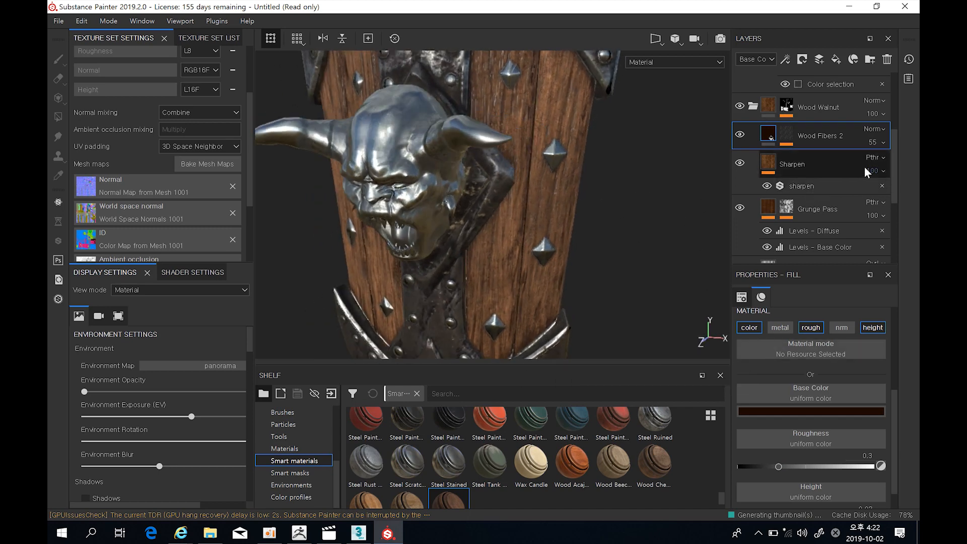
- Darken the Wood Walnut Base layer's base color to R 0.142, G 0.061, B 0.019 and check the shield's front
left_click_drag(892, 182, 900, 241)
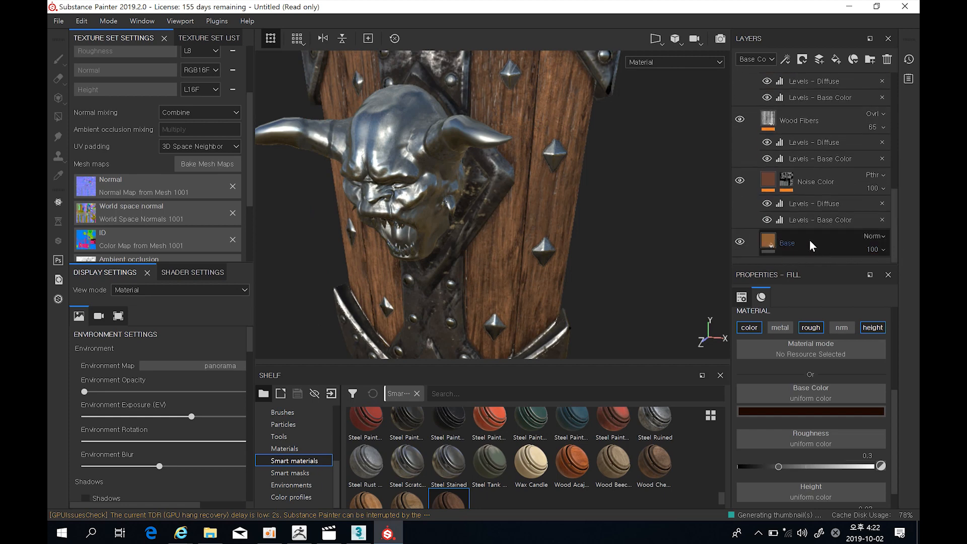
left_click(795, 240)
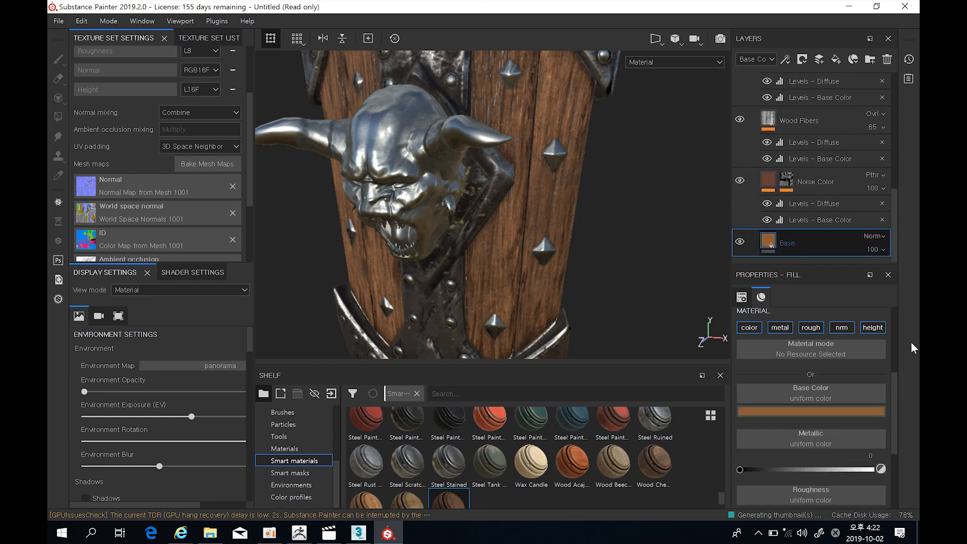
scroll(895, 409, "down", 2)
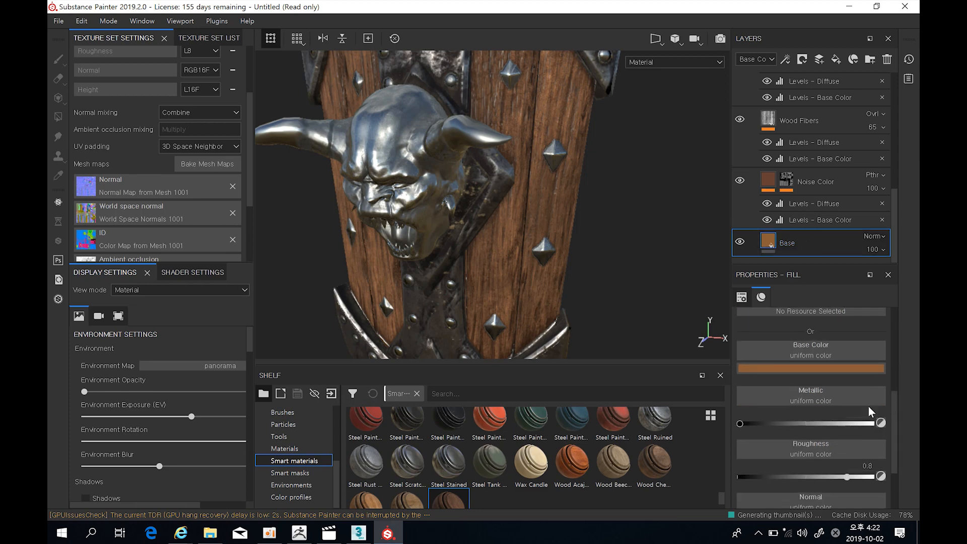
left_click(826, 369)
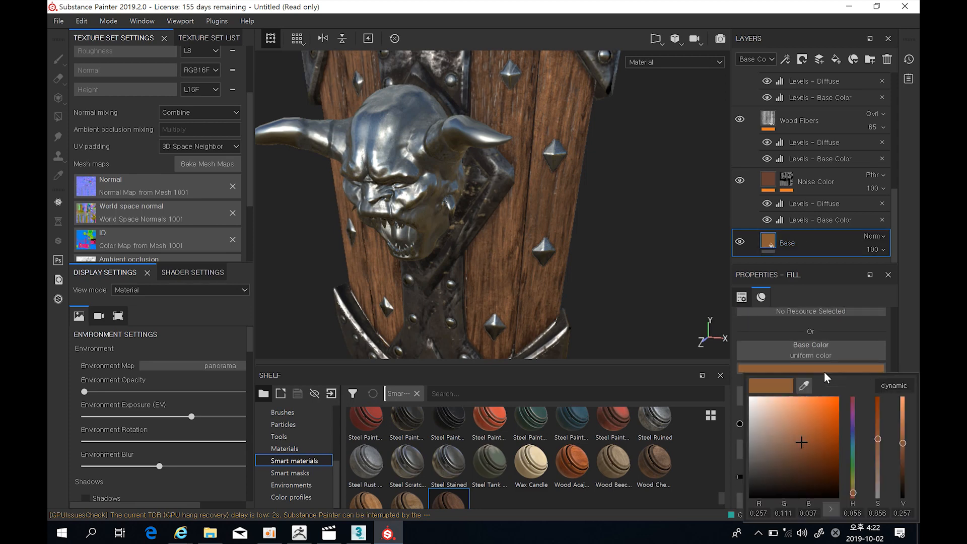
left_click(802, 455)
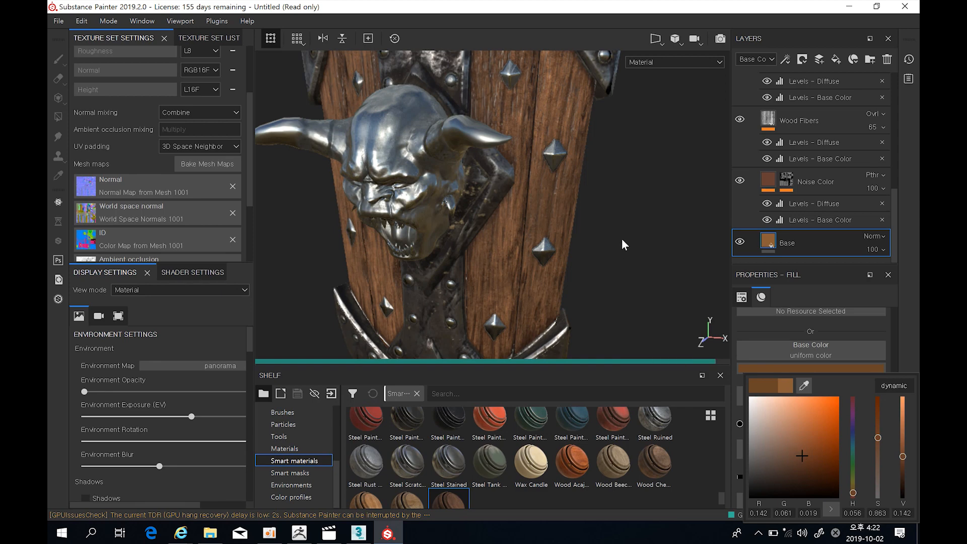
left_click_drag(599, 237, 613, 225, "alt")
right_click_drag(612, 225, 571, 154, "alt")
middle_click_drag(568, 302, 537, 229, "alt")
mouse_move(537, 230)
left_mouse_down("alt")
mouse_move(619, 230)
mouse_move(545, 225)
left_mouse_up("alt")
scroll(804, 160, "up", 5)
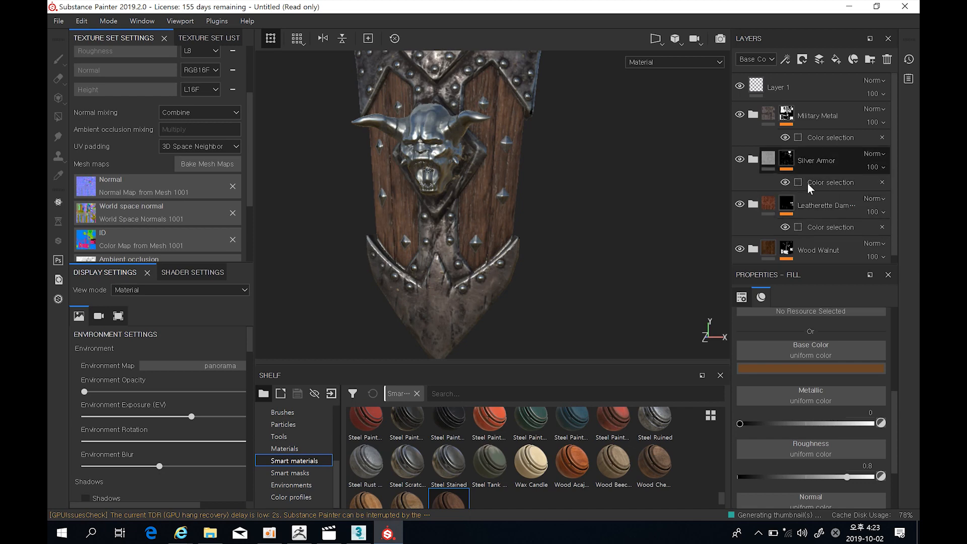
left_click(784, 160)
right_click(891, 165)
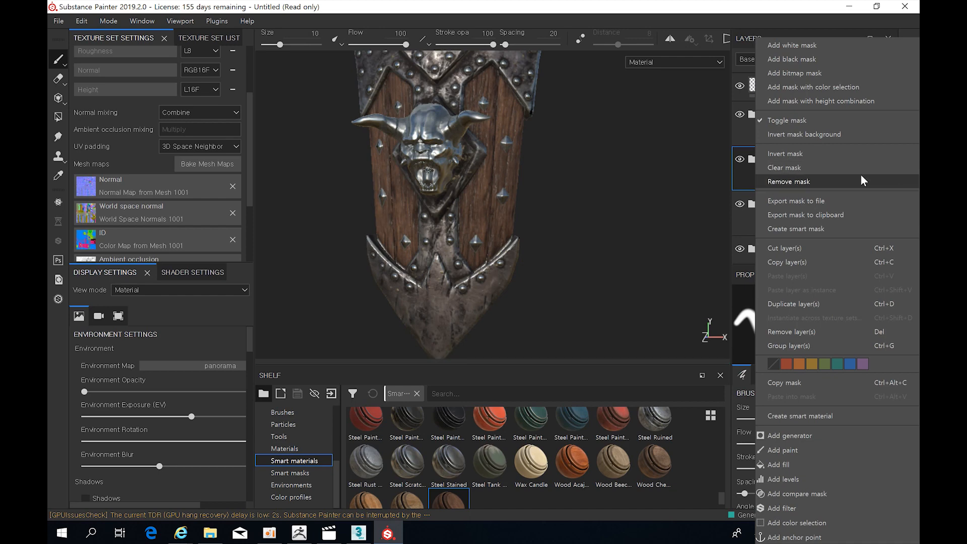
left_click(731, 197)
right_click(789, 161)
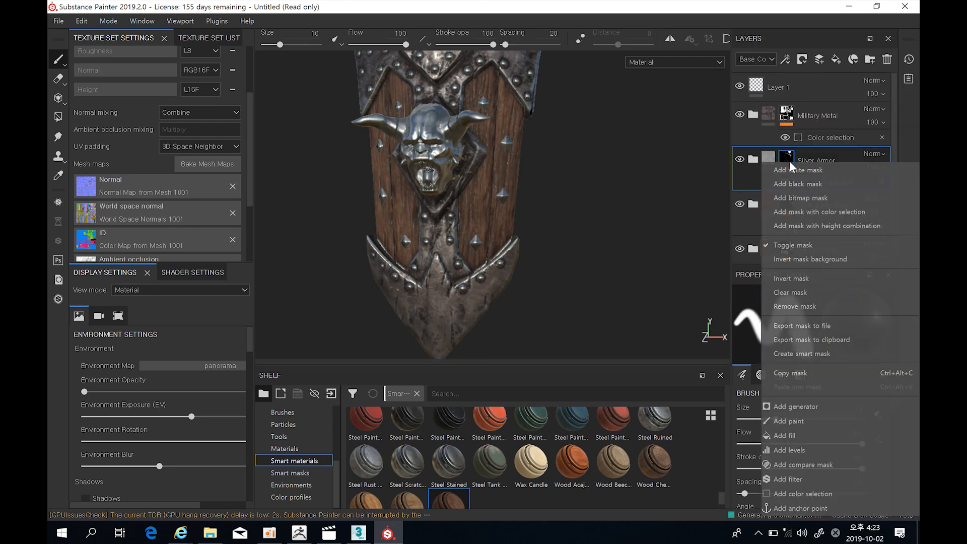
left_click(731, 197)
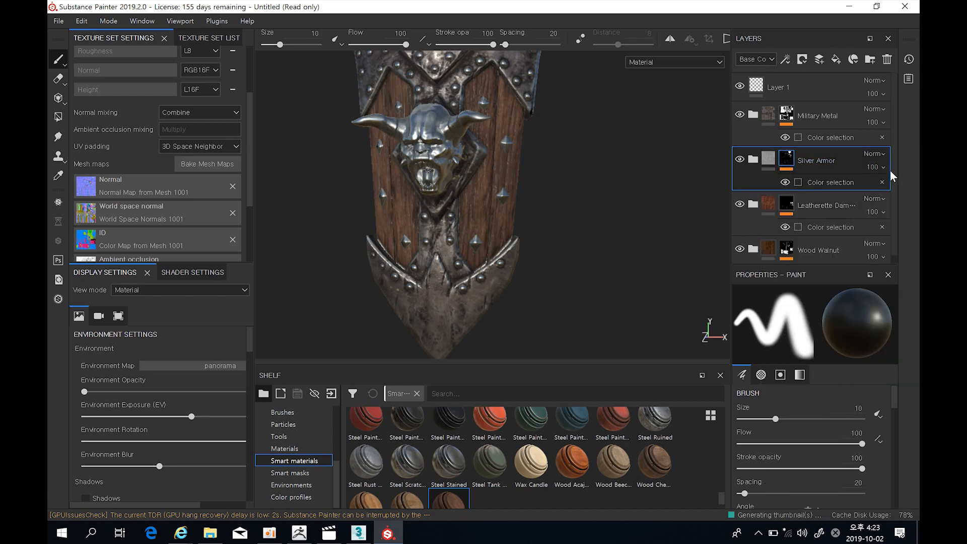
left_click(820, 182)
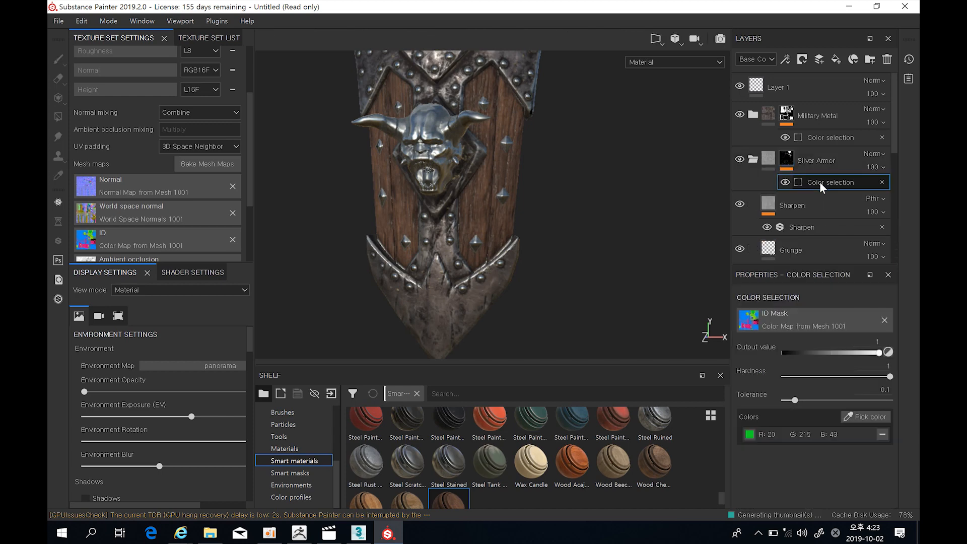
- Add the green ID color of the demon head and rivets to the Military Metal layer's color selection
left_click(825, 137)
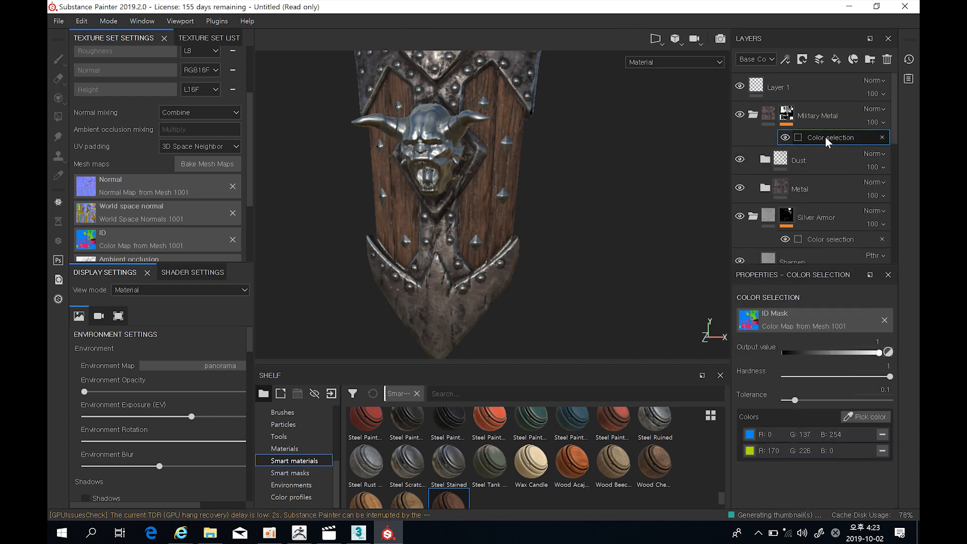
left_click(869, 417)
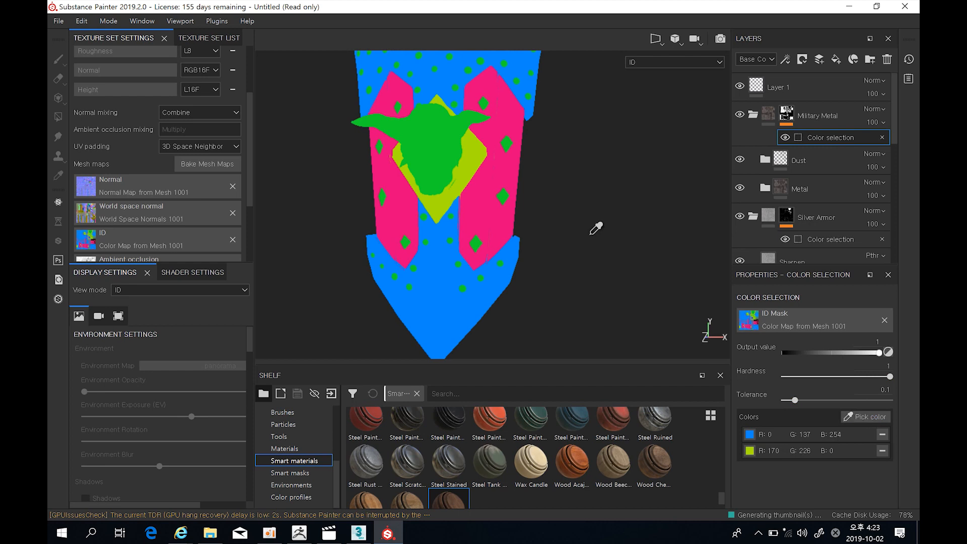
left_click(445, 140)
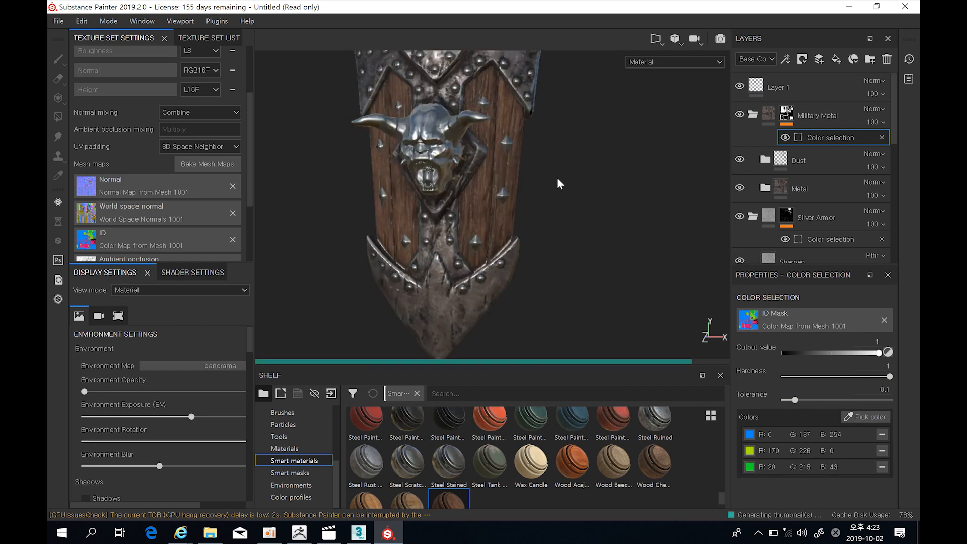
middle_click_drag(551, 245, 541, 217)
right_click_drag(541, 217, 654, 216, "alt")
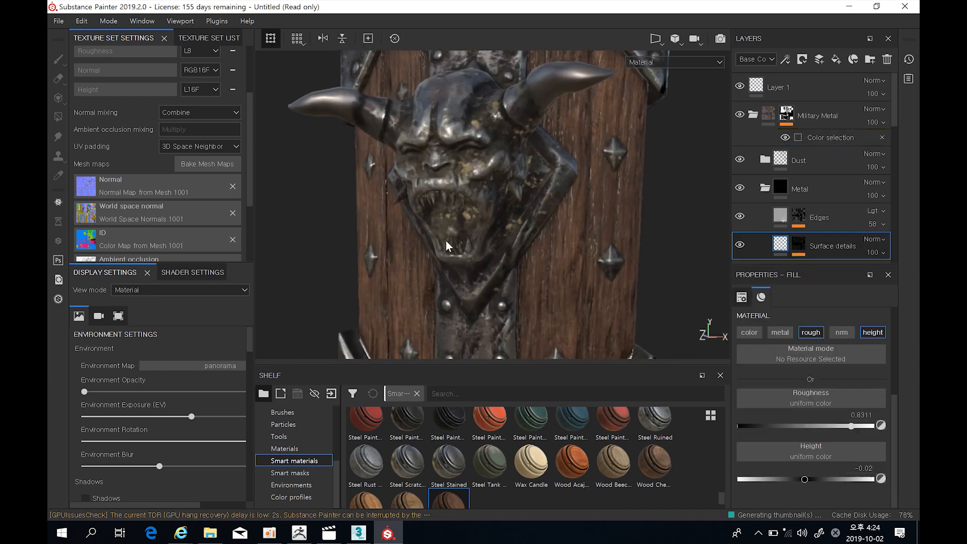
- Examine the military metal finish on the demon head and rivets up close and from several angles
left_click_drag(446, 246, 476, 248, "alt")
middle_click_drag(481, 228, 478, 259, "alt")
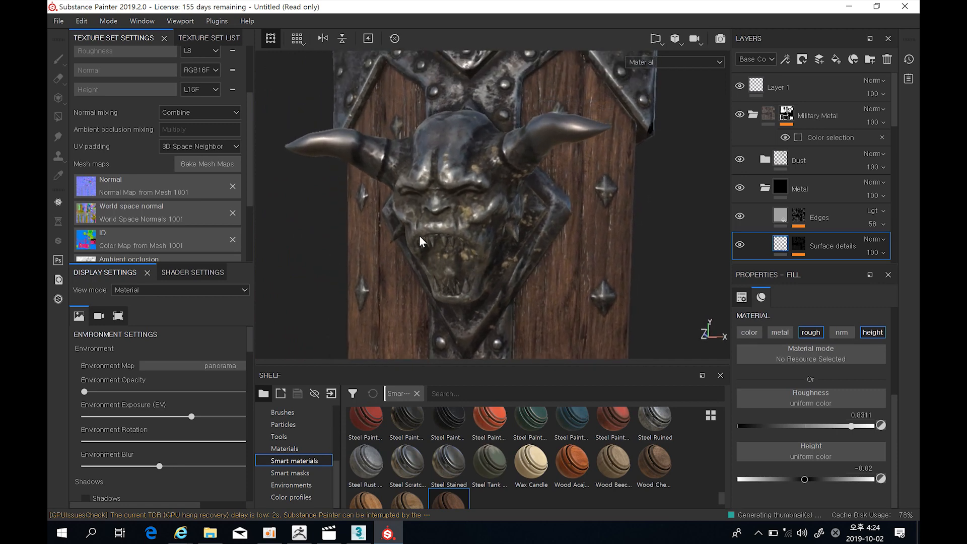
right_click_drag(449, 247, 421, 240, "alt")
middle_click_drag(461, 264, 446, 248, "alt")
left_click_drag(409, 237, 466, 232, "alt")
right_click_drag(494, 210, 445, 204, "alt")
left_click_drag(445, 204, 550, 190, "alt")
scroll(500, 162, "up", 2)
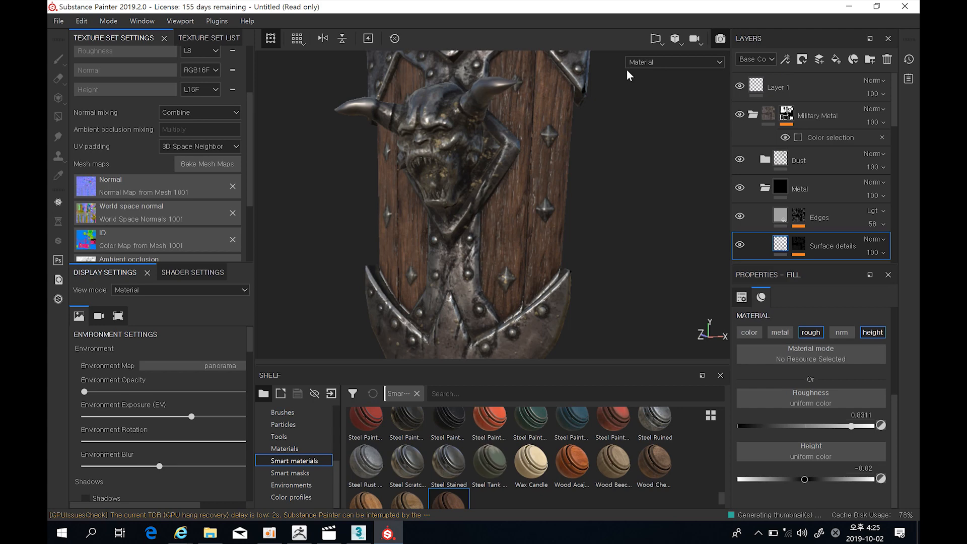
- Switch to Iray rendering and turn the camera towards the shield's front
key("F10")
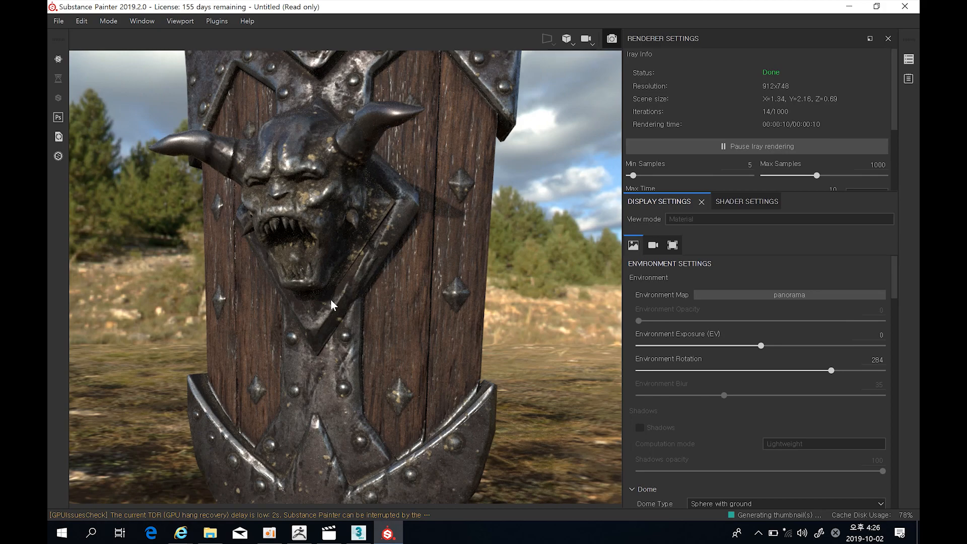
left_click_drag(349, 261, 390, 247, "alt")
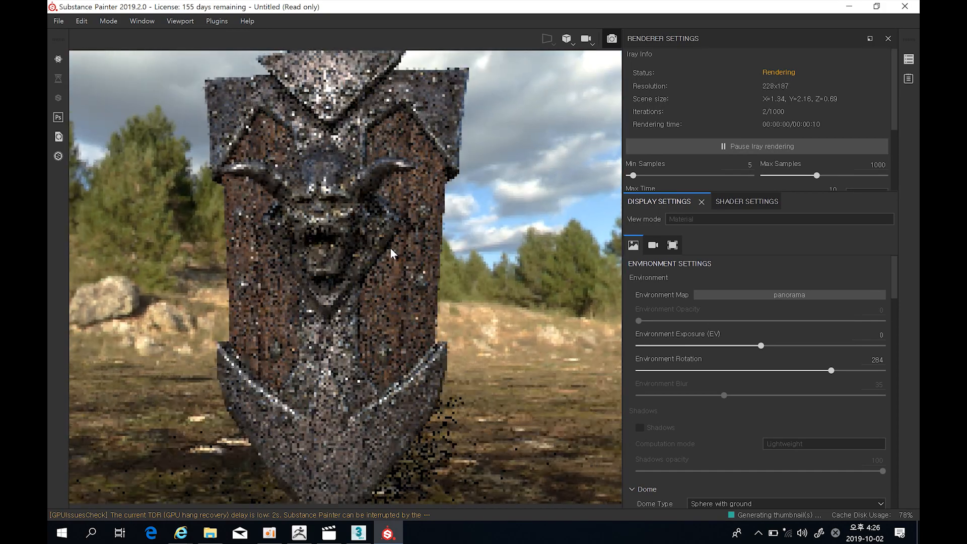